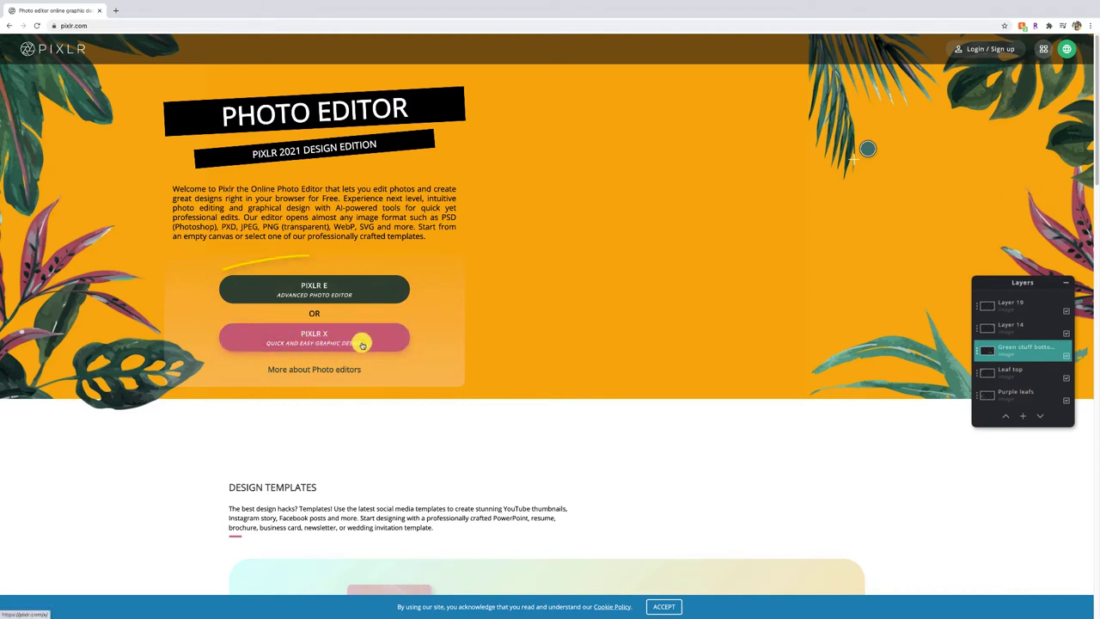
Step: Launch the advanced Pixlr E editor, preview Portrait_Purple.jpg from the Purple Portrait folder and open it
left_click(314, 295)
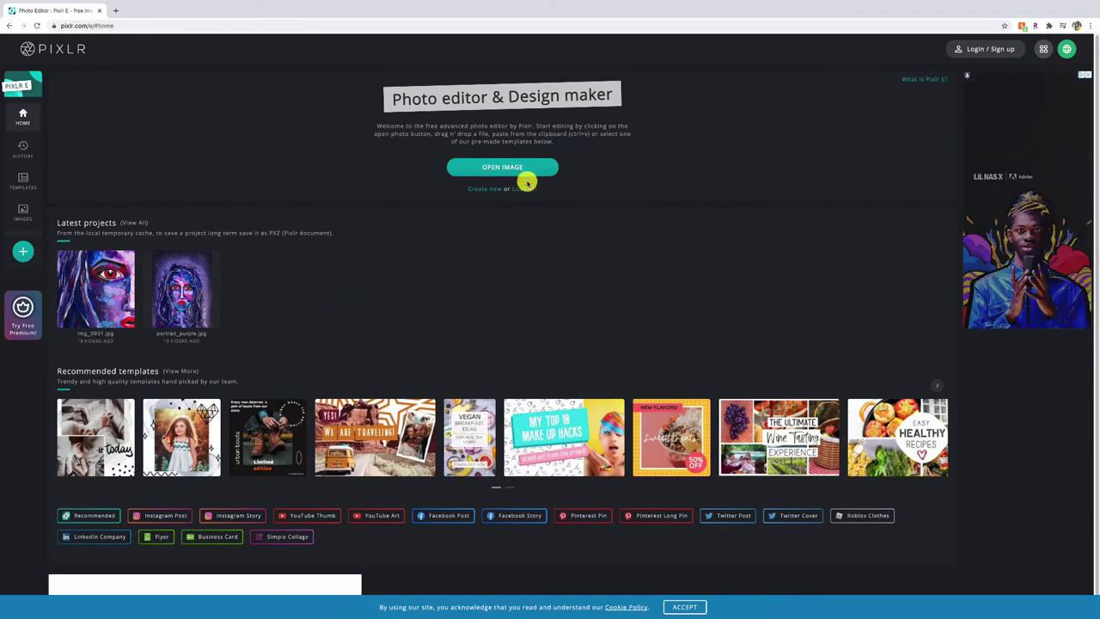
left_click(543, 260)
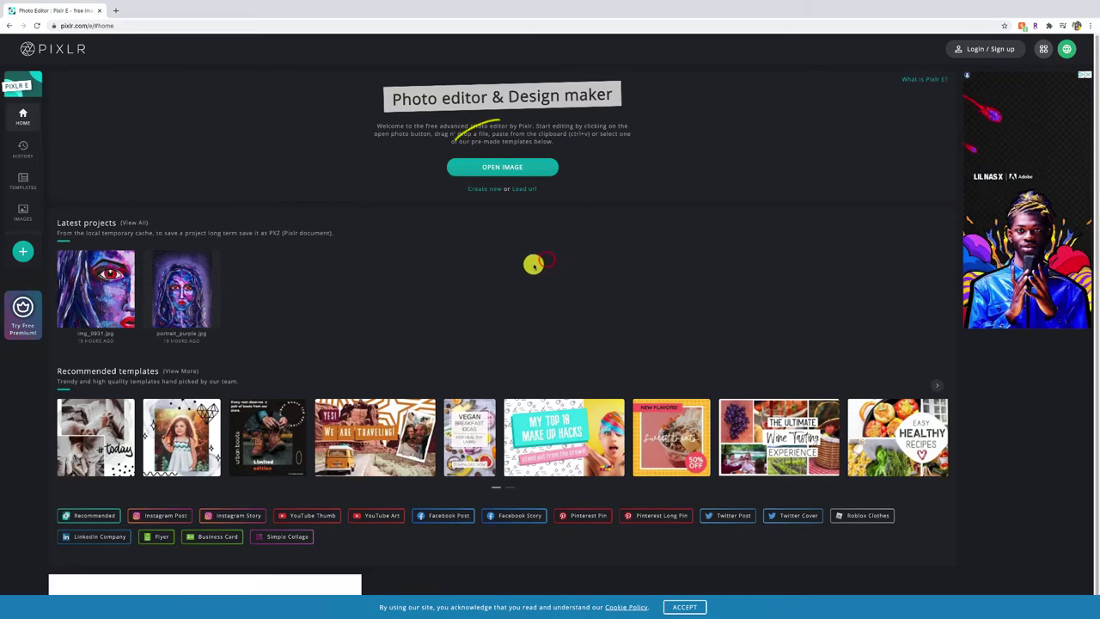
left_click(495, 168)
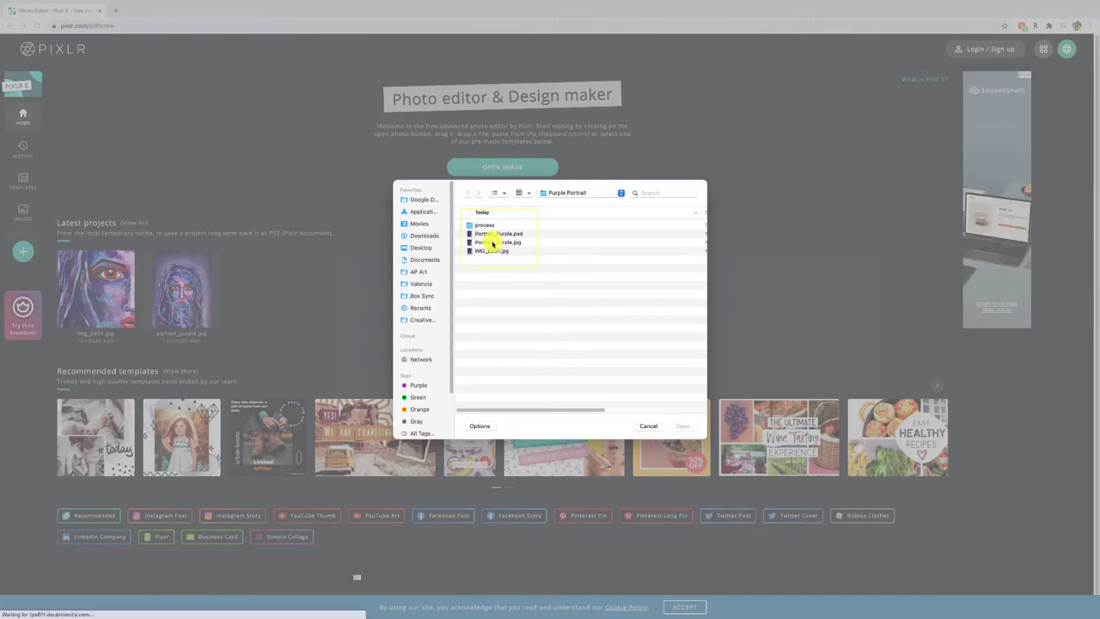
left_click(491, 242)
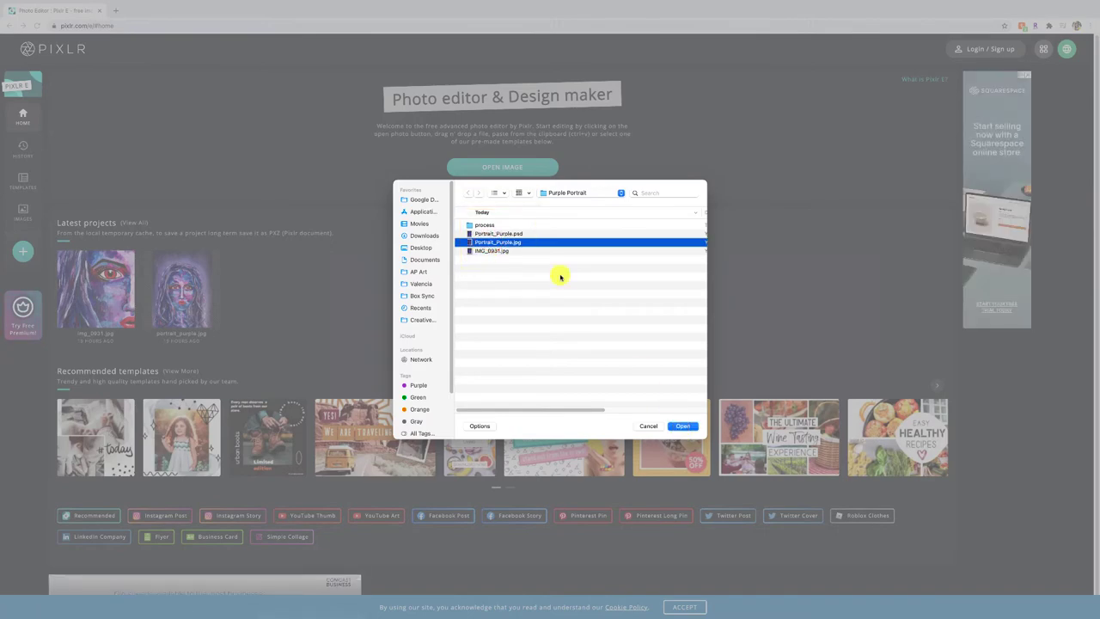
key("space")
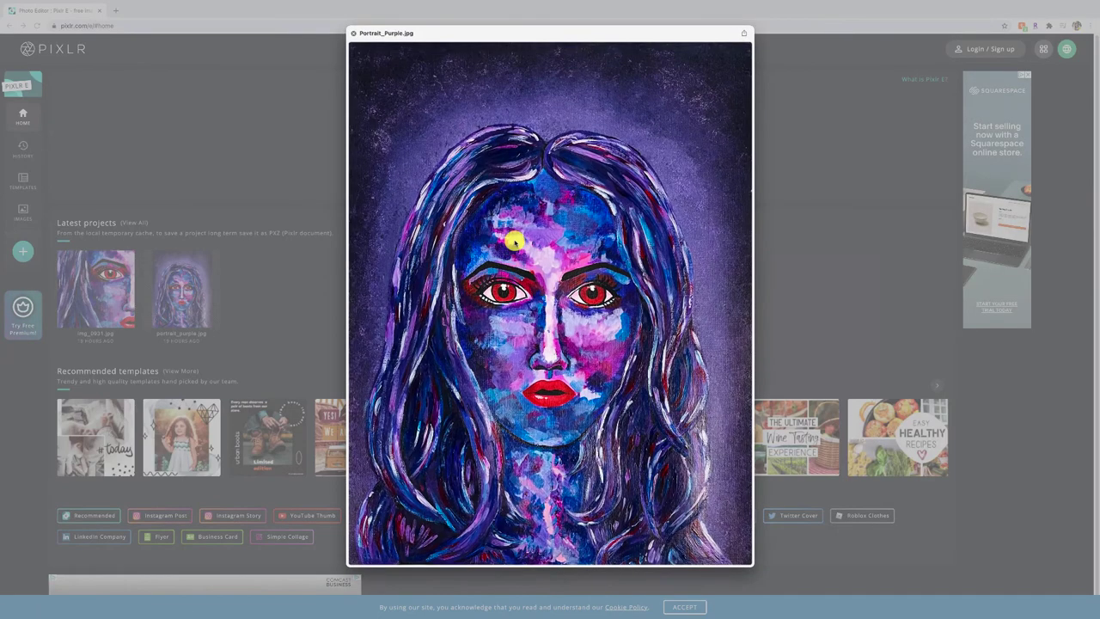
key("space")
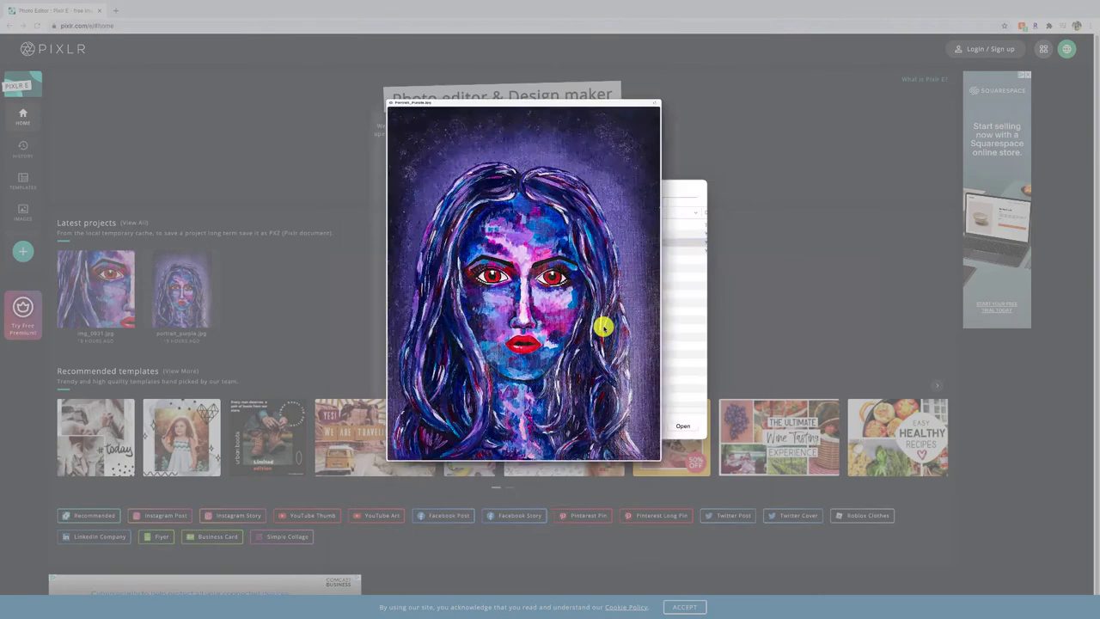
left_click(687, 426)
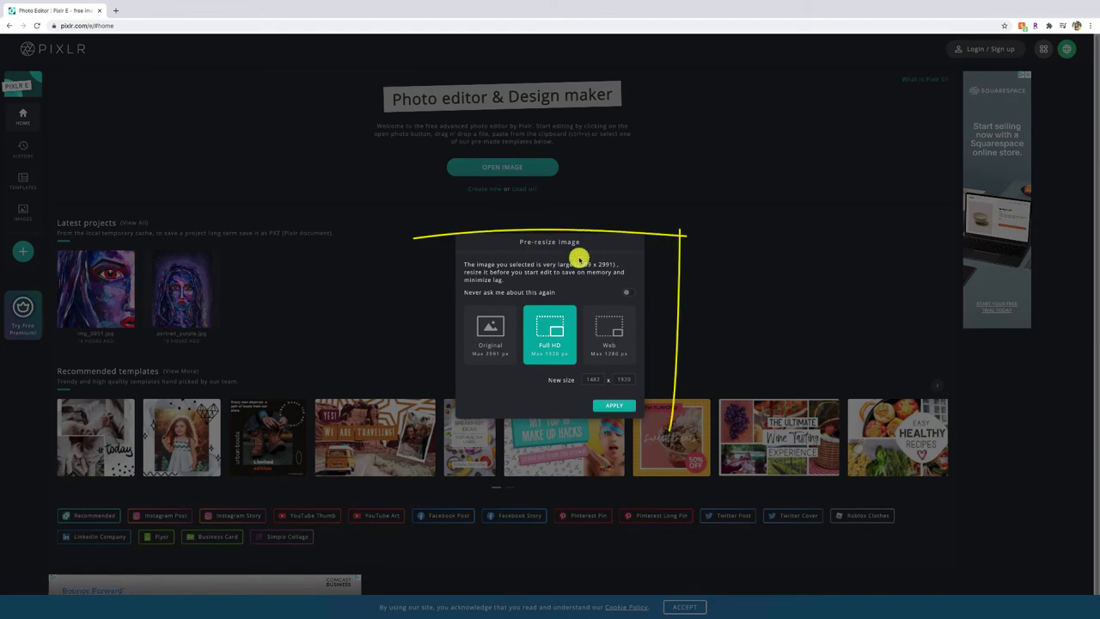
Step: Review the pre-resize notice and size options, and apply the Full HD size of 1482 x 1920 px
left_click_drag(510, 265, 615, 267)
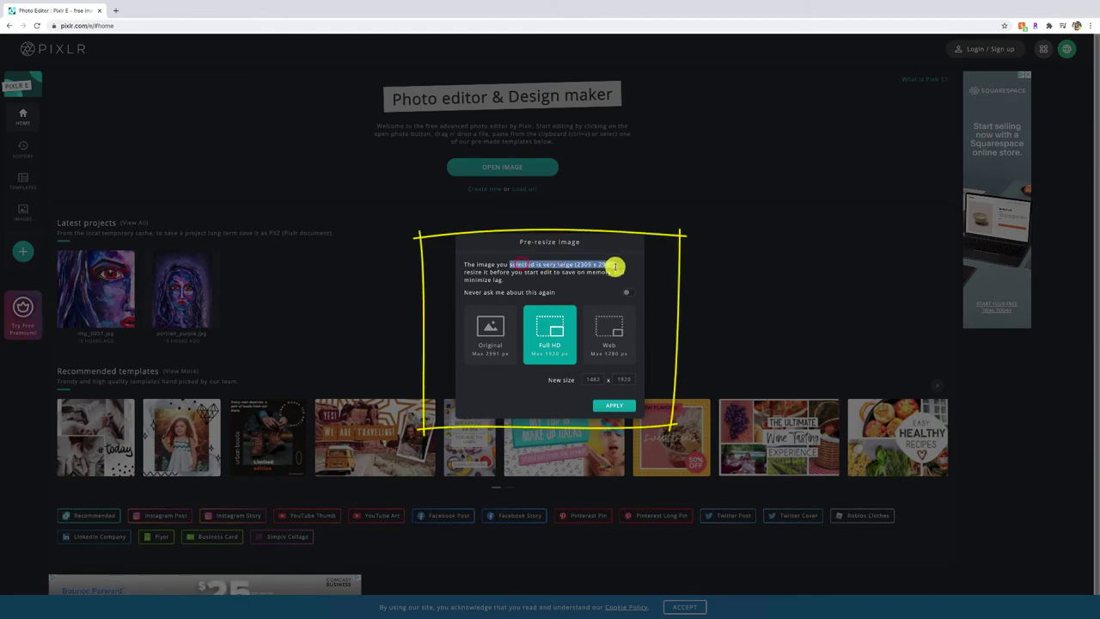
left_click(545, 268)
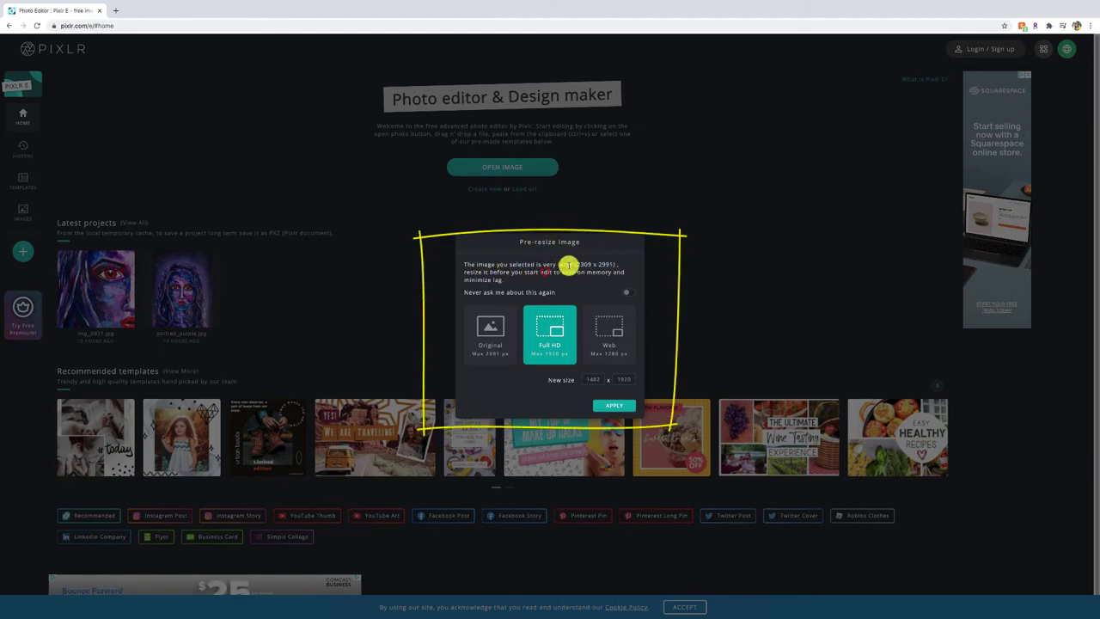
left_click_drag(615, 264, 575, 265)
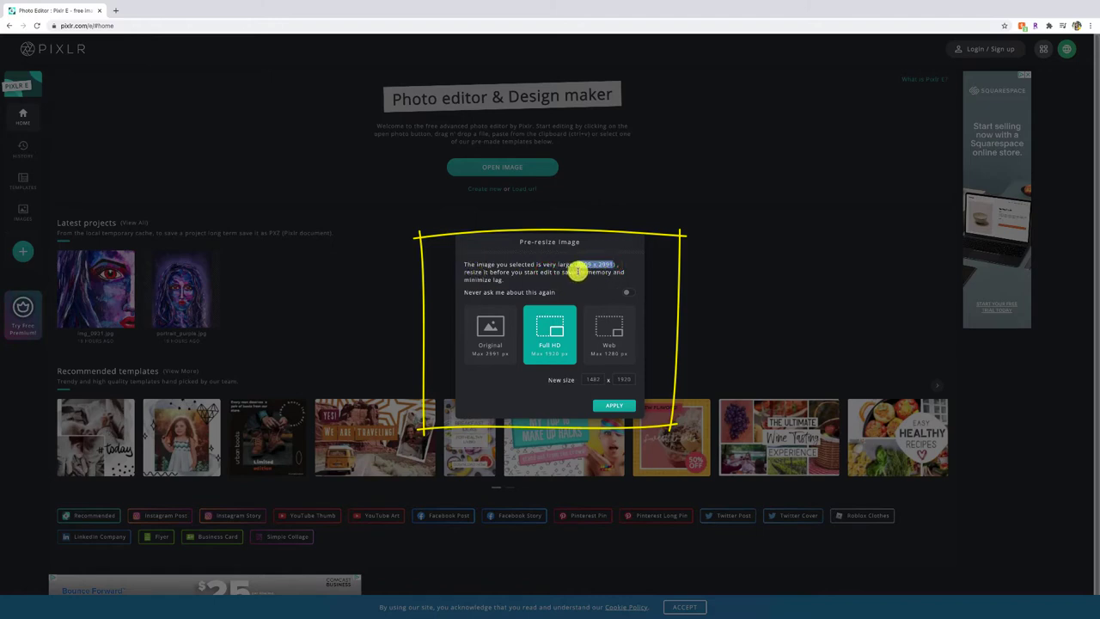
left_click_drag(571, 271, 496, 280)
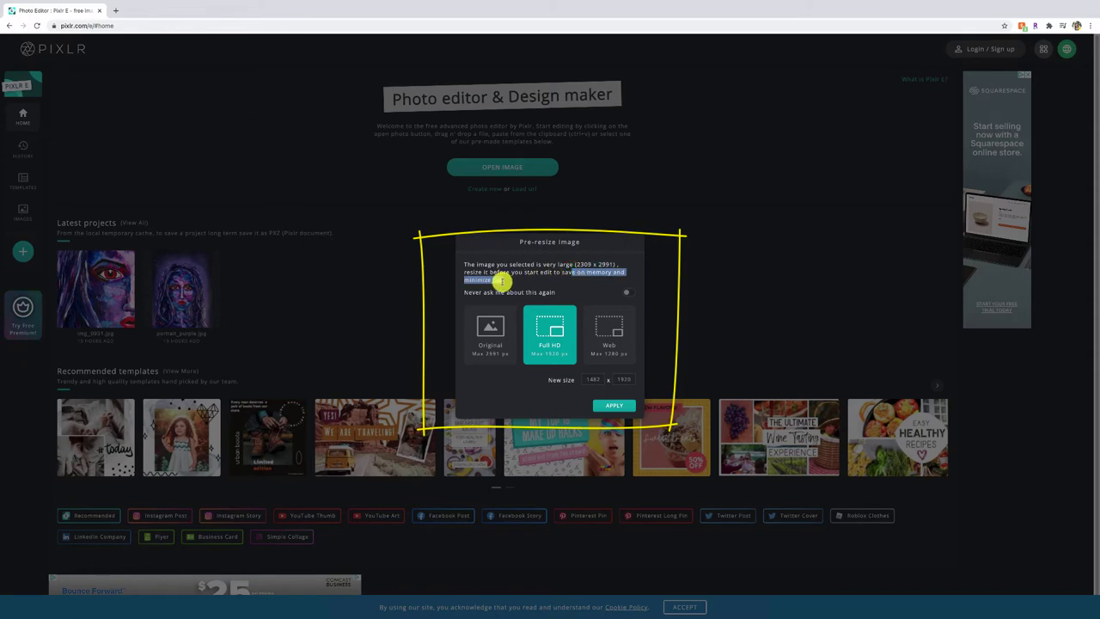
left_click_drag(501, 281, 524, 311)
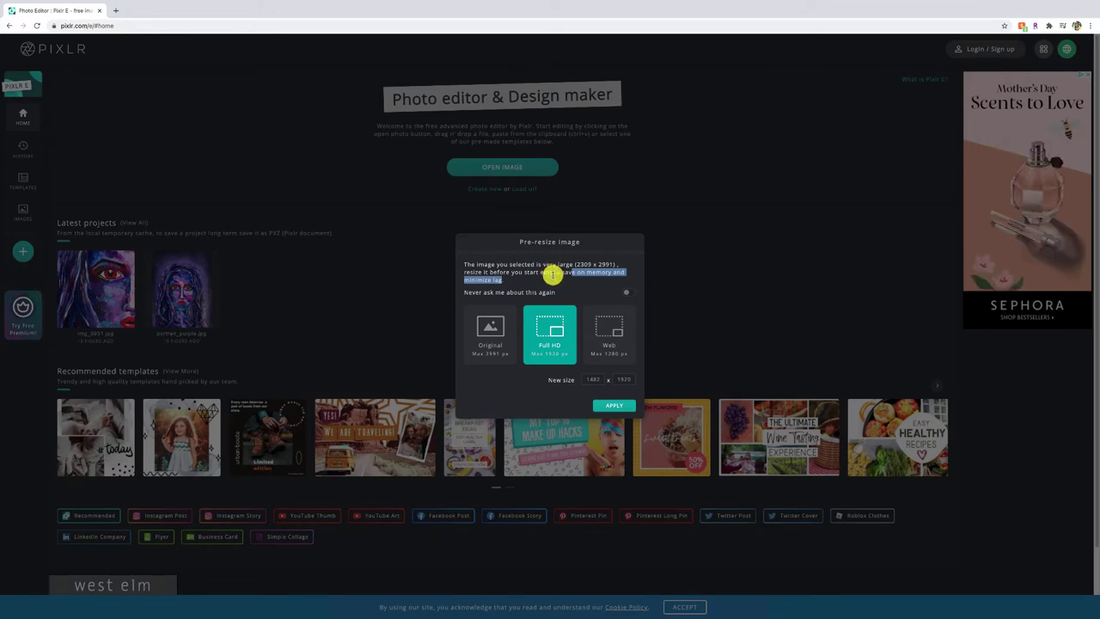
left_click(610, 331)
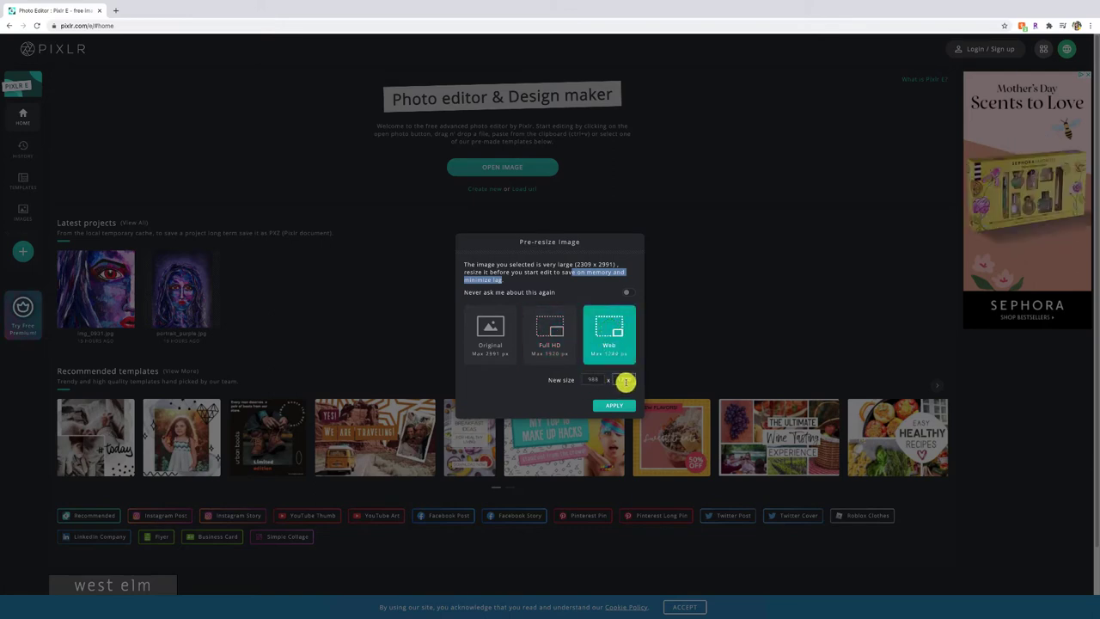
left_click(548, 334)
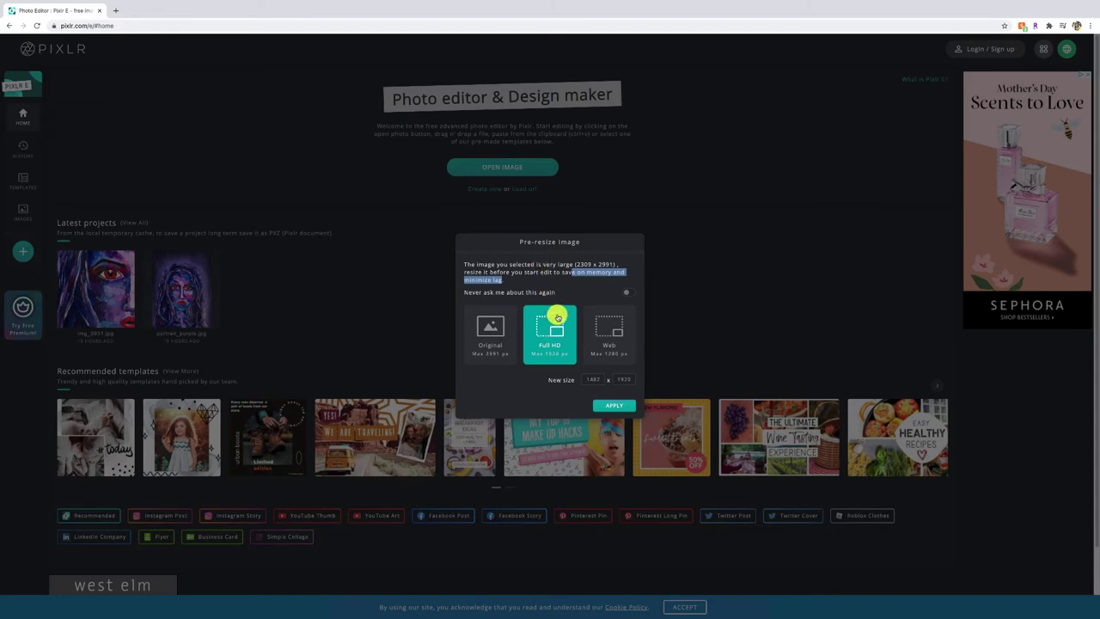
left_click(607, 409)
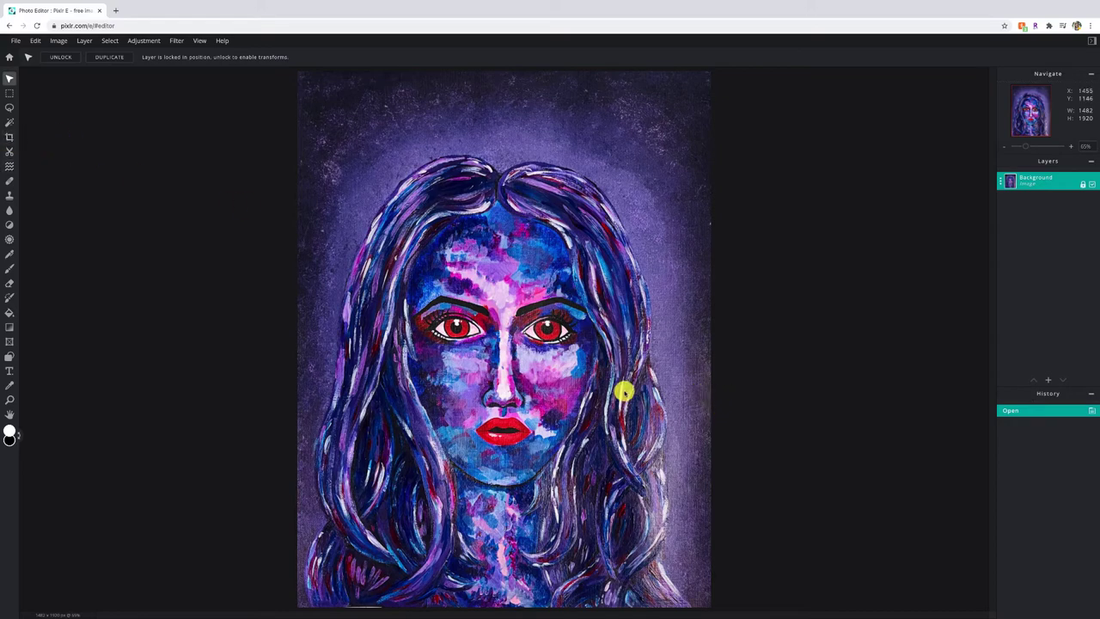
Step: Zoom in and out on the portrait to examine it at different magnifications
scroll(334, 407, "up", 2)
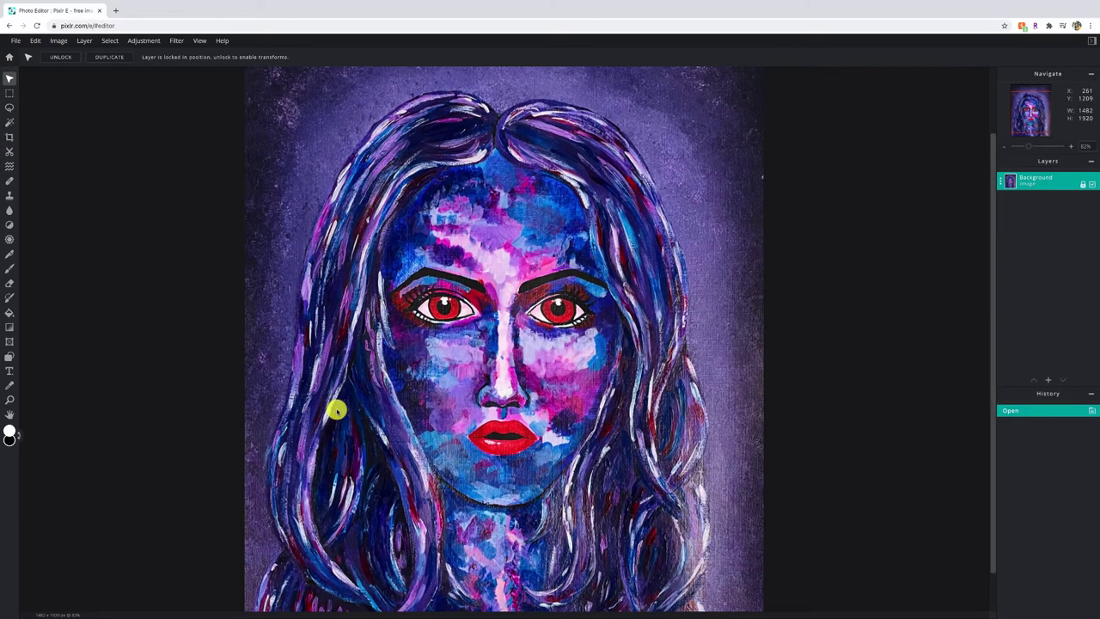
scroll(342, 411, "down", 3)
scroll(464, 415, "down", 2)
scroll(459, 415, "up", 2)
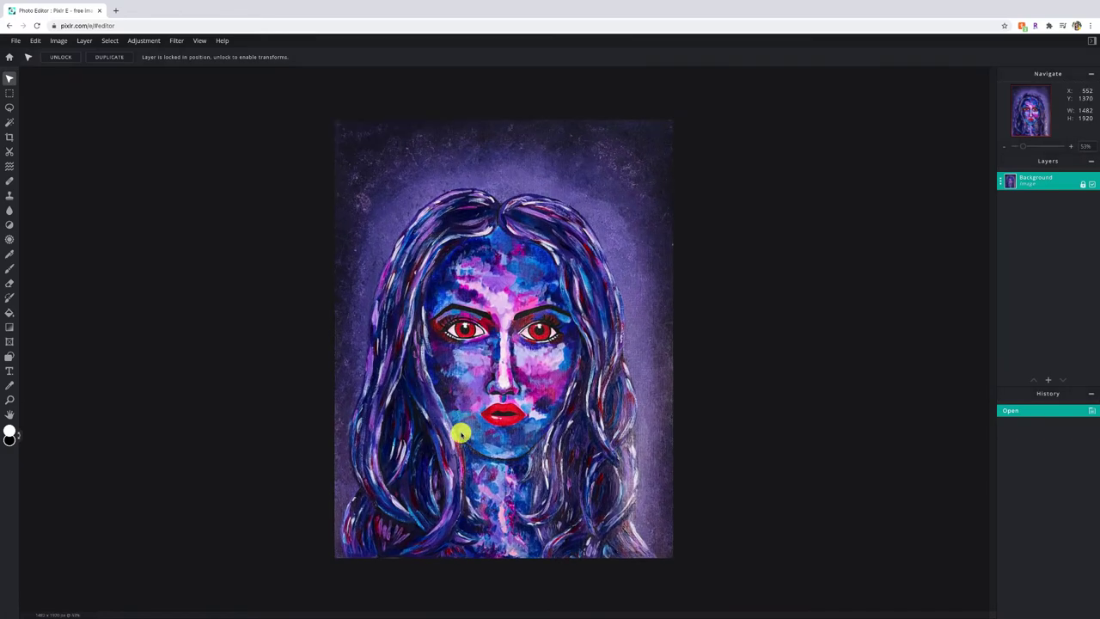
scroll(474, 416, "down", 2)
scroll(477, 415, "up", 4)
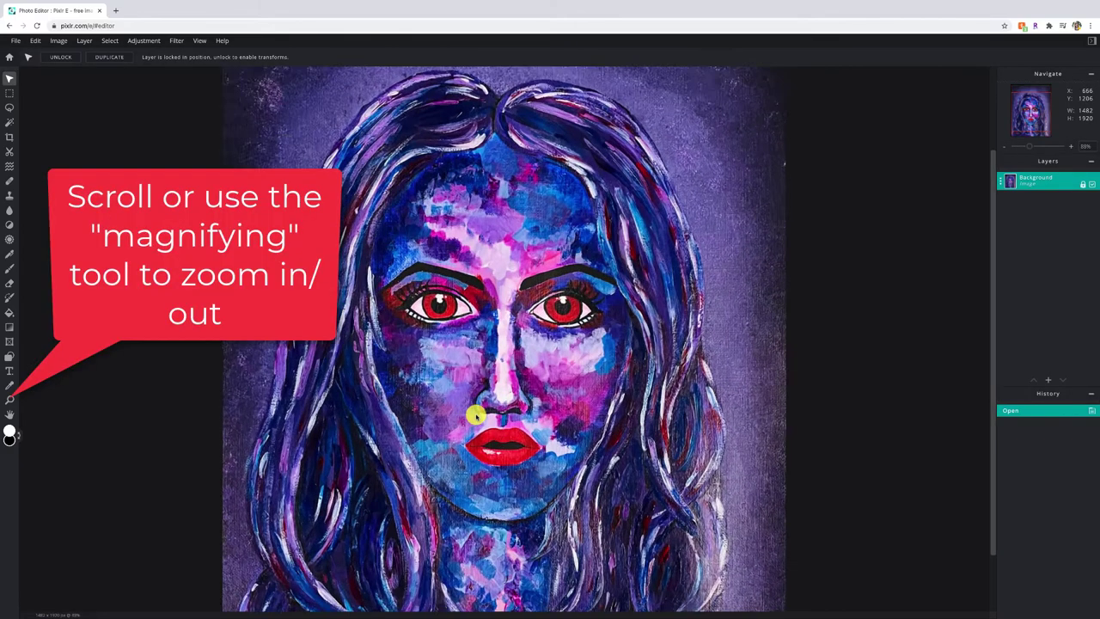
scroll(478, 414, "down", 1)
scroll(477, 416, "down", 2)
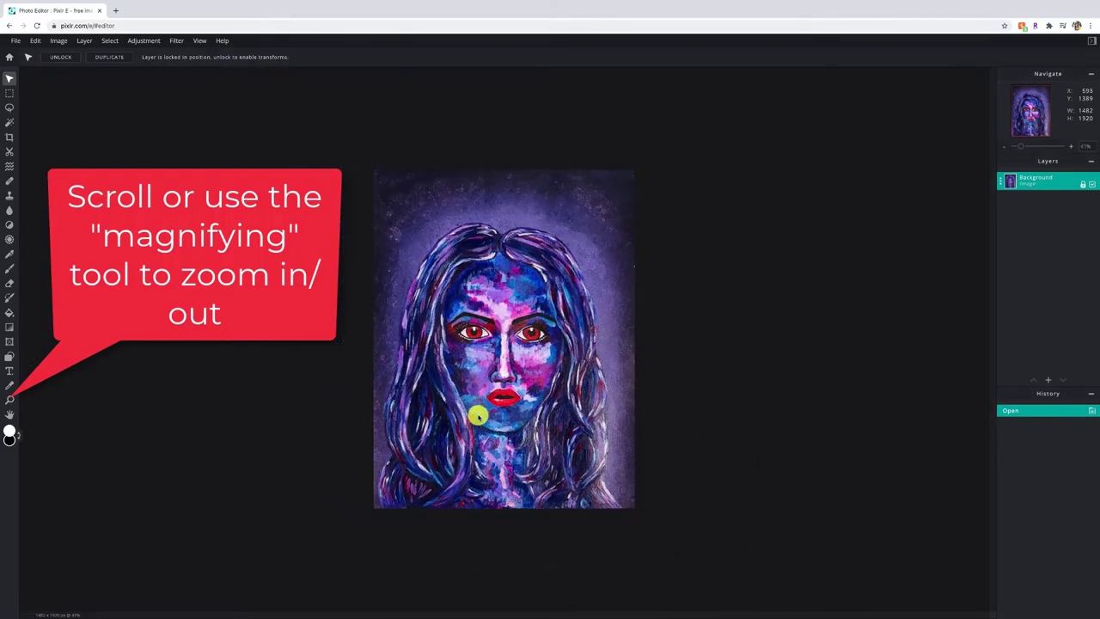
Step: View the portrait with the Zoom tool at 100% and fitted, and magnify and reduce it using the plus and minus modes
left_click(11, 400)
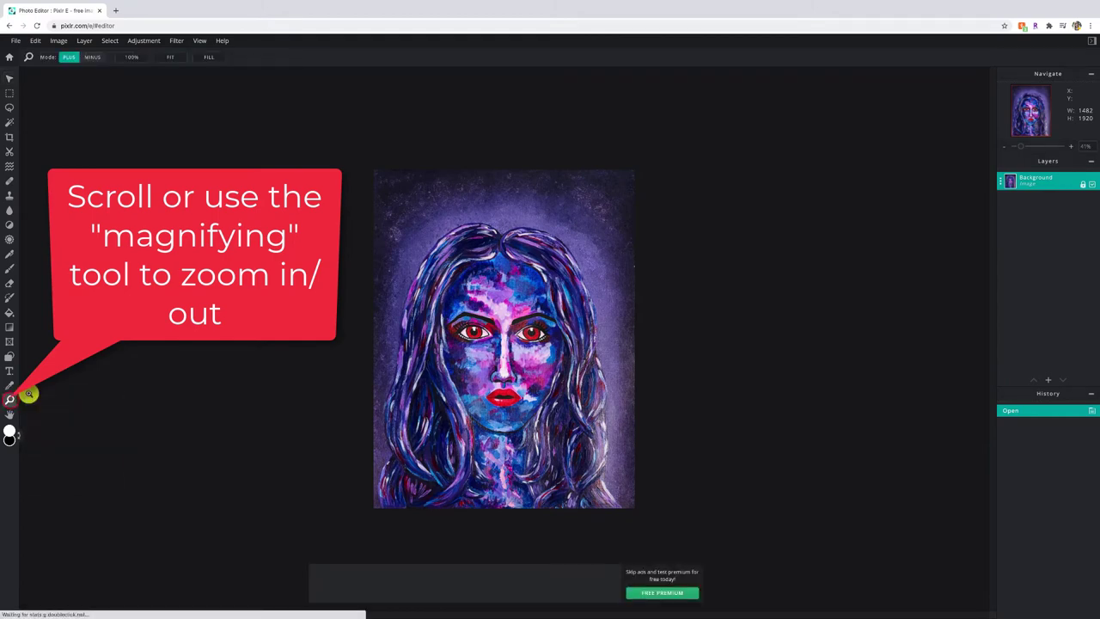
left_click(130, 57)
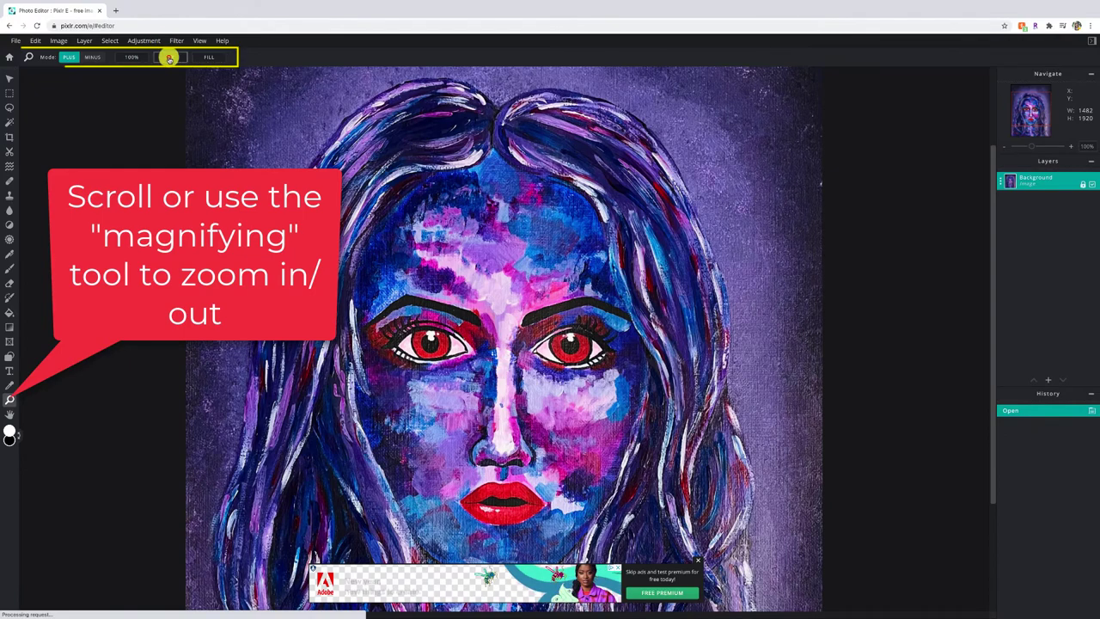
left_click(169, 57)
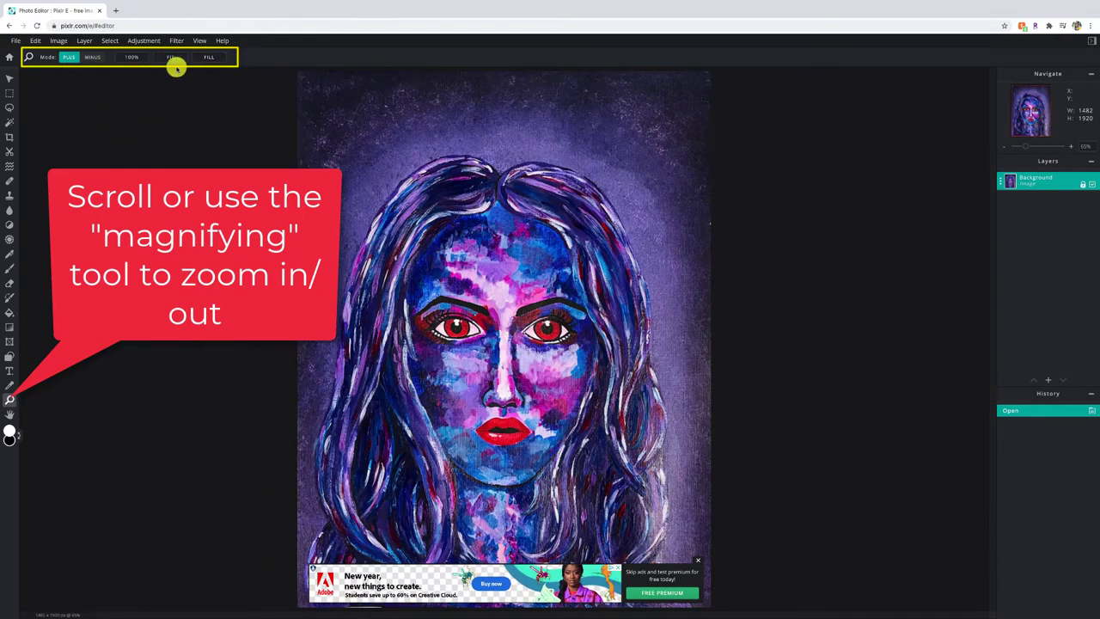
left_click(446, 269)
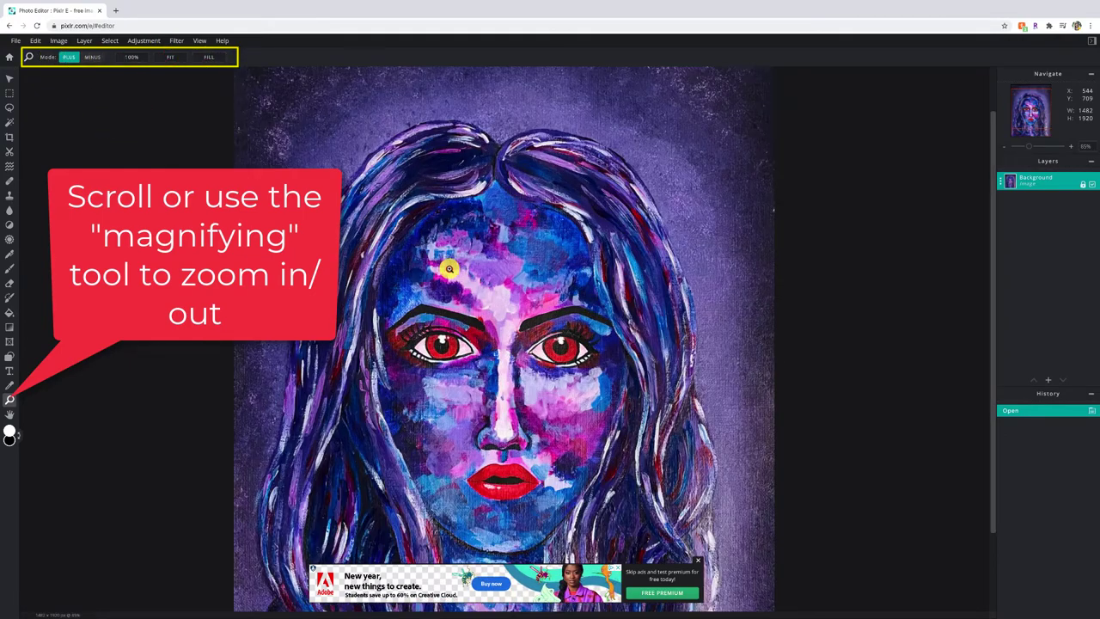
left_click(447, 269)
left_click(90, 58)
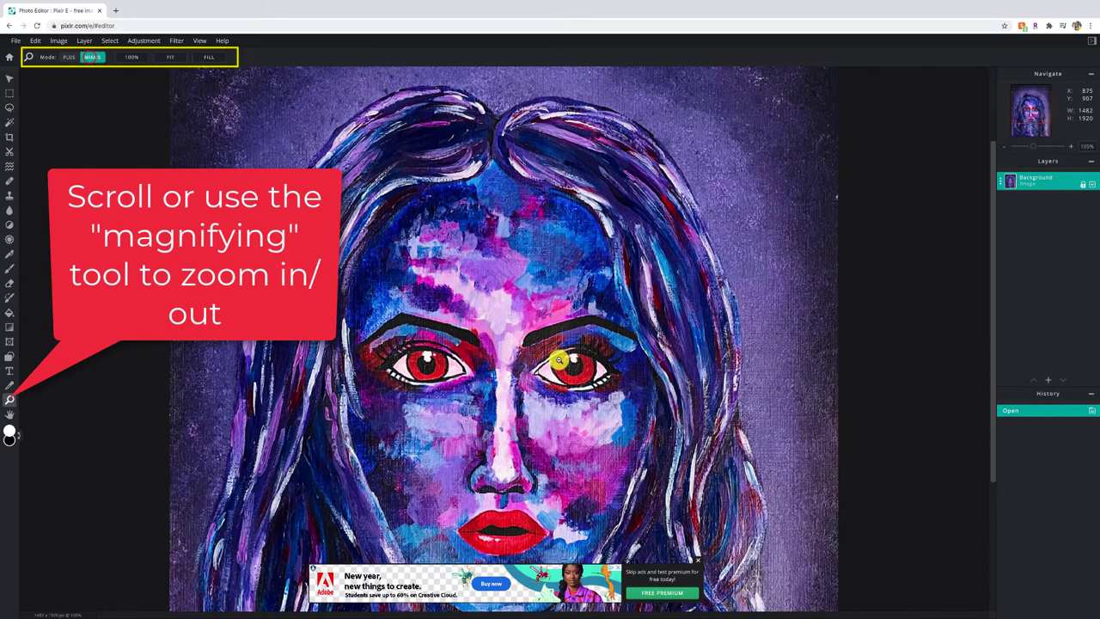
left_click(559, 361)
left_click(546, 352)
scroll(564, 327, "up", 1)
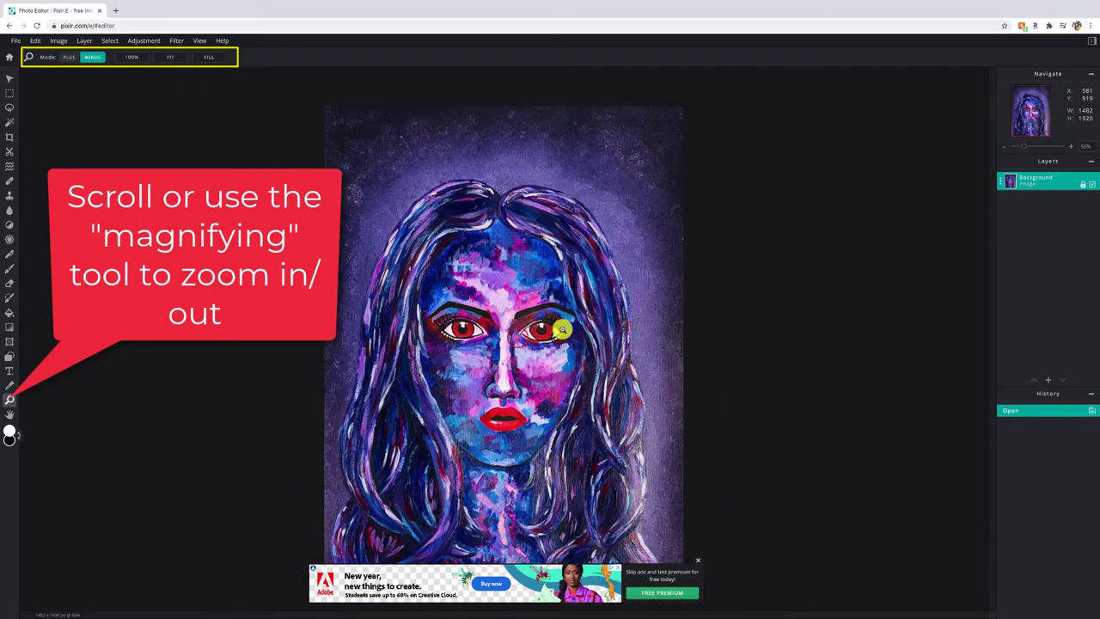
scroll(563, 331, "down", 3)
Step: Crop the strips along the portrait's right and top edges, leaving an image of about 1418 x 1911 px
left_click(17, 137)
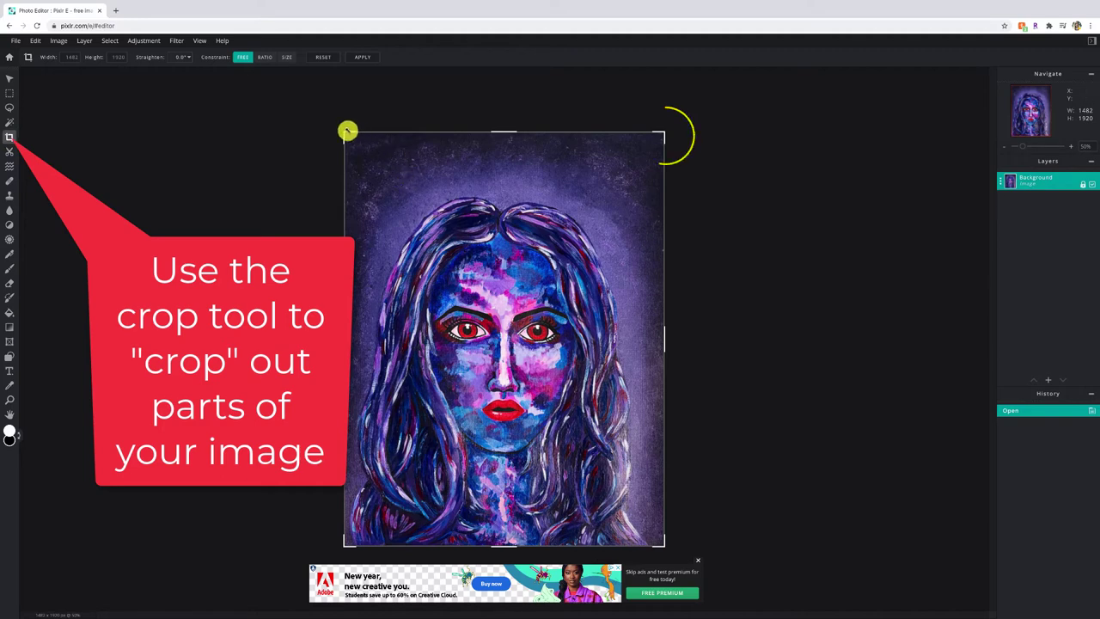
left_click(663, 133)
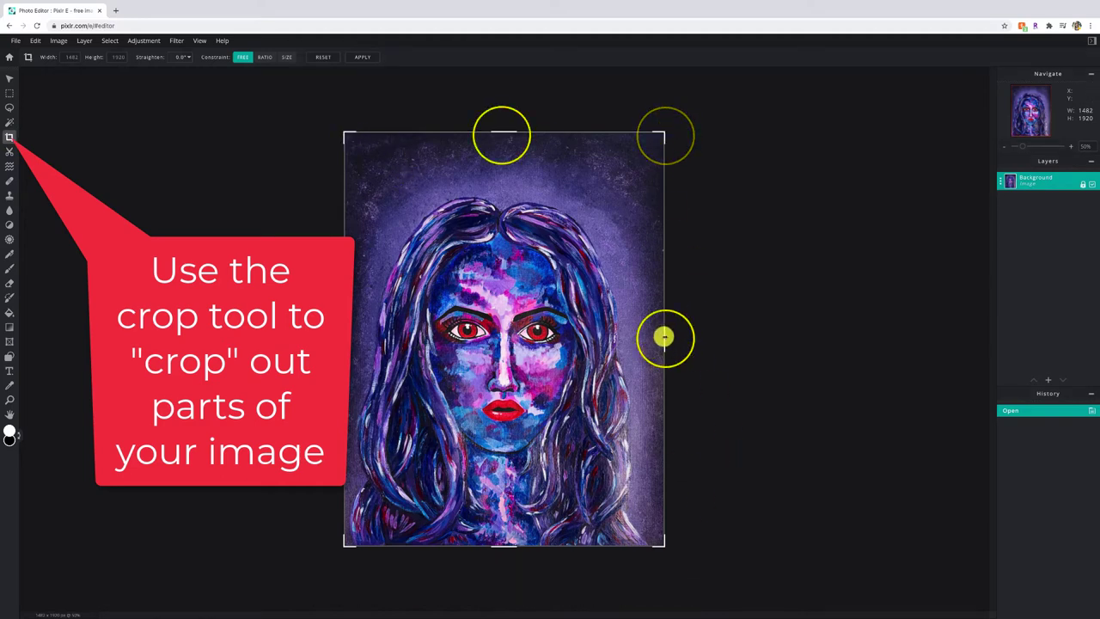
mouse_move(663, 343)
left_mouse_down()
mouse_move(640, 339)
mouse_move(650, 341)
left_mouse_up()
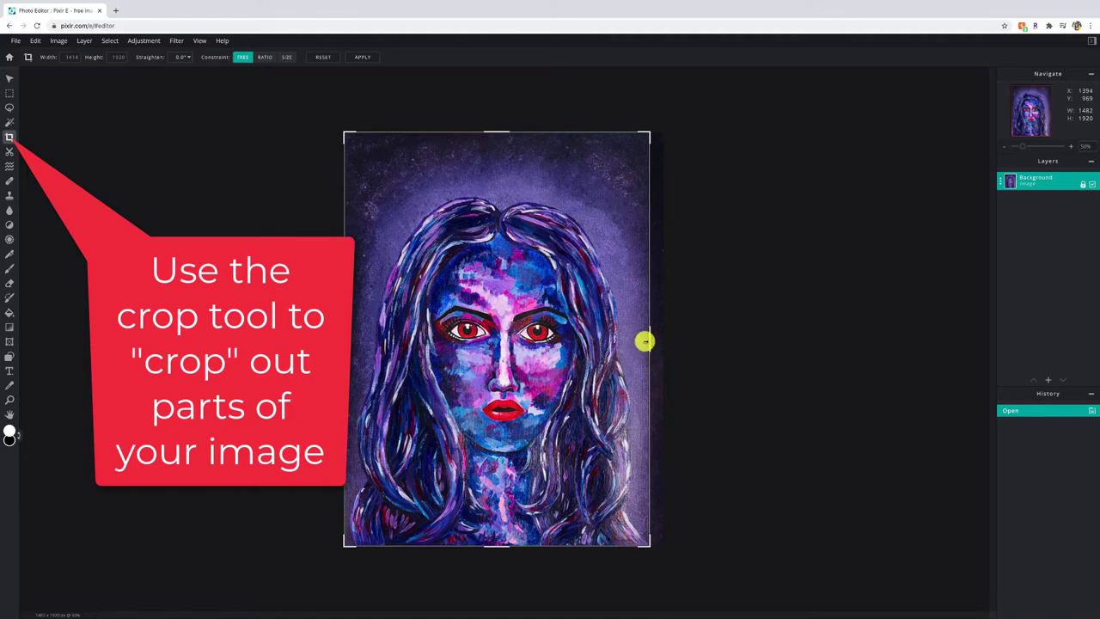
left_click_drag(649, 341, 649, 342)
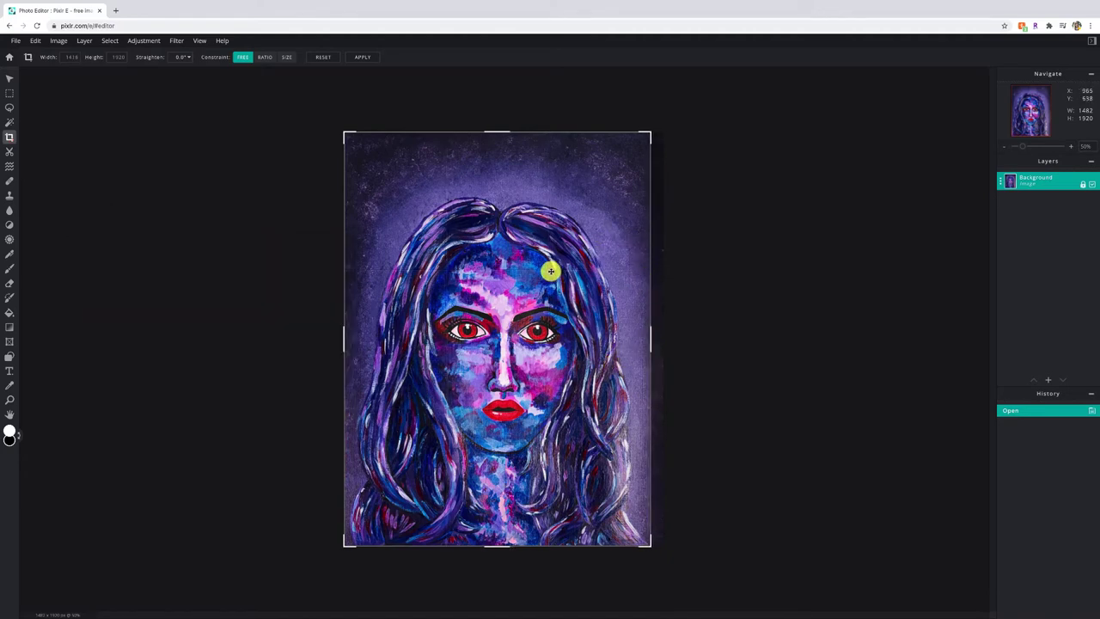
left_click_drag(496, 131, 498, 134)
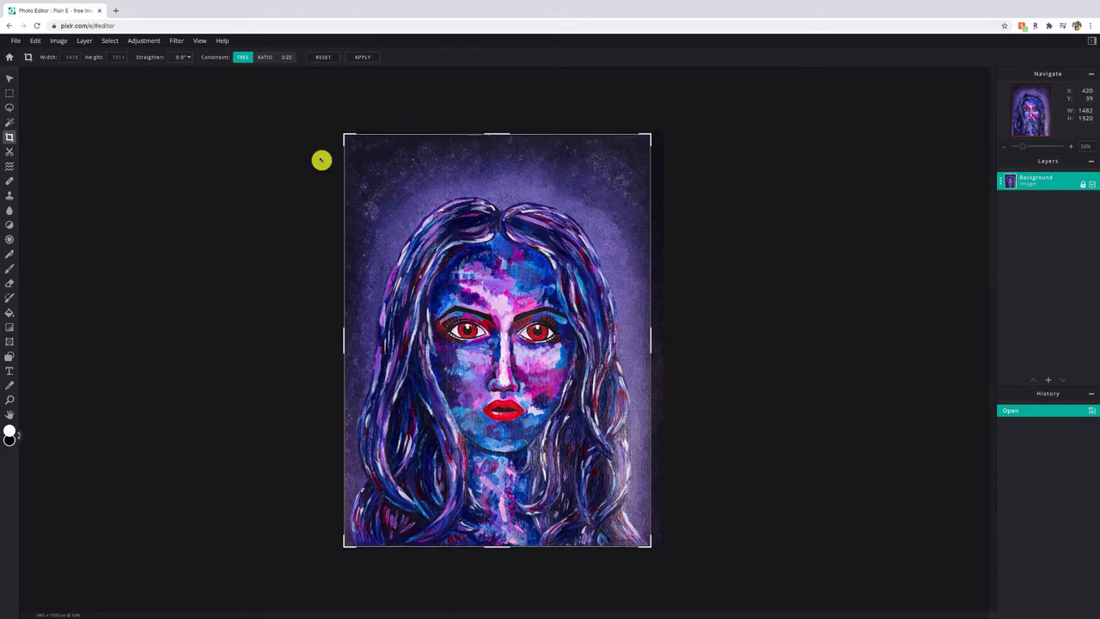
key("Return")
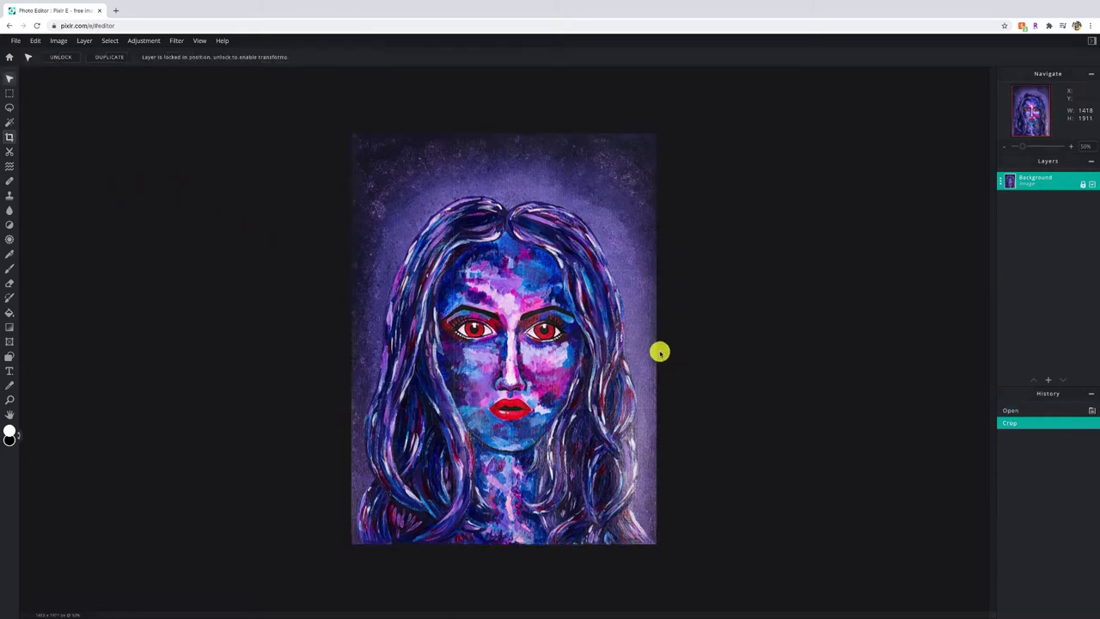
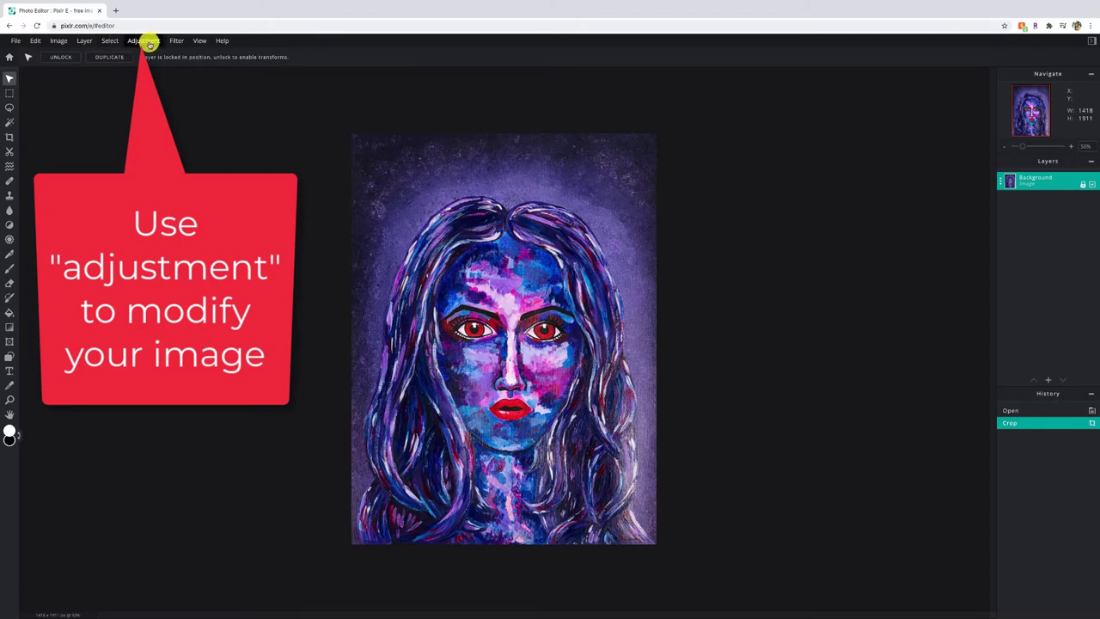
Step: Try small changes in the Brightness & contrast adjustment, raising contrast to 23 and returning it to 0, with the dialog beside the portrait
left_click(150, 42)
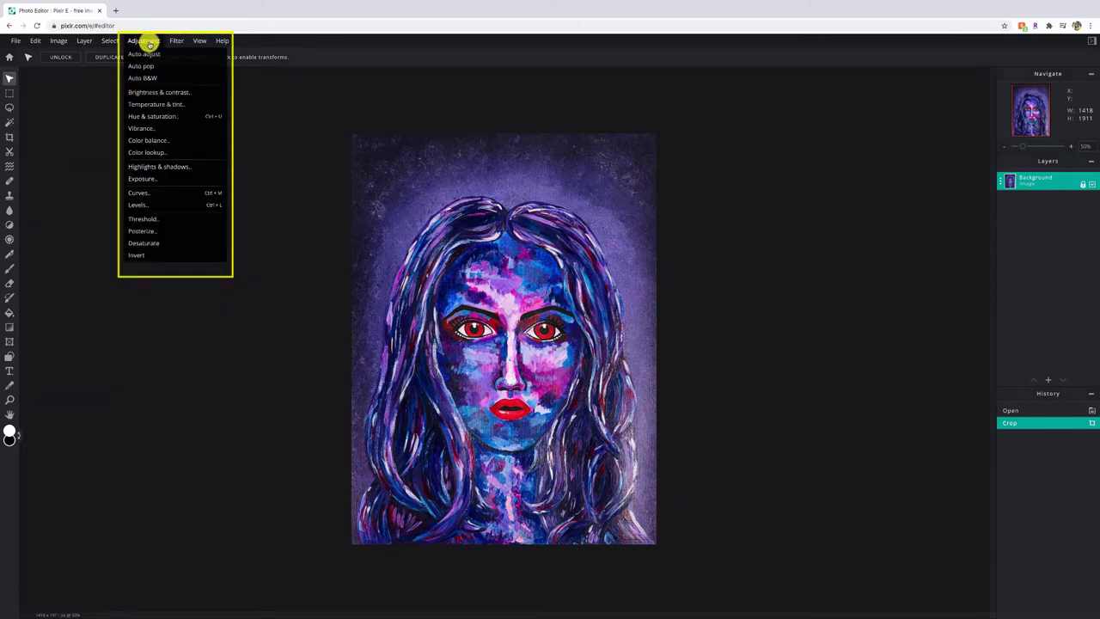
left_click(157, 93)
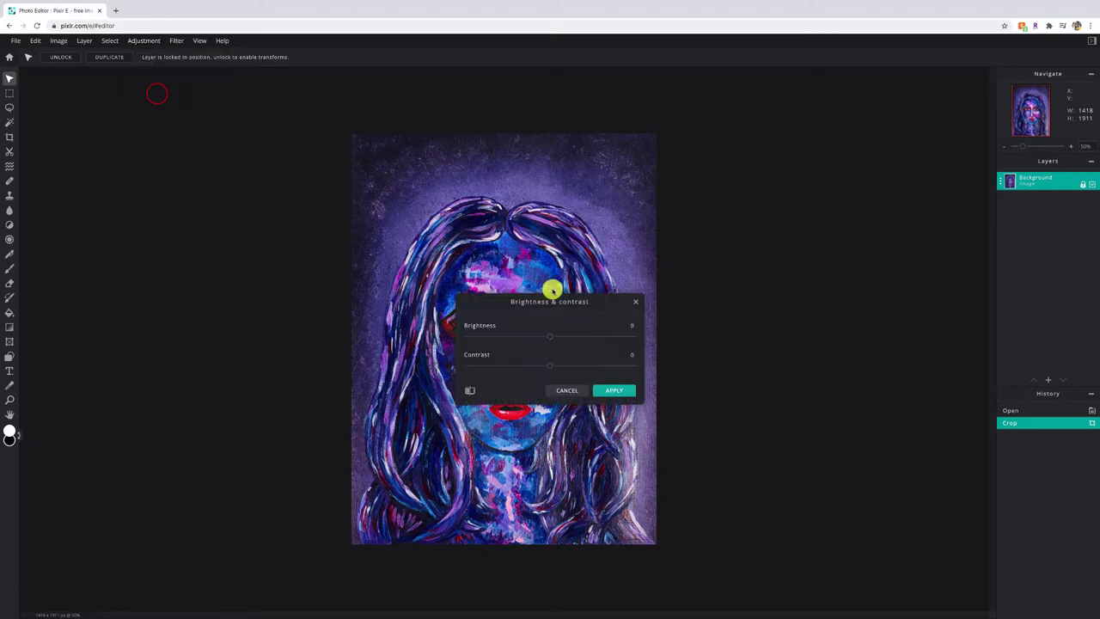
left_click_drag(552, 289, 765, 224)
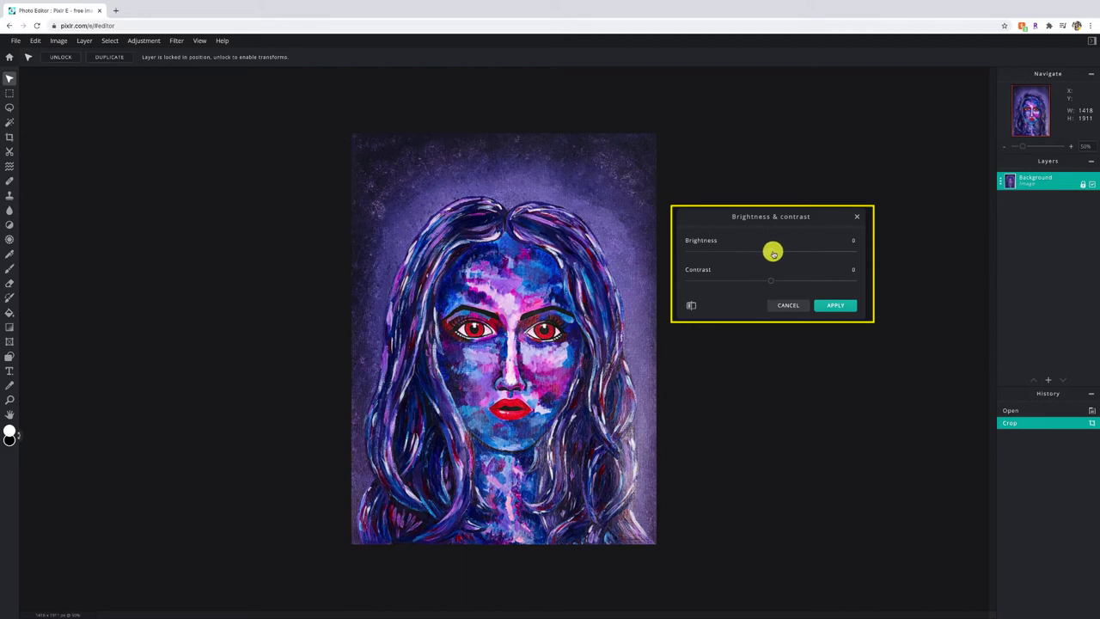
mouse_move(778, 252)
left_mouse_down()
mouse_move(787, 255)
mouse_move(761, 248)
mouse_move(808, 248)
mouse_move(719, 248)
mouse_move(791, 248)
mouse_move(768, 254)
left_mouse_up()
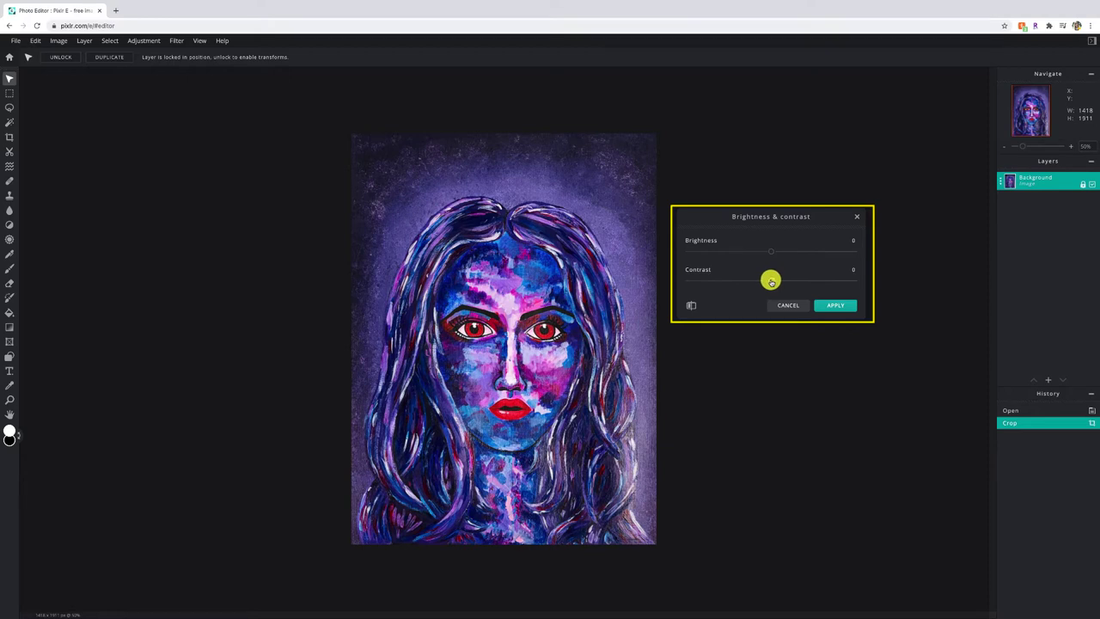
mouse_move(771, 280)
left_mouse_down()
mouse_move(792, 278)
mouse_move(762, 277)
mouse_move(779, 279)
left_mouse_up()
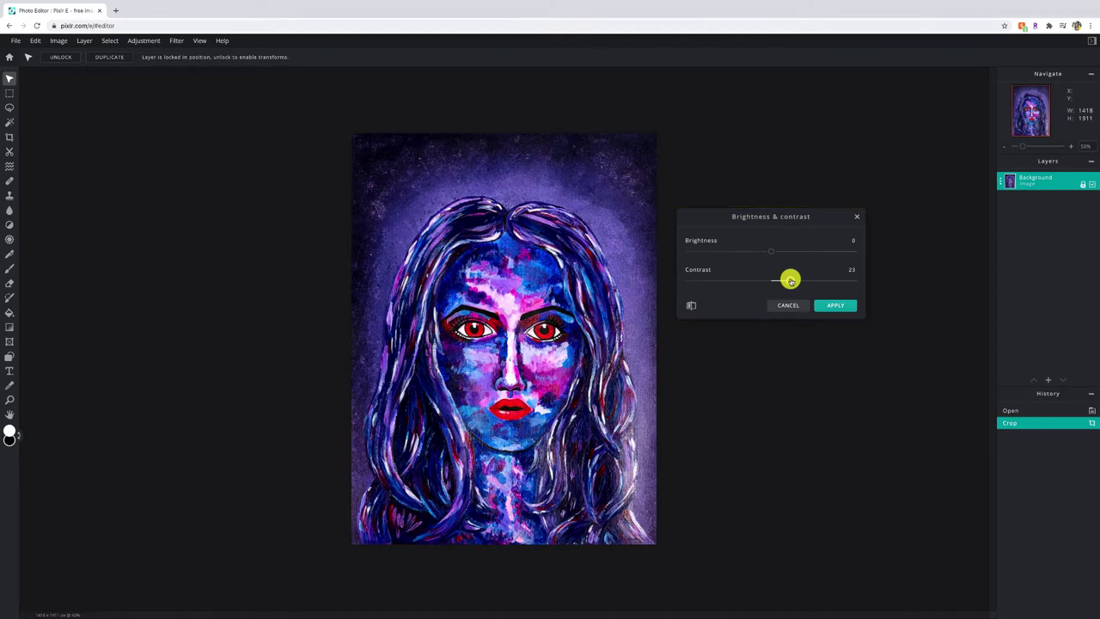
mouse_move(784, 280)
left_mouse_down()
mouse_move(753, 282)
mouse_move(856, 278)
mouse_move(747, 279)
mouse_move(773, 282)
left_mouse_up()
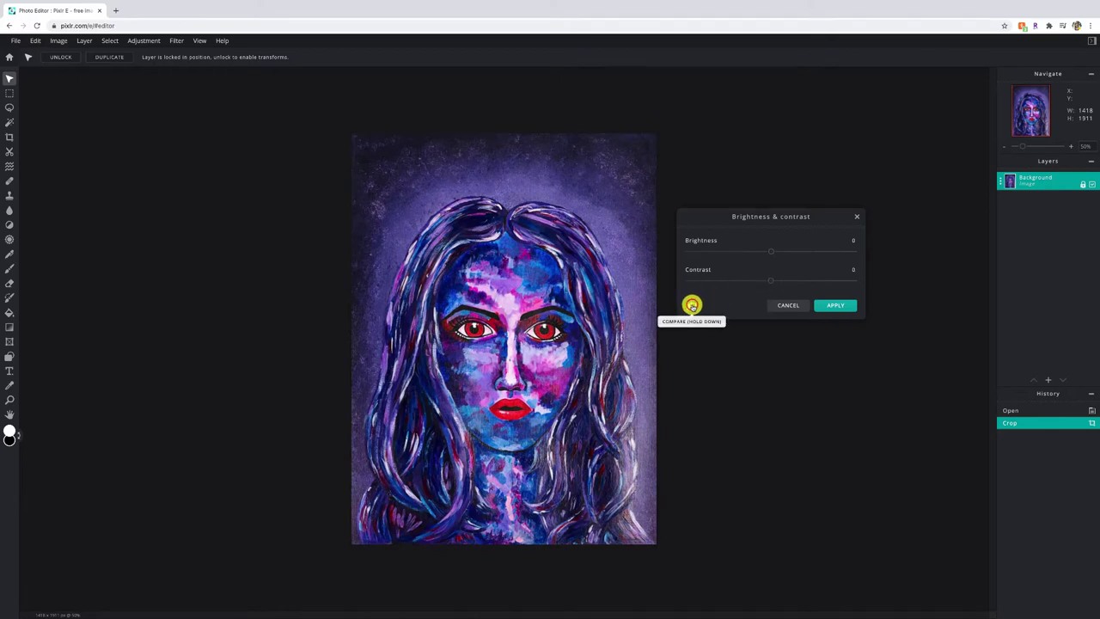
Step: Preview the portrait with contrast 55 and brightness 63, and compare it repeatedly with the original
left_click_drag(770, 280, 817, 280)
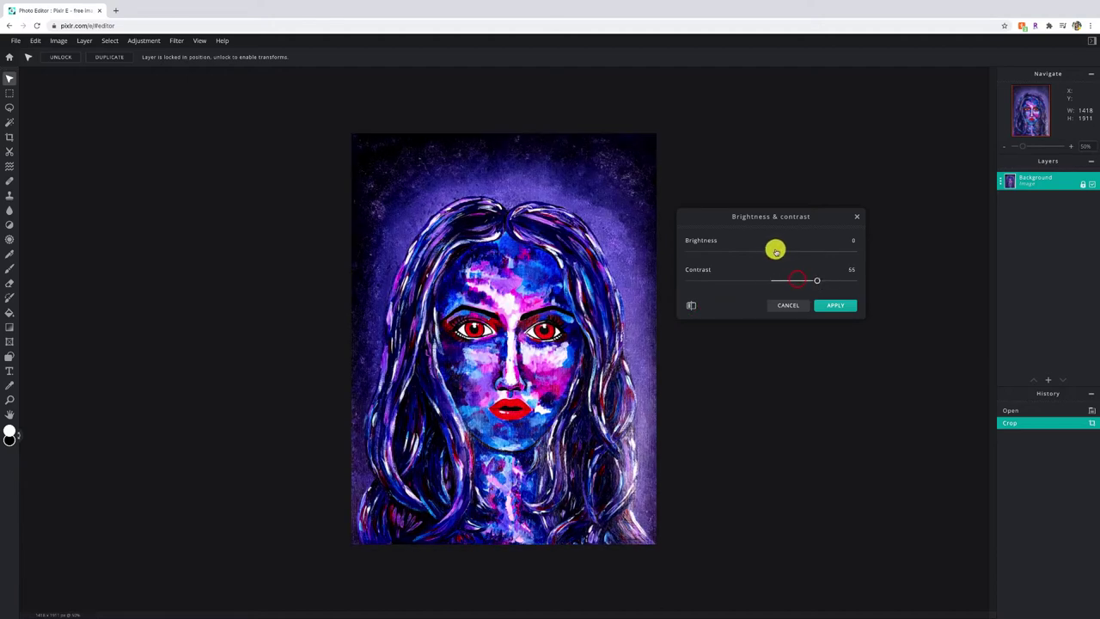
left_click_drag(775, 250, 823, 250)
left_click(687, 307)
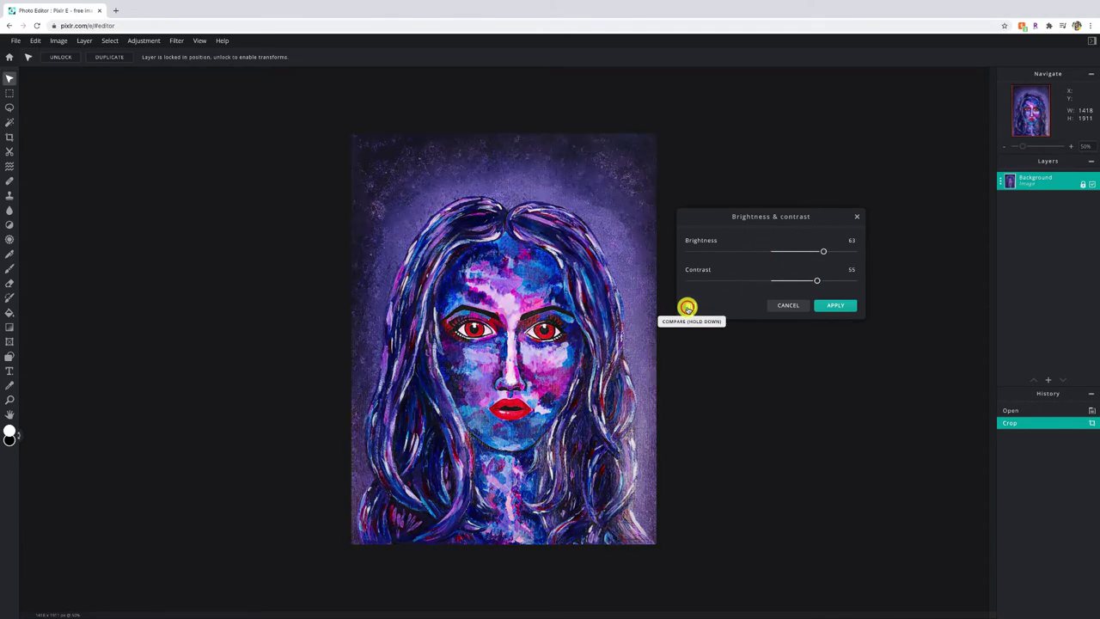
left_click(691, 307)
left_click(693, 306)
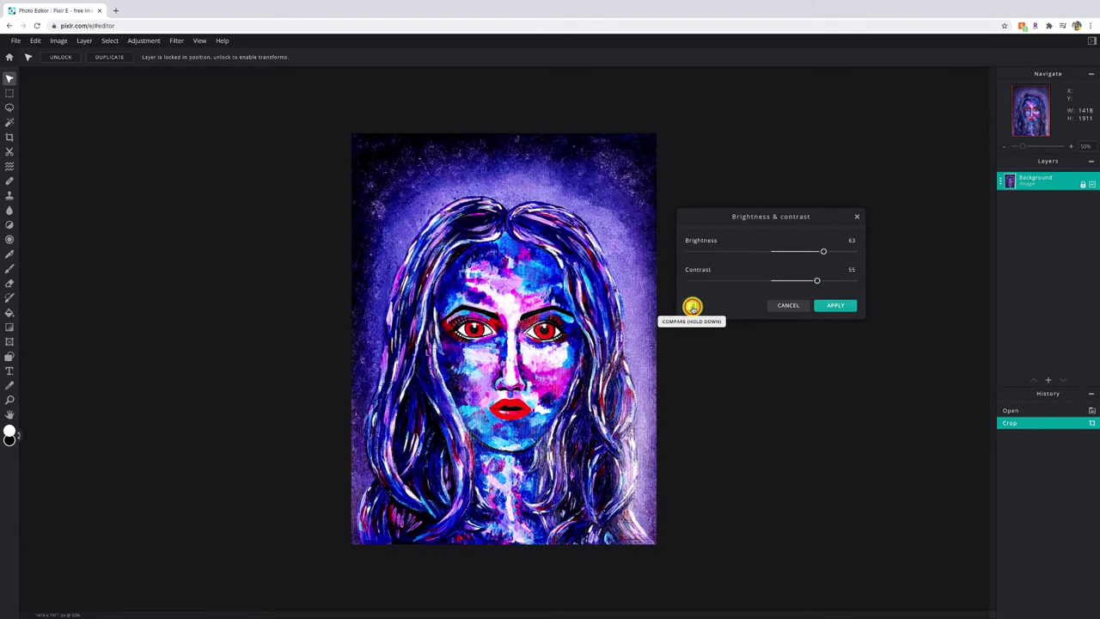
left_click(692, 307)
left_click(692, 307)
Step: Lower contrast and brightness to 3 each and discard the adjustment
left_click_drag(816, 280, 776, 281)
left_click_drag(822, 250, 775, 253)
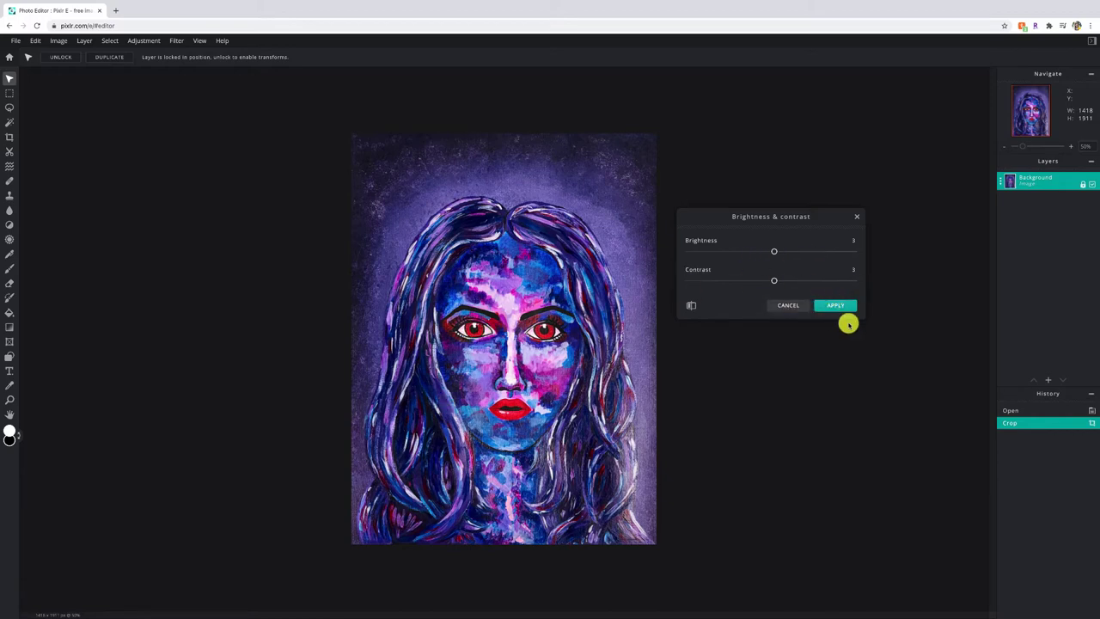
left_click(783, 306)
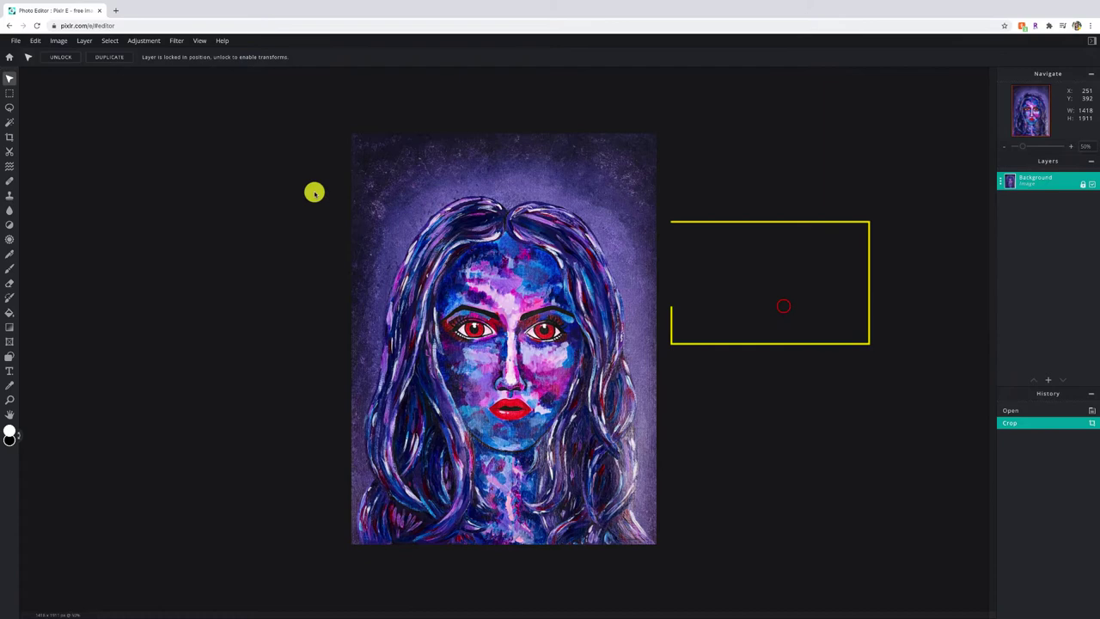
Step: Preview warmer and cooler temperatures on the portrait with the Temperature & tint adjustment, including 19, and discard the changes
left_click(148, 45)
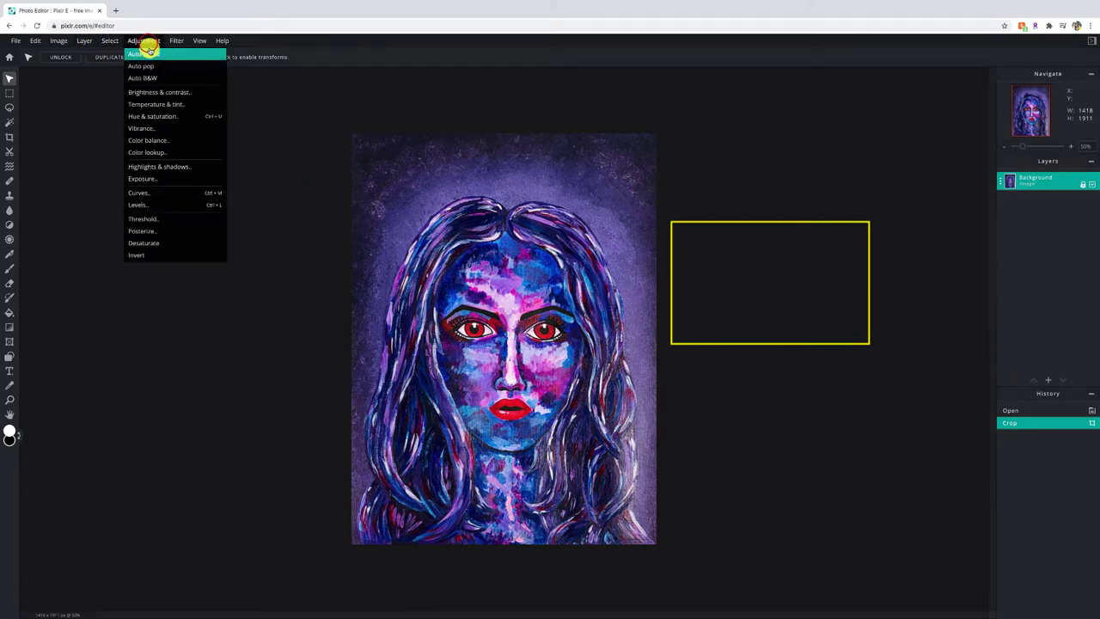
left_click(161, 107)
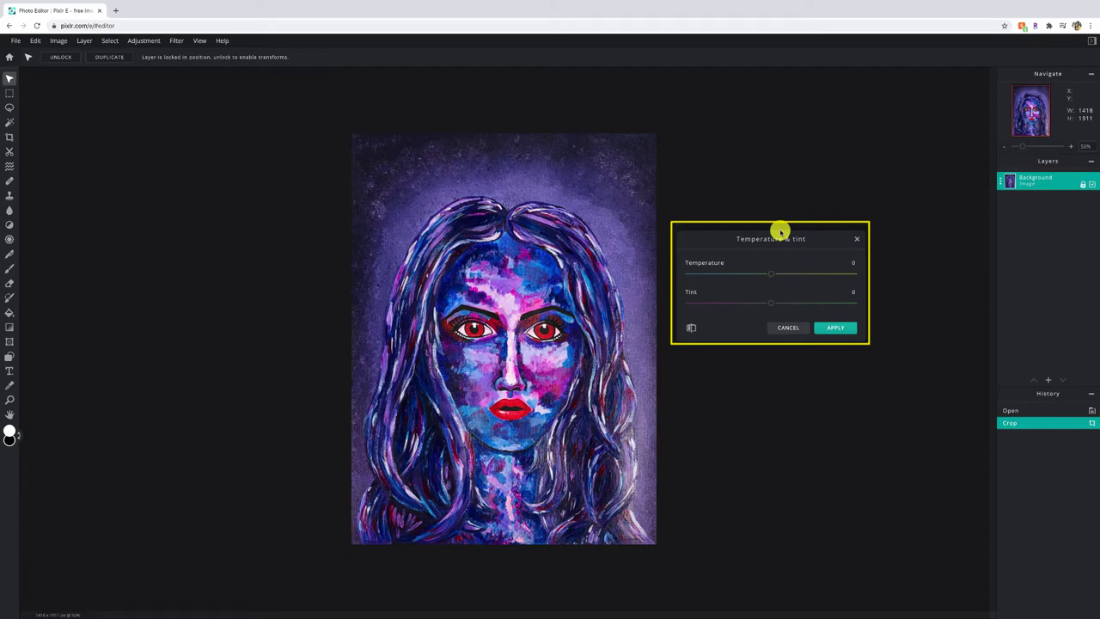
left_click_drag(773, 273, 805, 272)
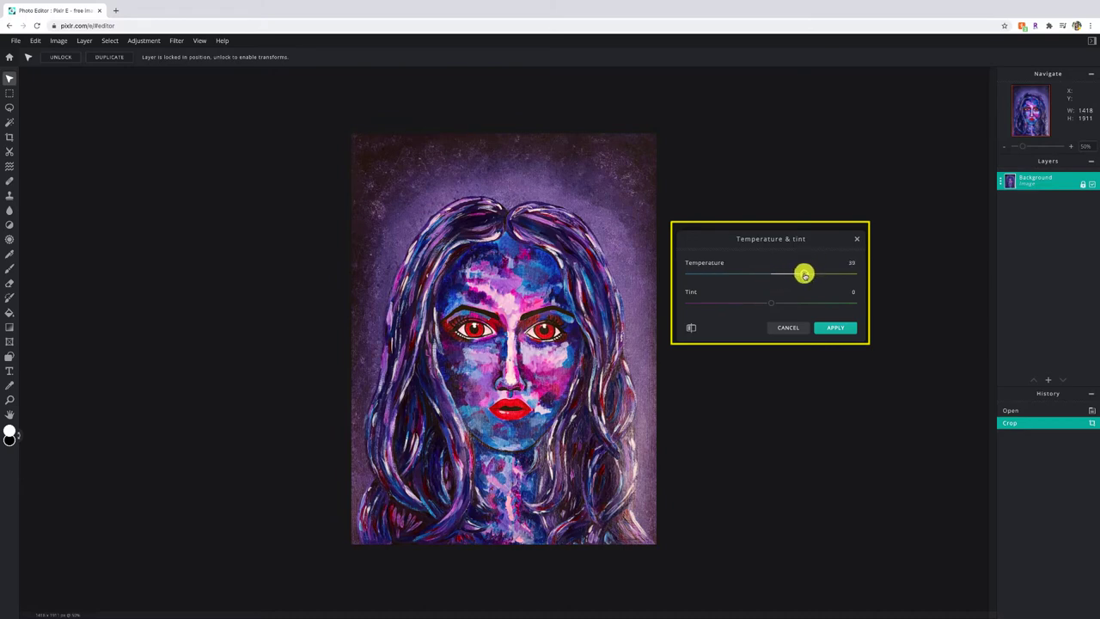
left_click_drag(801, 275, 773, 278)
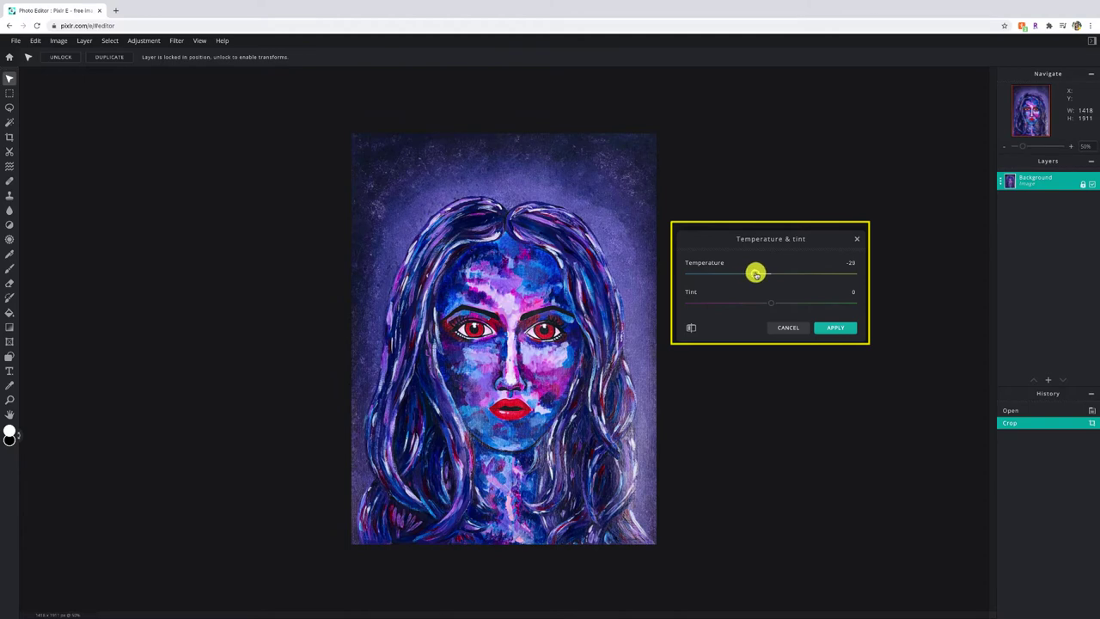
mouse_move(758, 279)
left_mouse_down()
mouse_move(724, 274)
mouse_move(788, 277)
mouse_move(756, 275)
left_mouse_up()
mouse_move(762, 280)
left_mouse_down()
mouse_move(810, 278)
mouse_move(749, 275)
left_mouse_up()
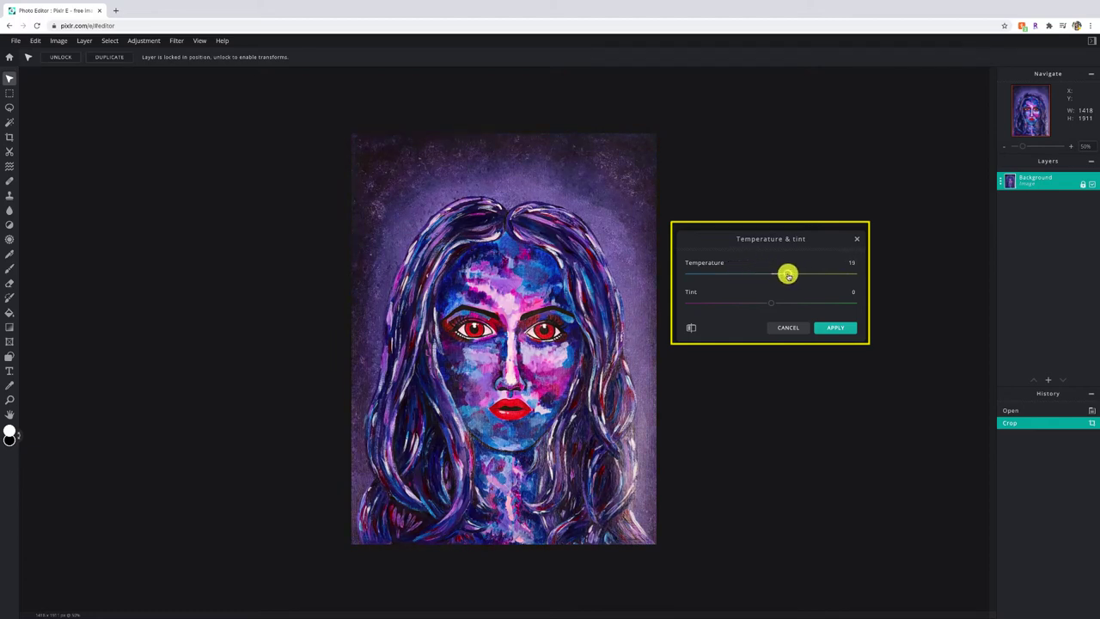
mouse_move(788, 275)
left_mouse_down()
mouse_move(737, 270)
mouse_move(768, 272)
left_mouse_up()
left_click(147, 43)
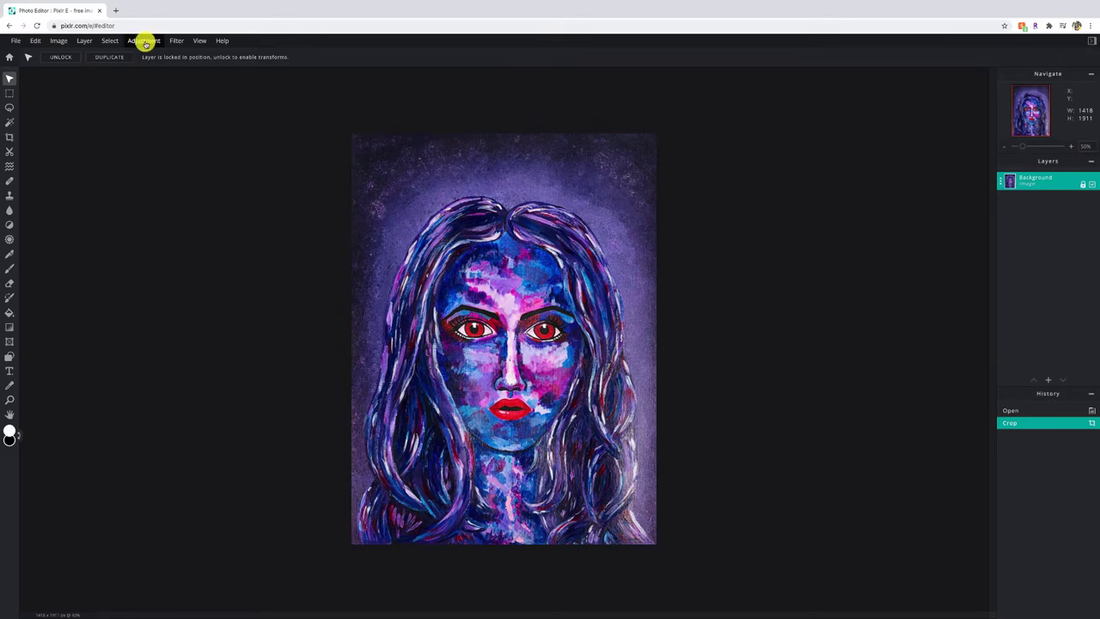
Step: Try the Hue & saturation adjustment on the portrait with saturation at -1, and discard it
left_click(144, 43)
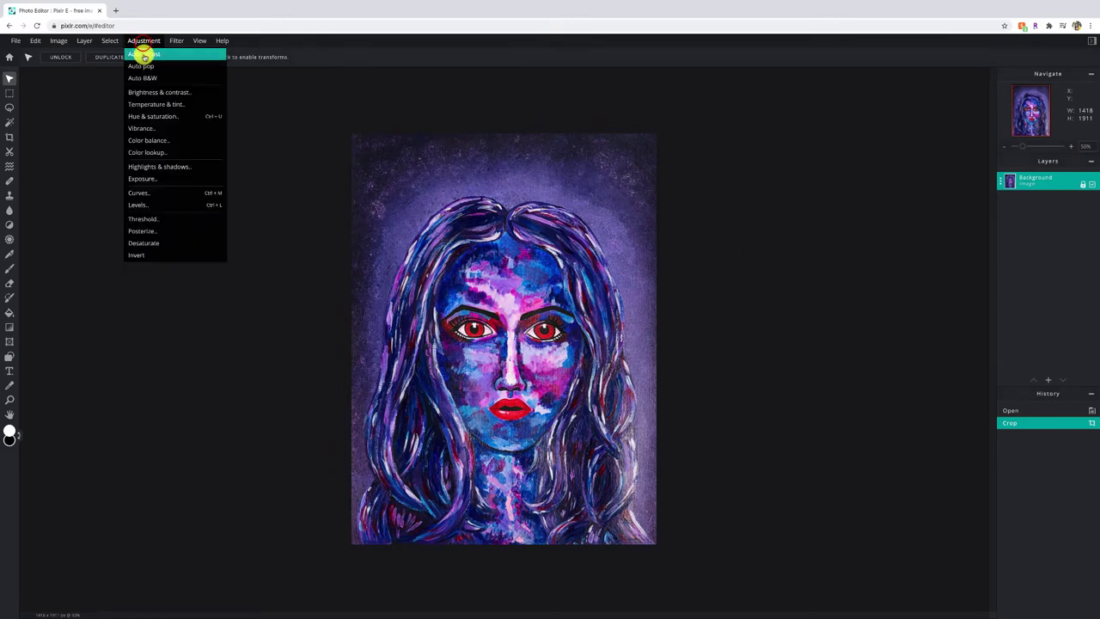
left_click(156, 117)
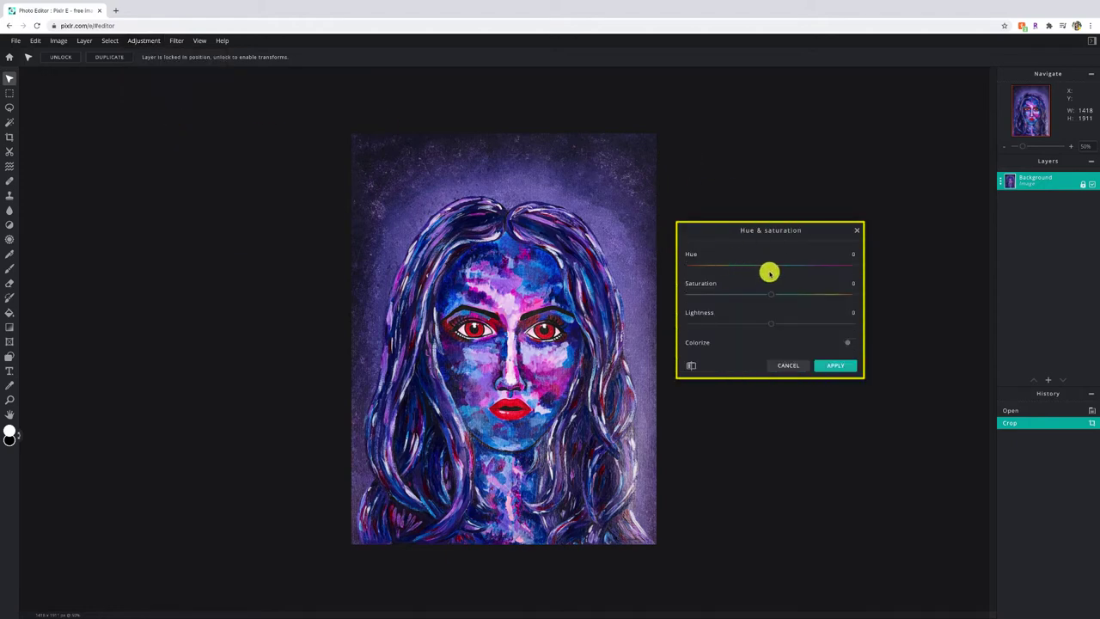
left_click_drag(774, 268, 770, 295)
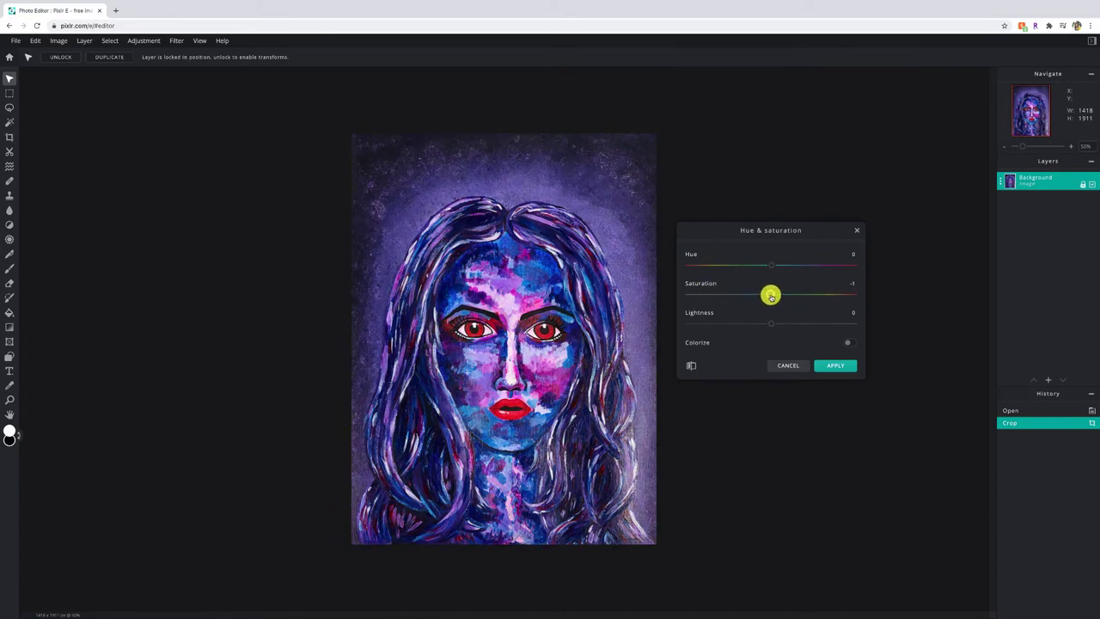
left_click(787, 366)
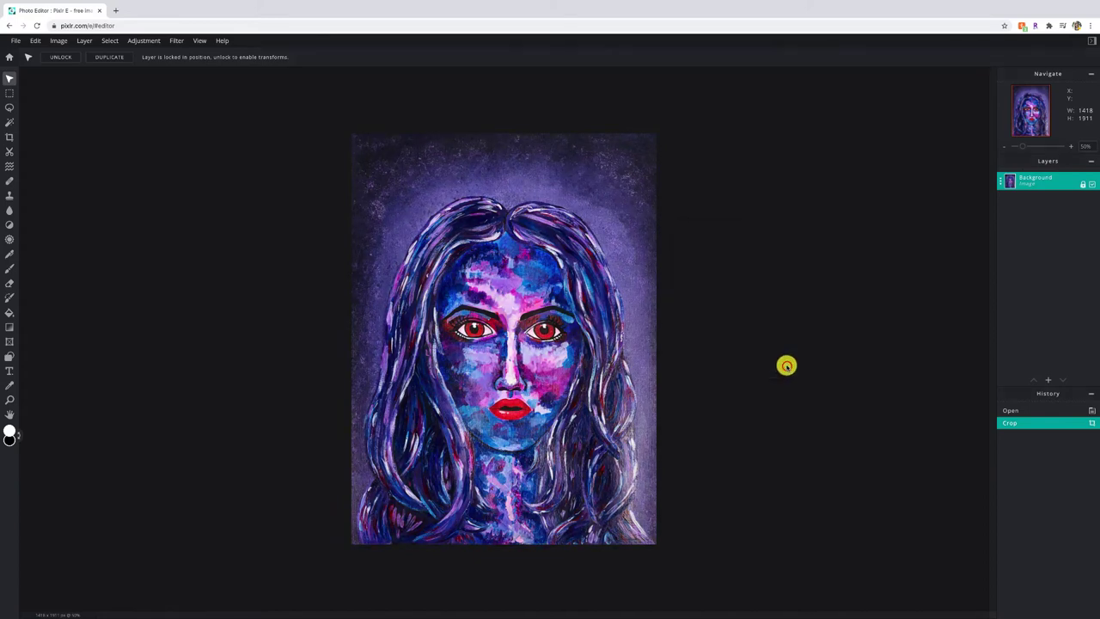
Step: Try a midtones color balance of green 8 and blue 29, check the highlights and shadows ranges, and discard the adjustment
left_click(136, 41)
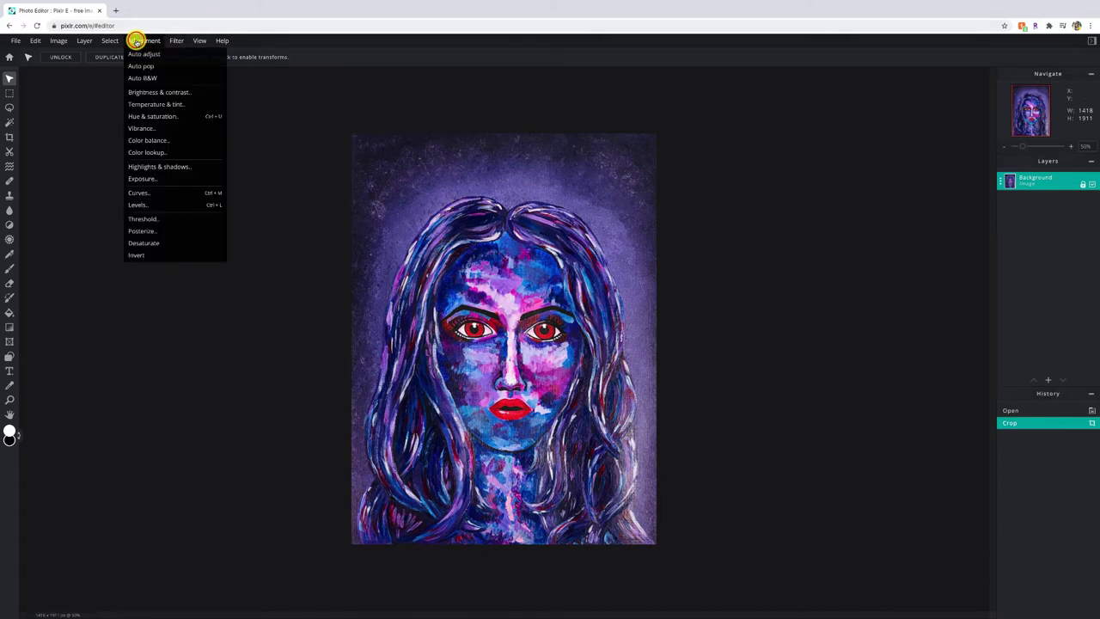
left_click(164, 142)
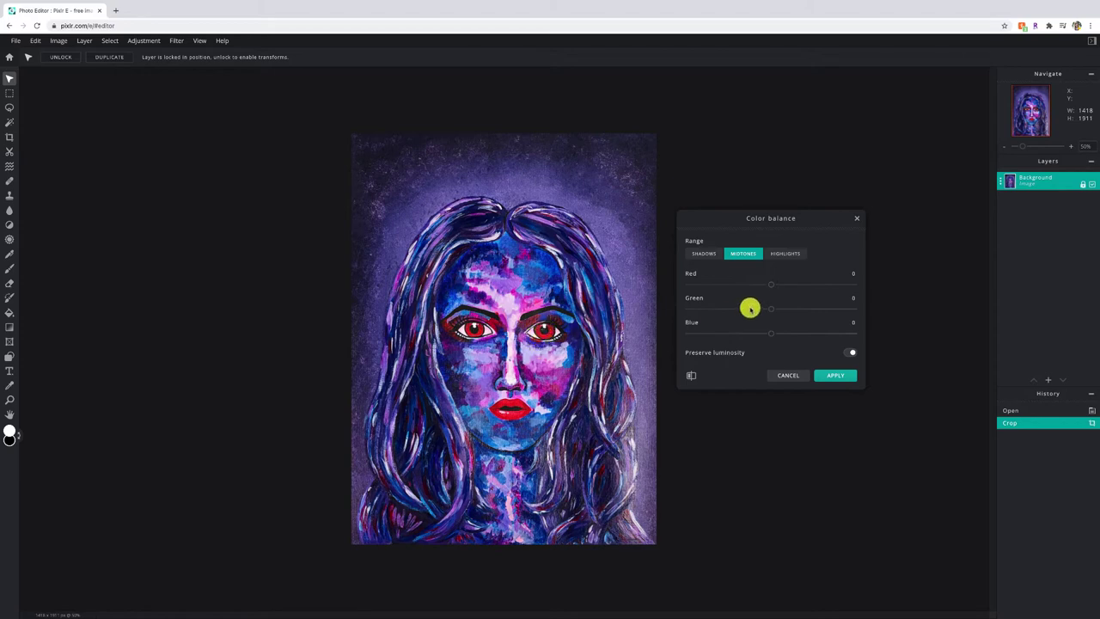
left_click_drag(771, 284, 795, 334)
left_click(786, 253)
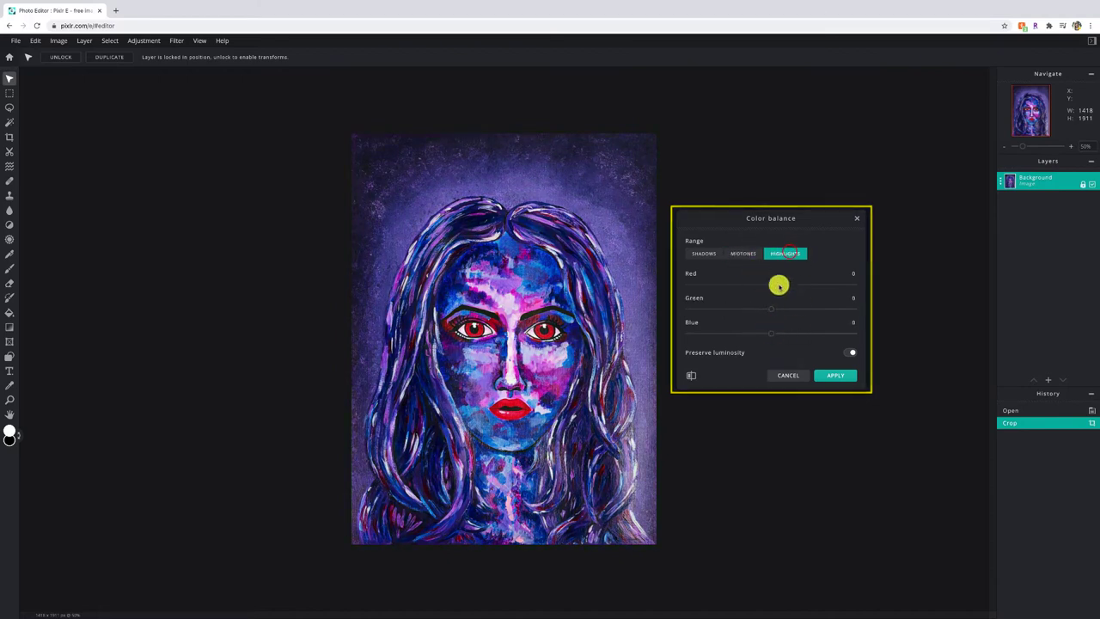
left_click(703, 253)
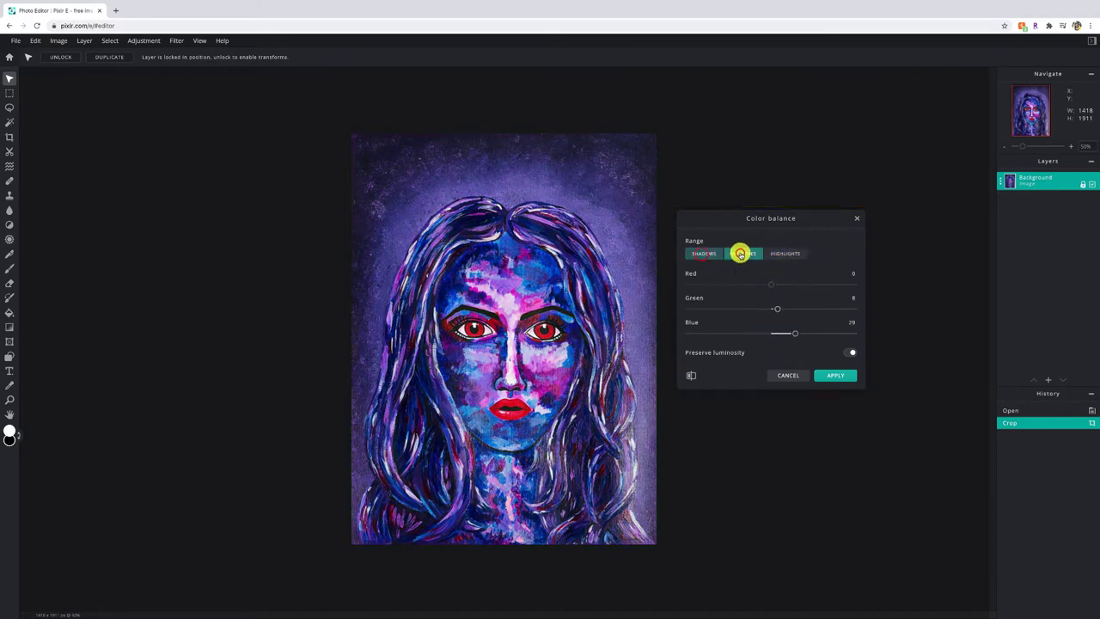
left_click(788, 374)
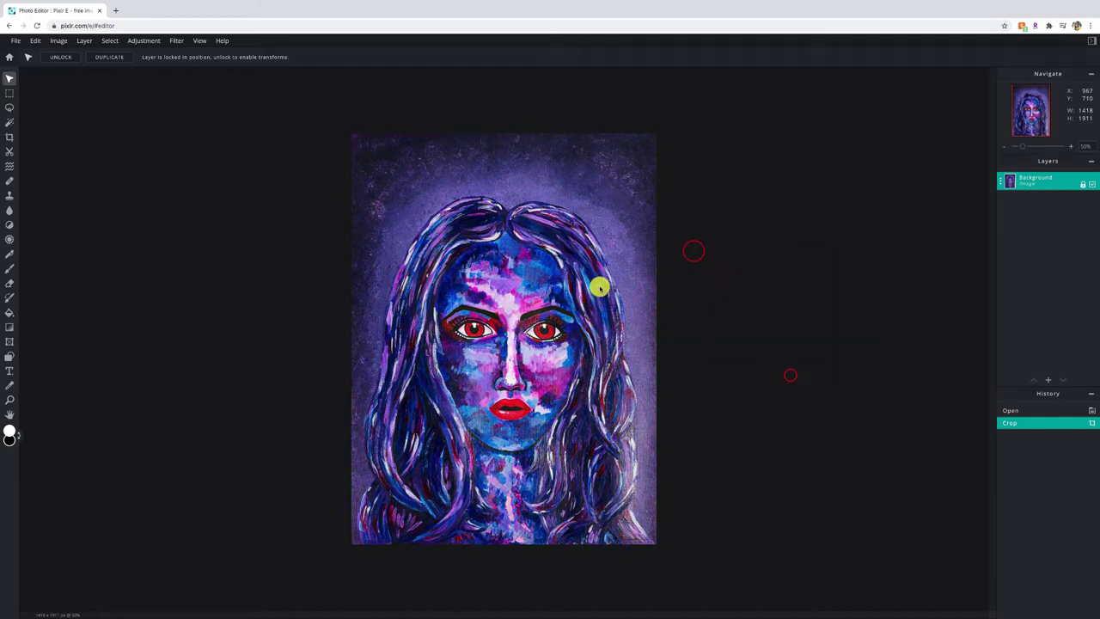
Step: Start a Levels adjustment and try the white input level at 231 and back at 255, with the black input level at 14
left_click(143, 43)
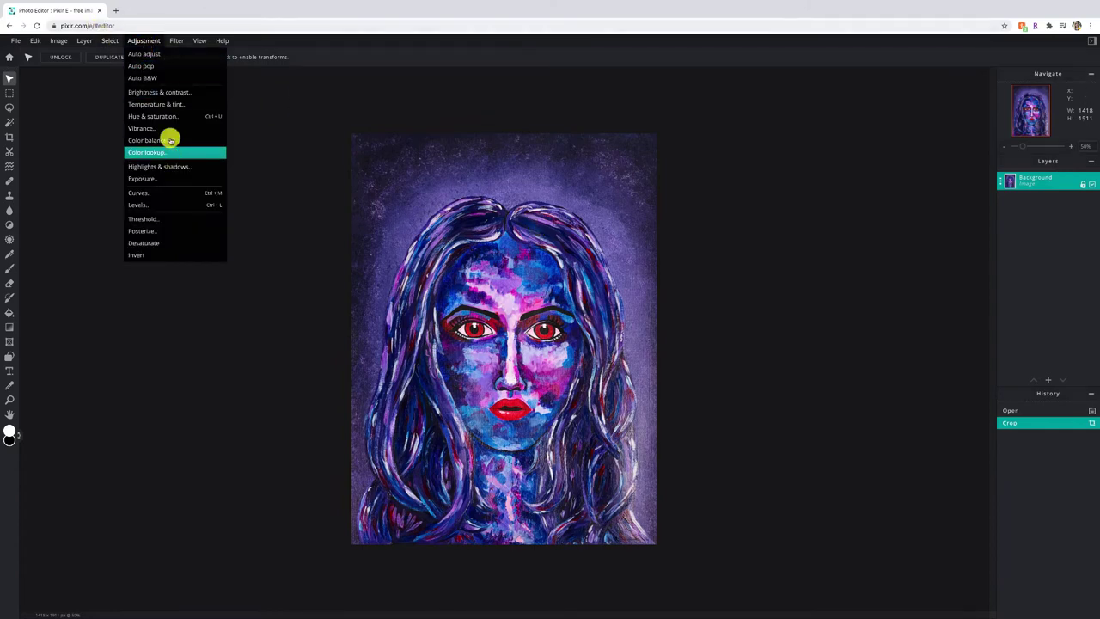
left_click(139, 40)
left_click(139, 41)
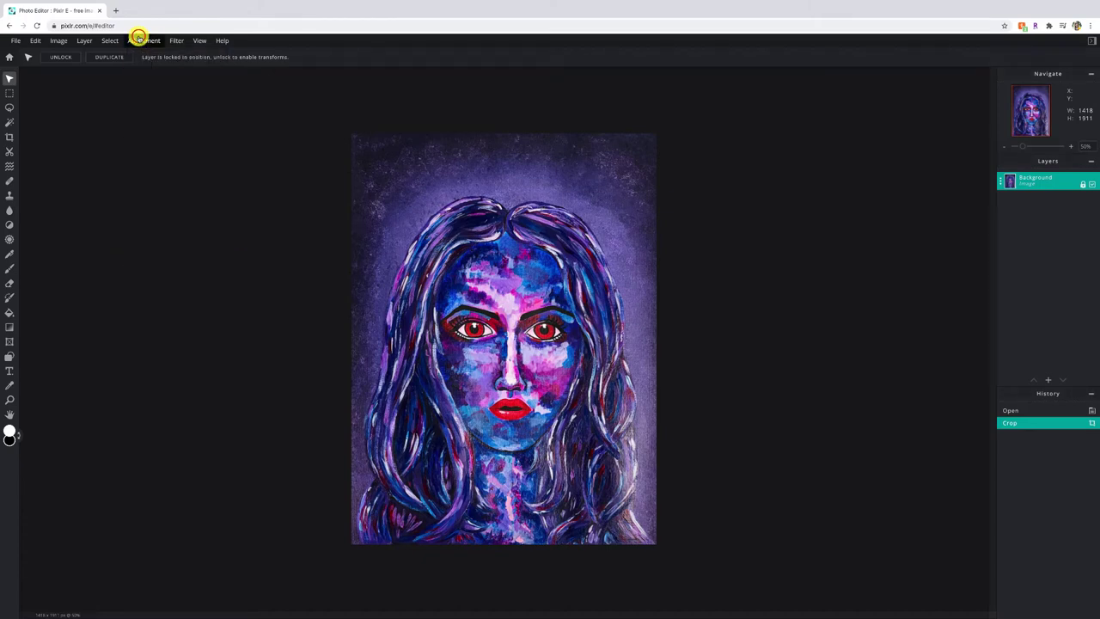
left_click(139, 40)
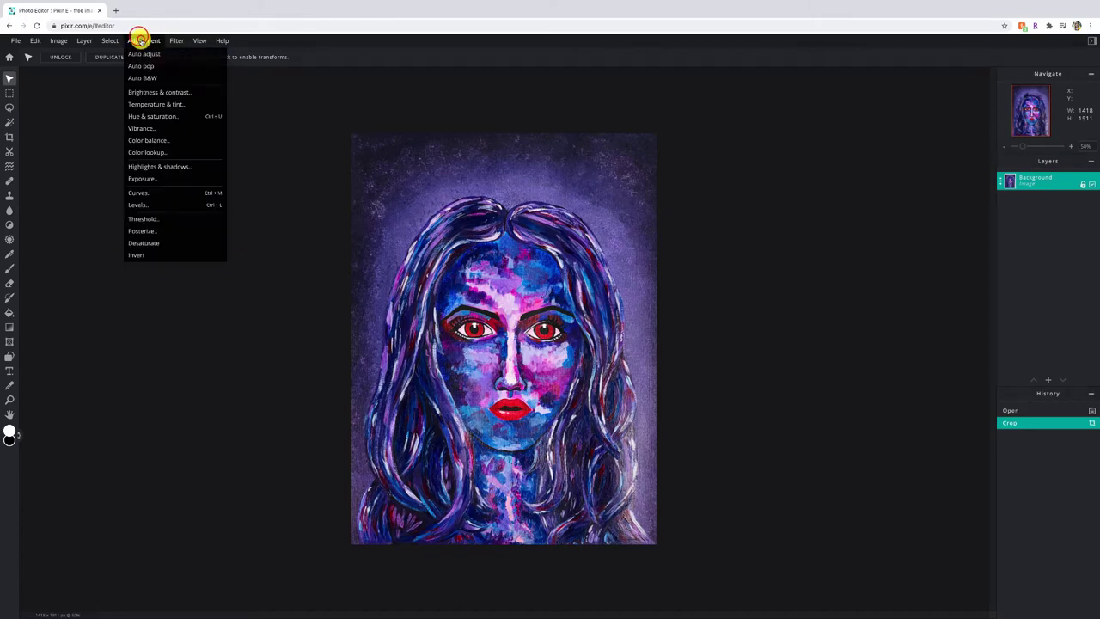
left_click(140, 204)
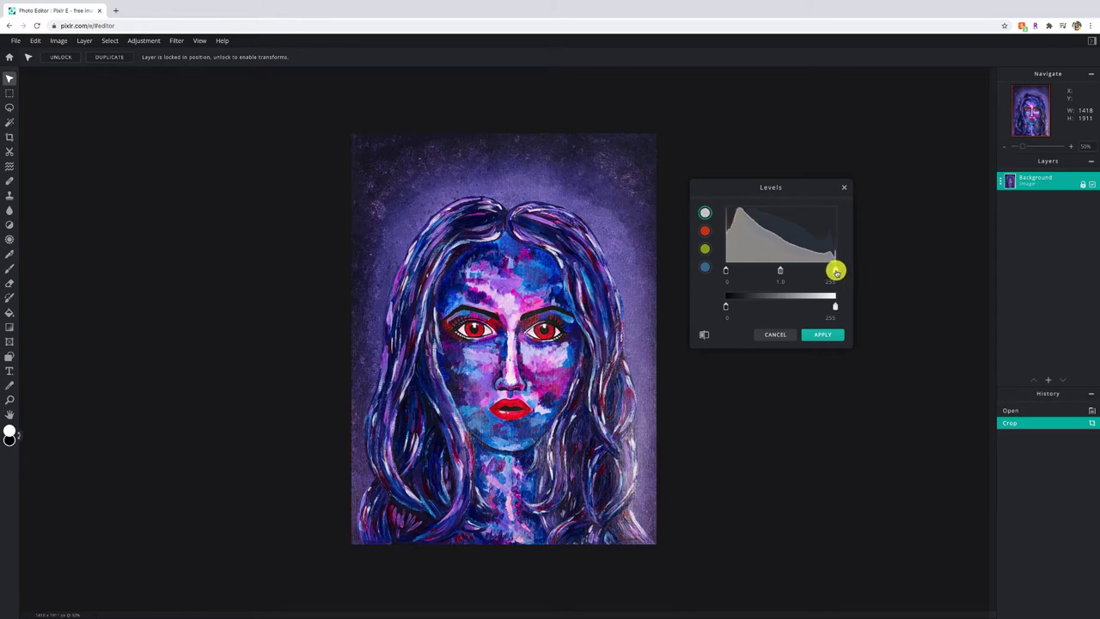
mouse_move(832, 271)
left_mouse_down()
mouse_move(817, 266)
mouse_move(836, 270)
mouse_move(827, 271)
left_mouse_up()
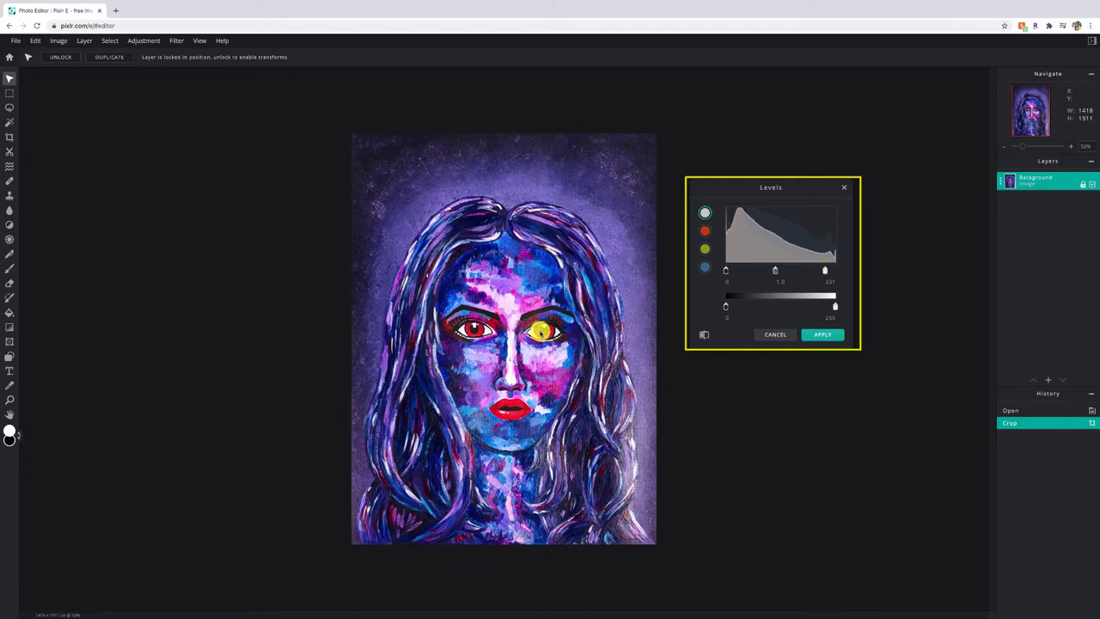
mouse_move(730, 272)
left_mouse_down()
mouse_move(746, 270)
mouse_move(733, 270)
left_mouse_up()
left_click_drag(830, 271, 867, 271)
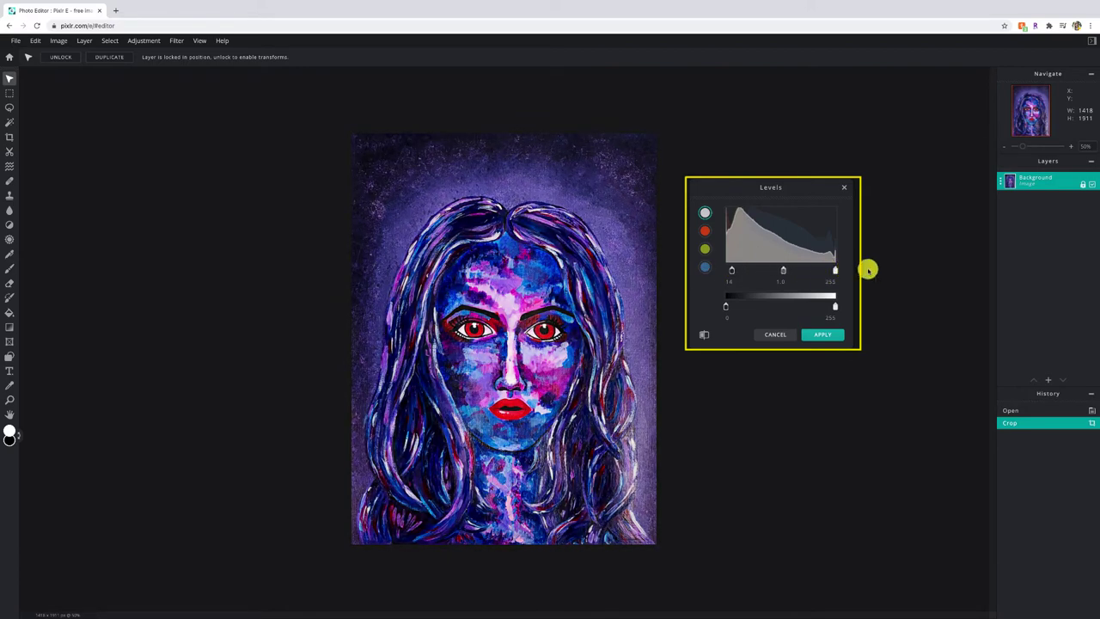
Step: Try a Levels black input of 30 and white input of 220, return them to 0 and 255, and discard the adjustment
mouse_move(731, 273)
left_mouse_down()
mouse_move(721, 272)
mouse_move(737, 272)
left_mouse_up()
left_click(825, 272)
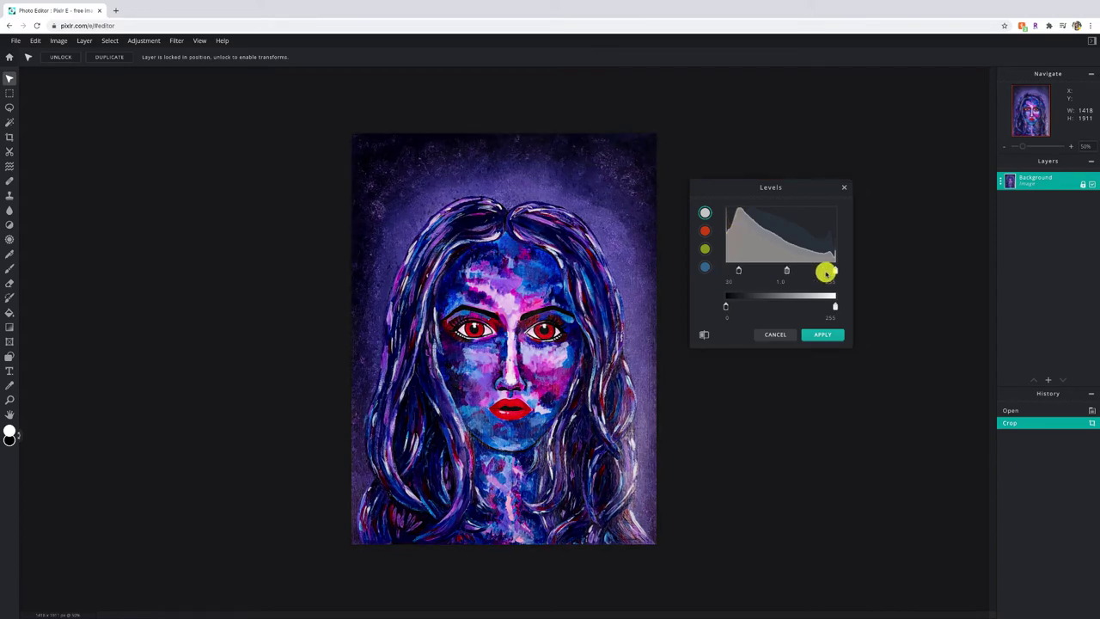
left_click_drag(832, 272, 820, 273)
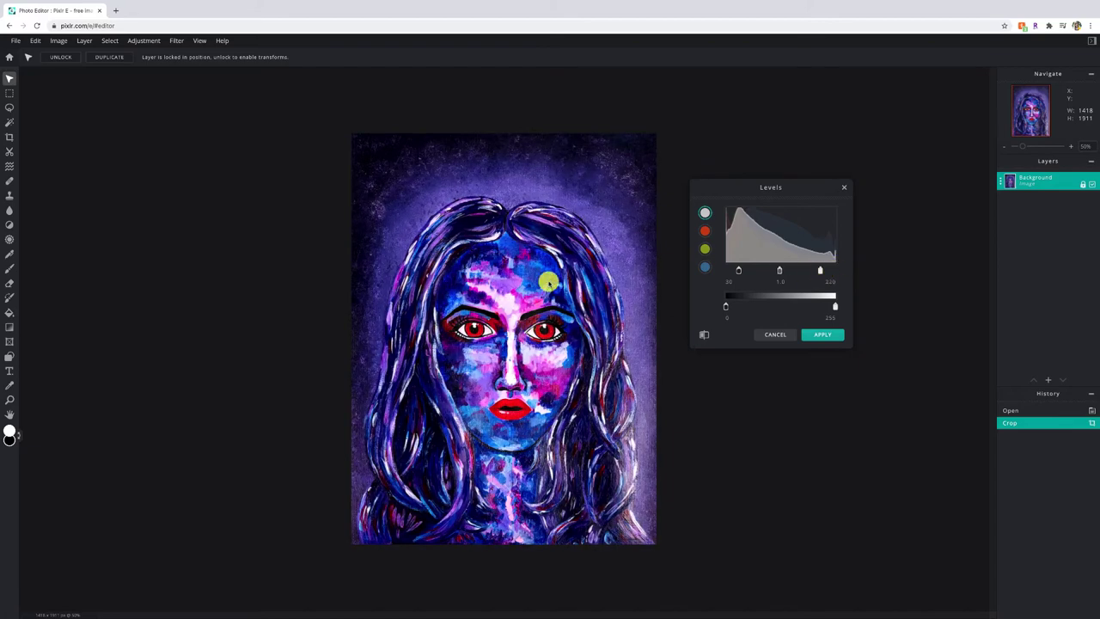
left_click_drag(738, 272, 725, 272)
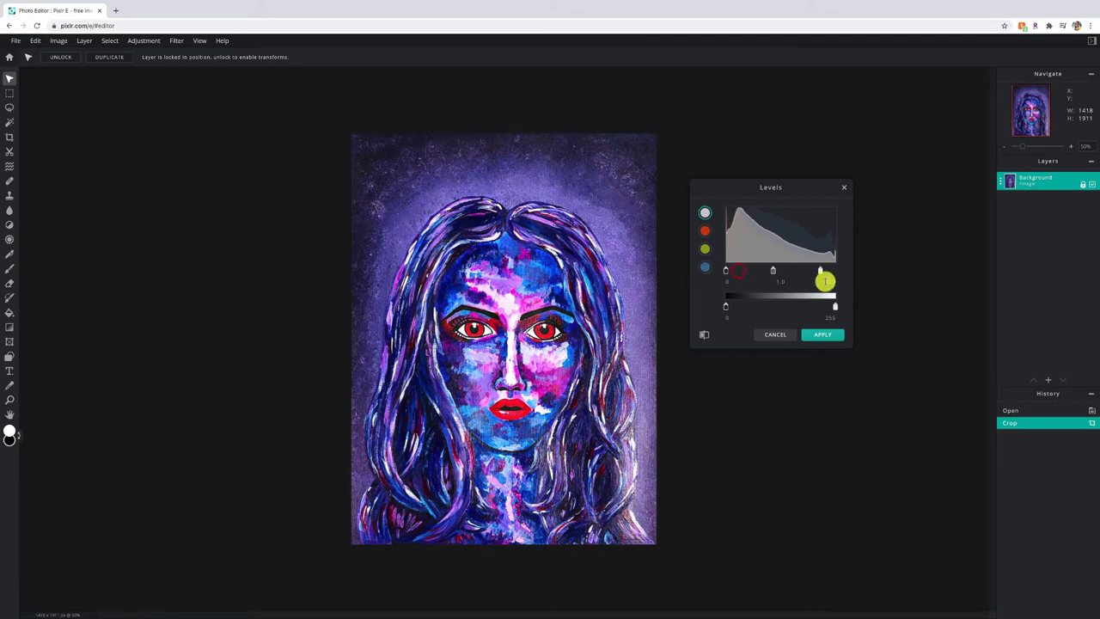
left_click_drag(821, 272, 835, 272)
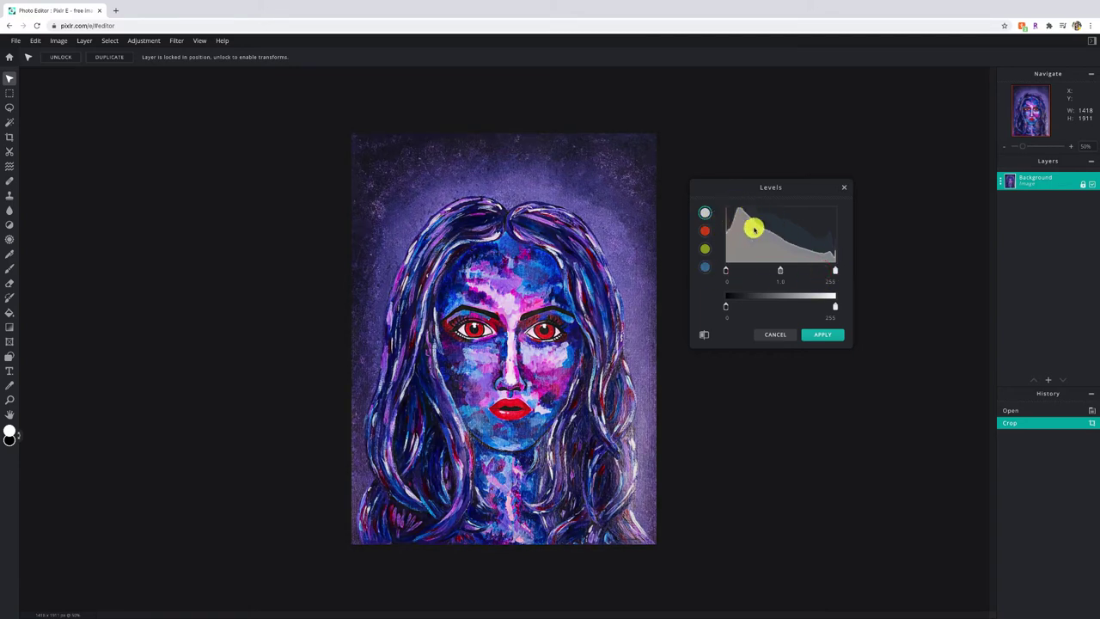
mouse_move(726, 271)
left_mouse_down()
mouse_move(742, 265)
mouse_move(725, 271)
left_mouse_up()
left_click(766, 335)
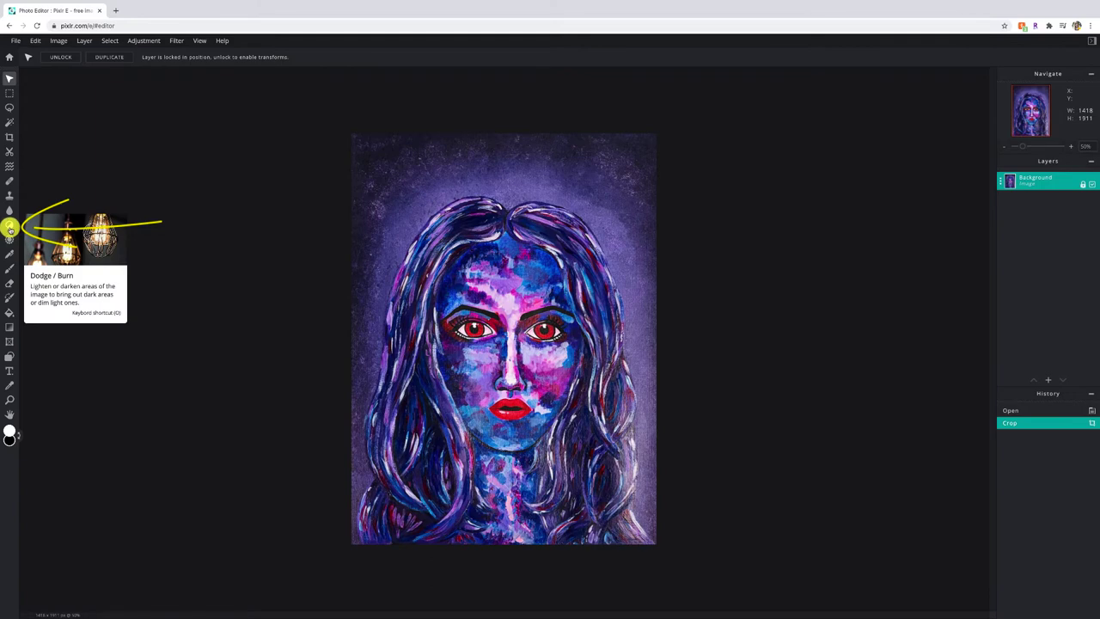
Step: Set up the Dodge / Burn tool to darken midtones and enlarge its brush
left_click(10, 227)
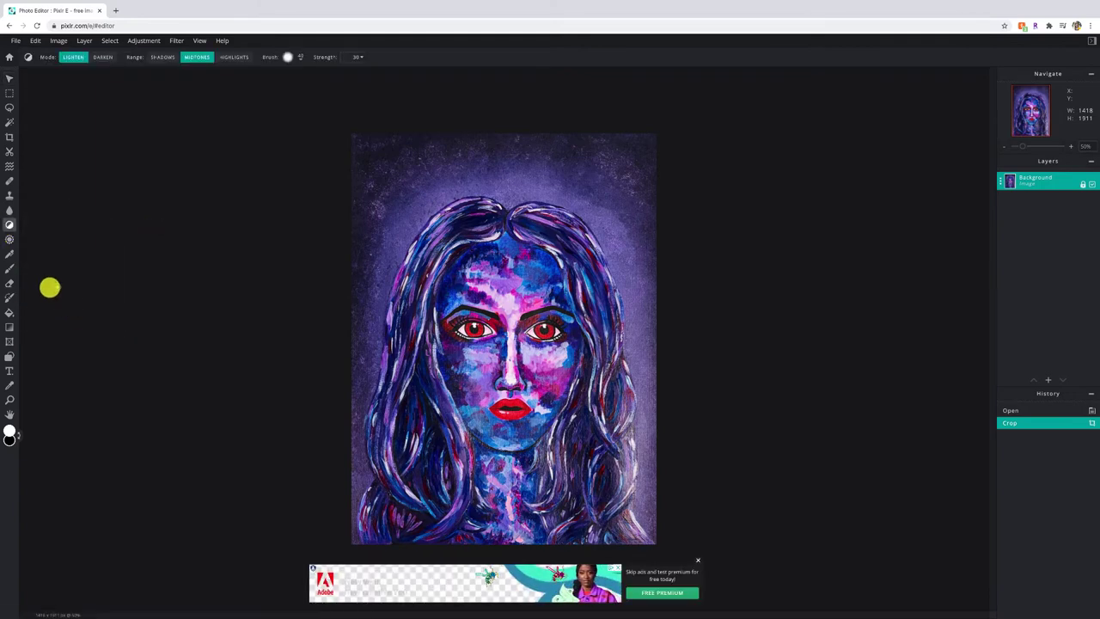
left_click(103, 58)
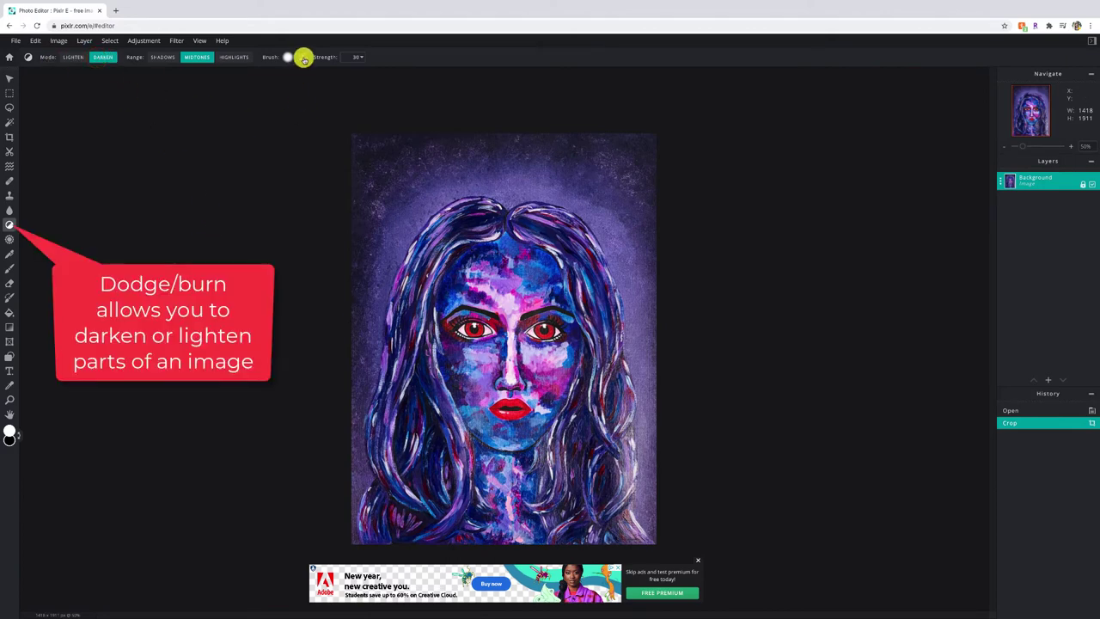
left_click(301, 59)
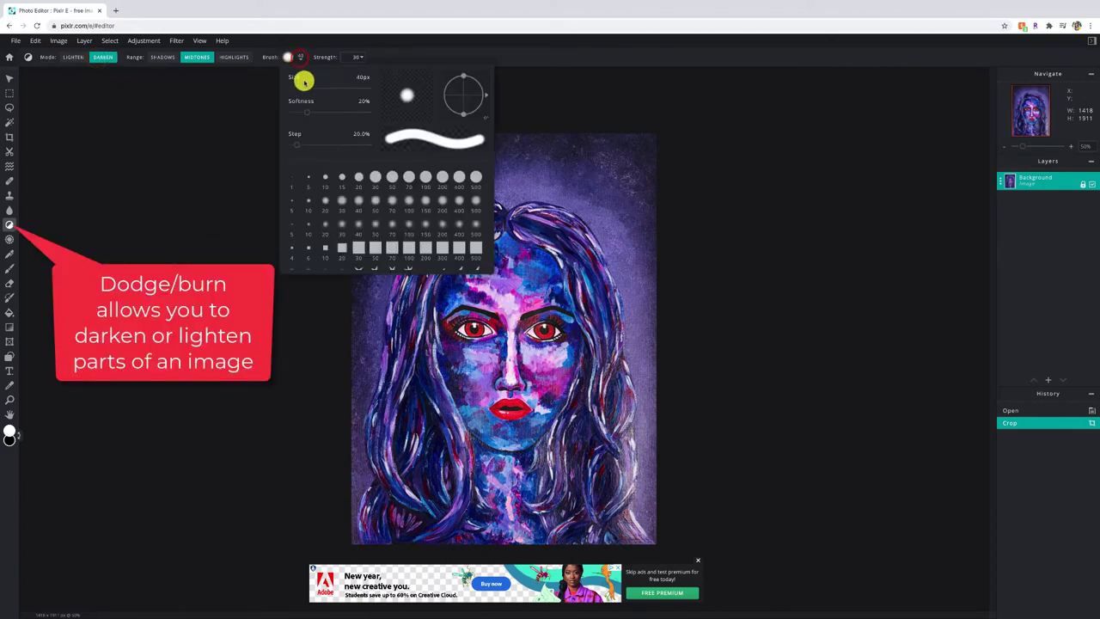
left_click(189, 163)
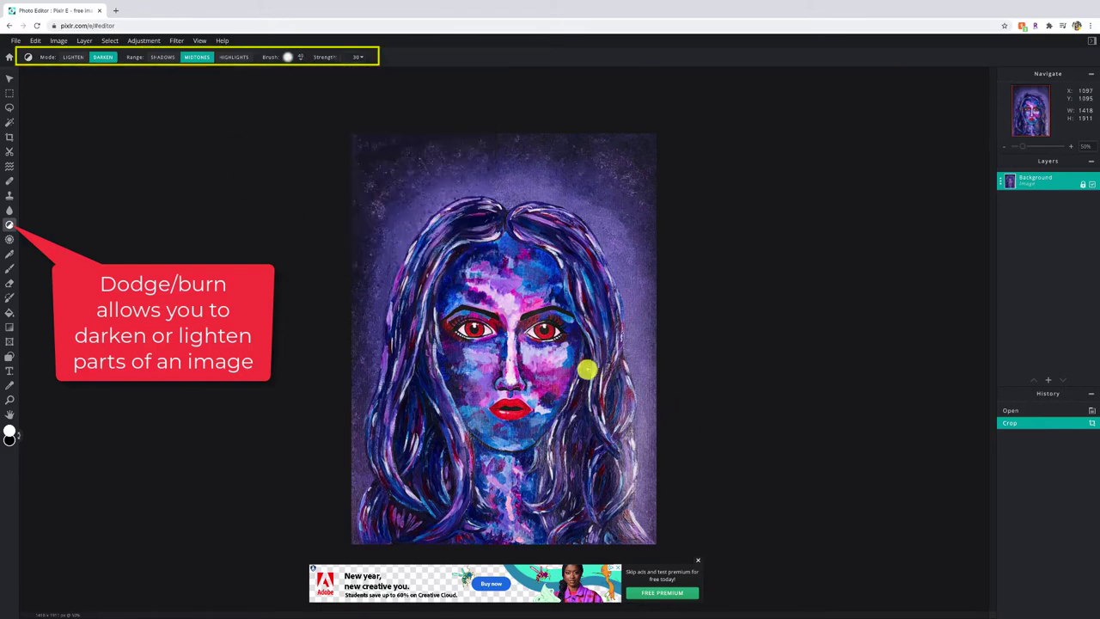
left_click(300, 58)
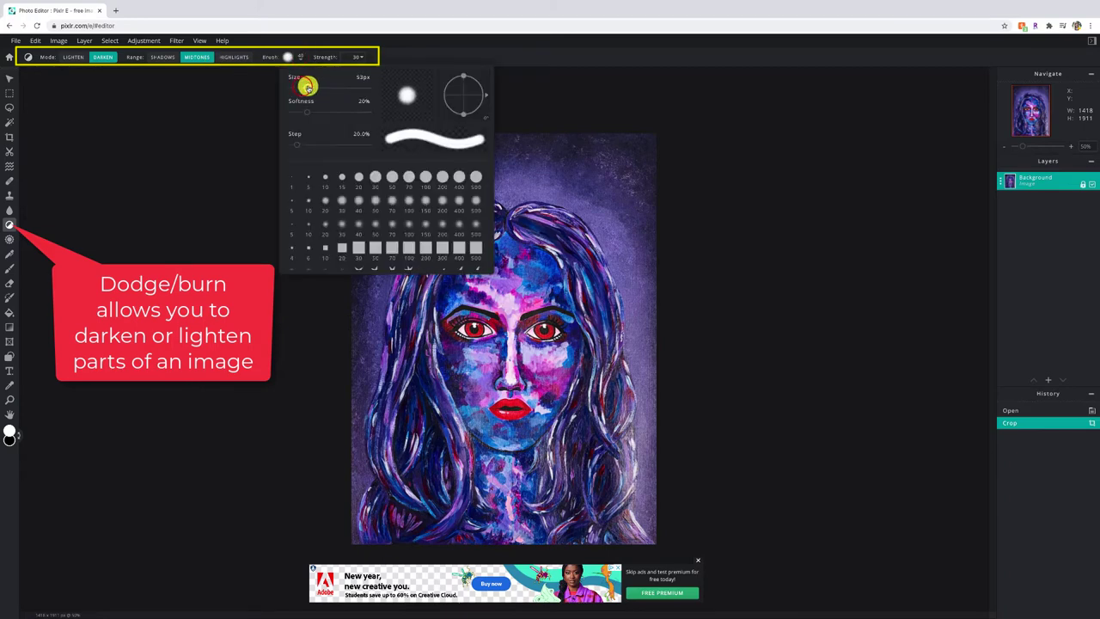
left_click(783, 381)
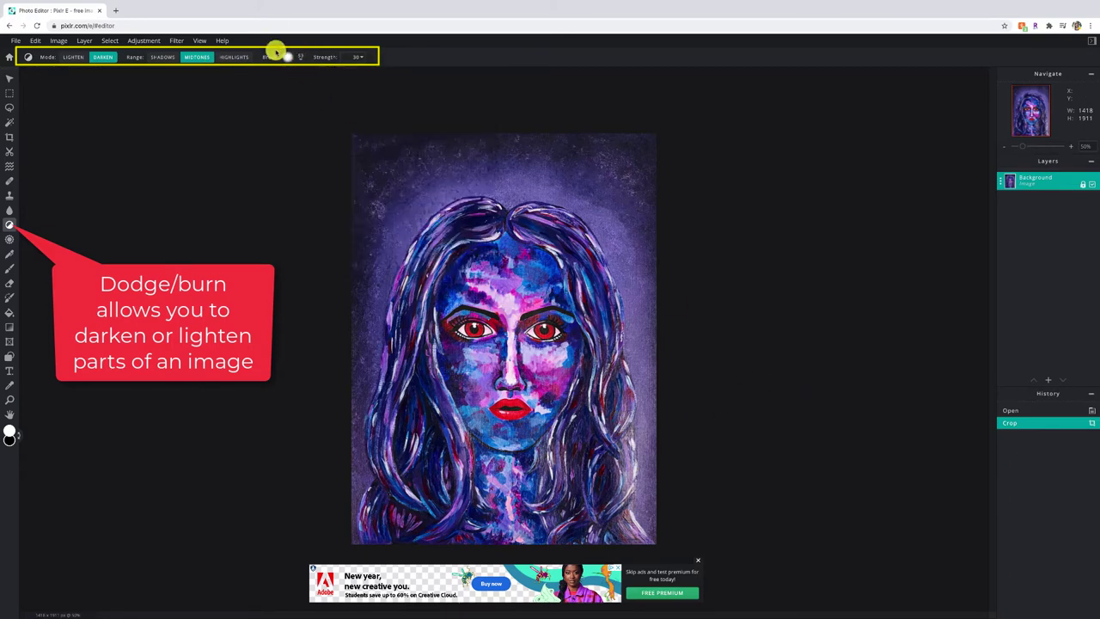
left_click(302, 58)
left_click_drag(312, 86, 328, 87)
left_click(829, 449)
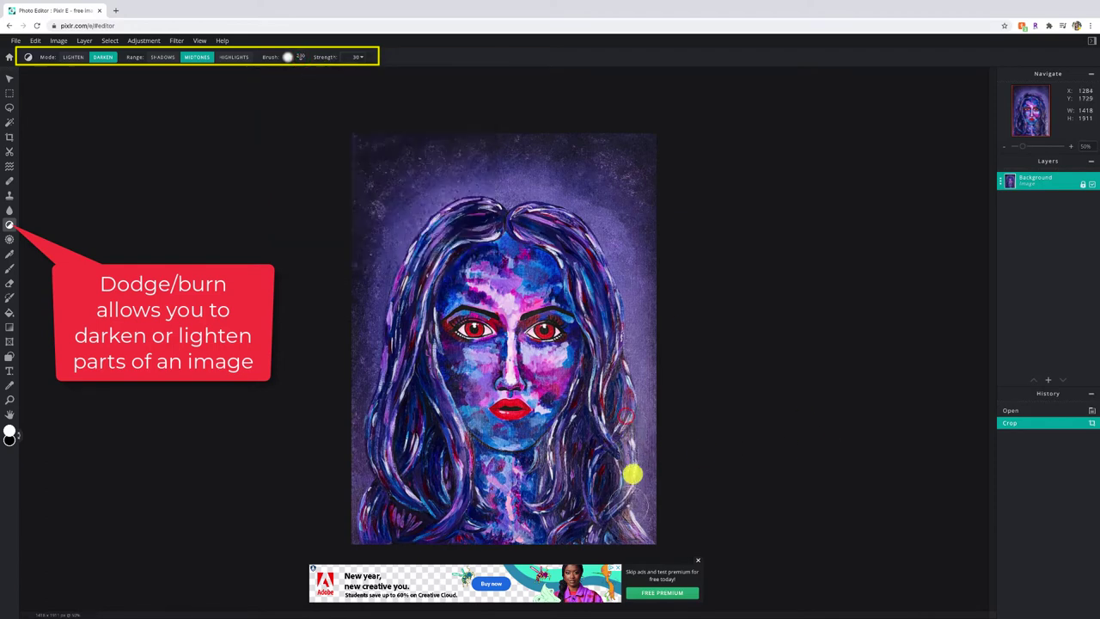
Step: Darken the midtones along the lower right hair, across the right background and over the face
mouse_move(635, 438)
left_mouse_down()
mouse_move(649, 343)
mouse_move(642, 525)
left_mouse_up()
mouse_move(650, 251)
left_mouse_down()
mouse_move(634, 388)
mouse_move(666, 408)
mouse_move(608, 455)
mouse_move(619, 366)
mouse_move(601, 423)
mouse_move(604, 502)
mouse_move(644, 377)
mouse_move(612, 410)
mouse_move(617, 390)
mouse_move(630, 463)
mouse_move(652, 476)
mouse_move(616, 442)
mouse_move(593, 476)
mouse_move(427, 365)
mouse_move(478, 450)
mouse_move(449, 378)
left_mouse_up()
mouse_move(460, 372)
left_mouse_down()
mouse_move(566, 296)
mouse_move(596, 361)
mouse_move(590, 426)
mouse_move(575, 416)
mouse_move(559, 435)
mouse_move(542, 489)
mouse_move(577, 363)
mouse_move(553, 282)
mouse_move(581, 379)
mouse_move(587, 346)
mouse_move(485, 271)
left_mouse_up()
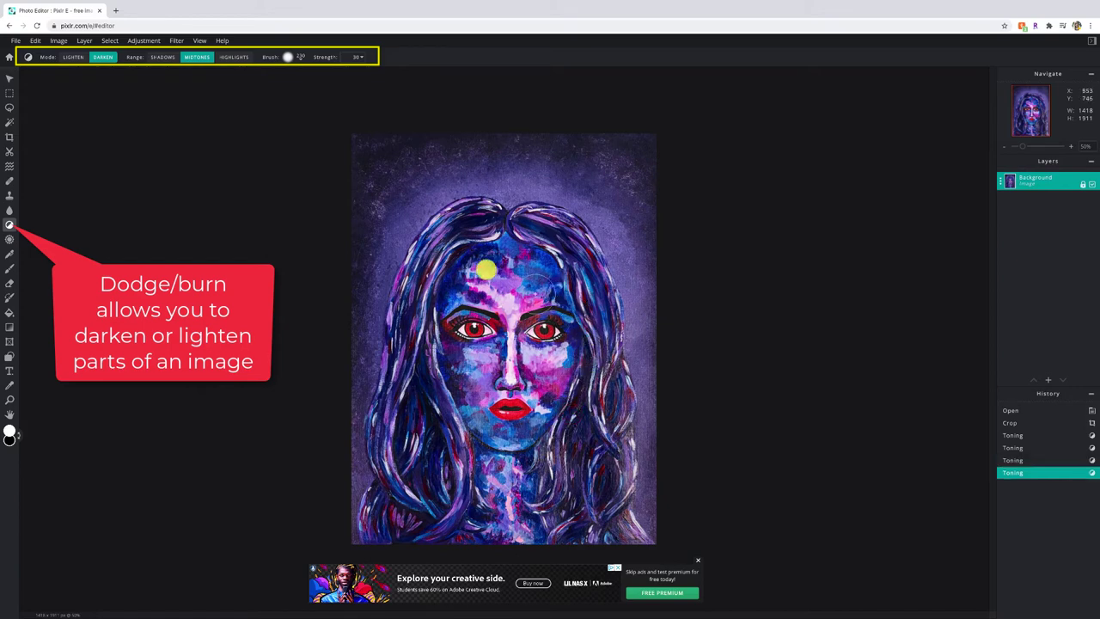
Step: Try darkening the highlights along the hair on the portrait's left side, and undo the stroke
left_click(237, 58)
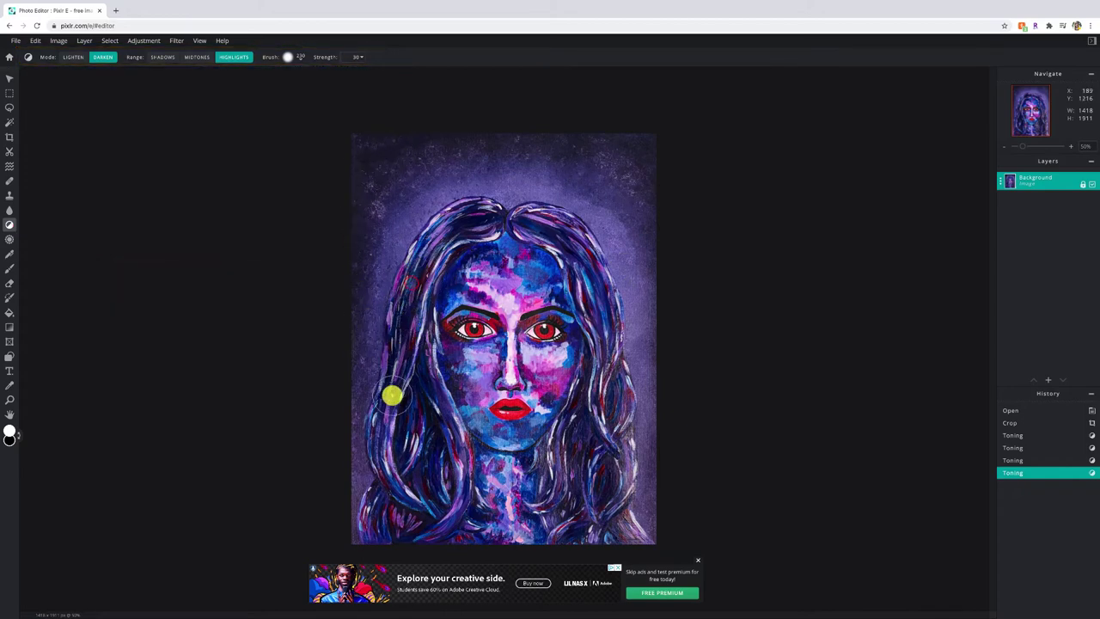
left_click_drag(392, 373, 391, 258)
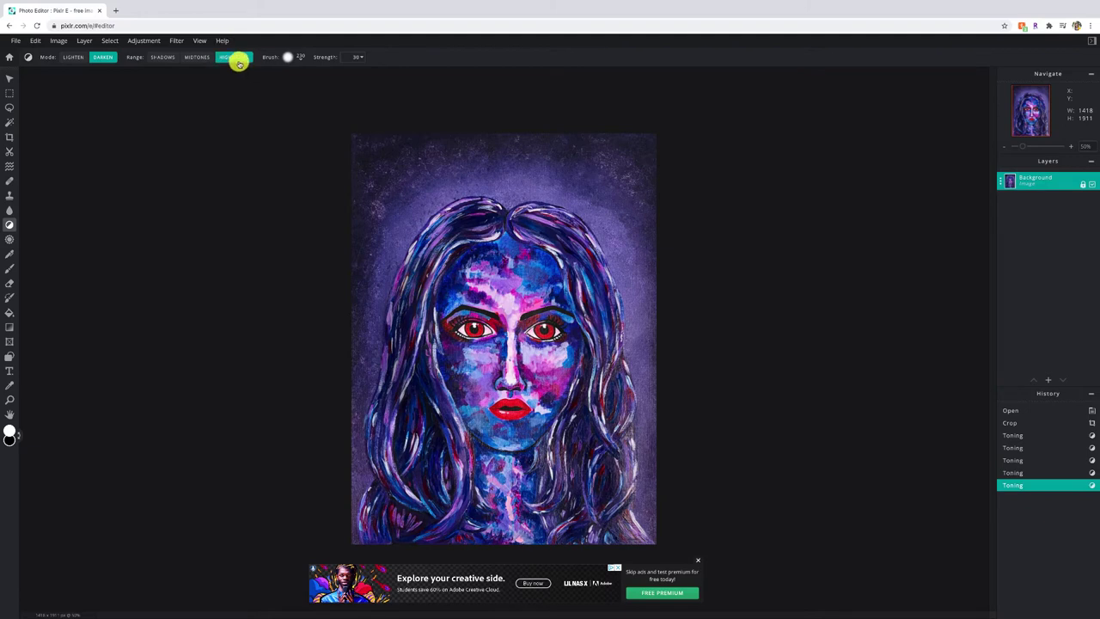
key("super+z")
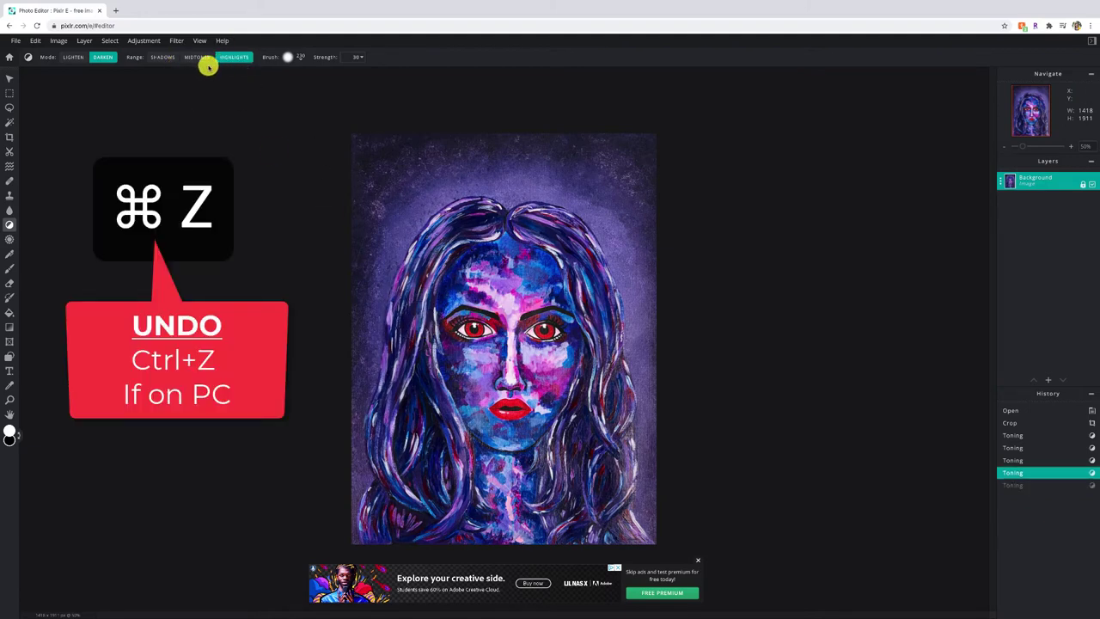
left_click(38, 40)
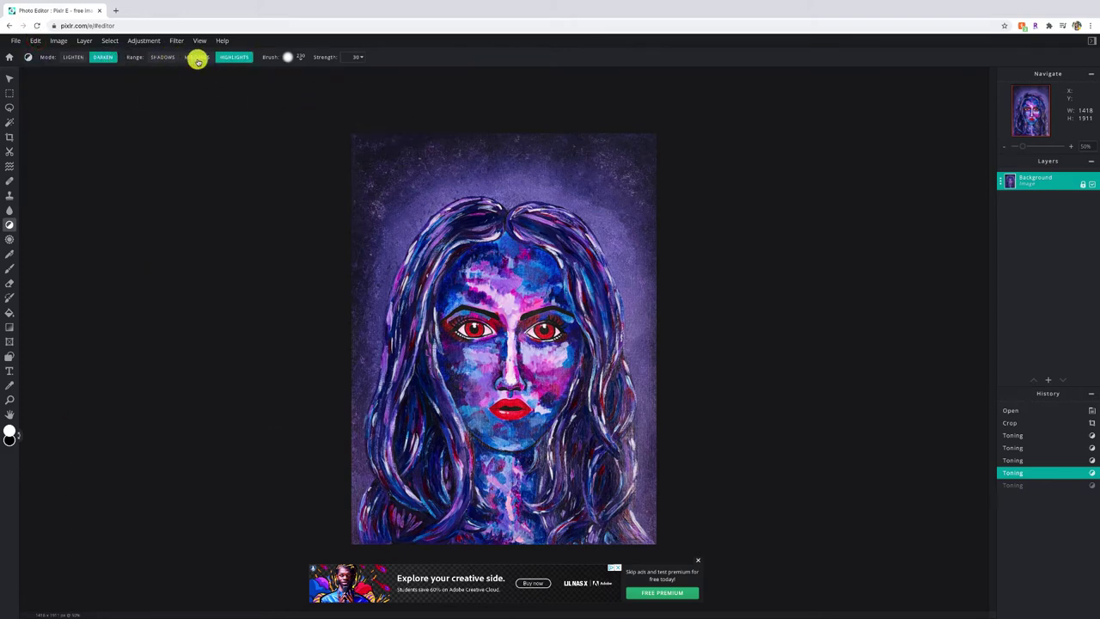
Step: Lighten midtones over the hair and face with the Dodge / Burn tool, undo the last stroke, and dismiss the advertisement
left_click(162, 57)
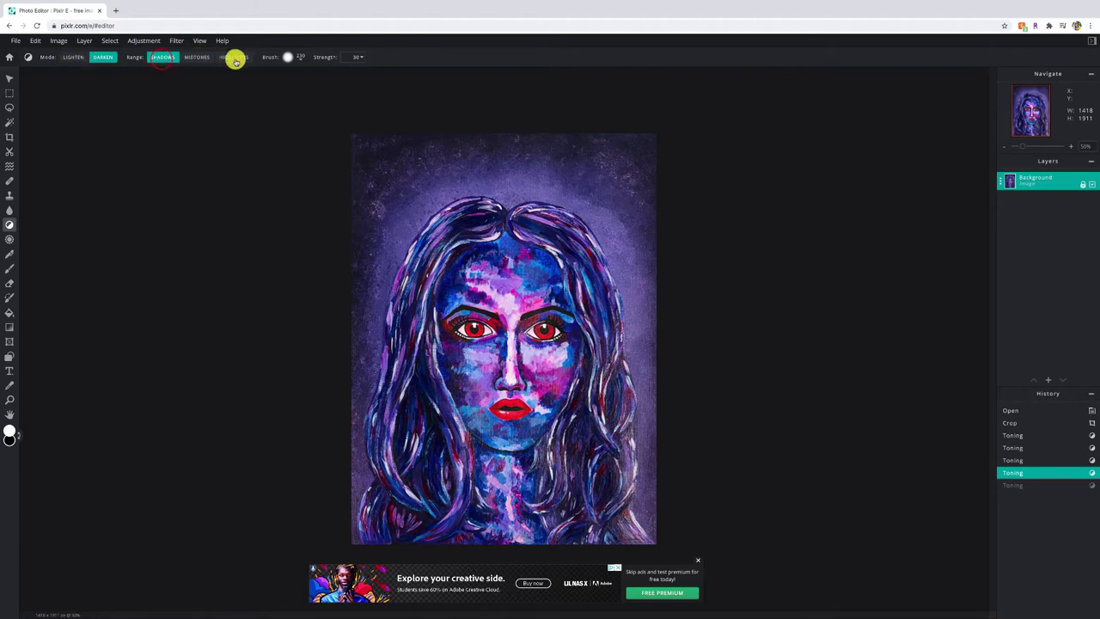
left_click(199, 58)
left_click(69, 58)
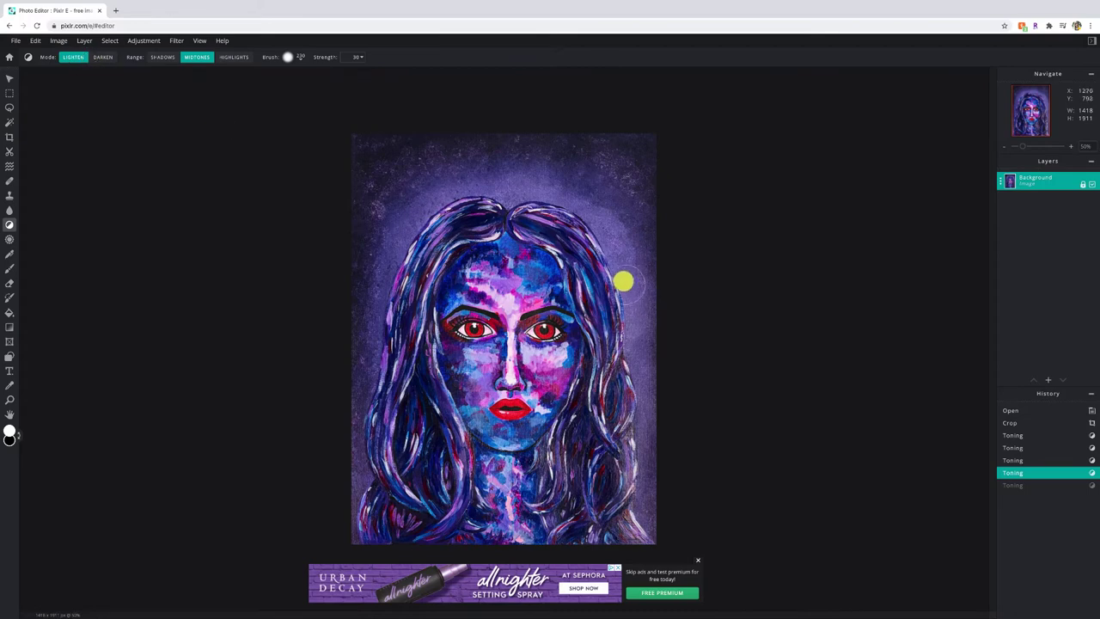
mouse_move(574, 237)
left_mouse_down()
mouse_move(615, 316)
mouse_move(593, 264)
mouse_move(602, 270)
mouse_move(479, 277)
mouse_move(440, 293)
mouse_move(500, 283)
mouse_move(554, 326)
mouse_move(484, 313)
left_mouse_up()
key("ctrl+z")
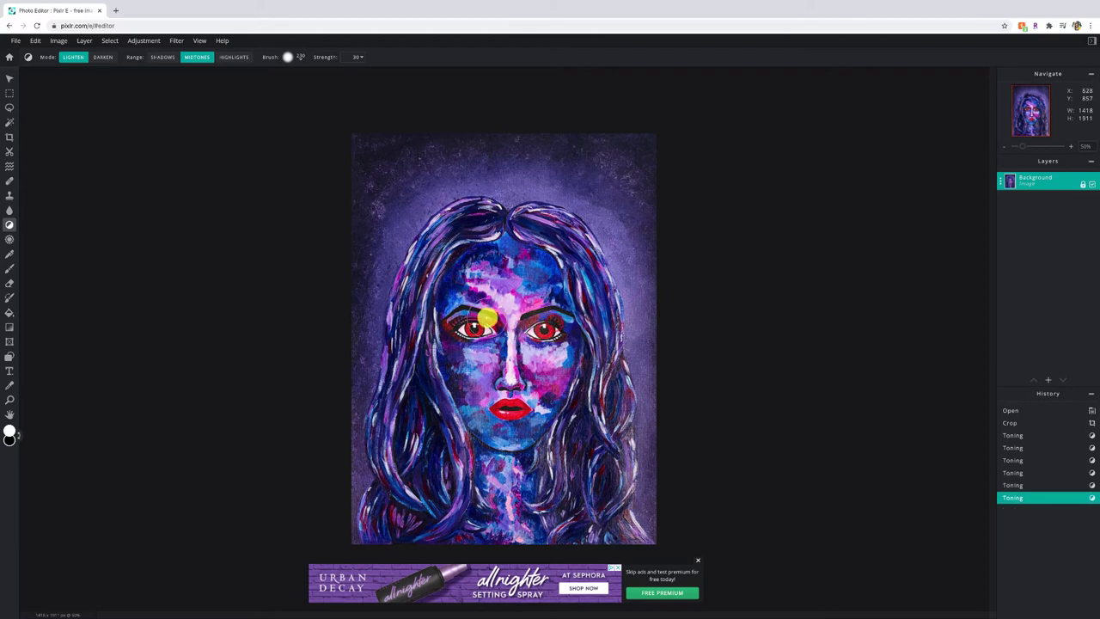
key("ctrl+z")
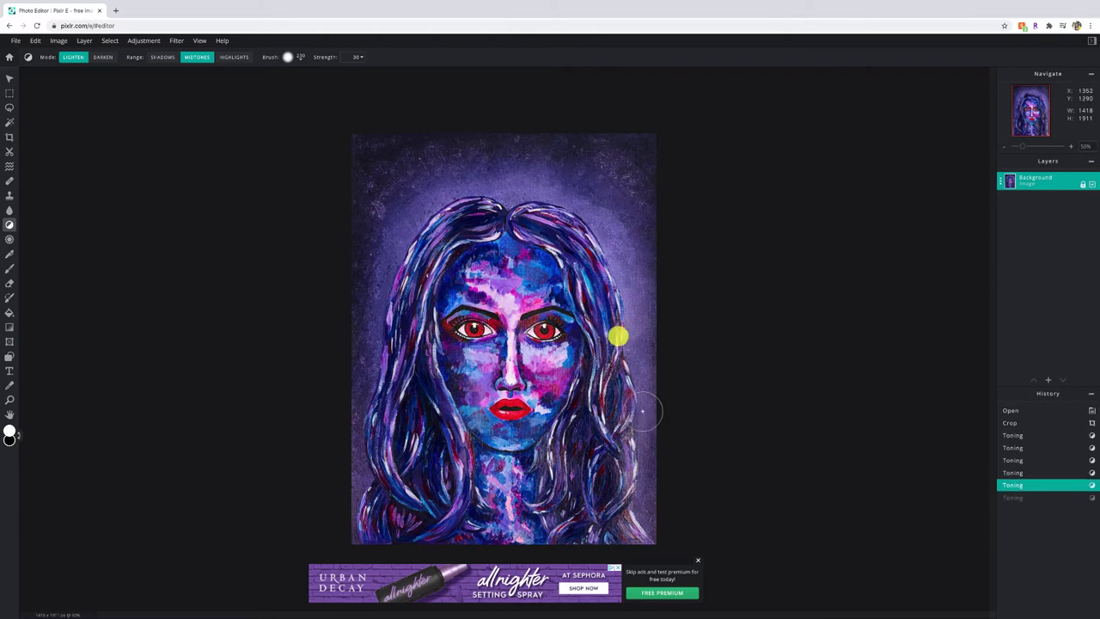
left_click(697, 559)
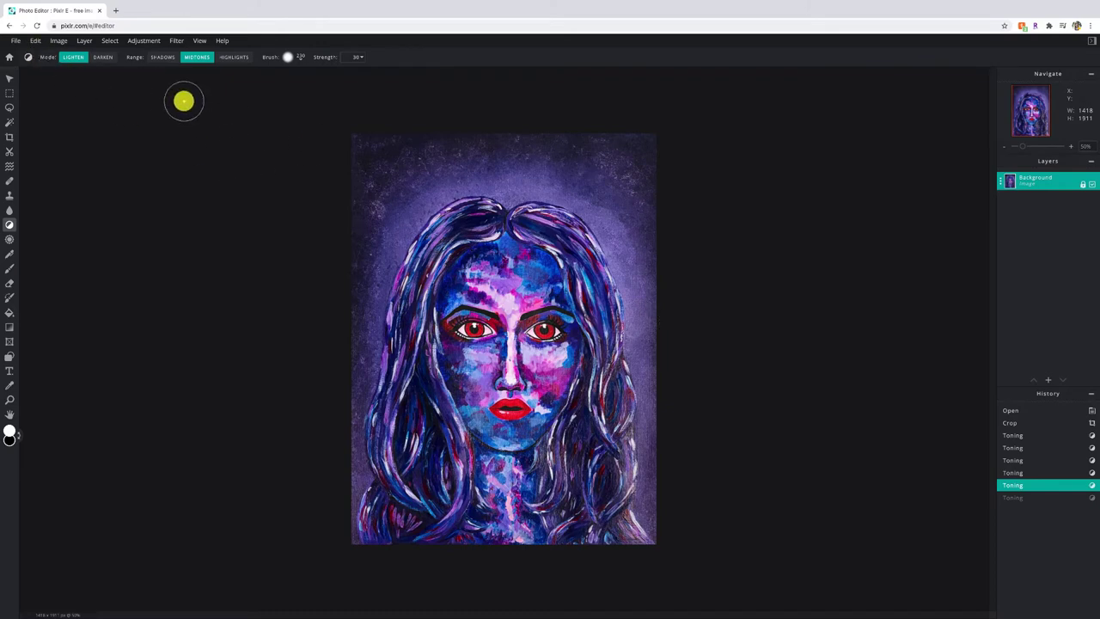
Step: Open the image size settings for the portrait and move the dialog closer to the painting
left_click(58, 40)
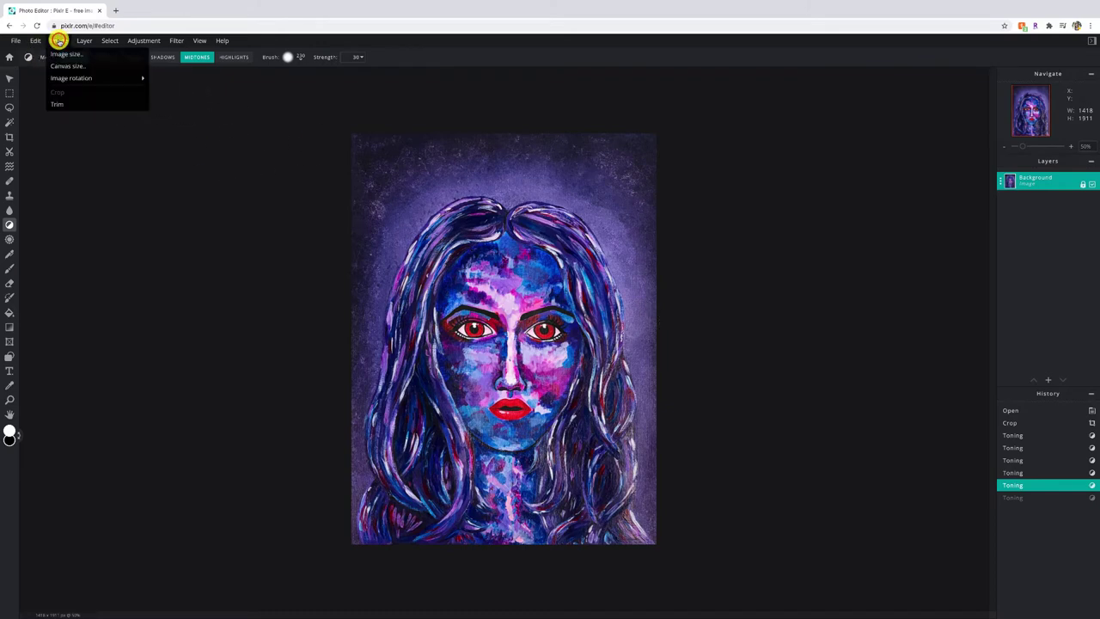
left_click(77, 51)
left_click(59, 41)
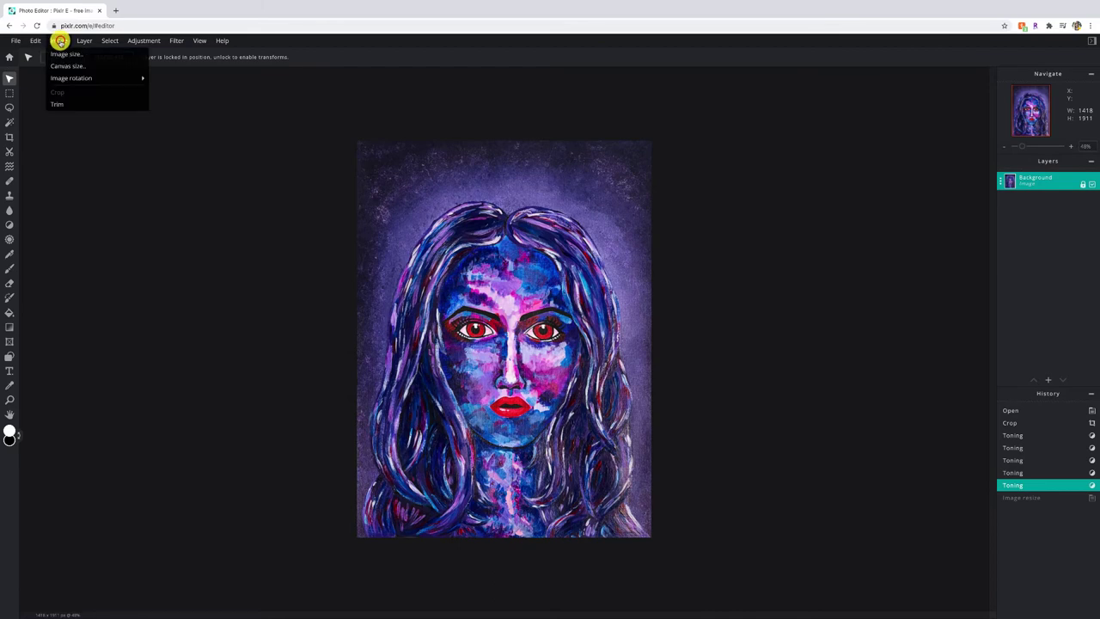
left_click(59, 53)
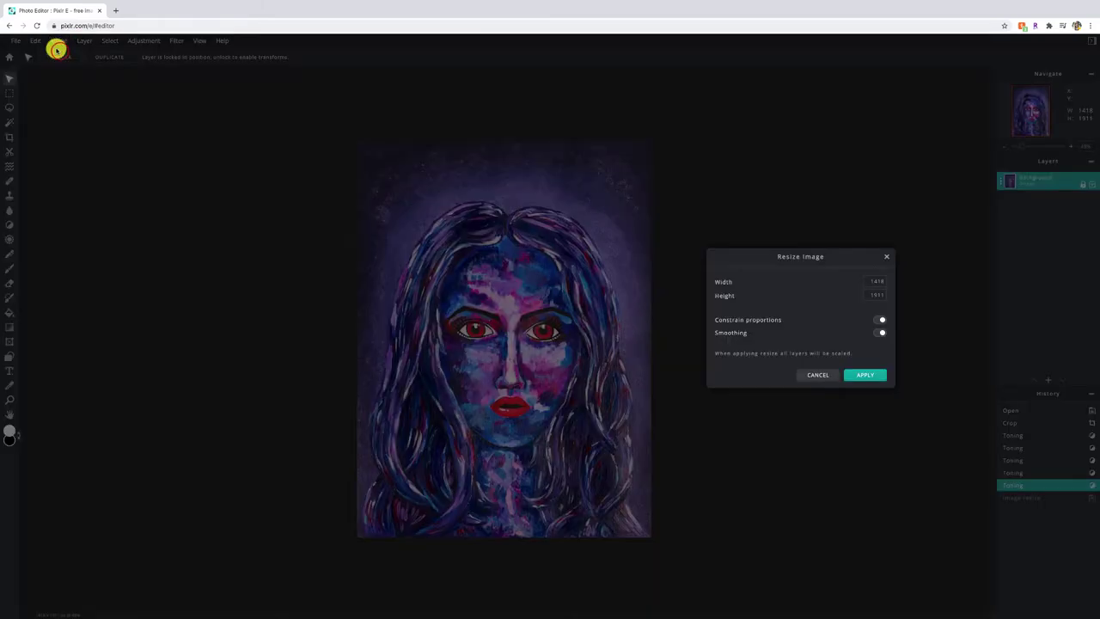
left_click_drag(830, 254, 772, 208)
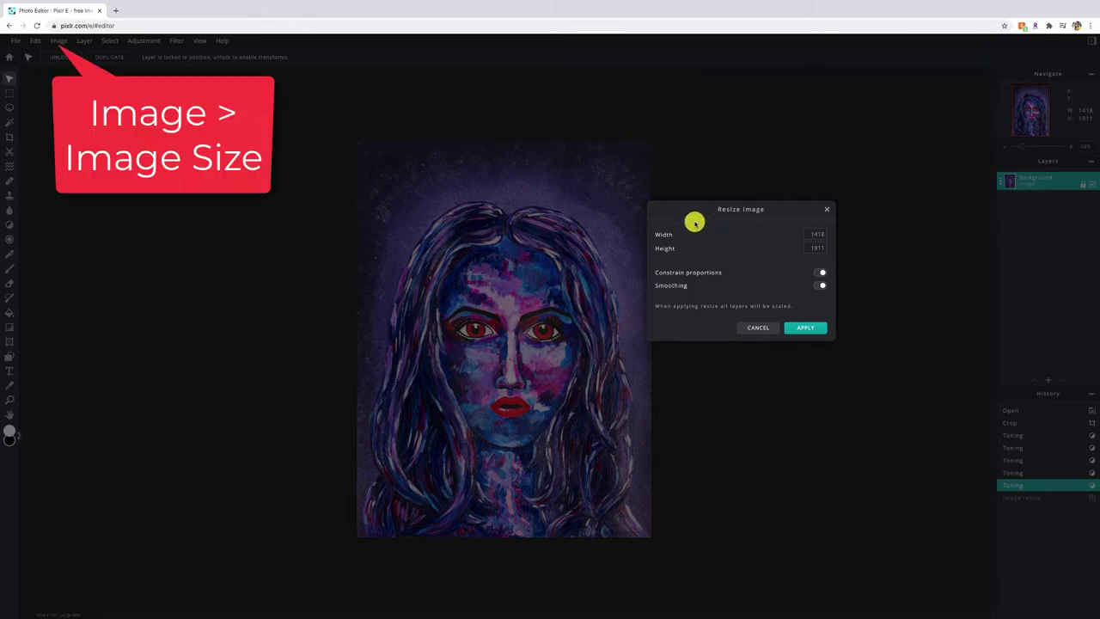
Step: Set the resize width to 530 px with the proportions constrained
left_click(662, 239)
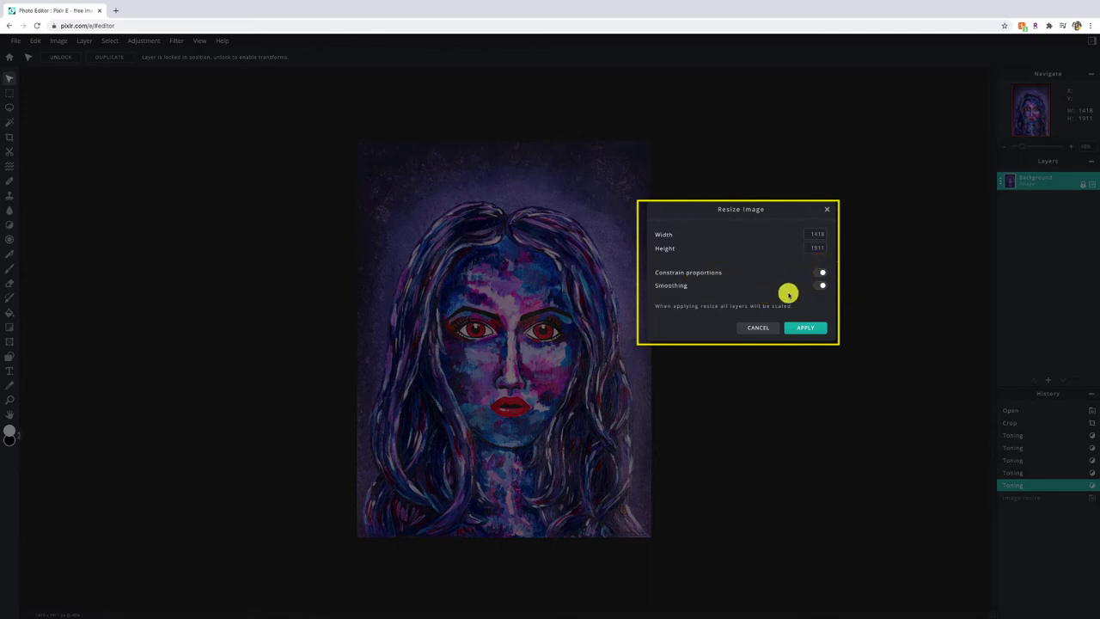
left_click(808, 236)
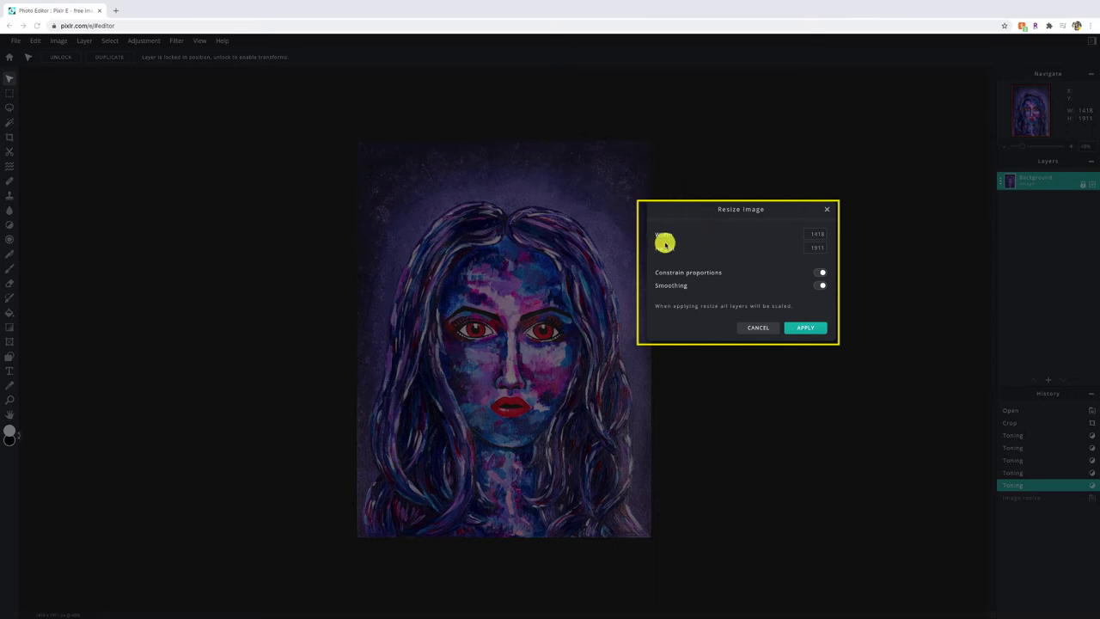
left_click(745, 211)
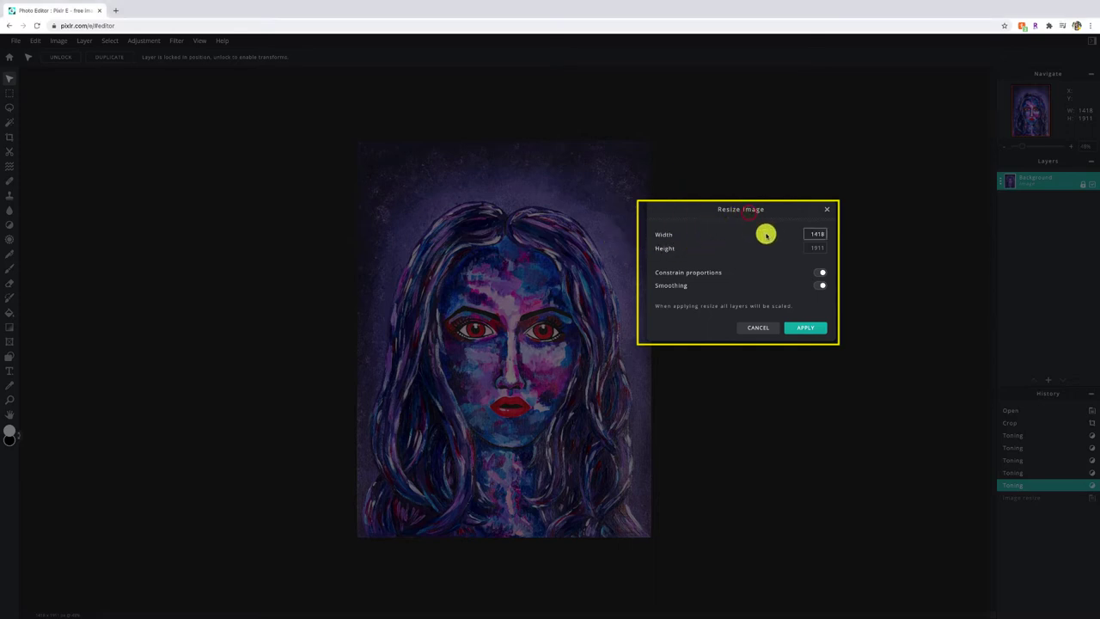
key("Tab")
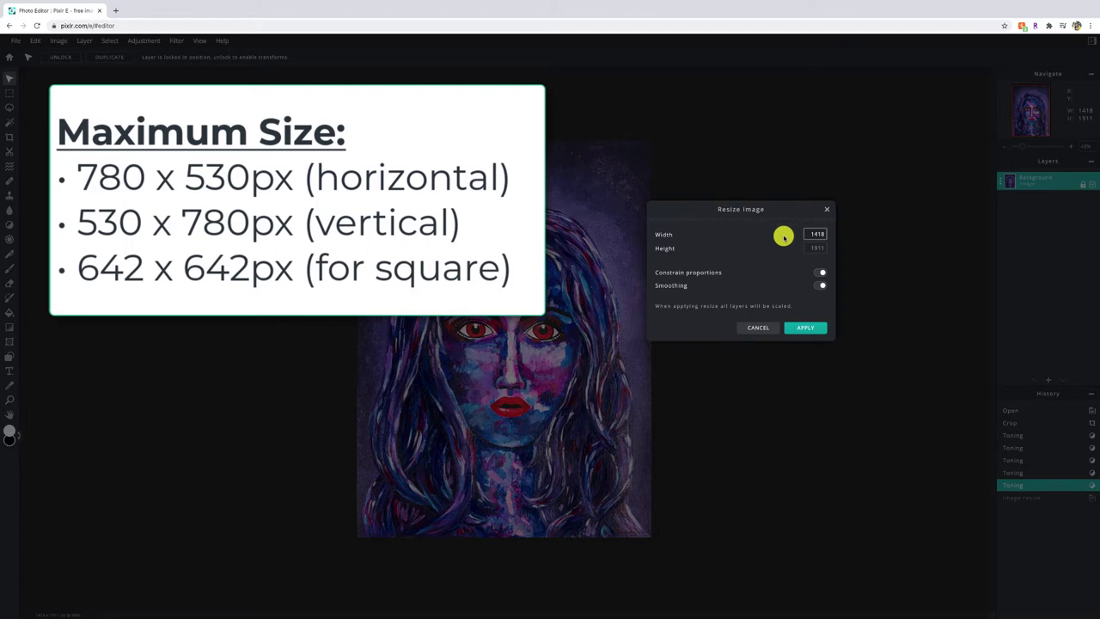
left_click(653, 237)
left_click(816, 246)
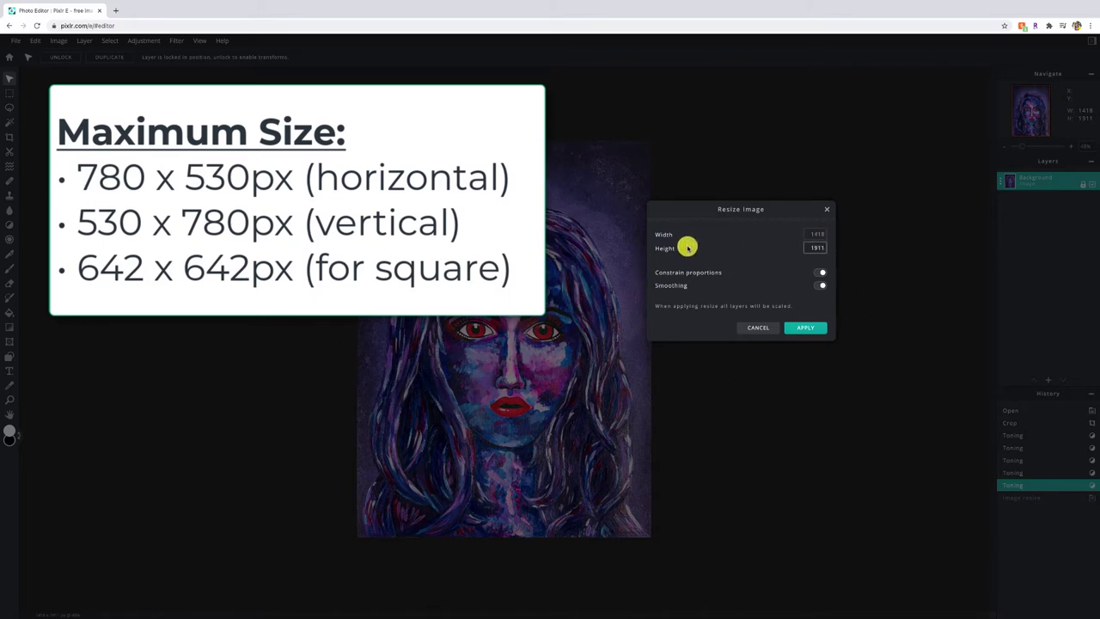
left_click(813, 233)
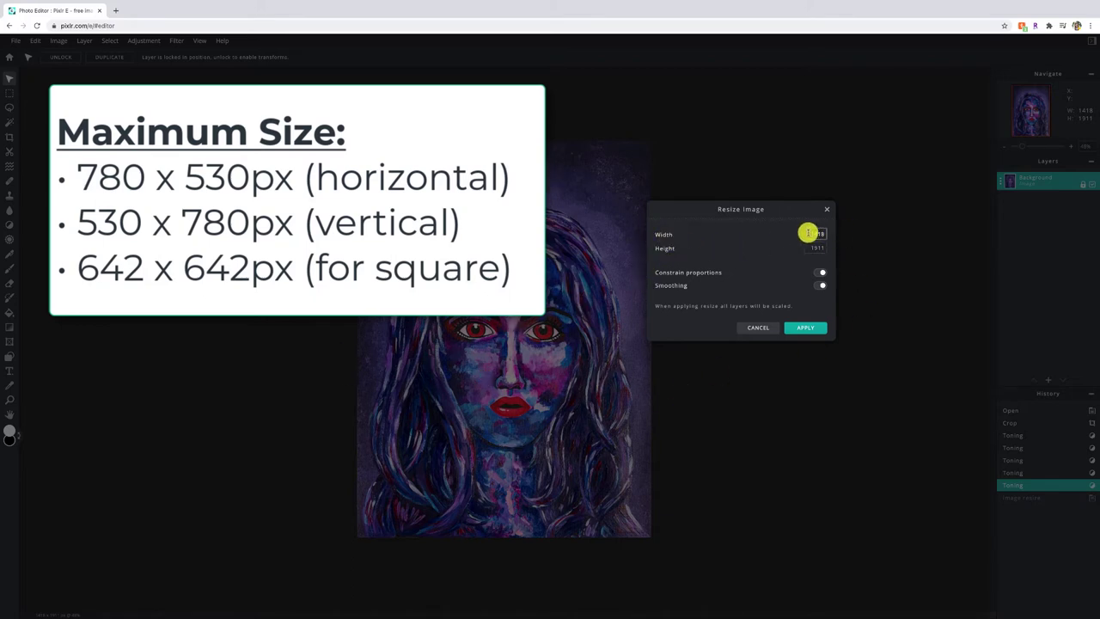
left_click_drag(809, 233, 842, 238)
type("530")
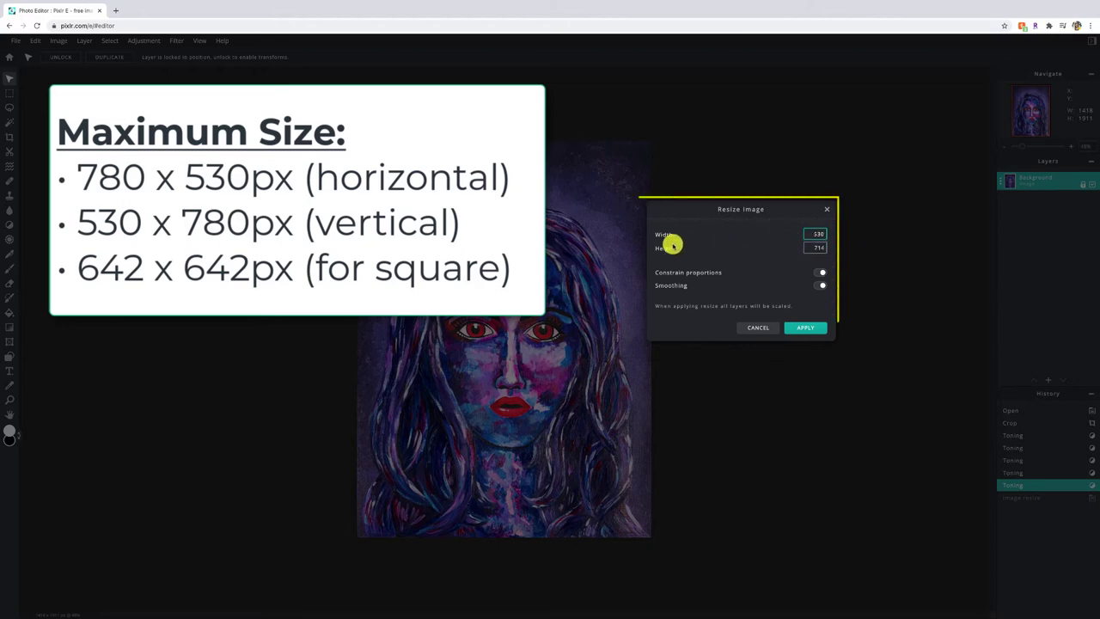
Step: Re-enter 530 px as the resize width with proportions constrained, and apply the resize to the portrait
left_click_drag(805, 246, 823, 248)
key("BackSpace")
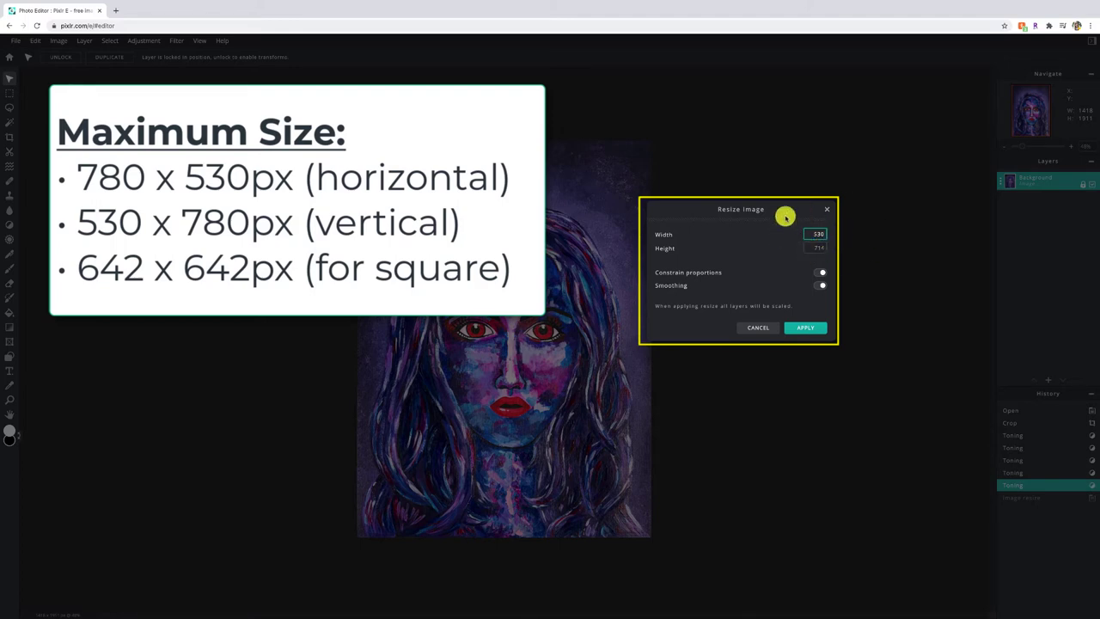
left_click(813, 231)
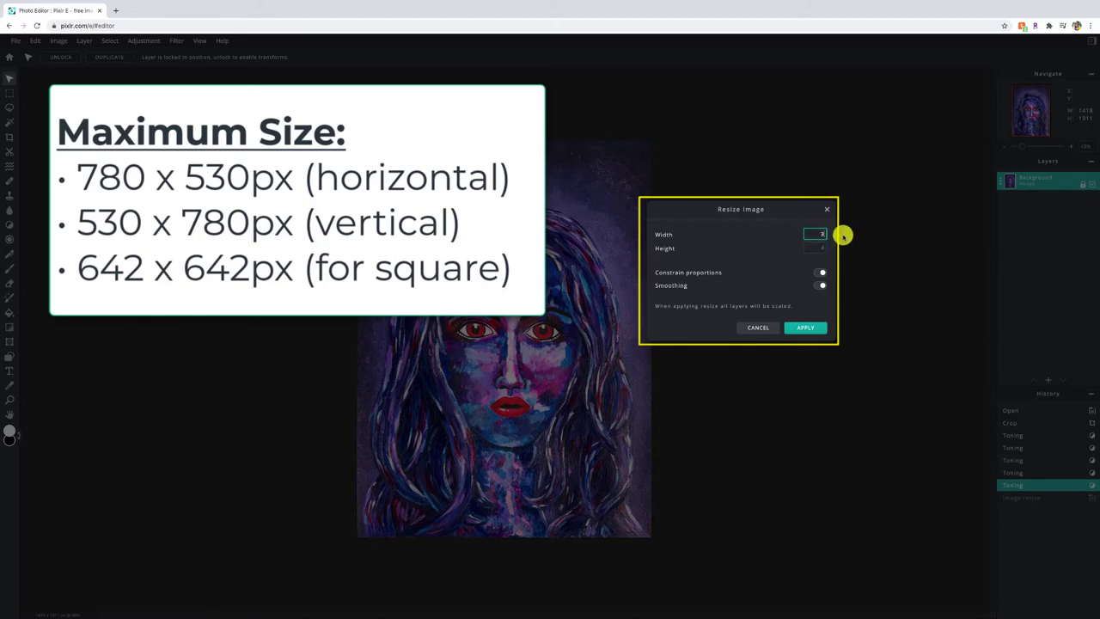
type("00")
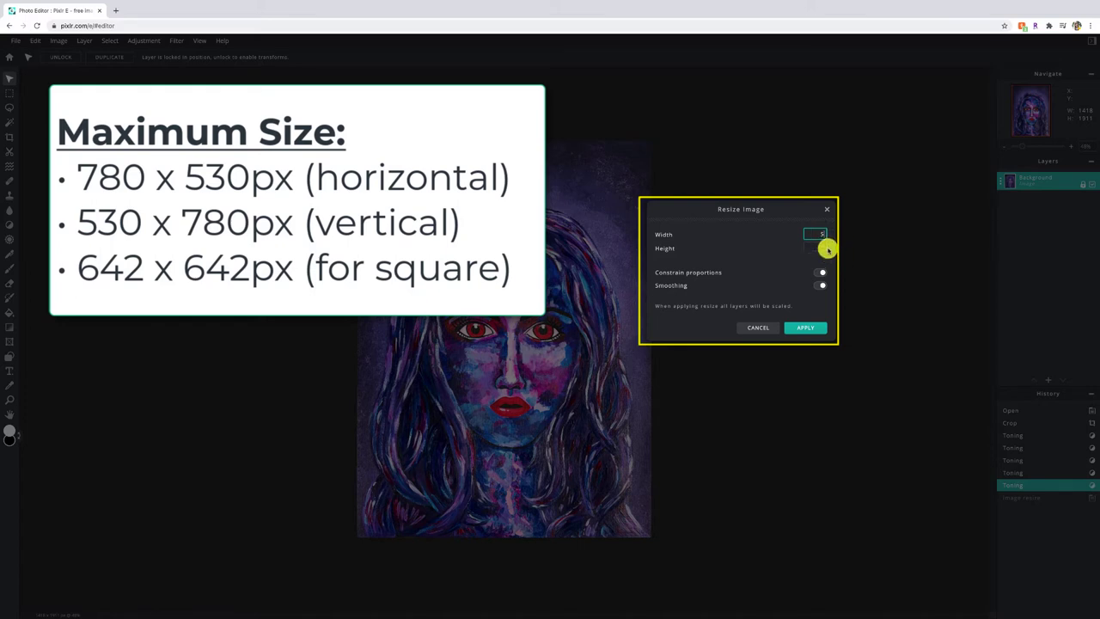
left_click(759, 210)
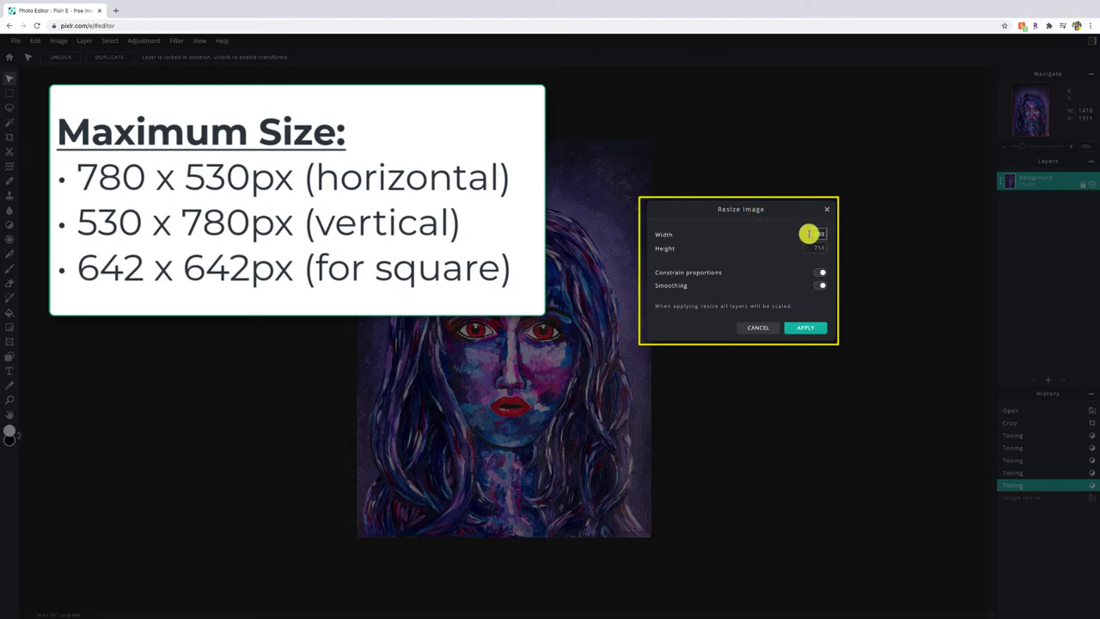
double_click(820, 249)
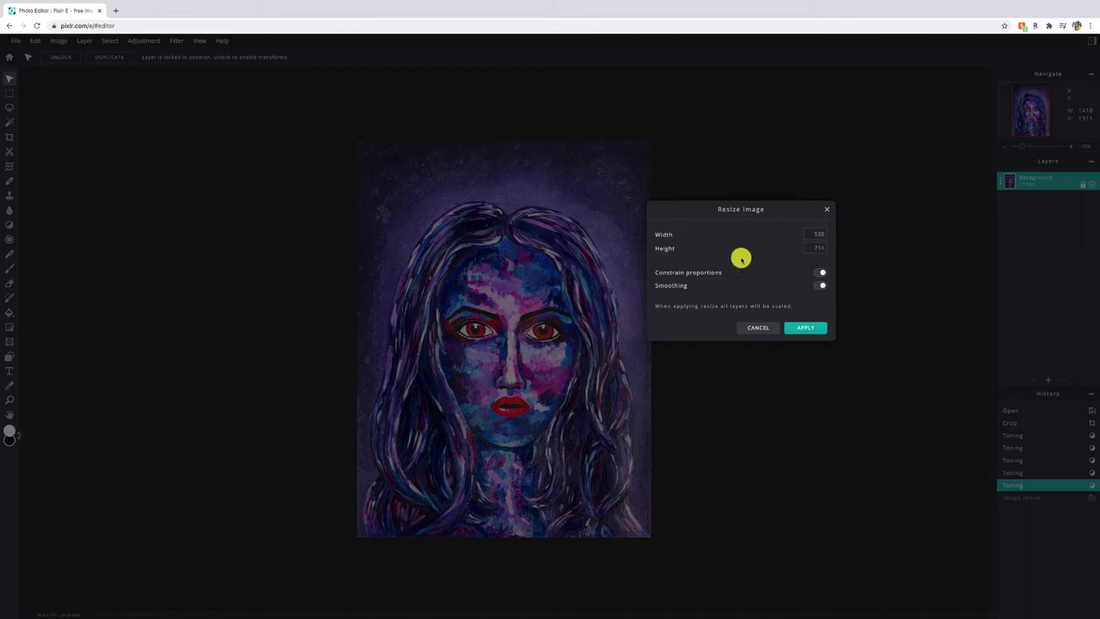
left_click(804, 328)
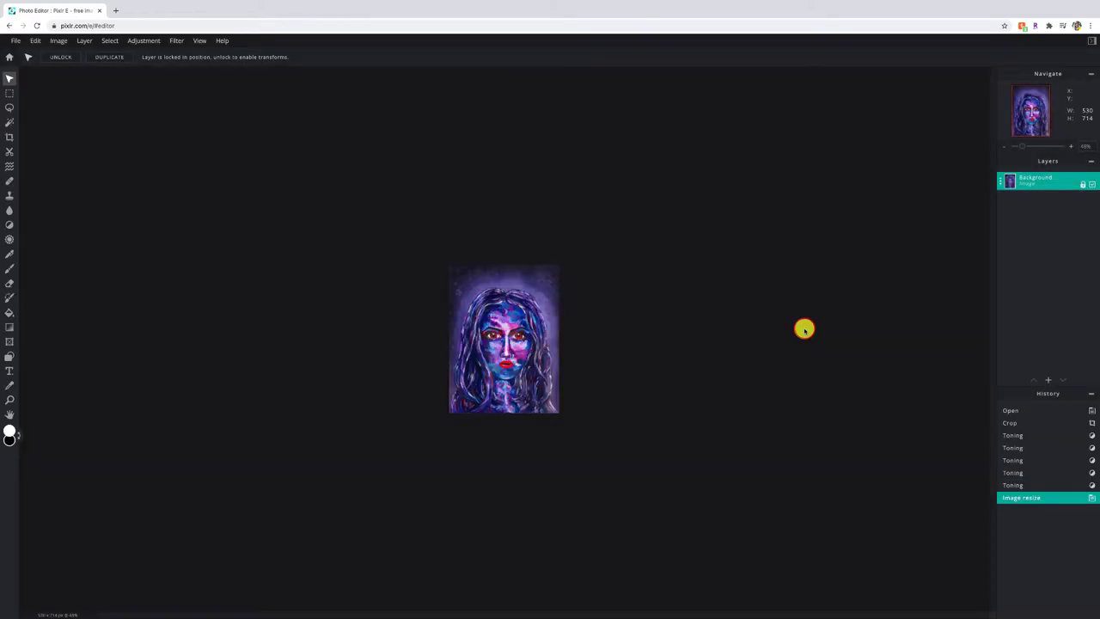
Step: Download the resized portrait as a JPG named Portrait_Purple at 100% quality
scroll(481, 351, "up", 3)
scroll(479, 350, "up", 1)
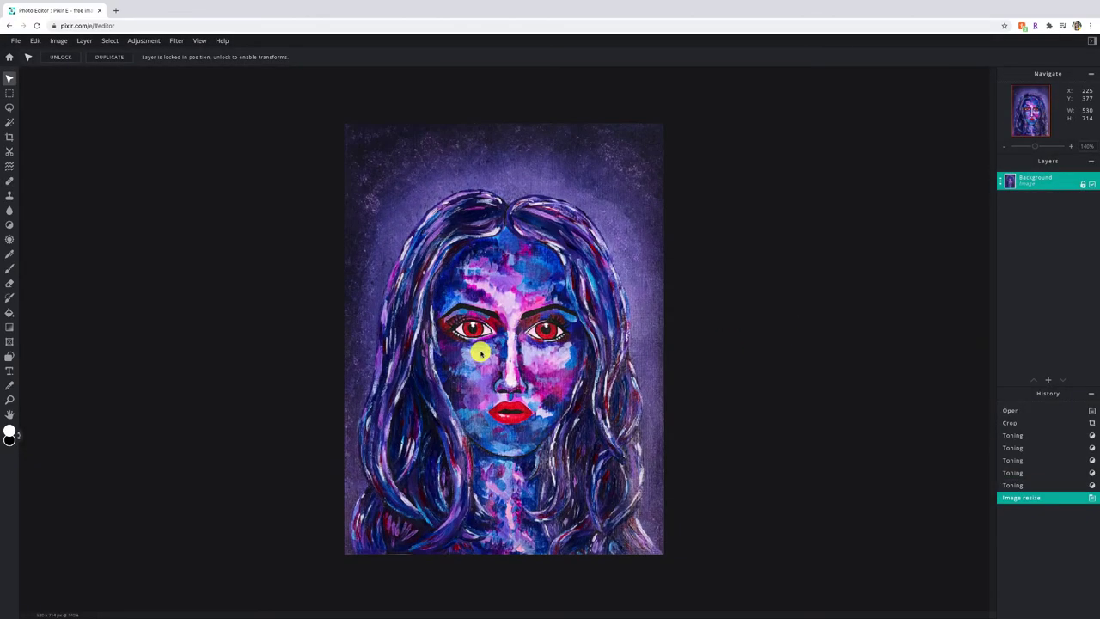
scroll(480, 350, "down", 2)
scroll(480, 350, "up", 1)
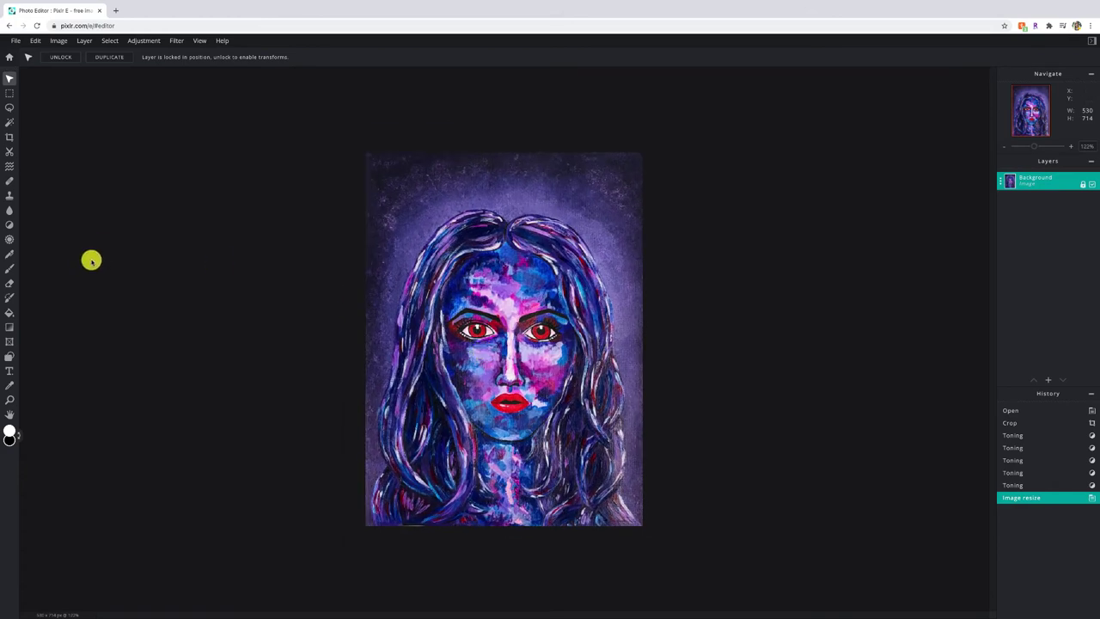
left_click(14, 41)
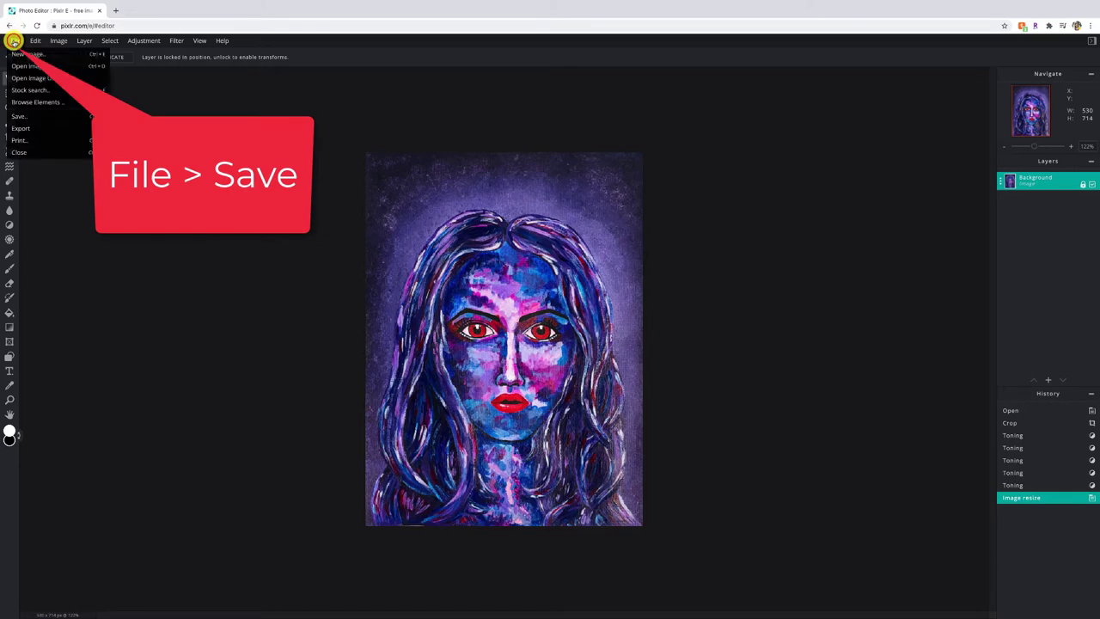
left_click(44, 119)
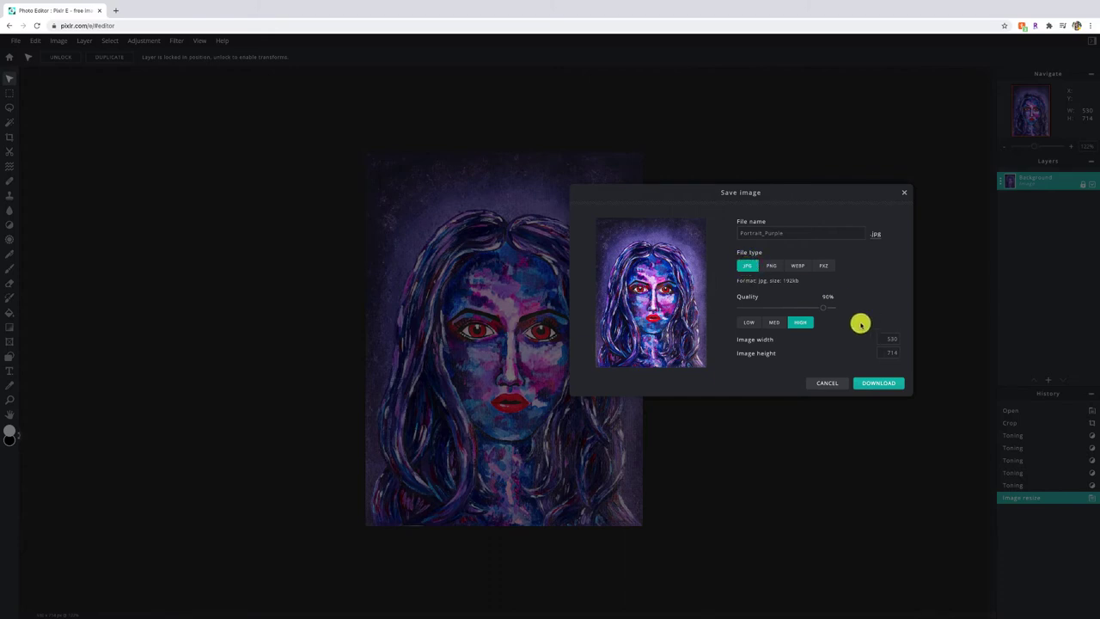
mouse_move(825, 306)
left_mouse_down()
mouse_move(855, 305)
mouse_move(834, 309)
left_mouse_up()
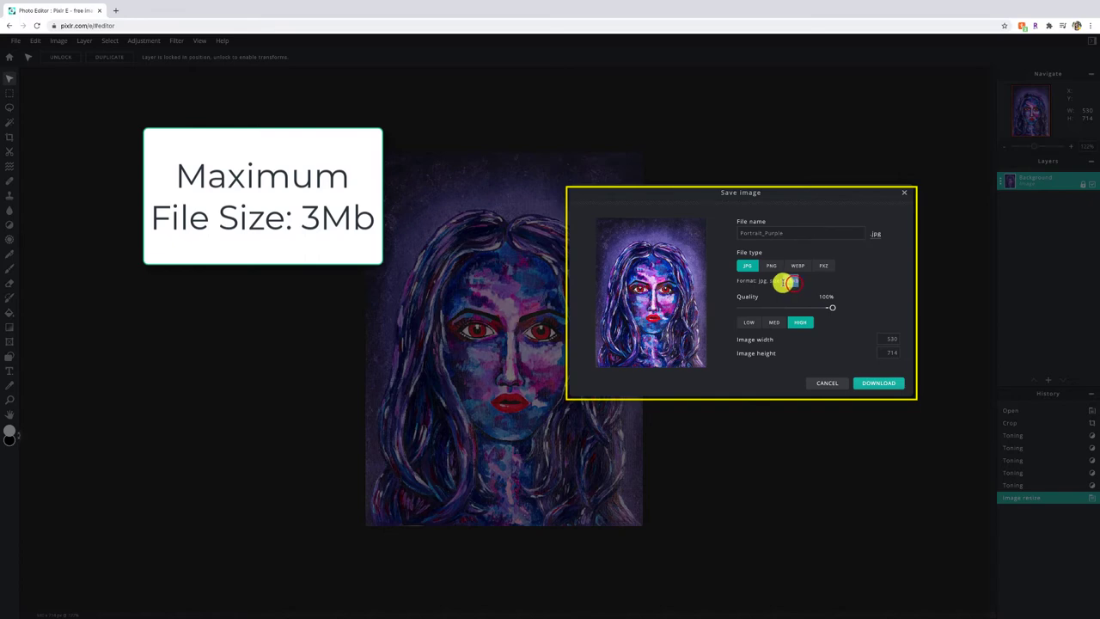
left_click_drag(783, 284, 808, 275)
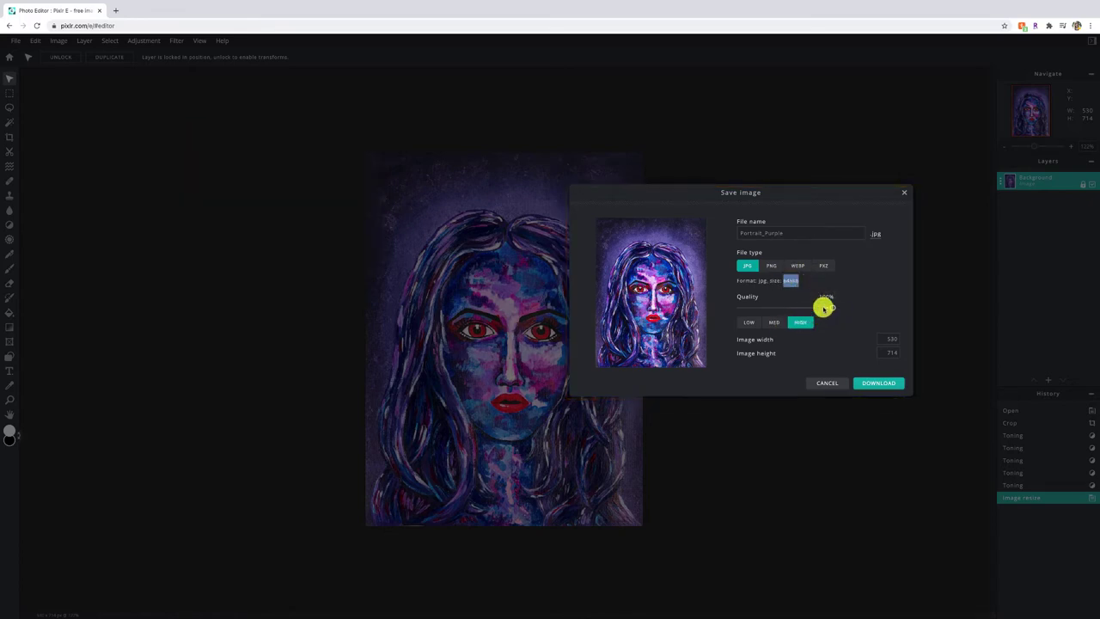
left_click(880, 354)
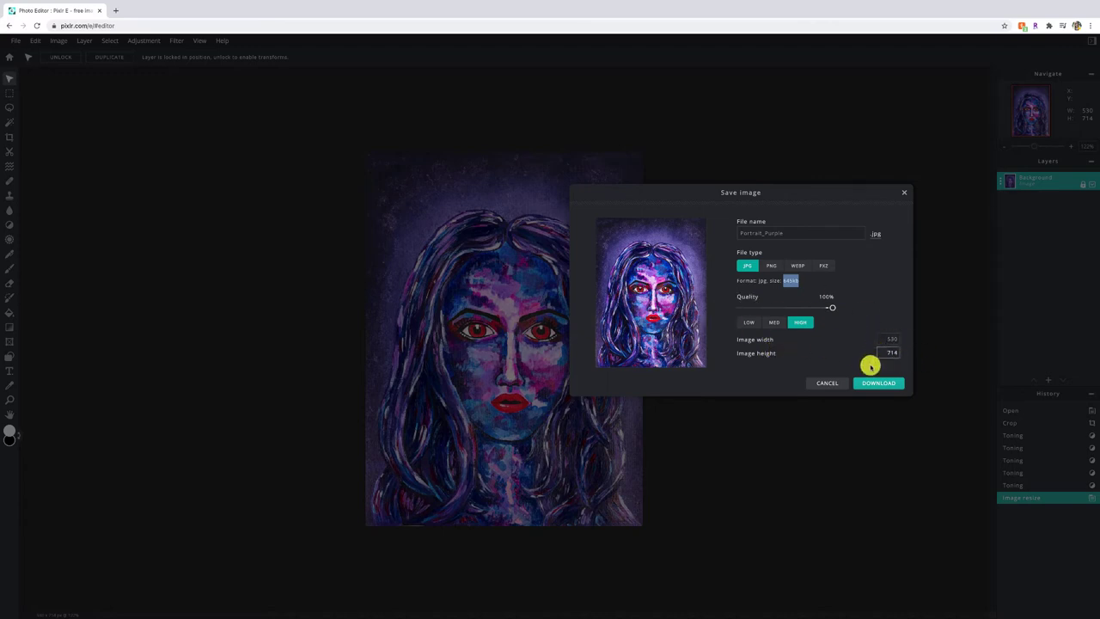
left_click(885, 387)
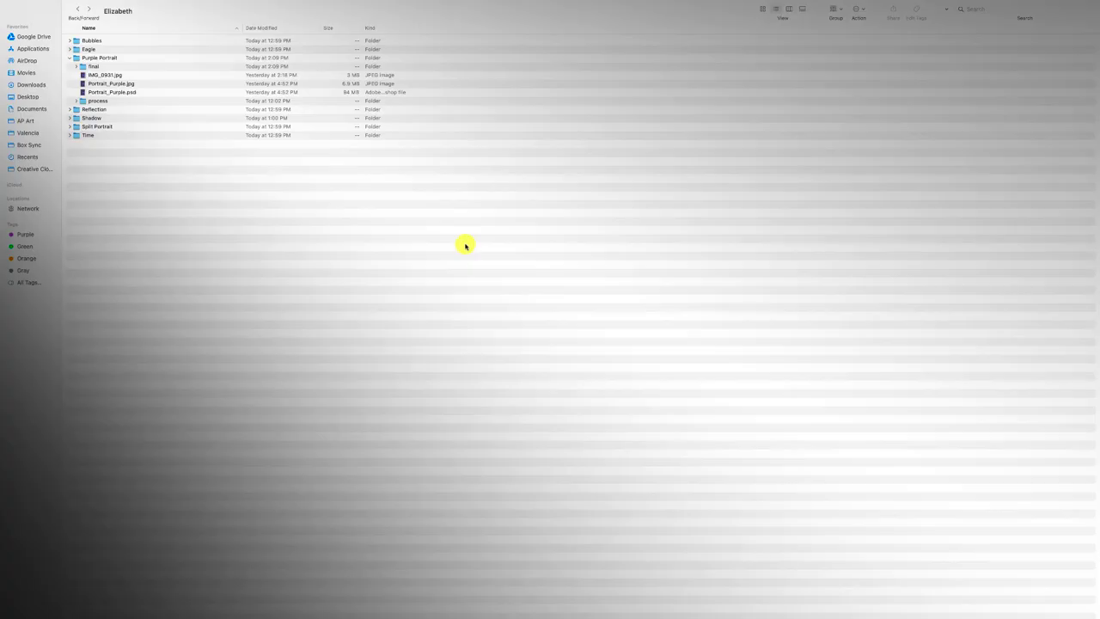
Step: Switch to Finder, expand the final folder inside Purple Portrait, and preview the file Portrait_Purple (1).jpg
left_click(78, 66)
left_click(107, 75)
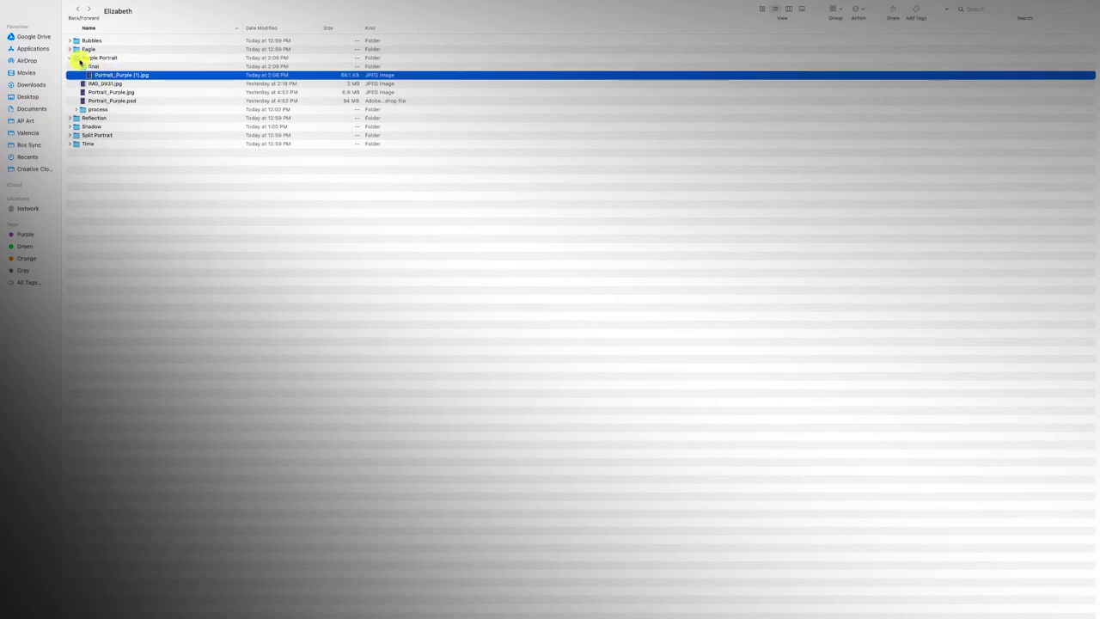
key("space")
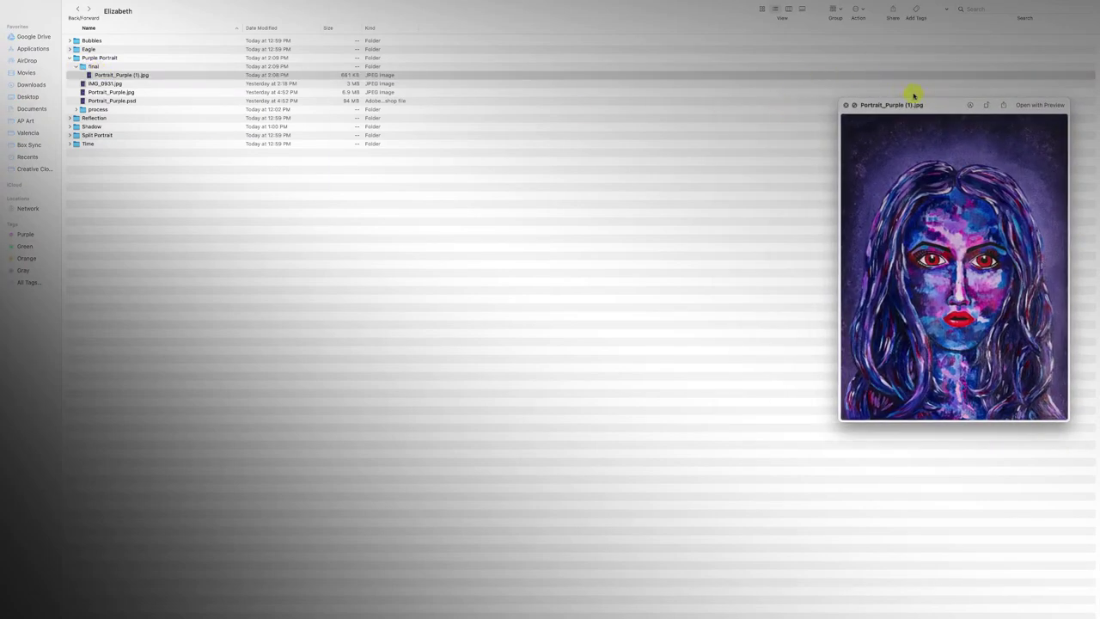
left_click_drag(920, 104, 527, 94)
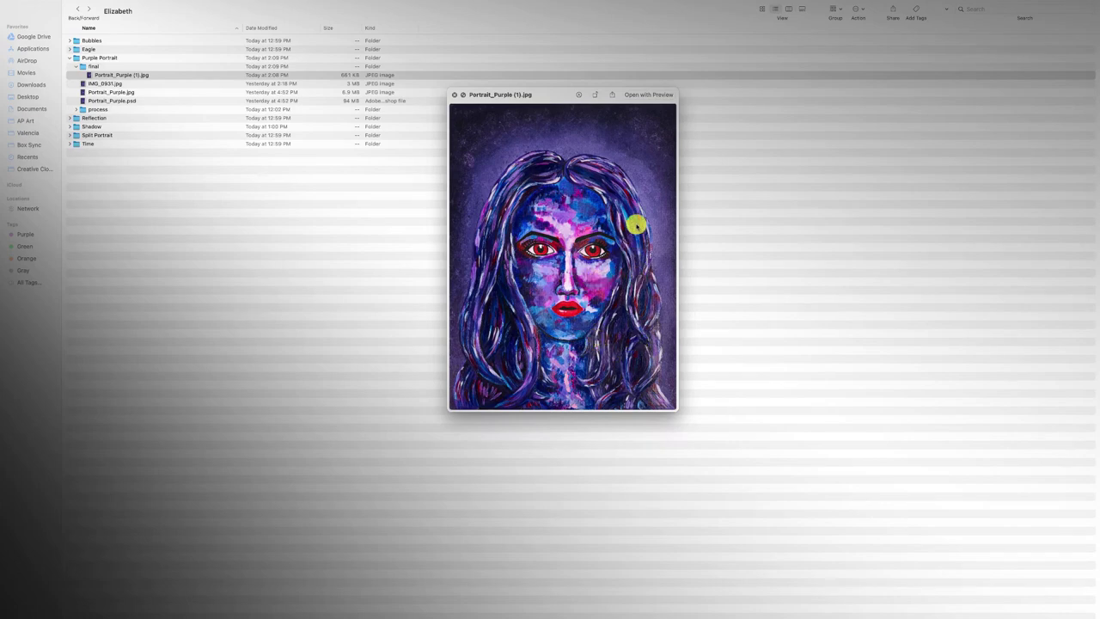
left_click_drag(552, 96, 652, 180)
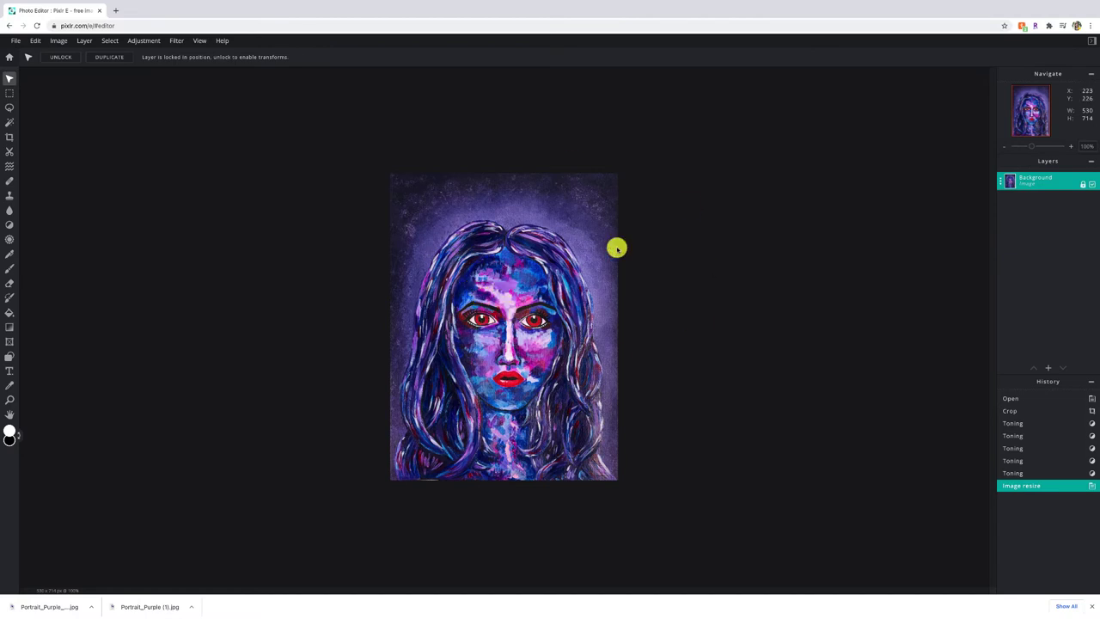
Step: Undo the portrait's image resize in Pixlr E, and check the image size settings without applying anything
left_click(36, 41)
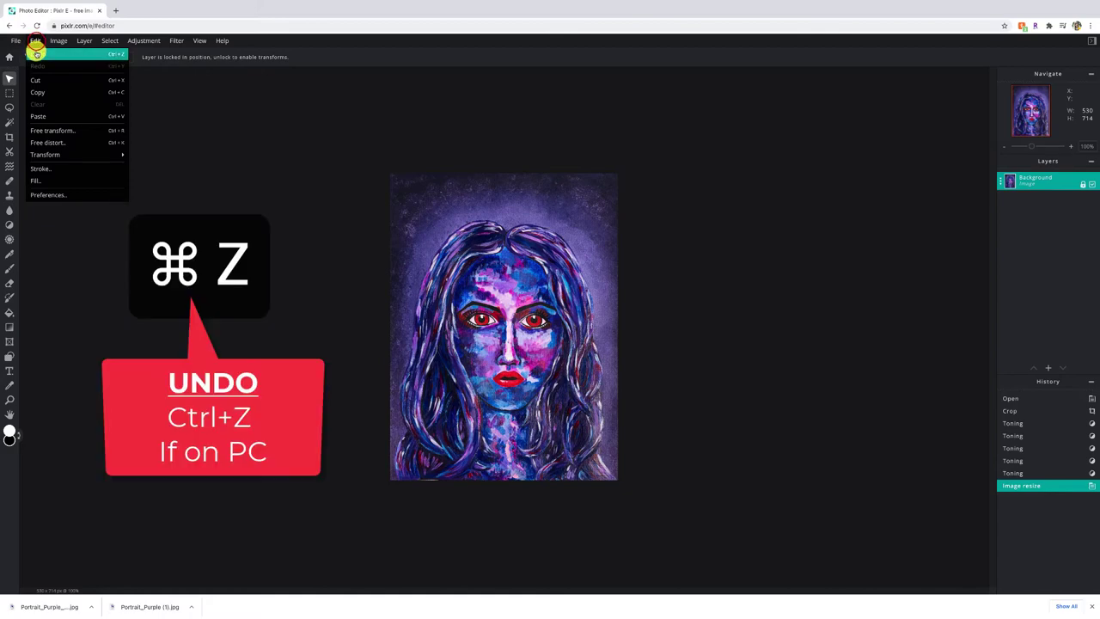
left_click(37, 54)
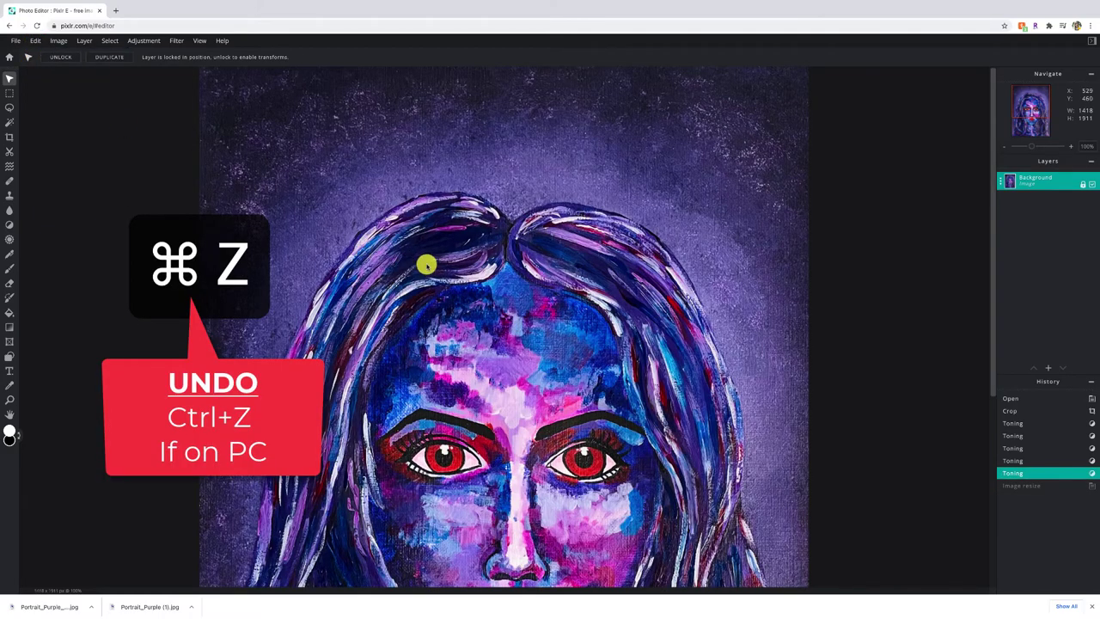
left_click(64, 42)
left_click(63, 55)
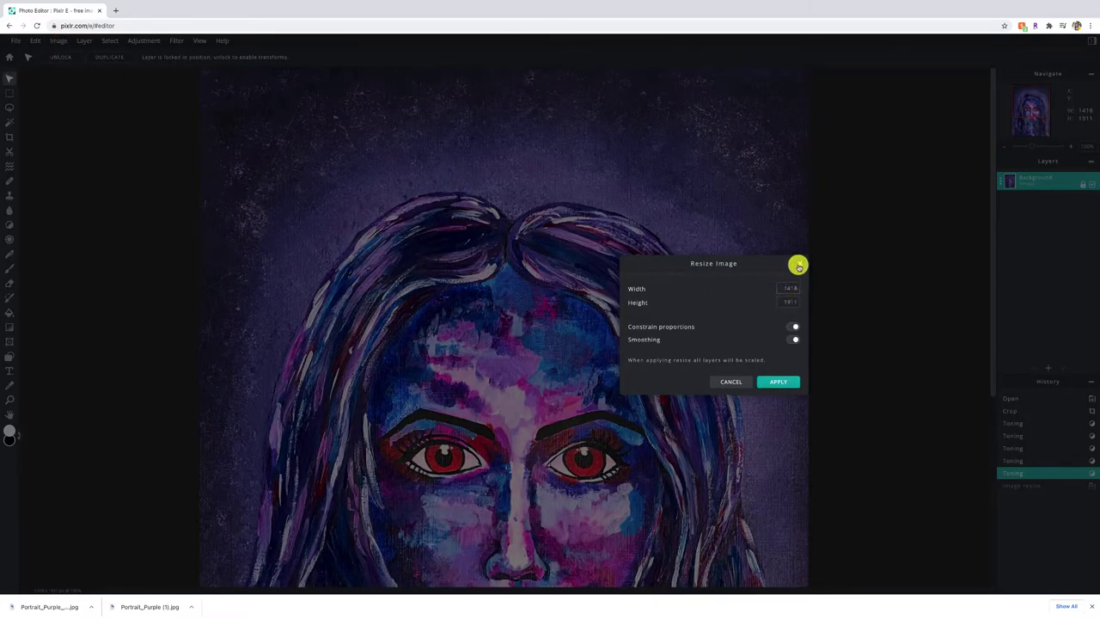
left_click(783, 303)
left_click(798, 262)
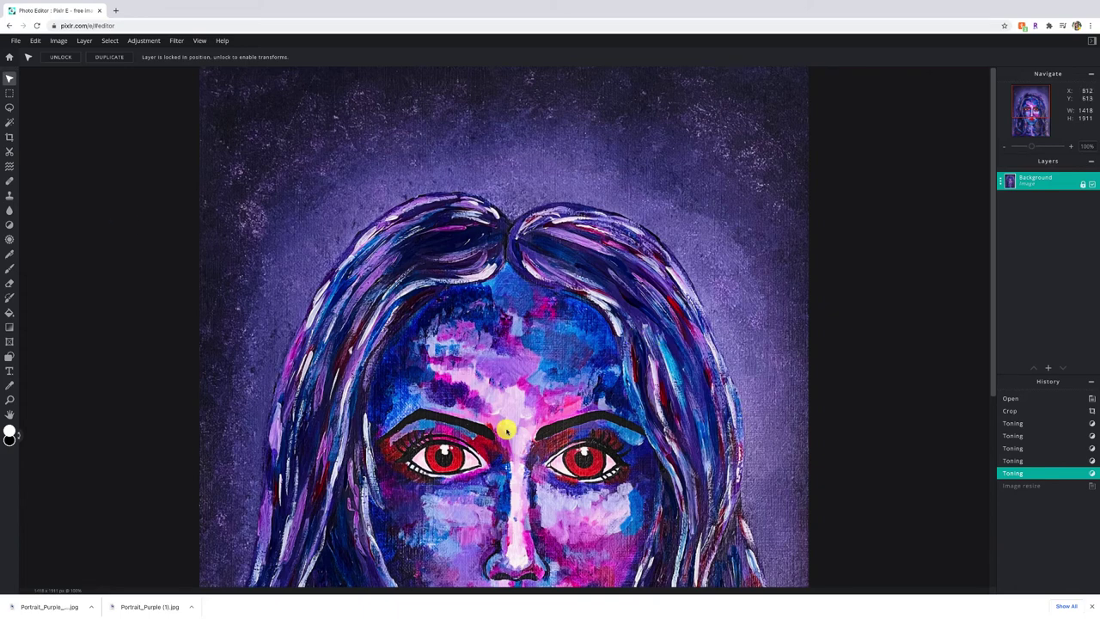
Step: Set up a crop of the portrait constrained to an output size of 642 x 642 px
left_click(9, 135)
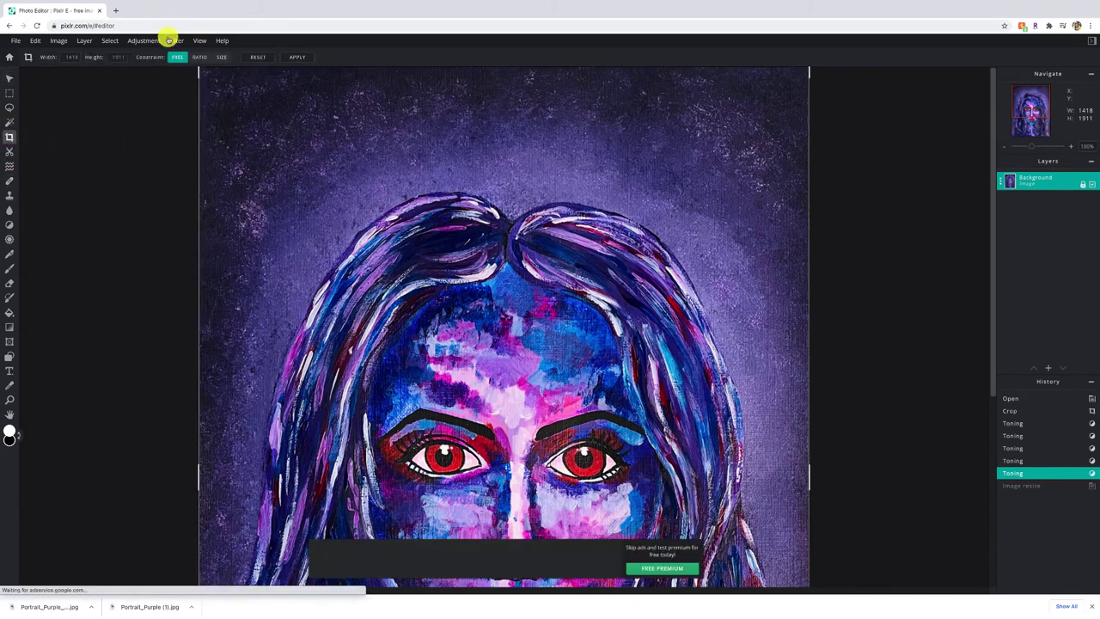
left_click(221, 57)
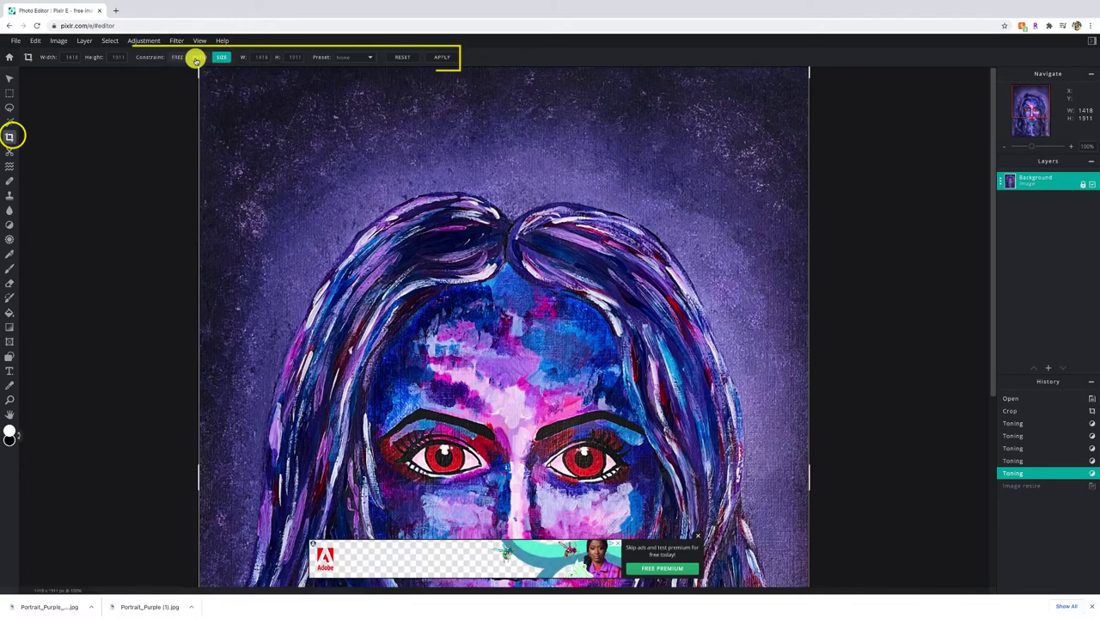
double_click(255, 57)
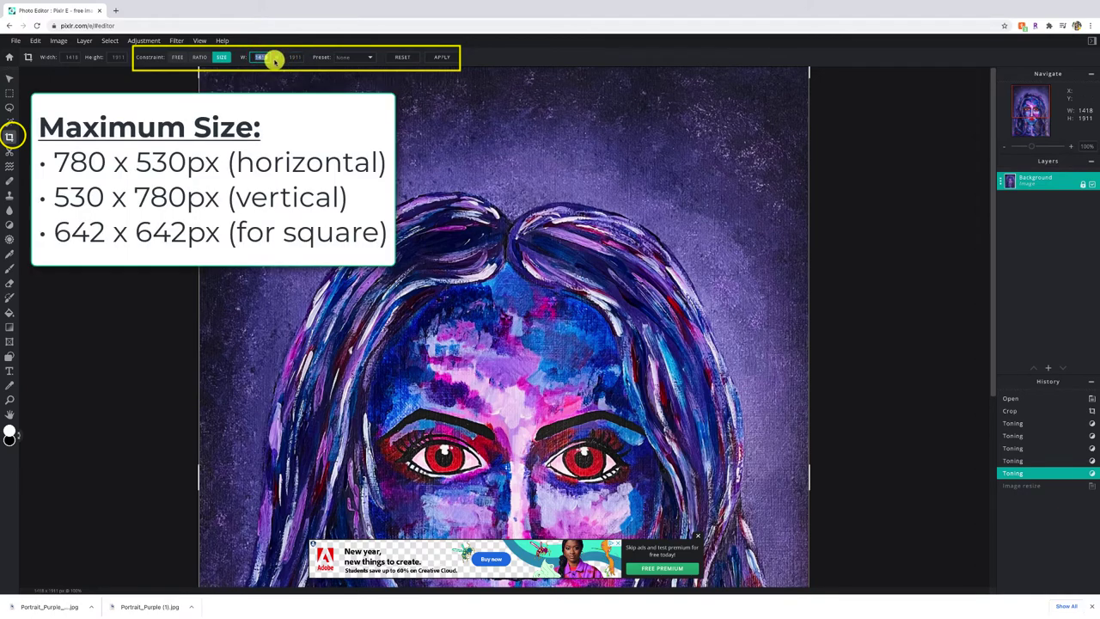
type("642")
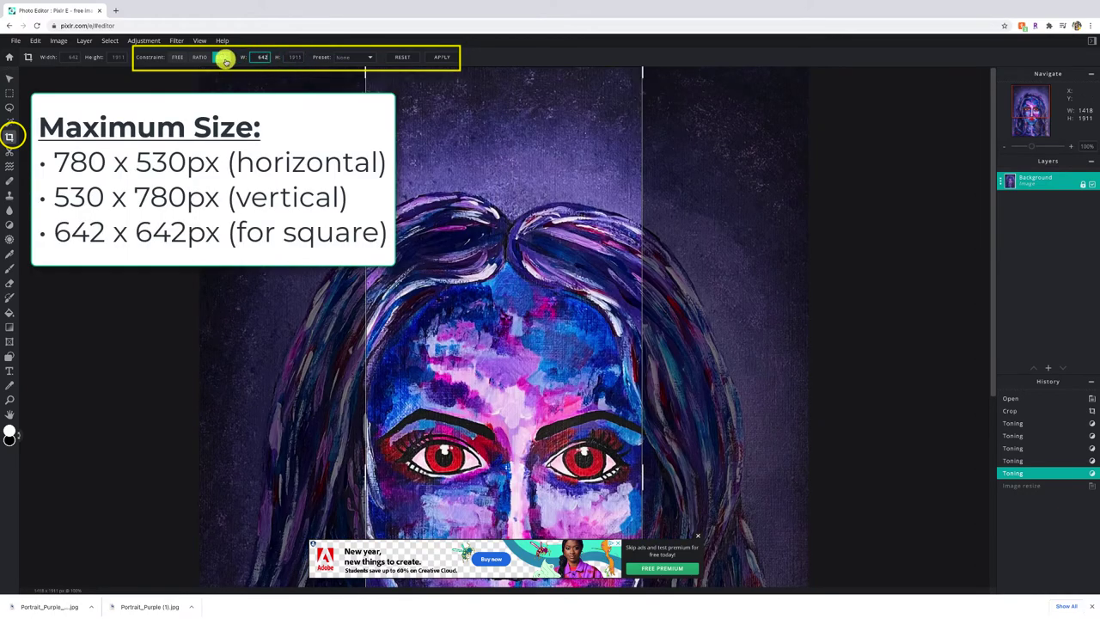
left_click(221, 58)
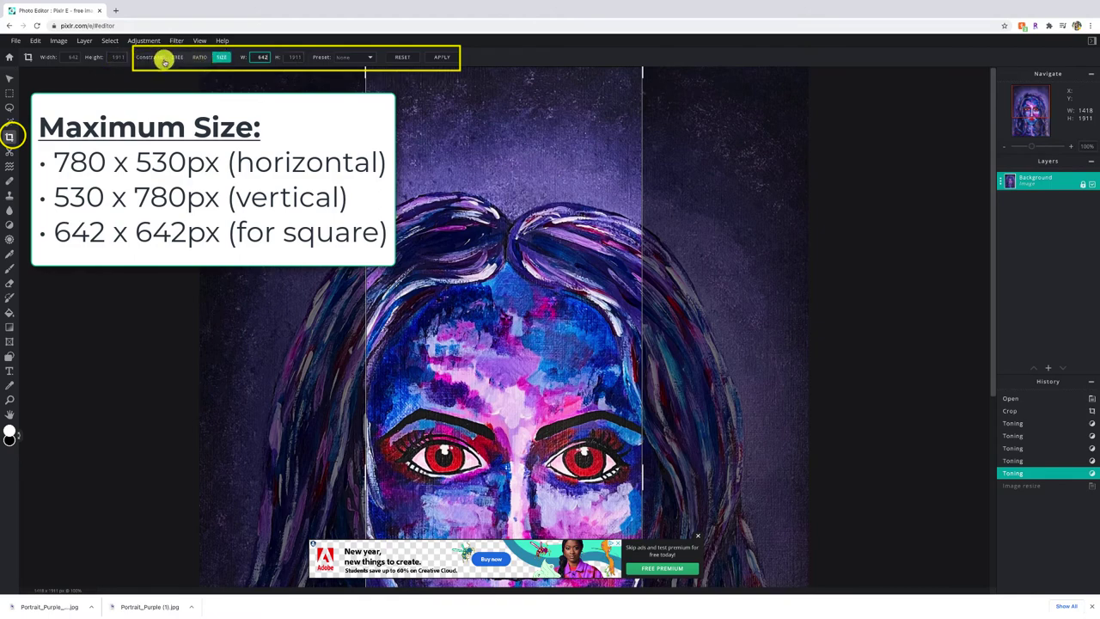
left_click(297, 56)
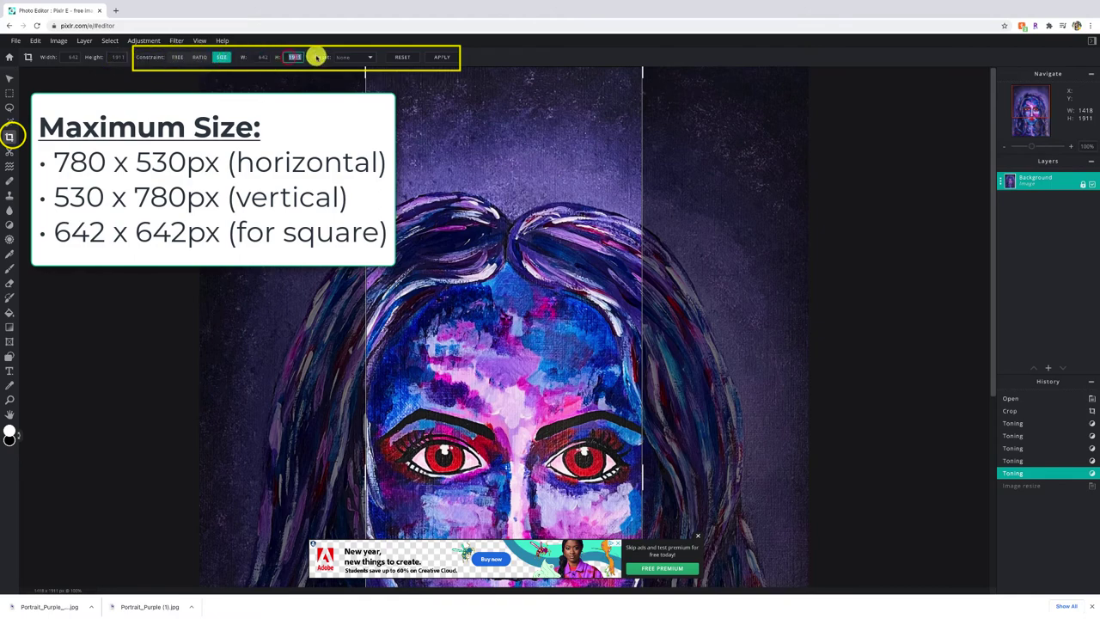
type("642")
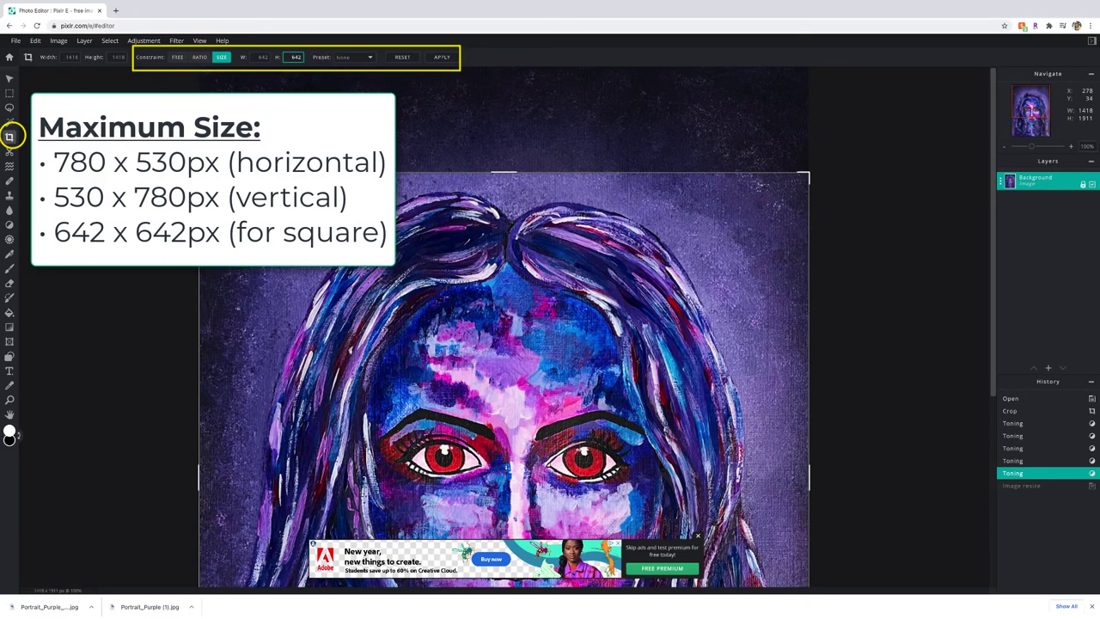
Step: Shrink the square crop frame to about 500 px around the eye on the portrait's left side and apply the crop
scroll(547, 324, "down", 4)
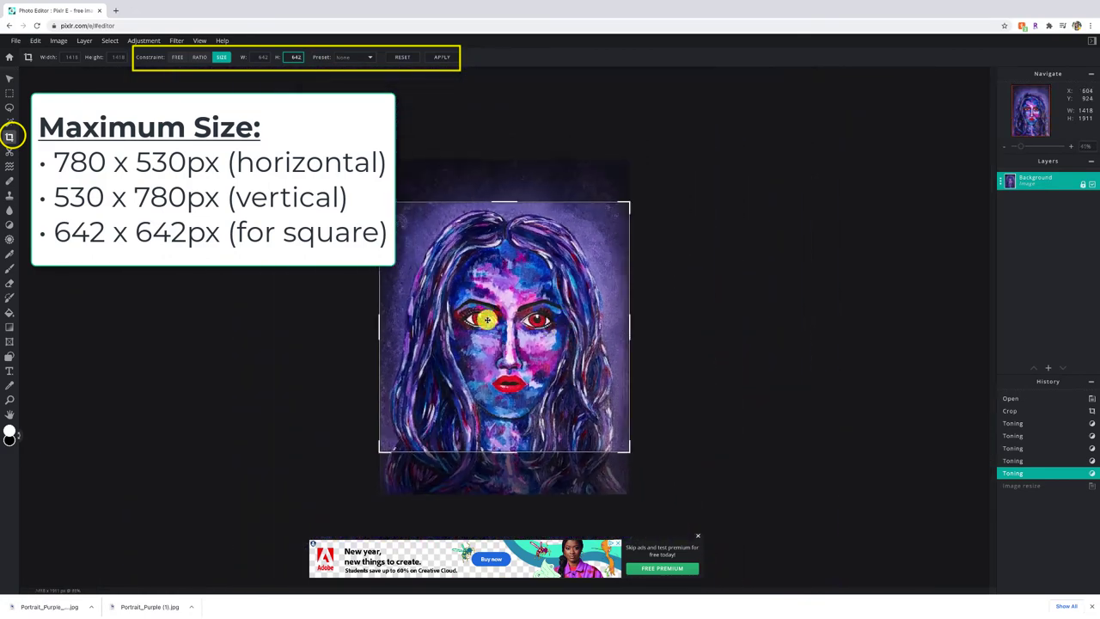
left_click_drag(627, 204, 479, 317)
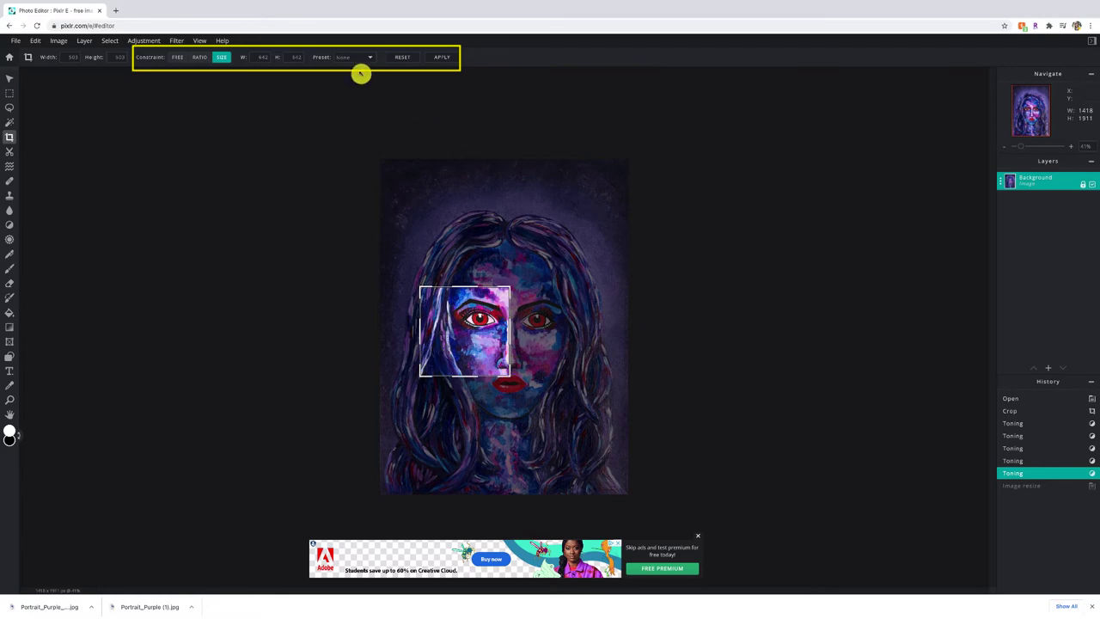
left_click(452, 57)
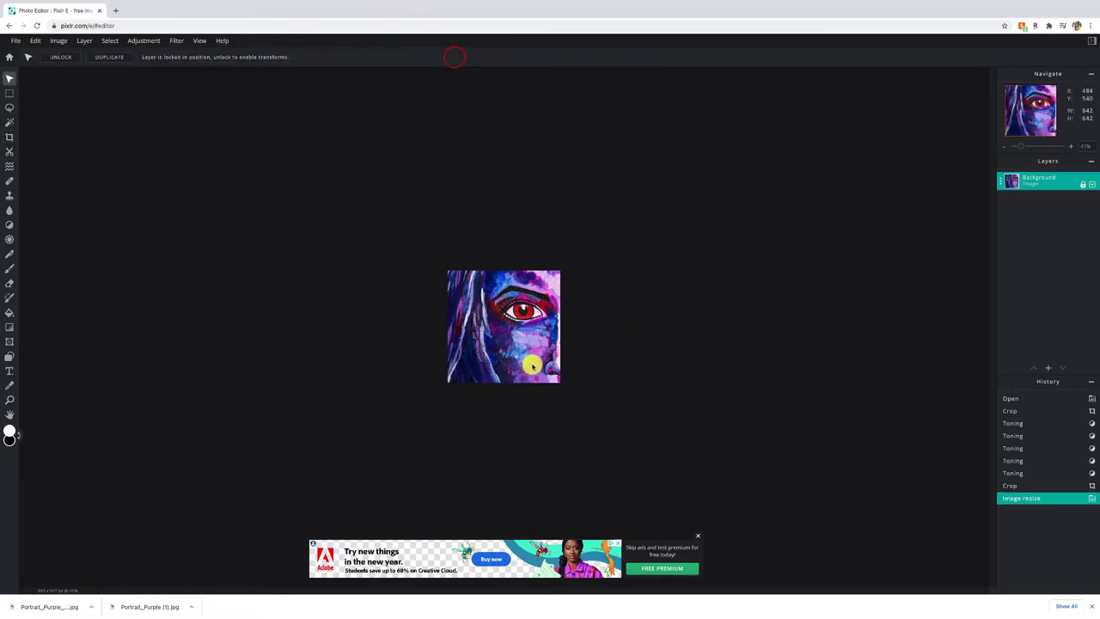
Step: Download the square eye crop as a JPG named Portrait_Purple_CloseUp at 100% quality
scroll(527, 363, "up", 2)
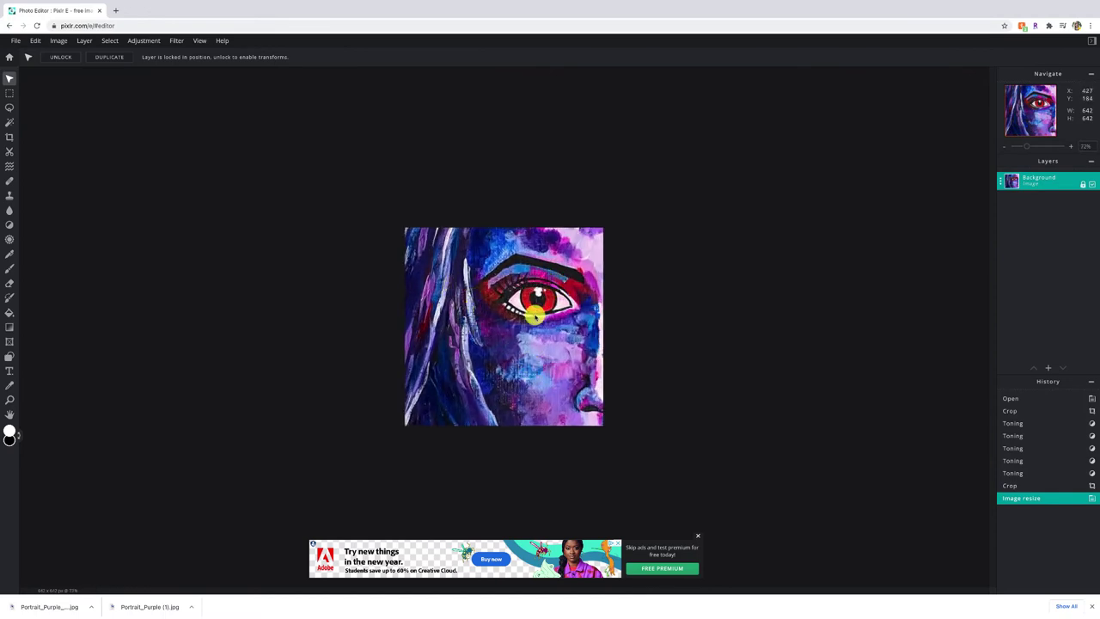
scroll(473, 307, "down", 1)
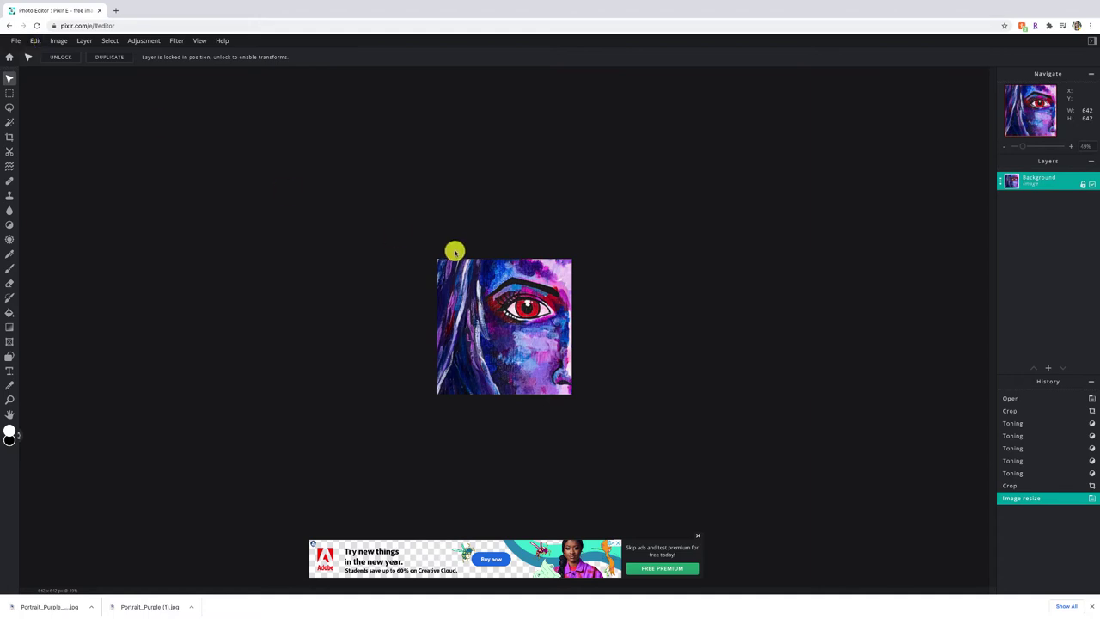
left_click(16, 40)
left_click(37, 116)
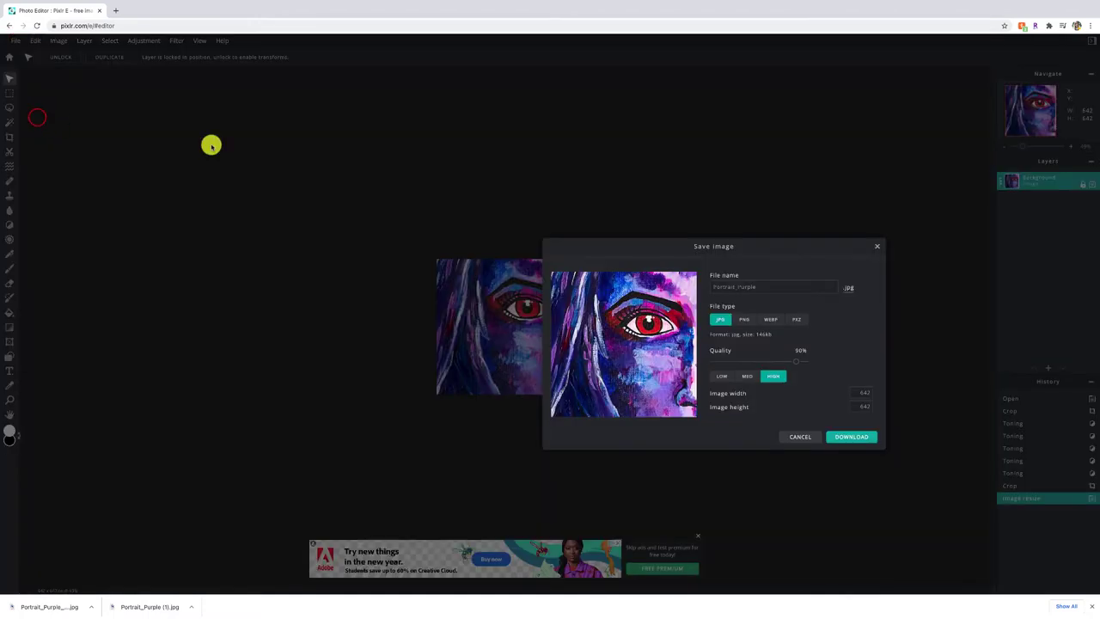
left_click_drag(800, 361, 830, 364)
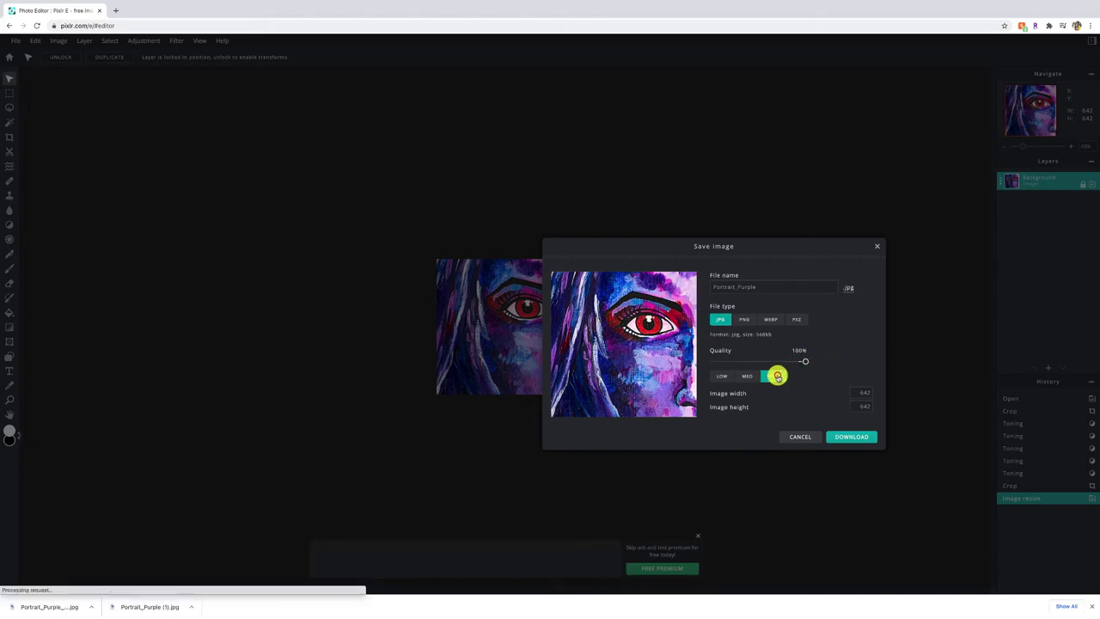
left_click(770, 284)
left_click(770, 286)
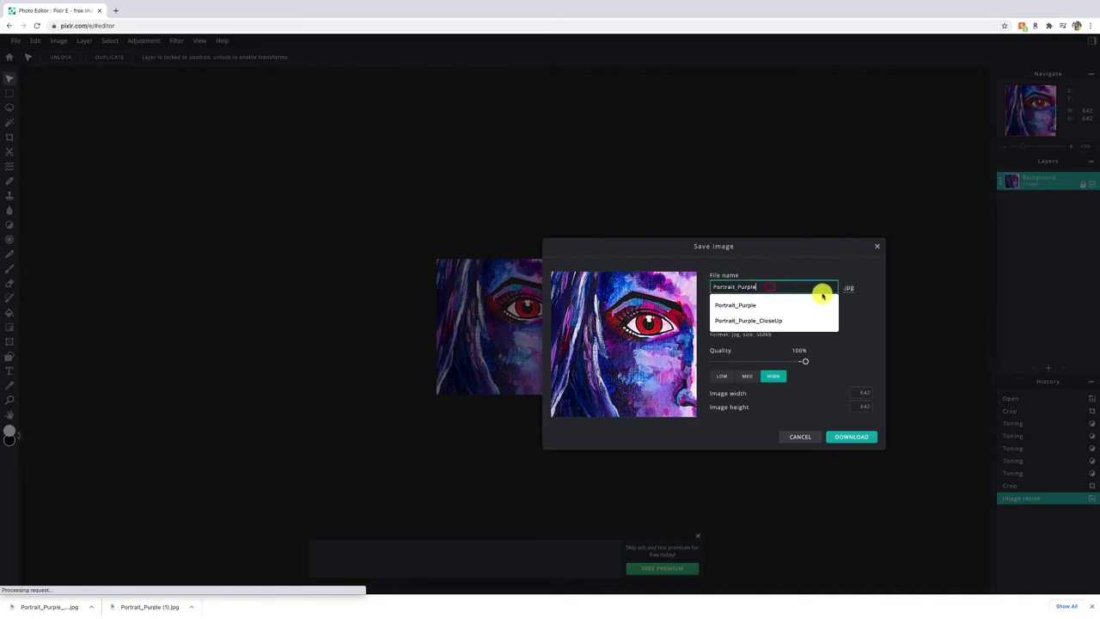
left_click(771, 320)
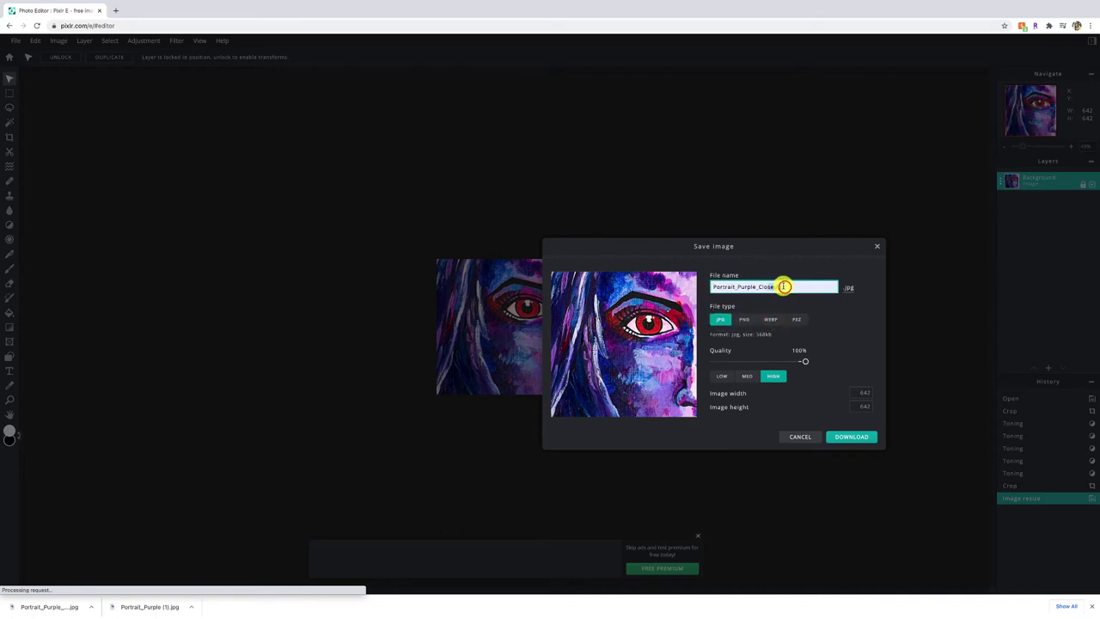
left_click(855, 439)
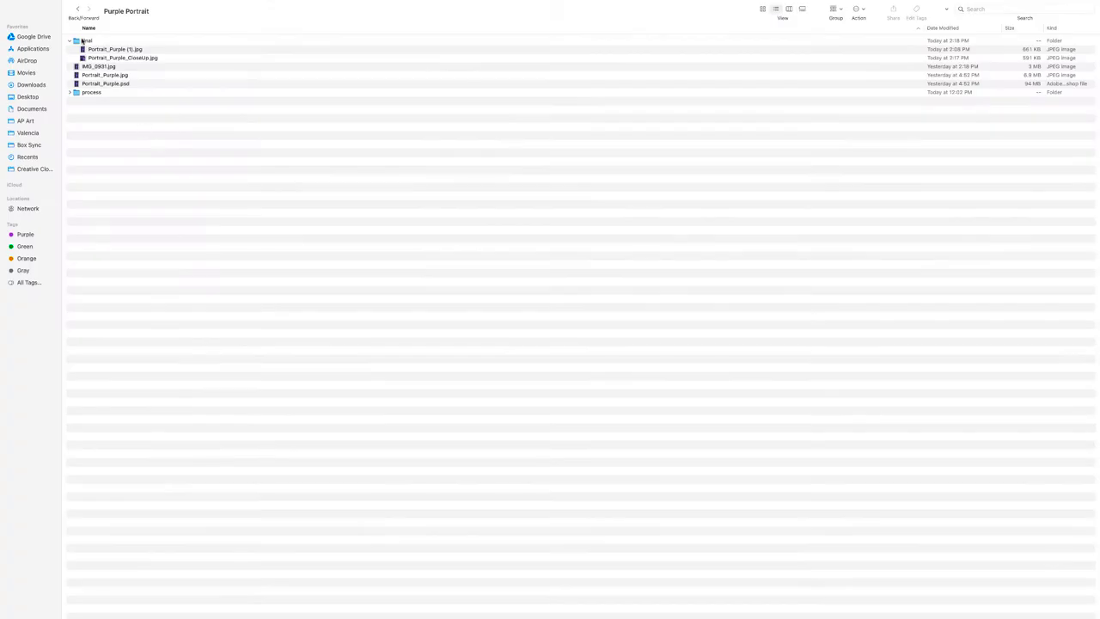
Step: Switch to Finder and compare previews of Portrait_Purple (1).jpg and Portrait_Purple_CloseUp.jpg in the final folder
left_click(71, 40)
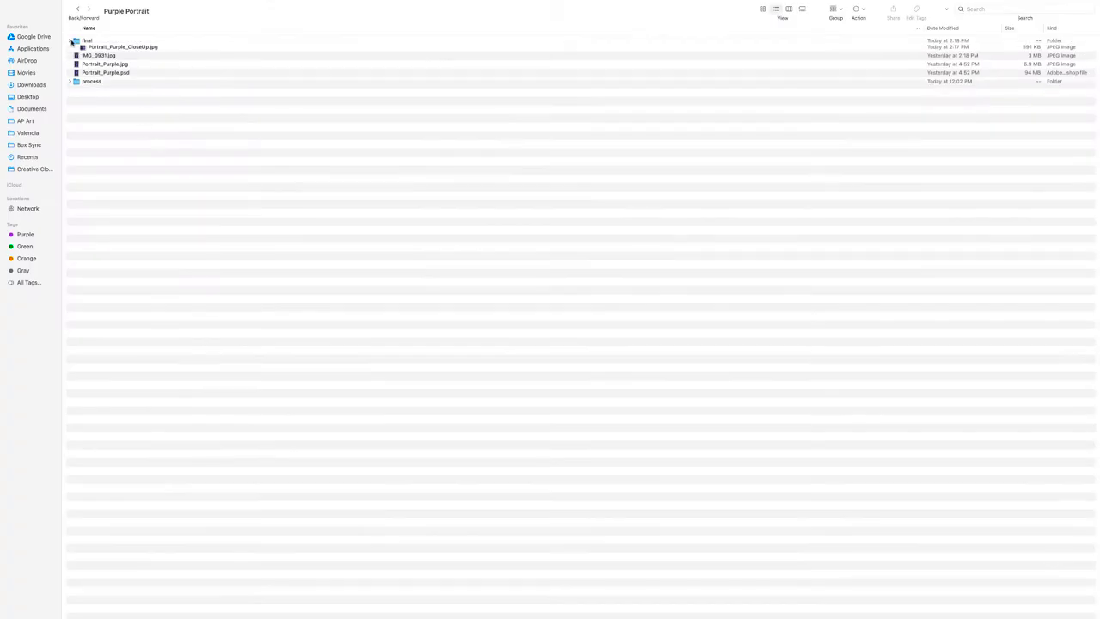
left_click(70, 41)
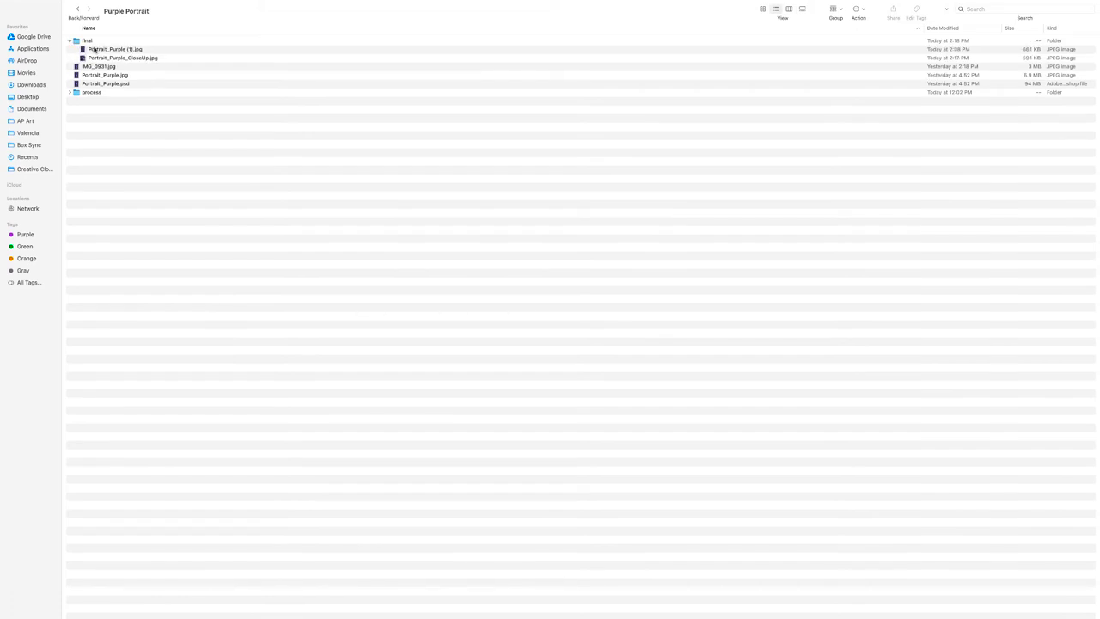
left_click(95, 50)
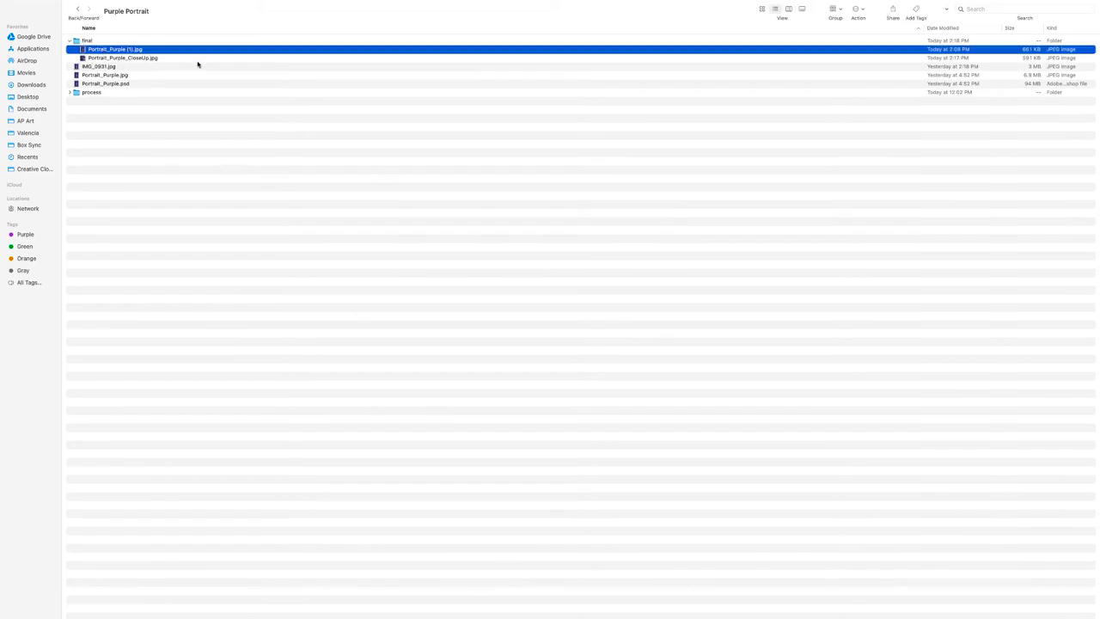
key("space")
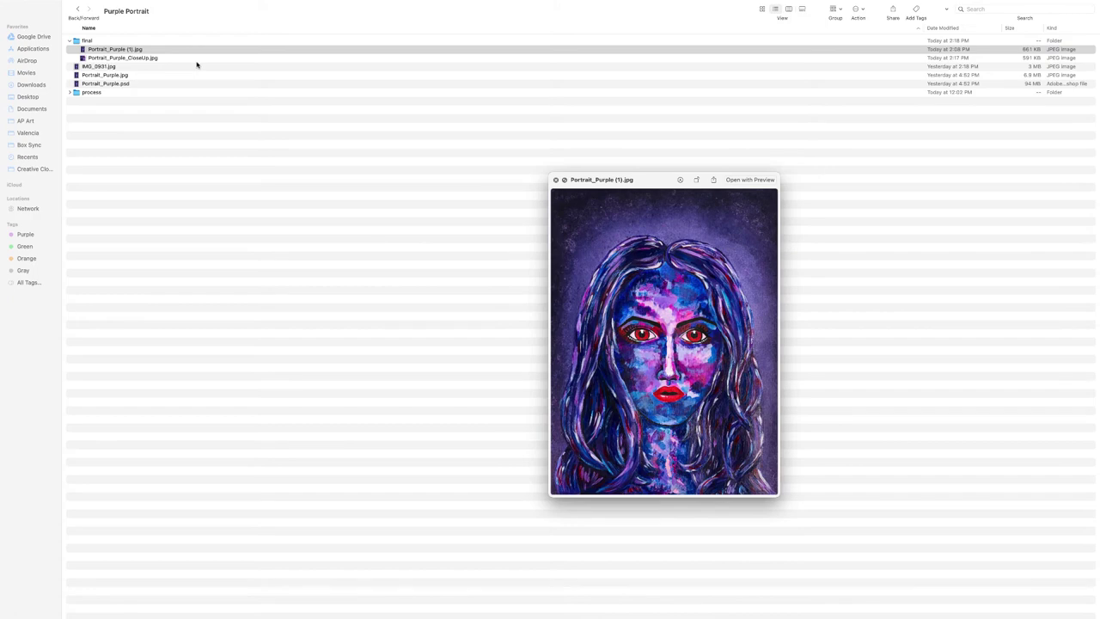
key("Down")
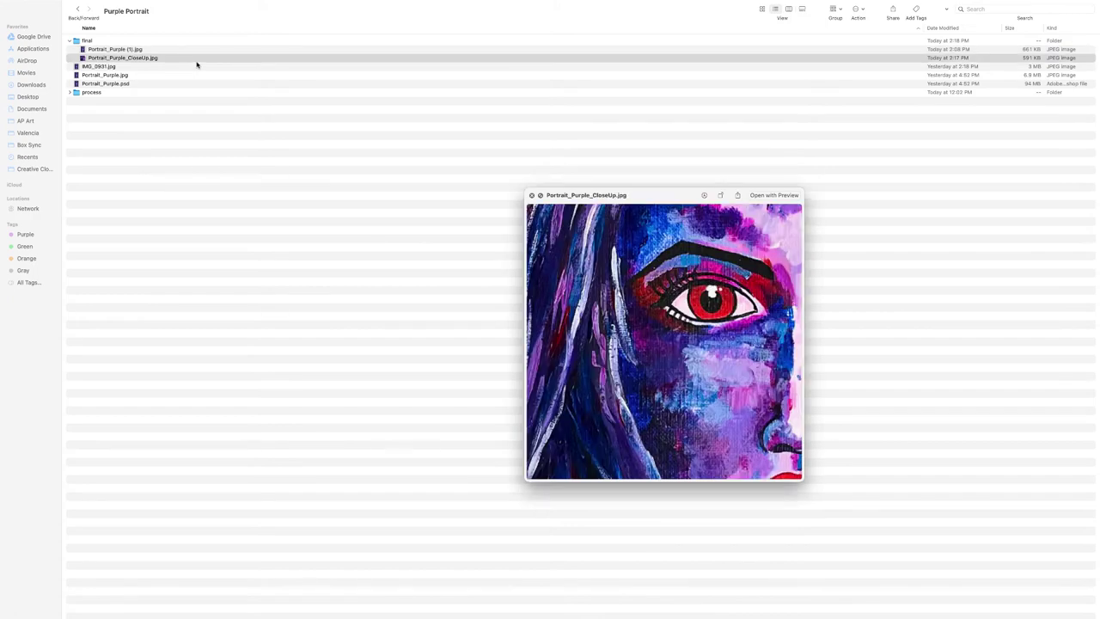
key("Up")
key("Down")
key("Up")
key("Up")
key("Down")
key("Up")
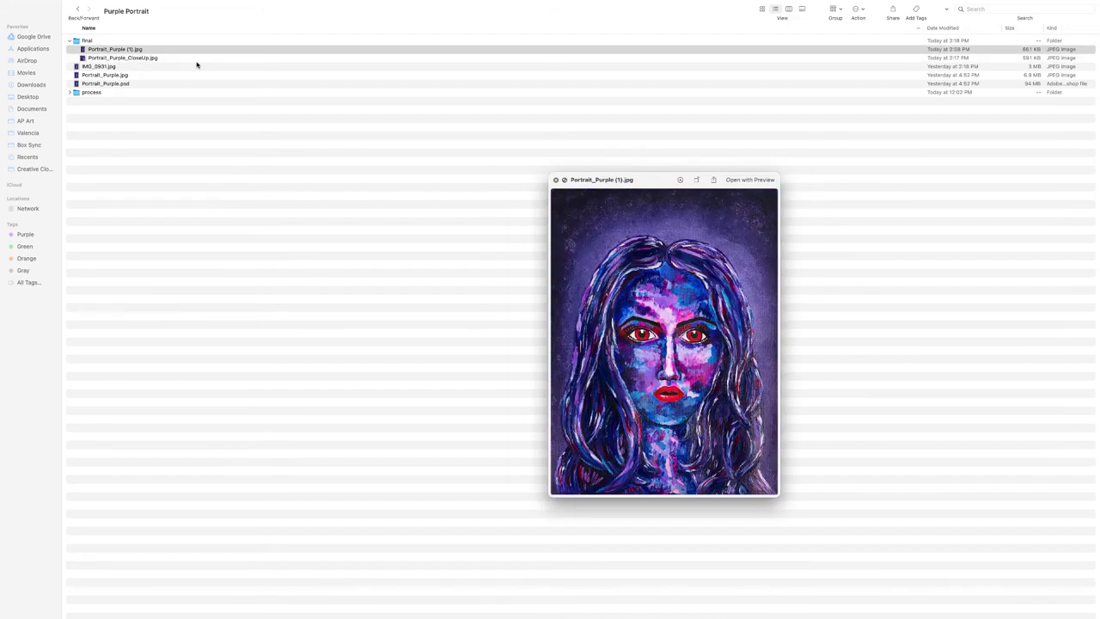
key("Down")
key("Up")
key("Down")
key("Up")
key("Down")
key("Up")
key("Down")
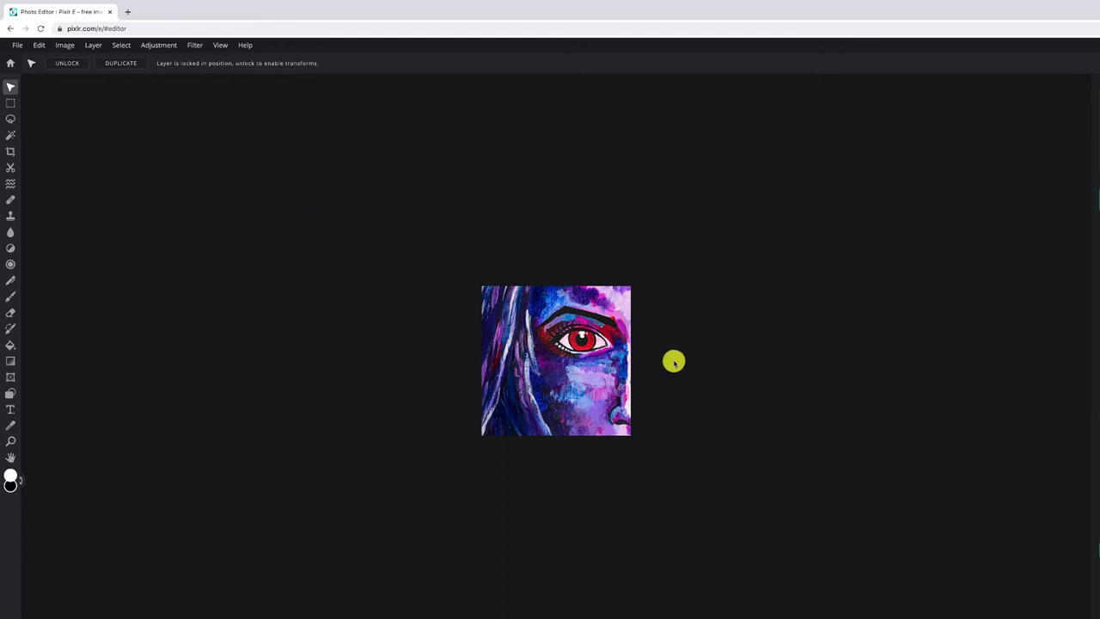
Step: Return to Pixlr E, go to its home screen, and browse the recommended templates
left_click(19, 45)
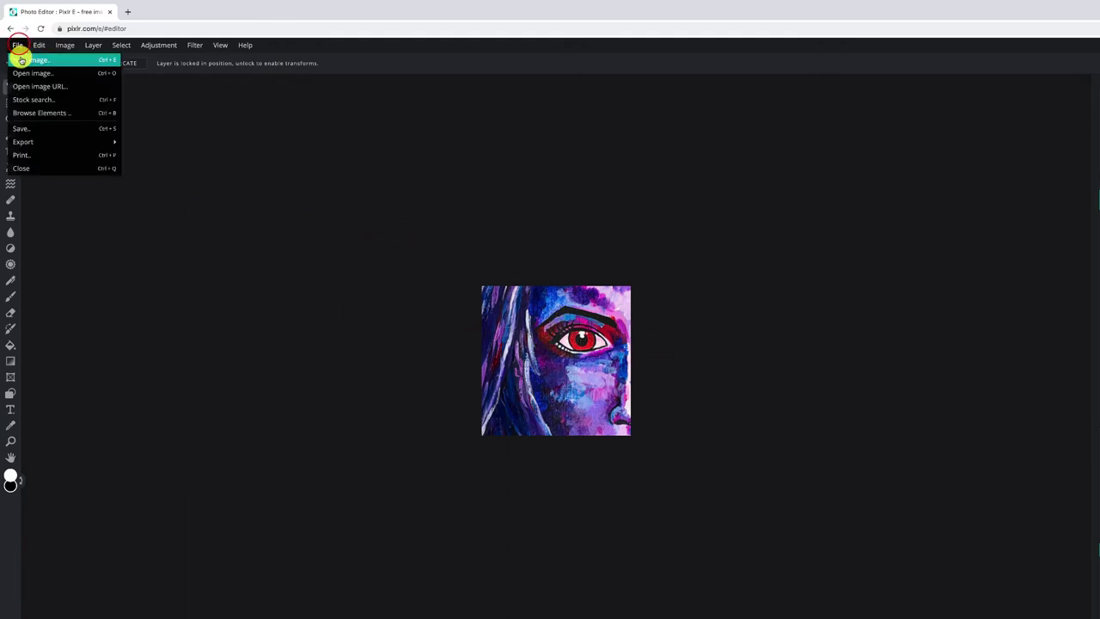
left_click(20, 59)
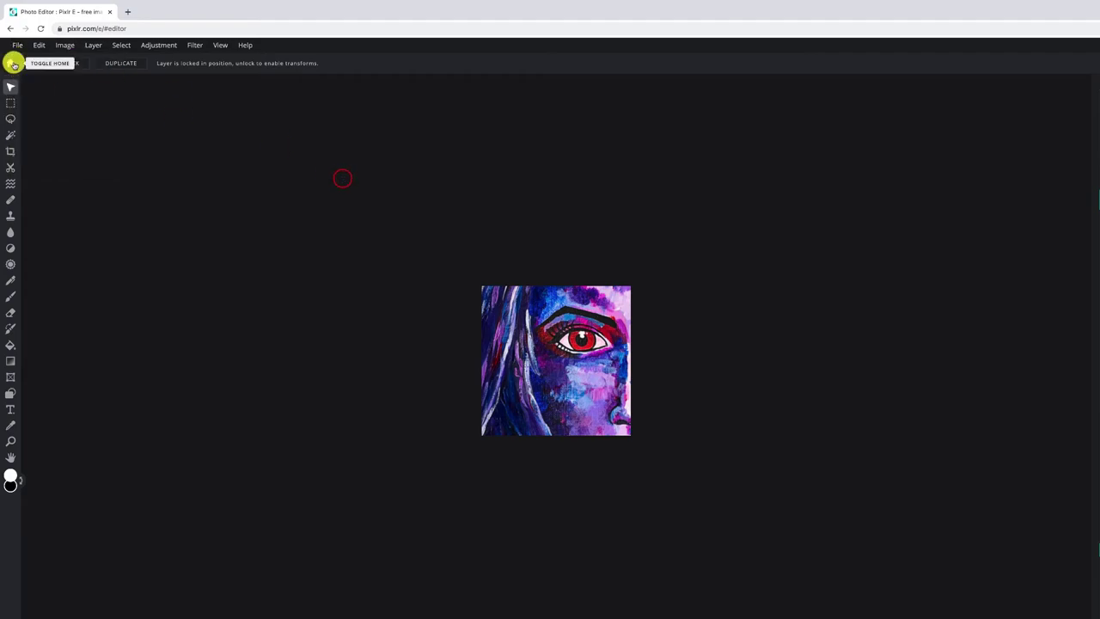
left_click(13, 60)
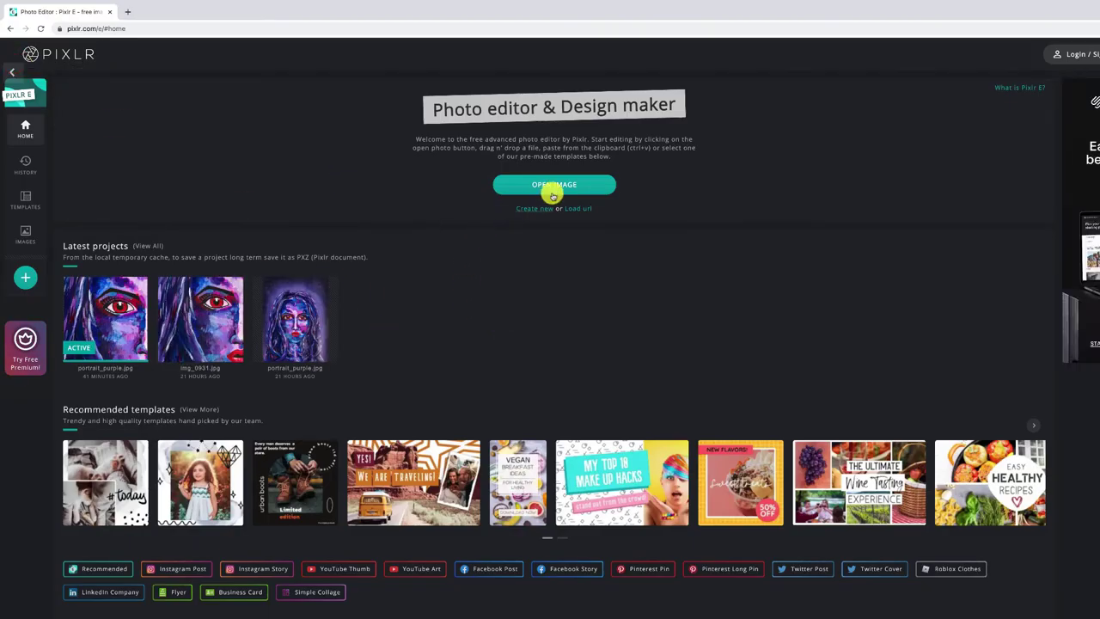
left_click(1040, 428)
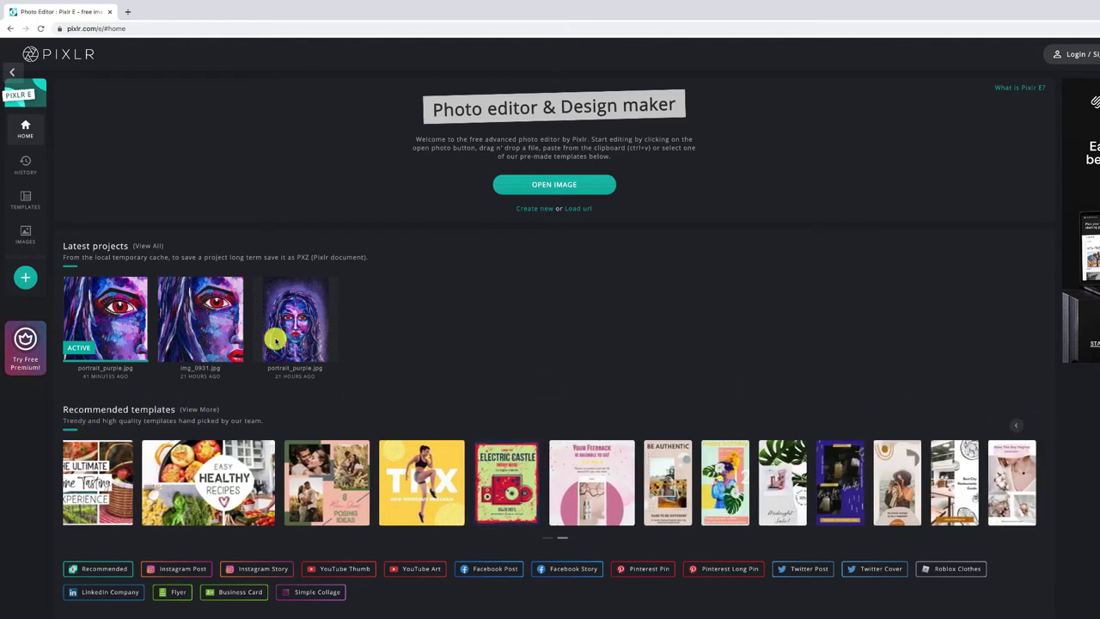
Step: Set up a new blank image named PurplePortrait_Process with a width of 780 px and a height of 530 px
left_click(527, 213)
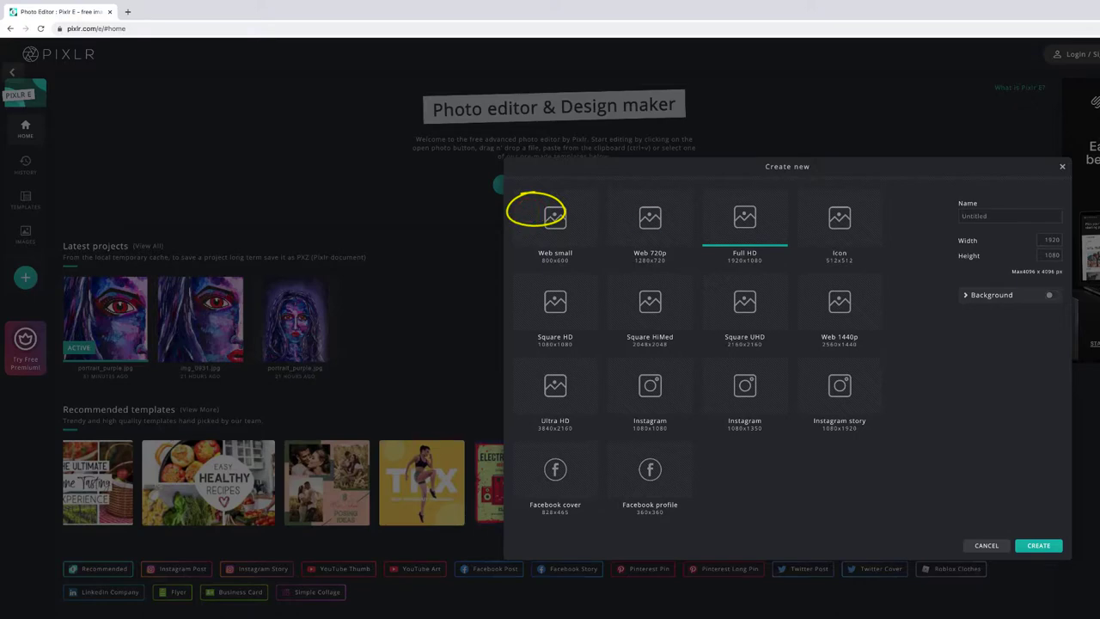
left_click(985, 216)
left_click(986, 218)
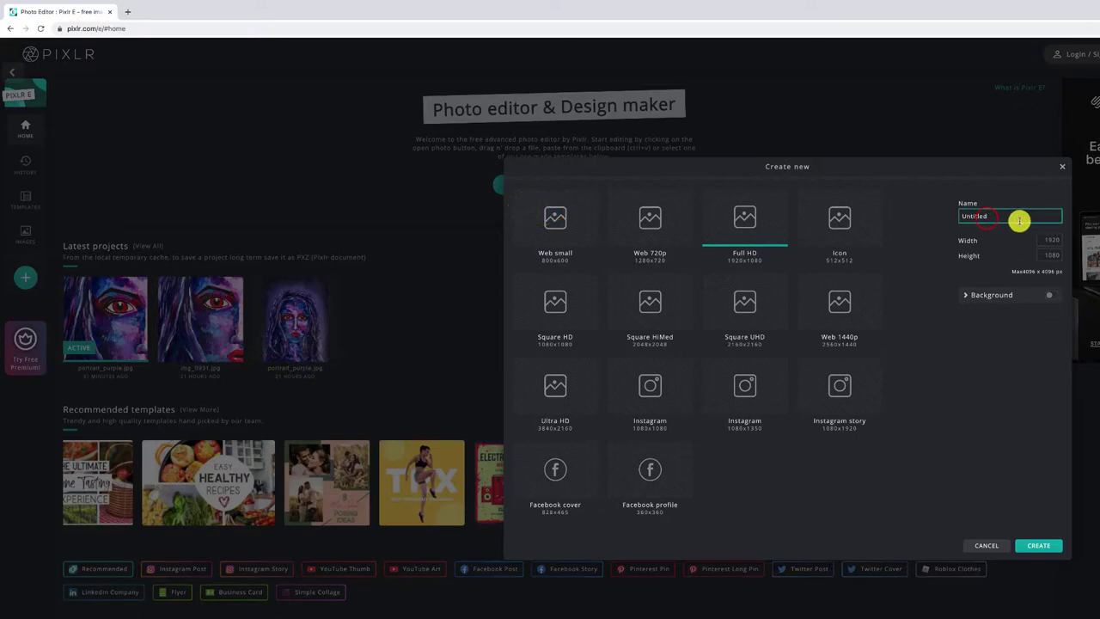
type("PurplePortrait_Pro")
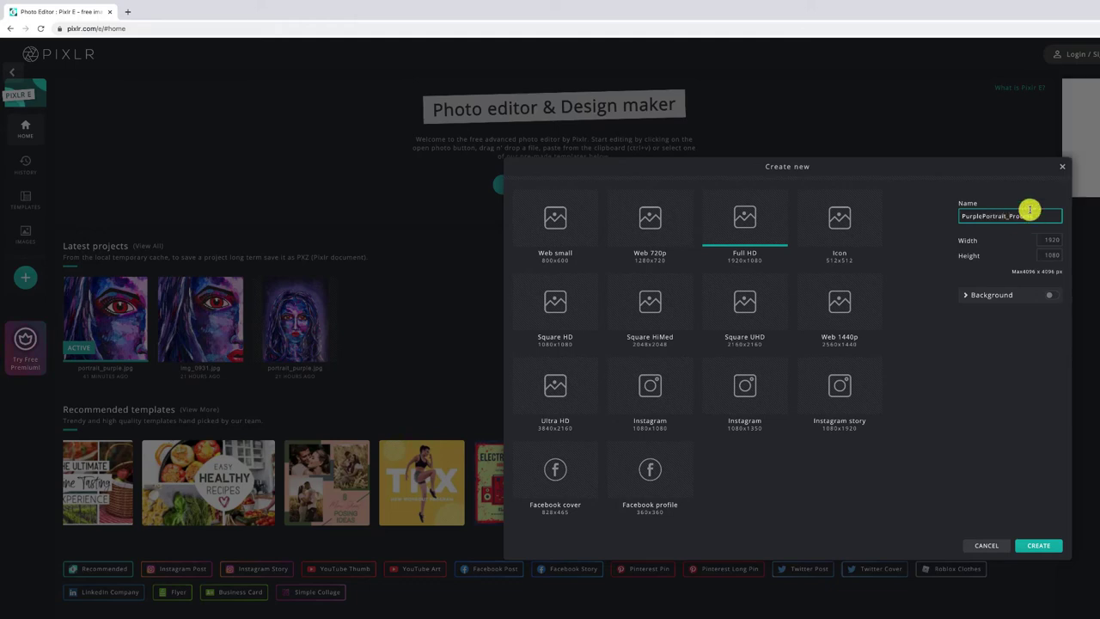
type("cess")
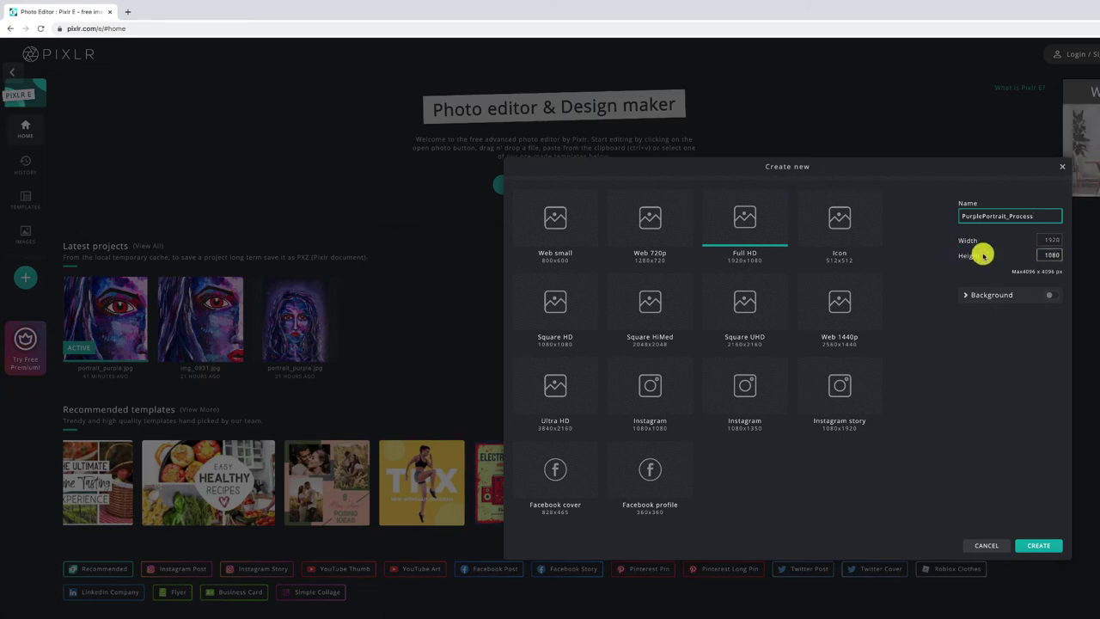
key("Tab")
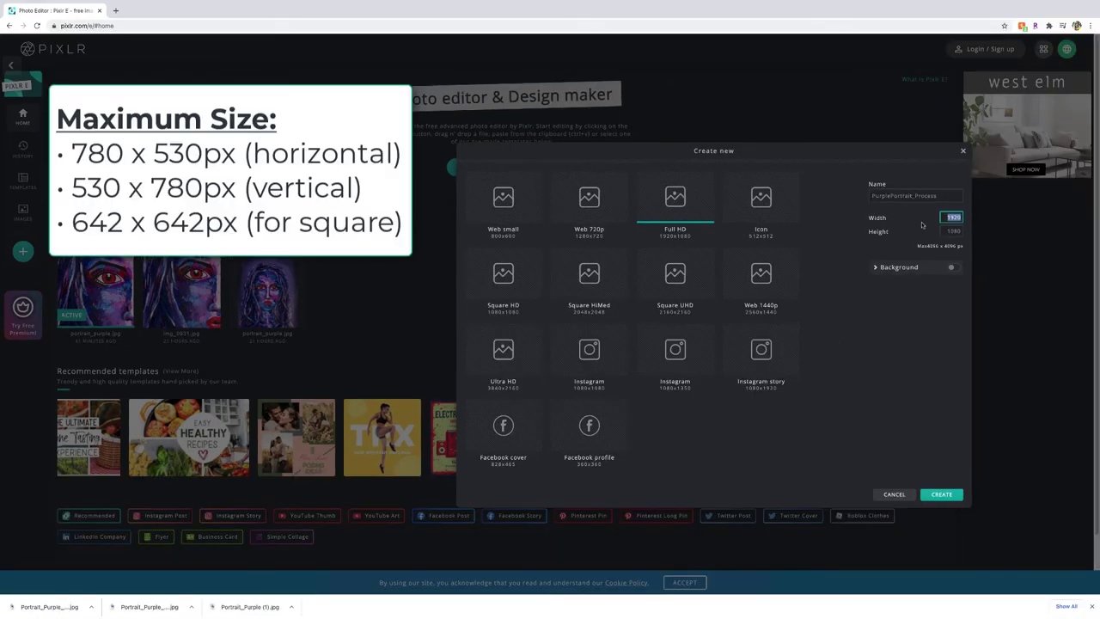
type("780")
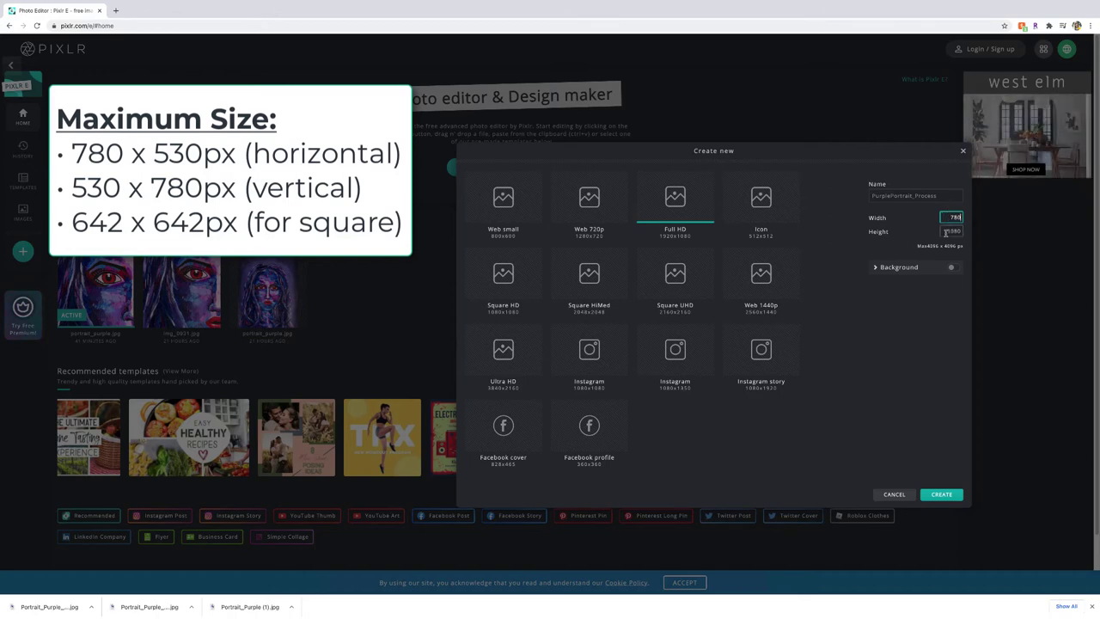
left_click(945, 232)
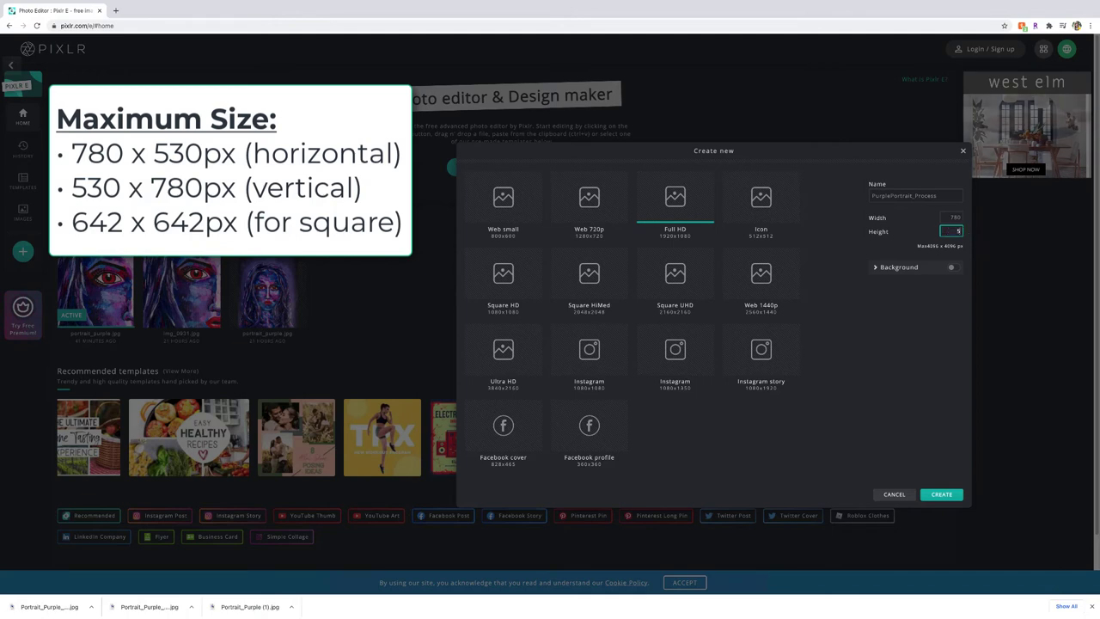
type("530")
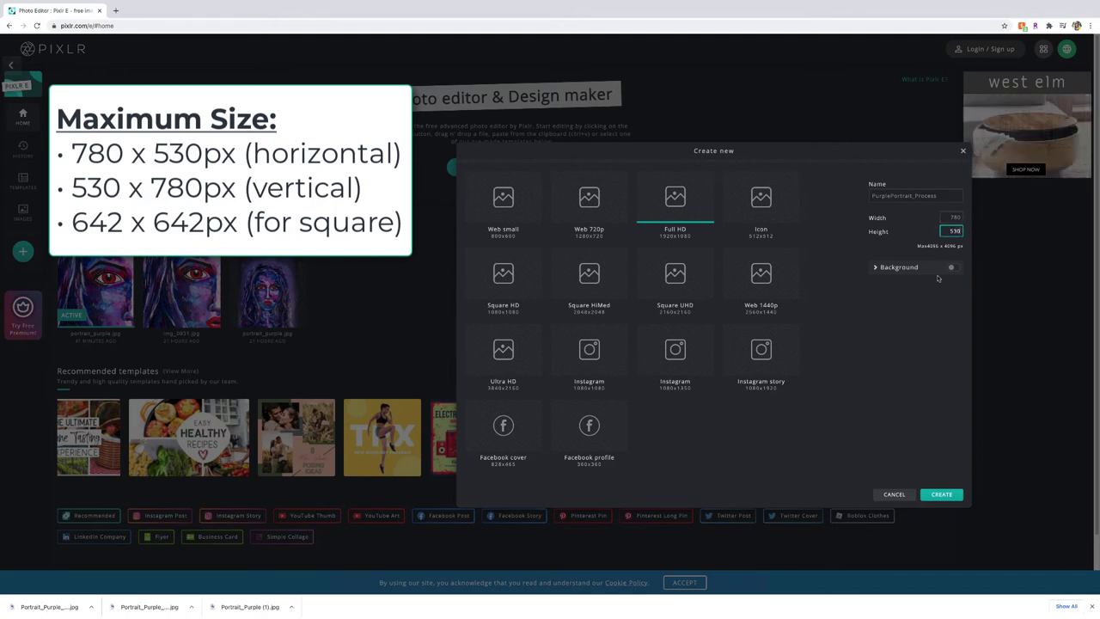
Step: Try a white background fill for the new image and turn the background off
left_click(875, 269)
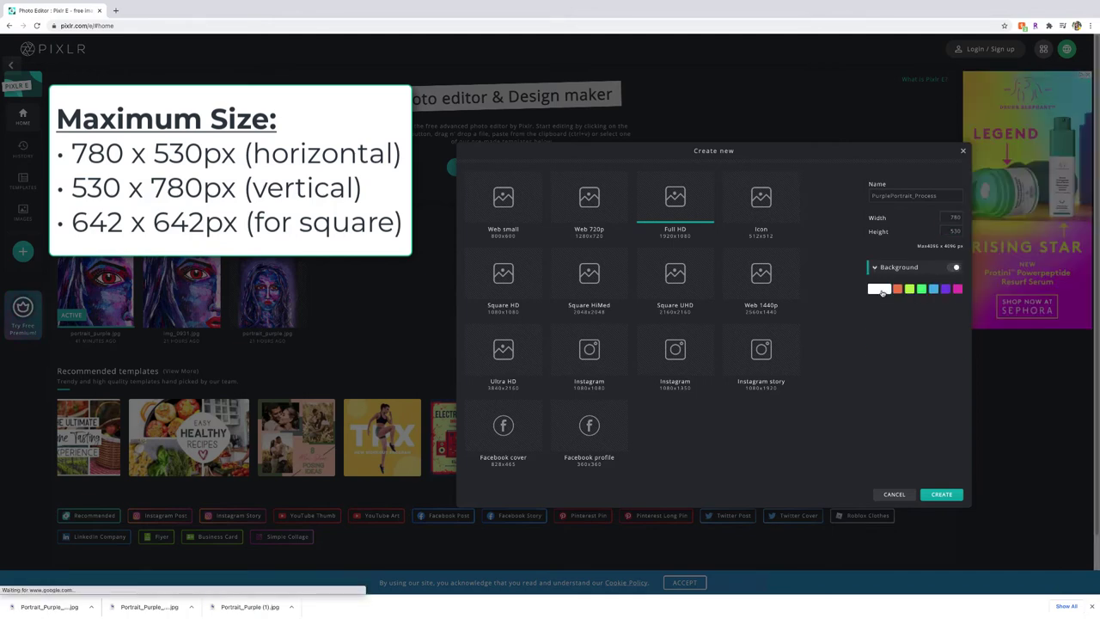
left_click(881, 291)
left_click(874, 268)
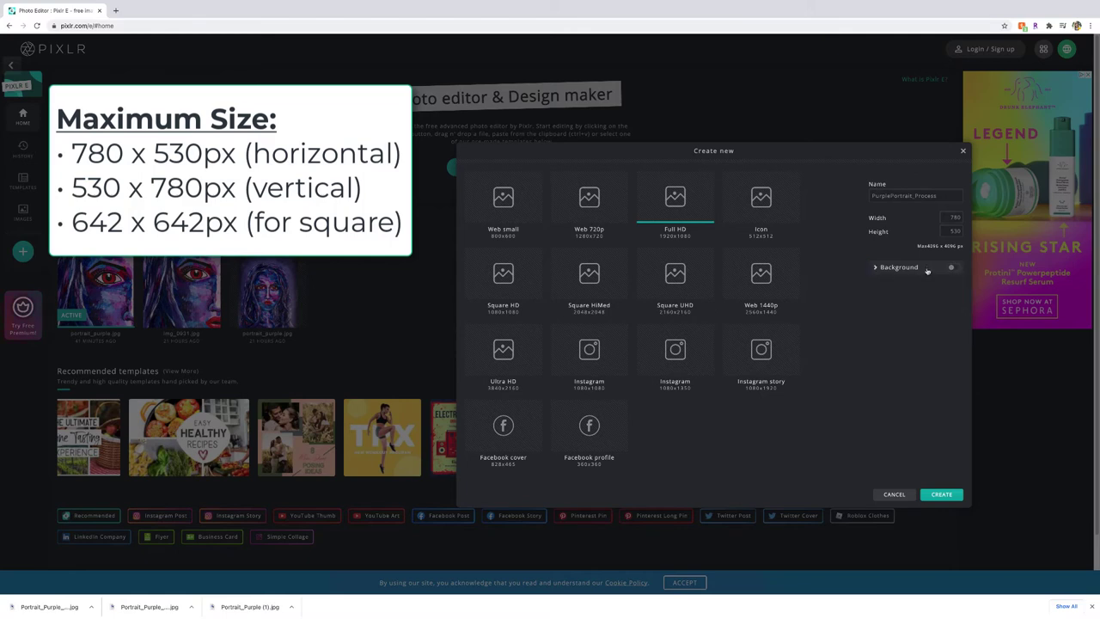
left_click(874, 268)
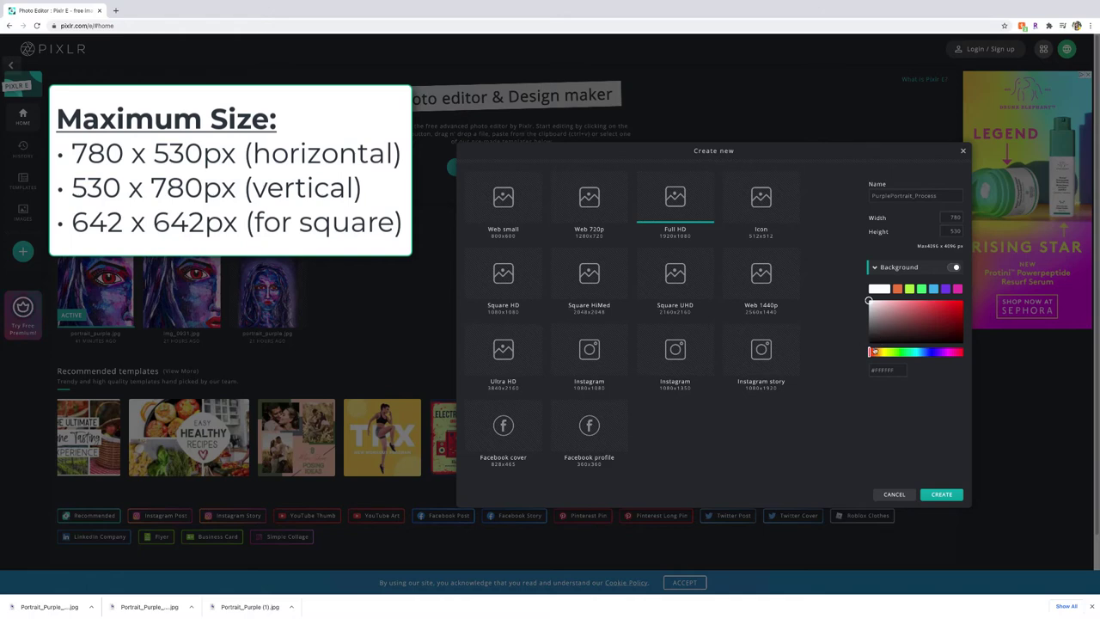
left_click_drag(869, 347, 861, 348)
mouse_move(915, 303)
left_mouse_down()
mouse_move(819, 265)
mouse_move(843, 264)
left_mouse_up()
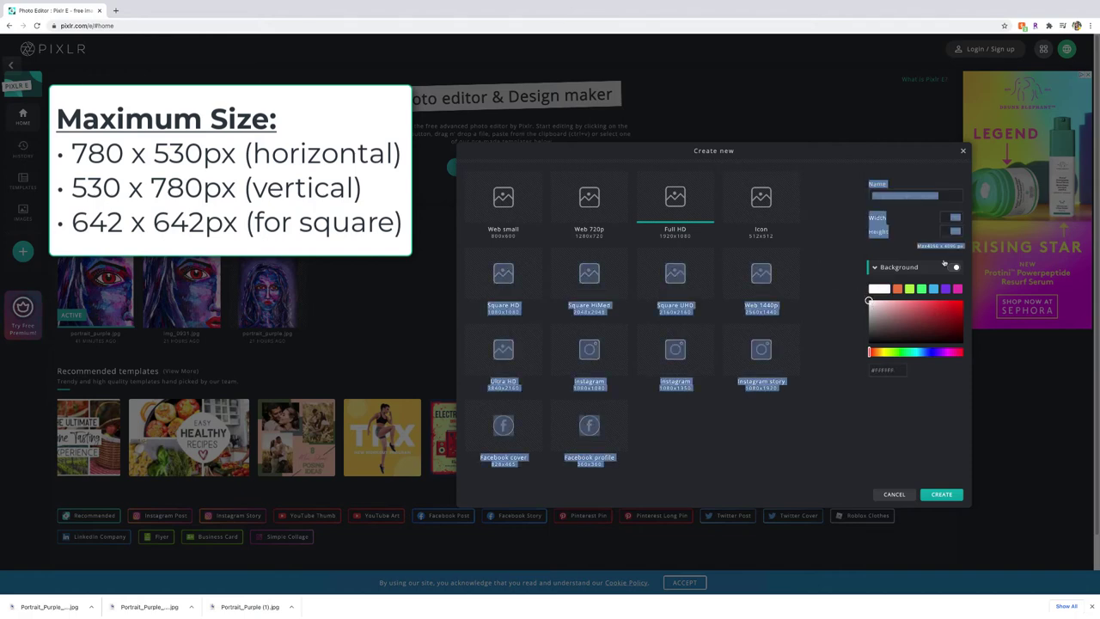
left_click(849, 255)
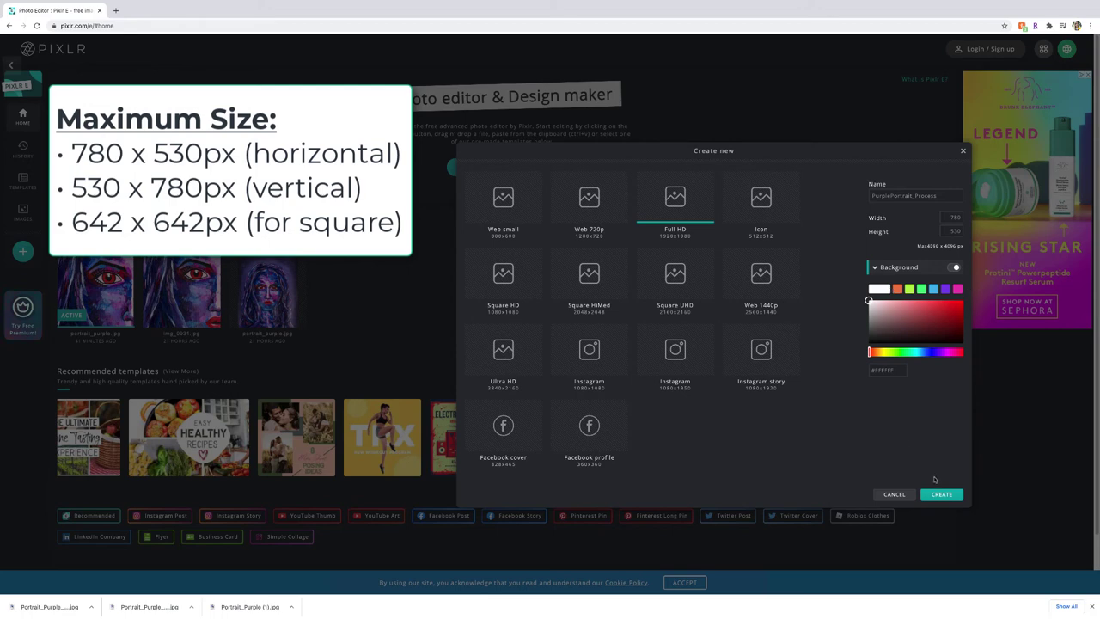
left_click(874, 267)
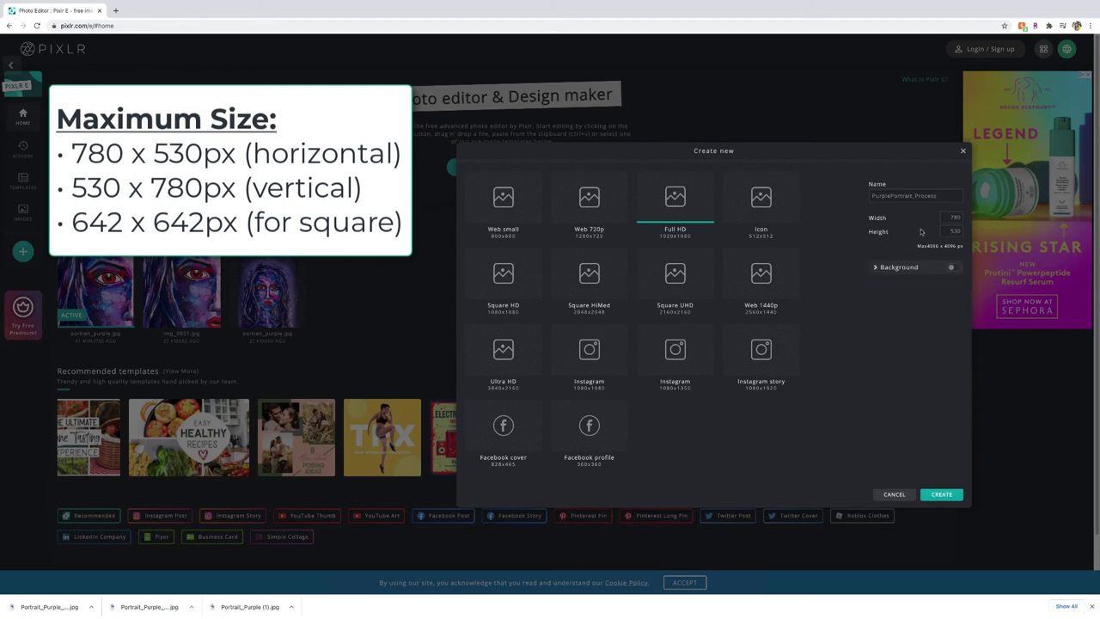
Step: Enable a white background for the new image and create it
left_click(875, 268)
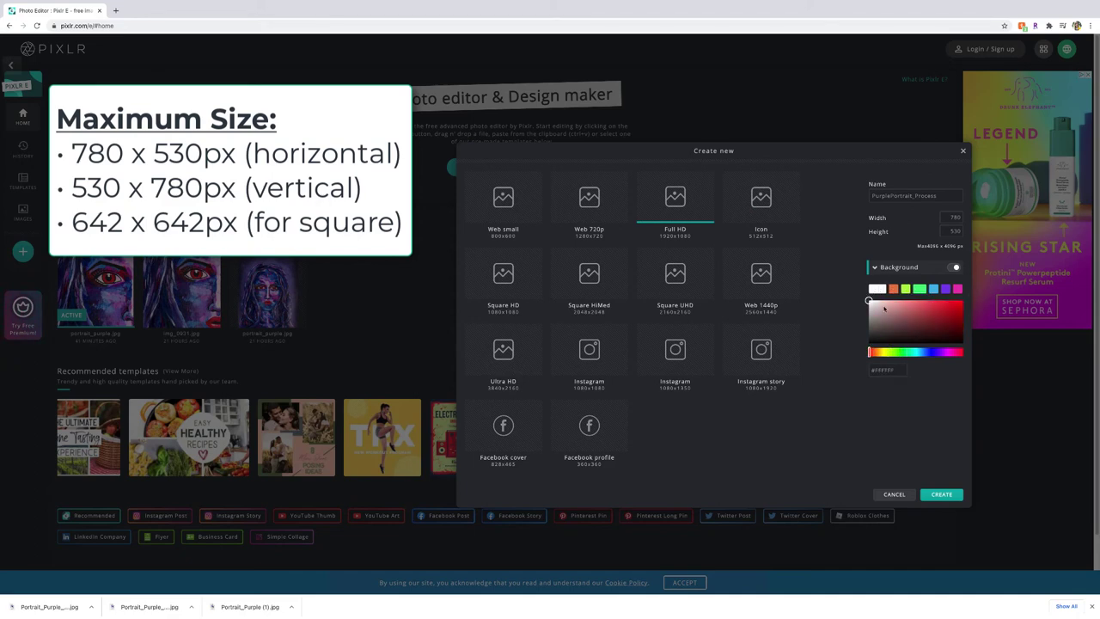
left_click(874, 291)
left_click(950, 494)
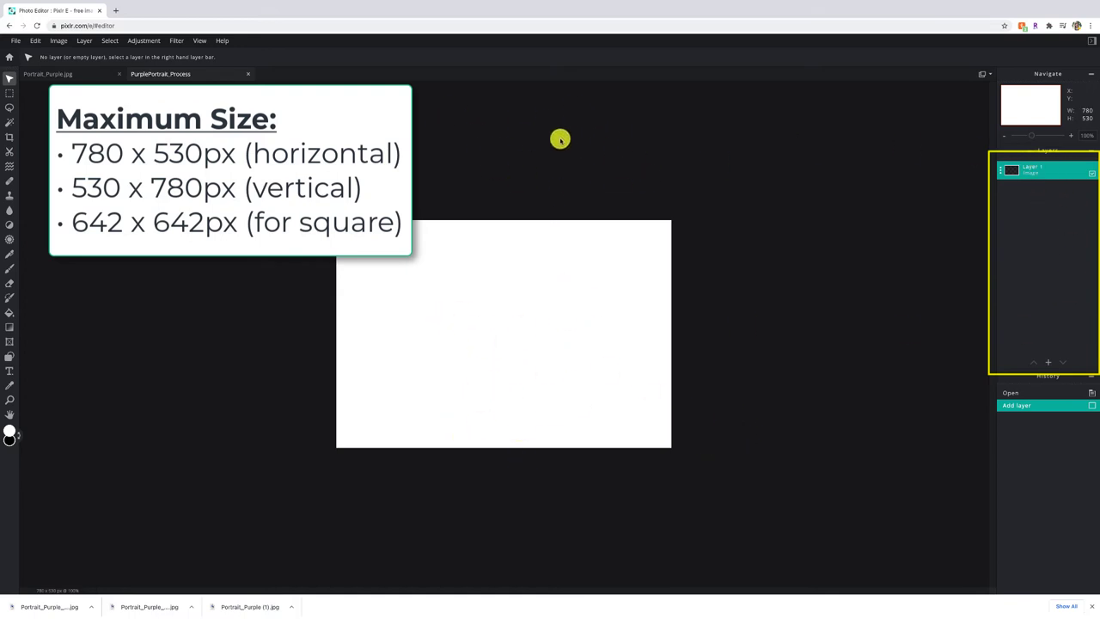
Step: Start adding an image layer to PurplePortrait_Process and browse into the process folder
left_click(1048, 361)
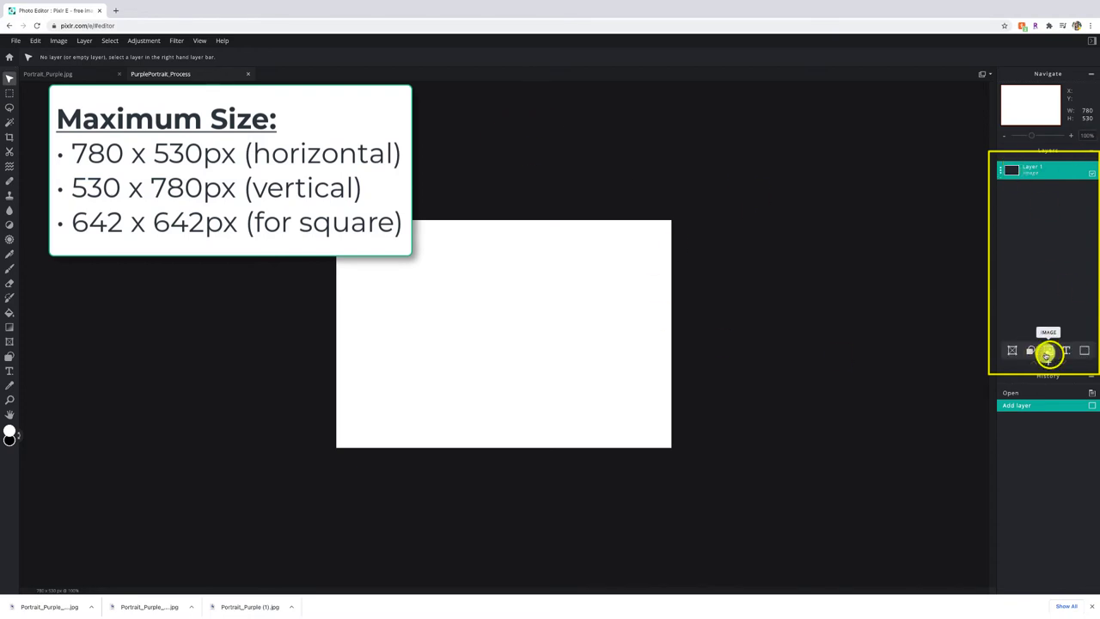
left_click(1049, 355)
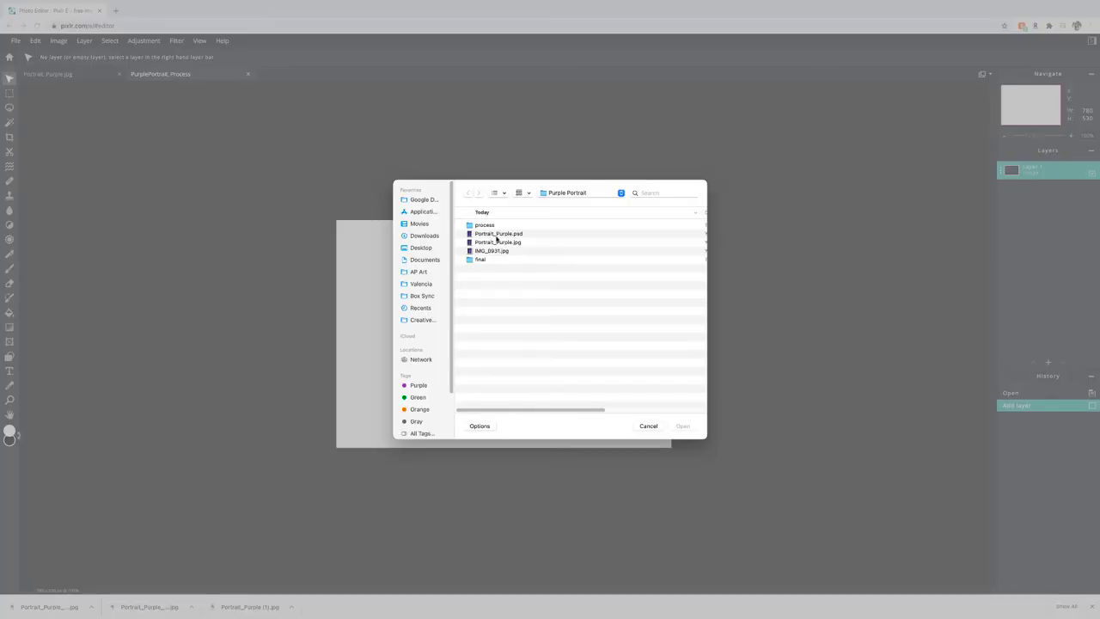
double_click(486, 225)
left_click(487, 225)
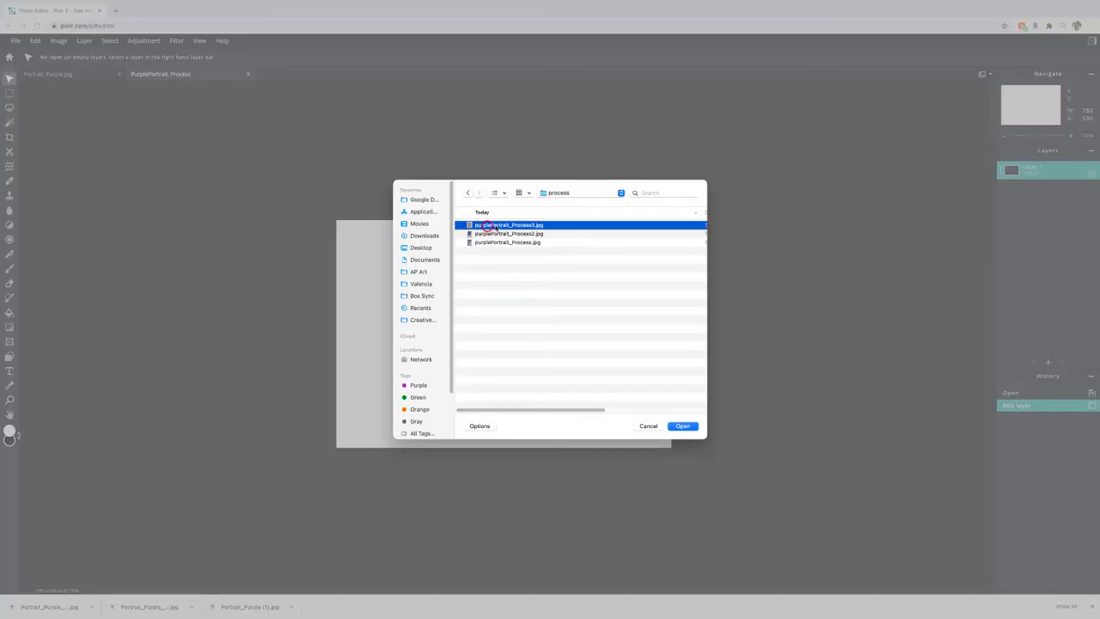
Step: Preview the three purple portrait process photos in the process folder to compare them before choosing one
key("space")
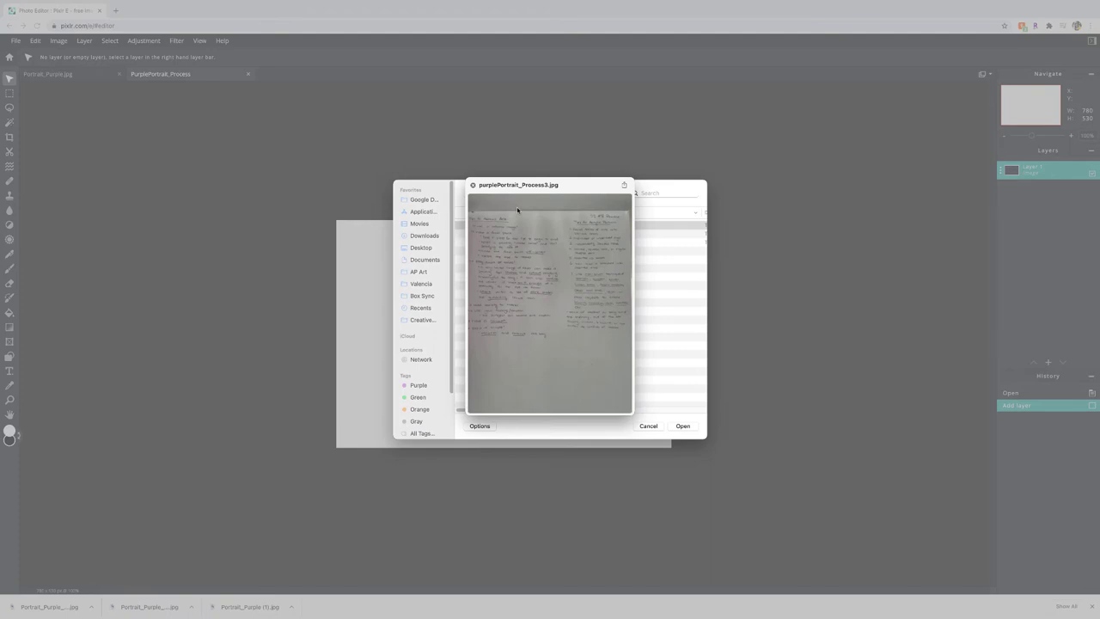
key("Down")
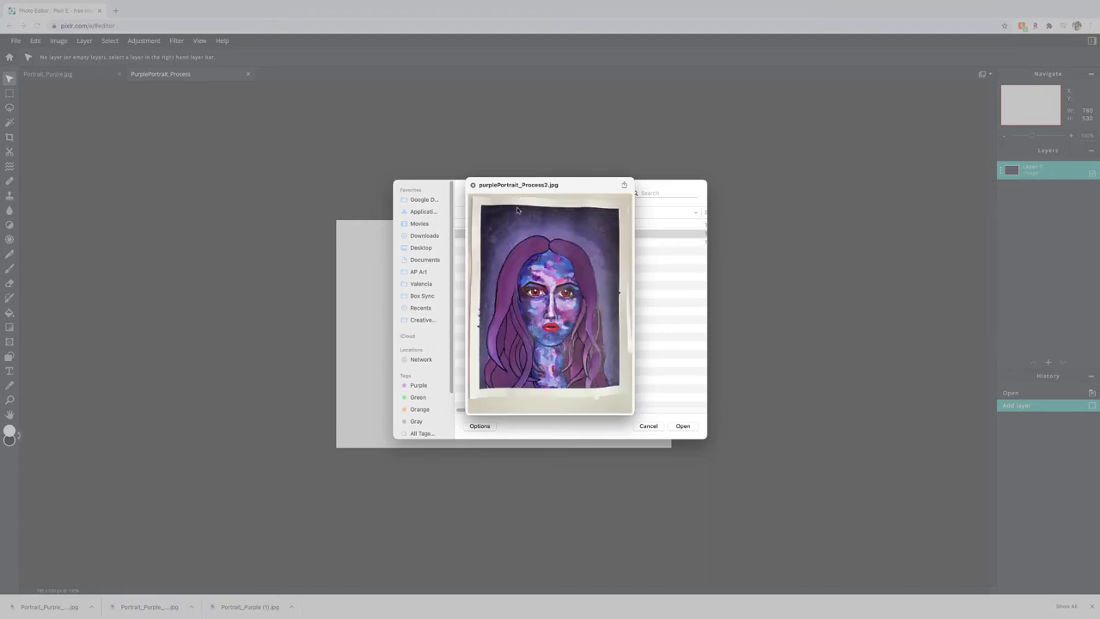
key("Down")
key("Up")
key("Up")
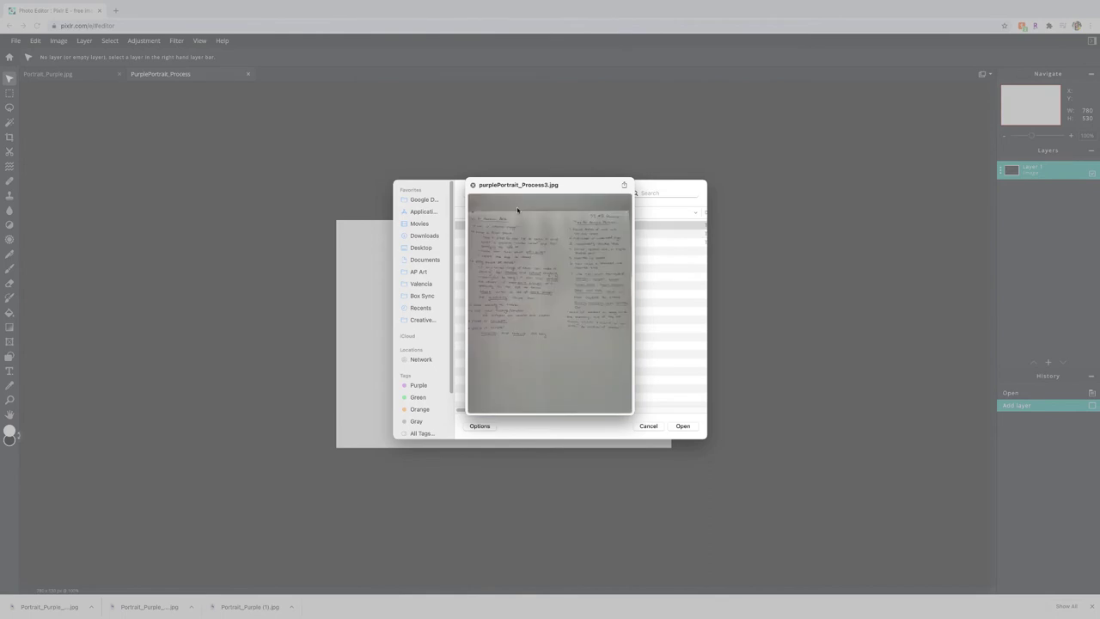
key("Down")
key("Down")
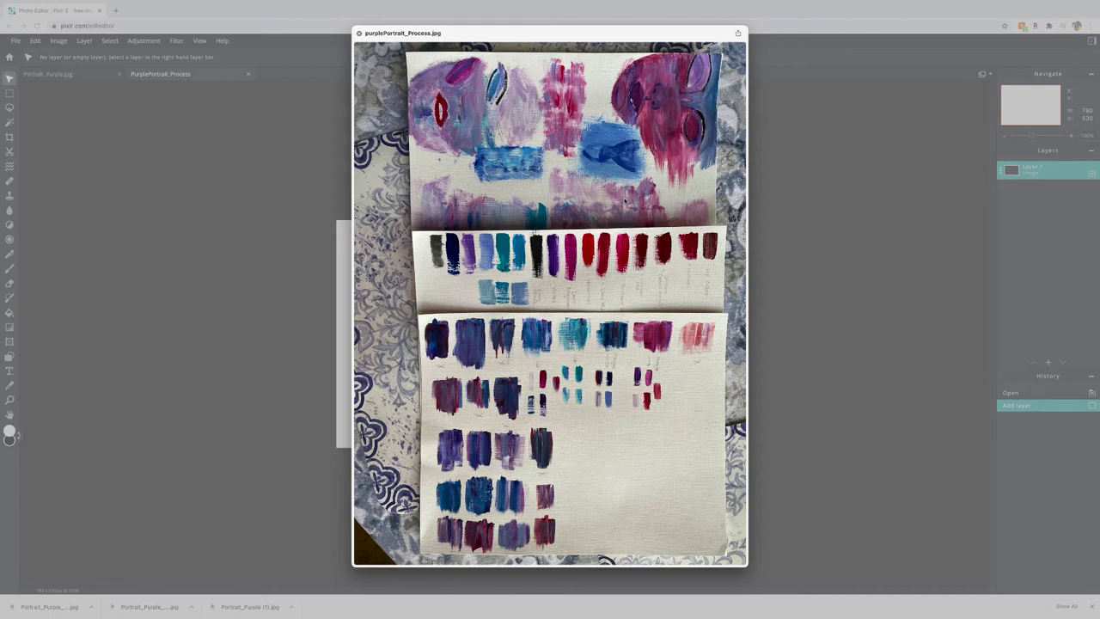
key("Up")
key("Up")
key("Down")
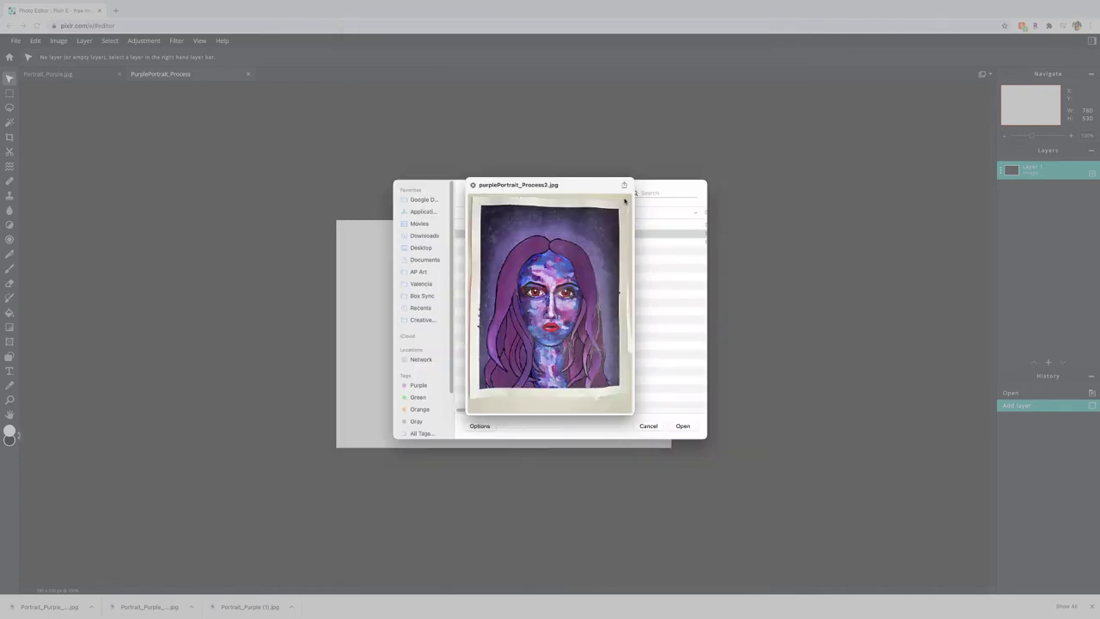
key("Down")
key("space")
key("space")
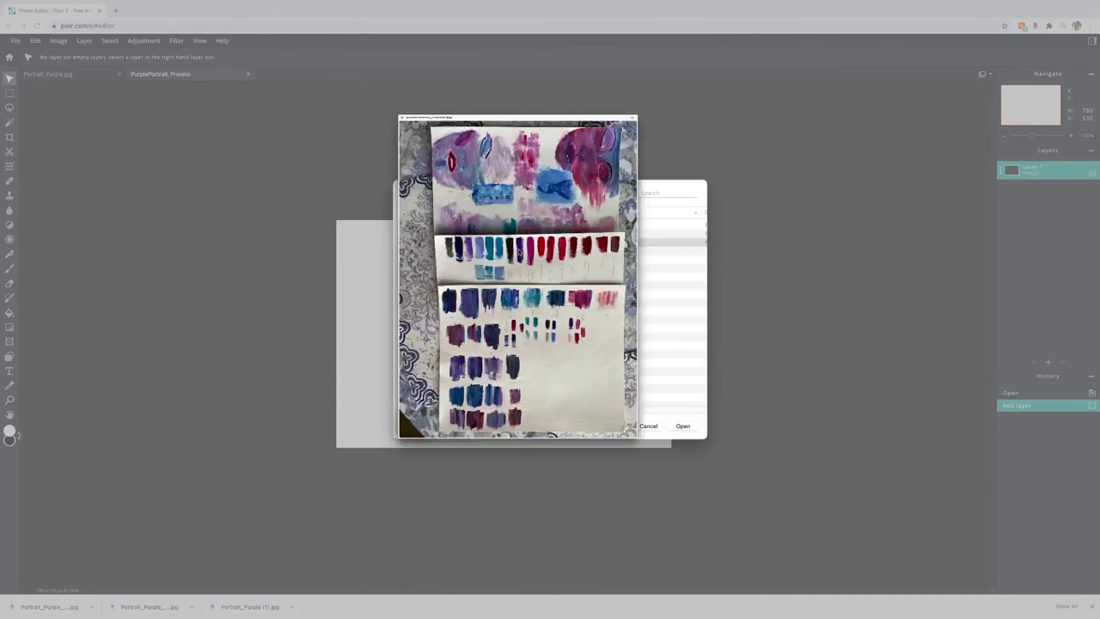
key("space")
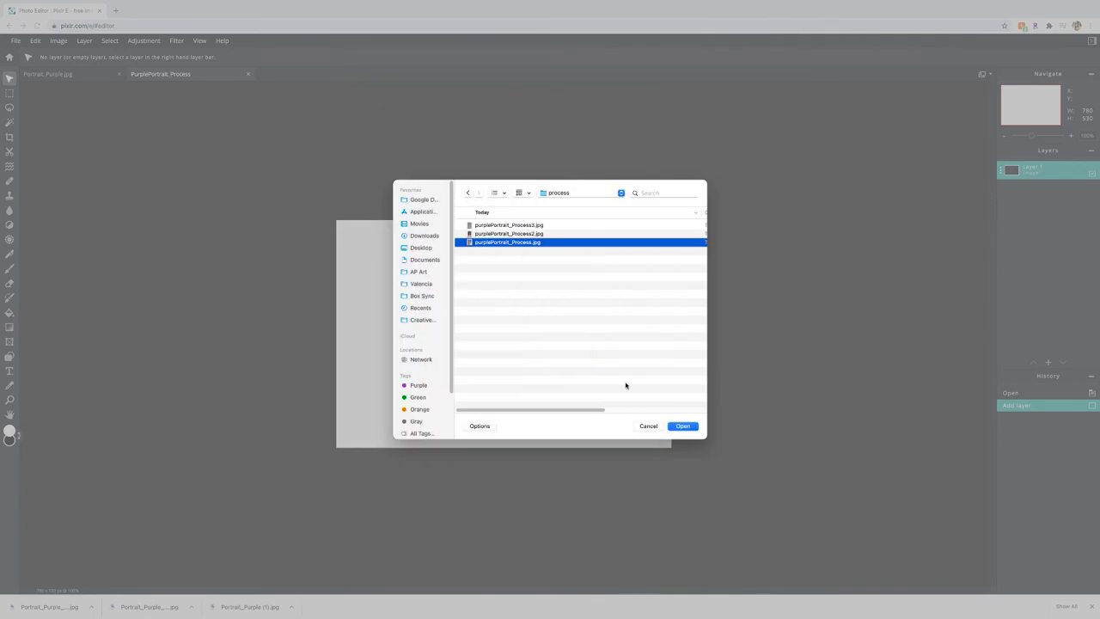
Step: Add purplePortrait_Process.jpg as a layer, rotated a quarter turn counterclockwise and scaled down to about 900 x 675 px over the canvas
left_click(685, 426)
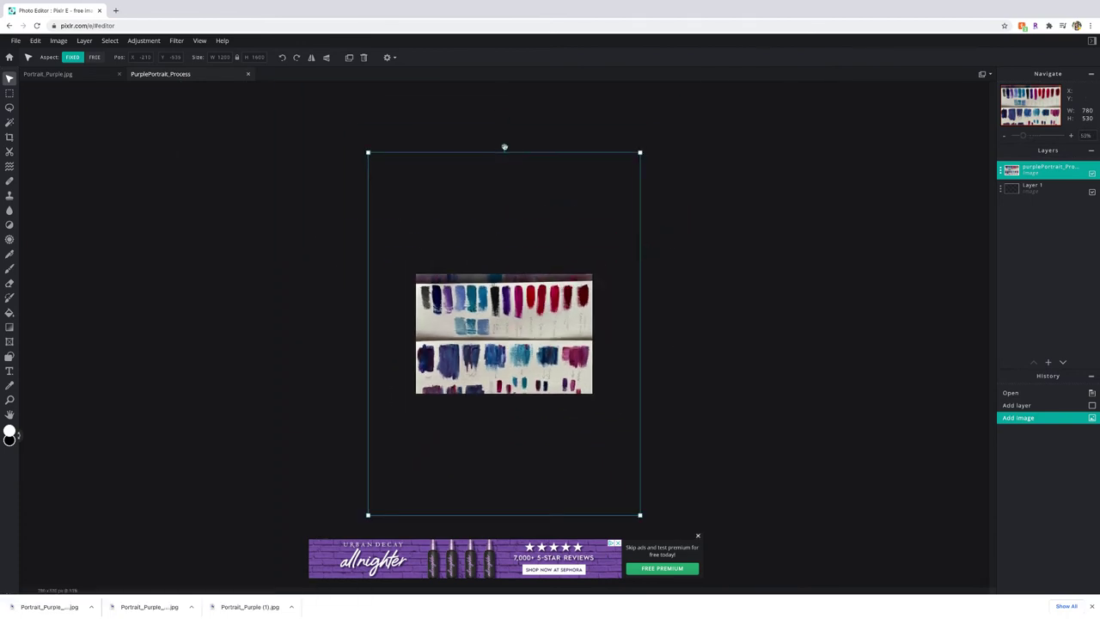
left_click_drag(503, 147, 346, 330)
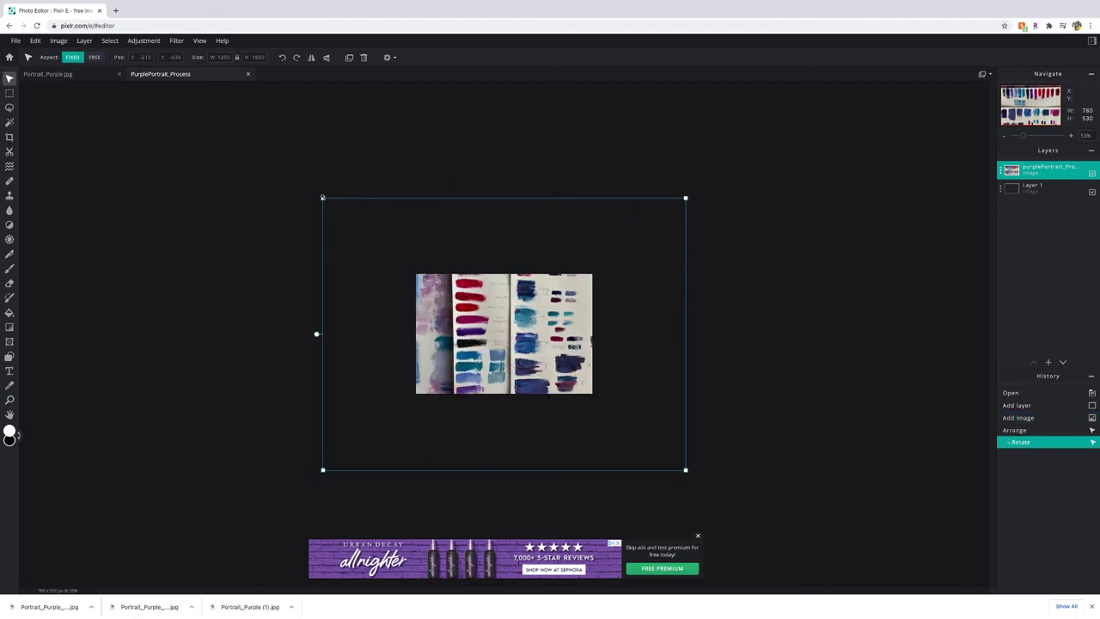
left_click_drag(322, 198, 385, 245)
left_click(166, 160)
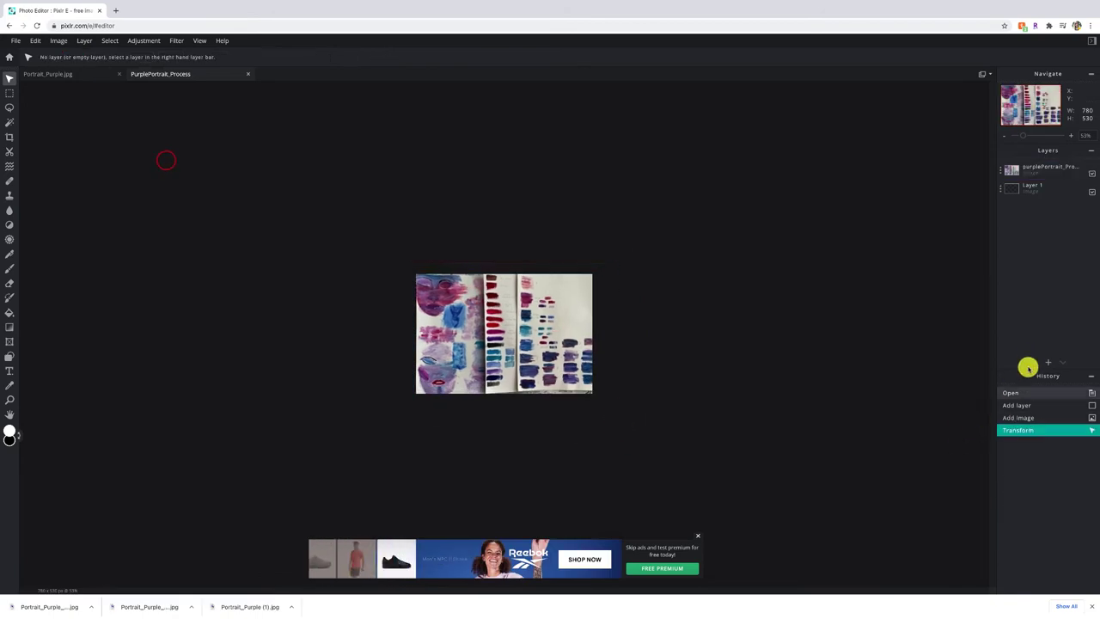
Step: Try adding purplePortrait_Process3.jpg as an image layer and positioning it over the right half of the color swatch photo
left_click(1048, 362)
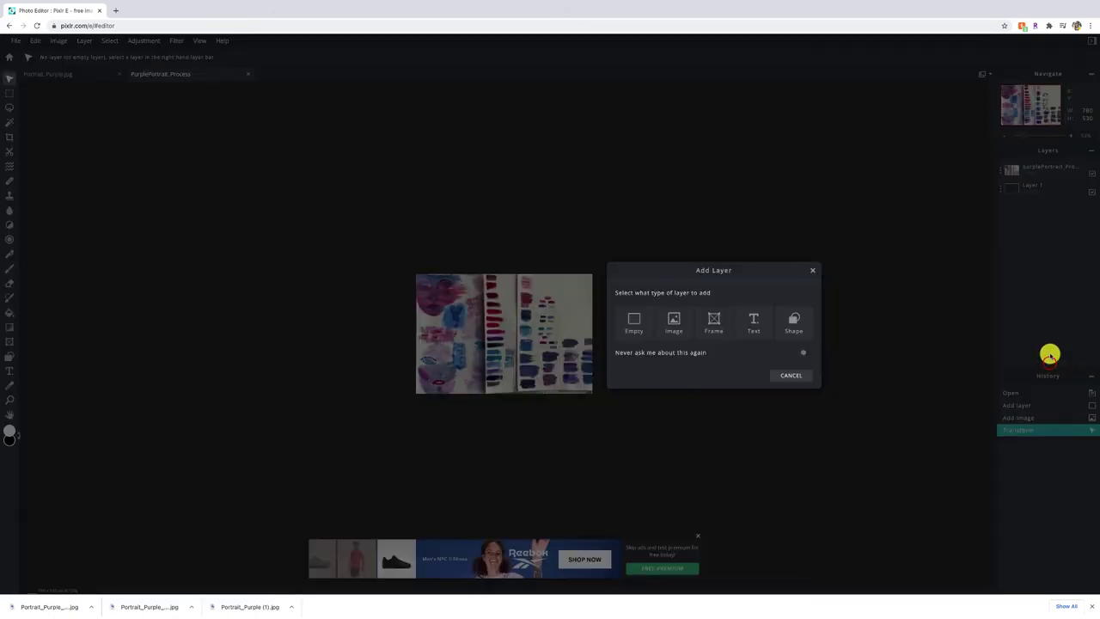
left_click(679, 323)
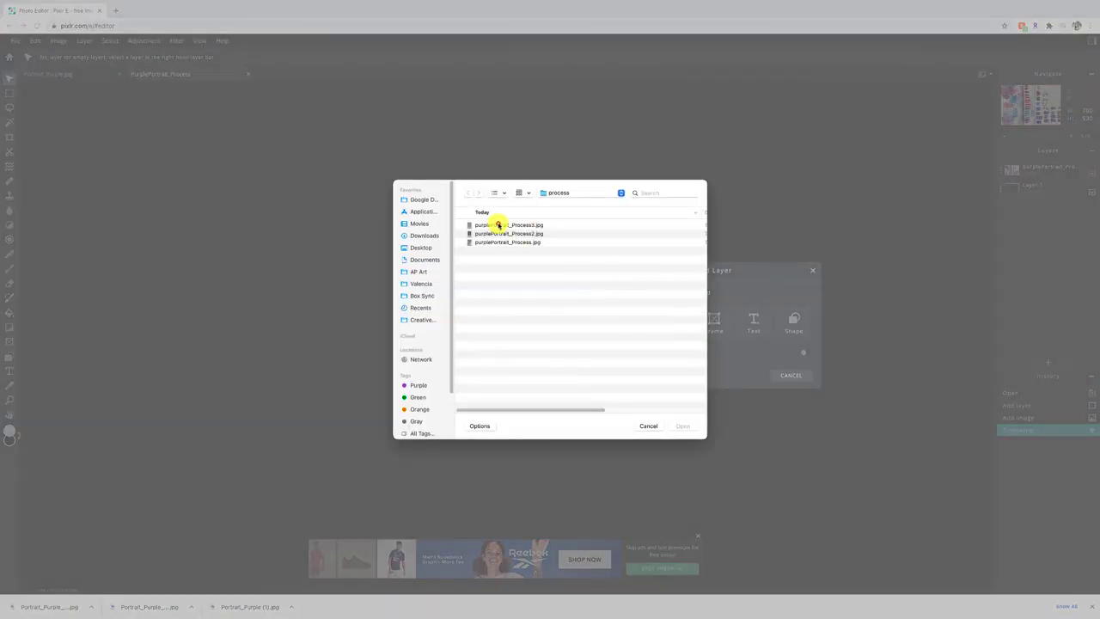
left_click(499, 225)
double_click(499, 225)
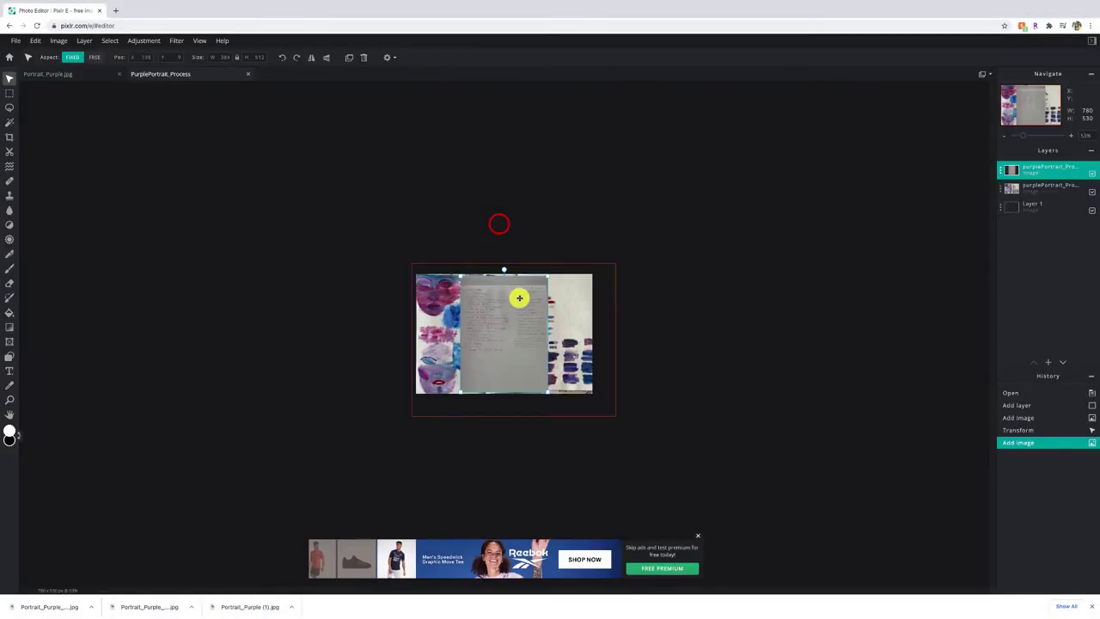
left_click_drag(529, 297, 562, 310)
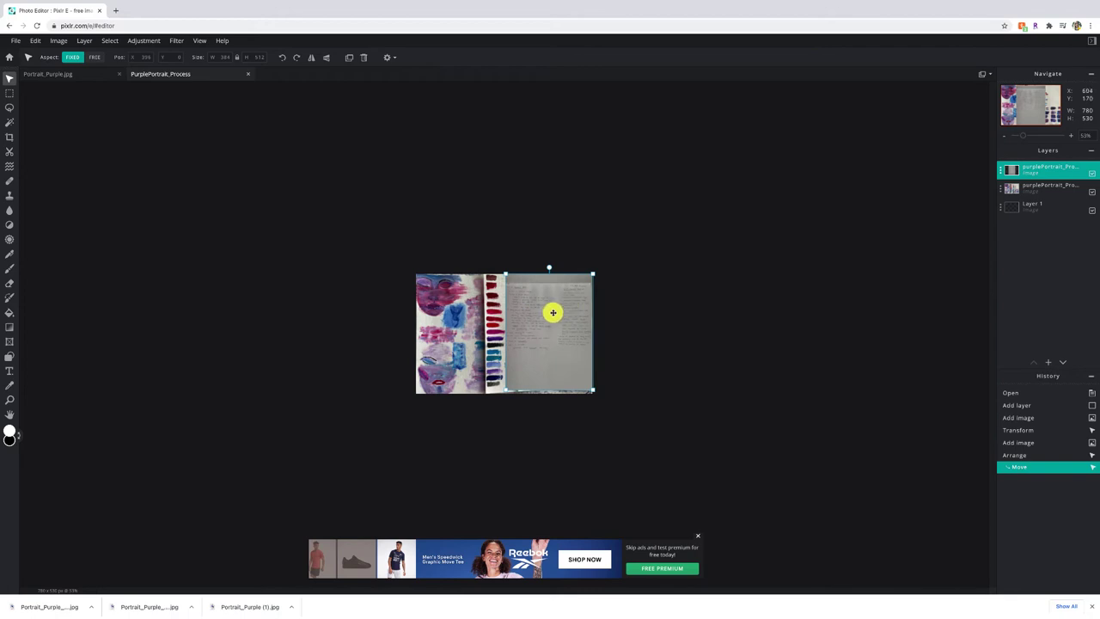
key("ctrl+z")
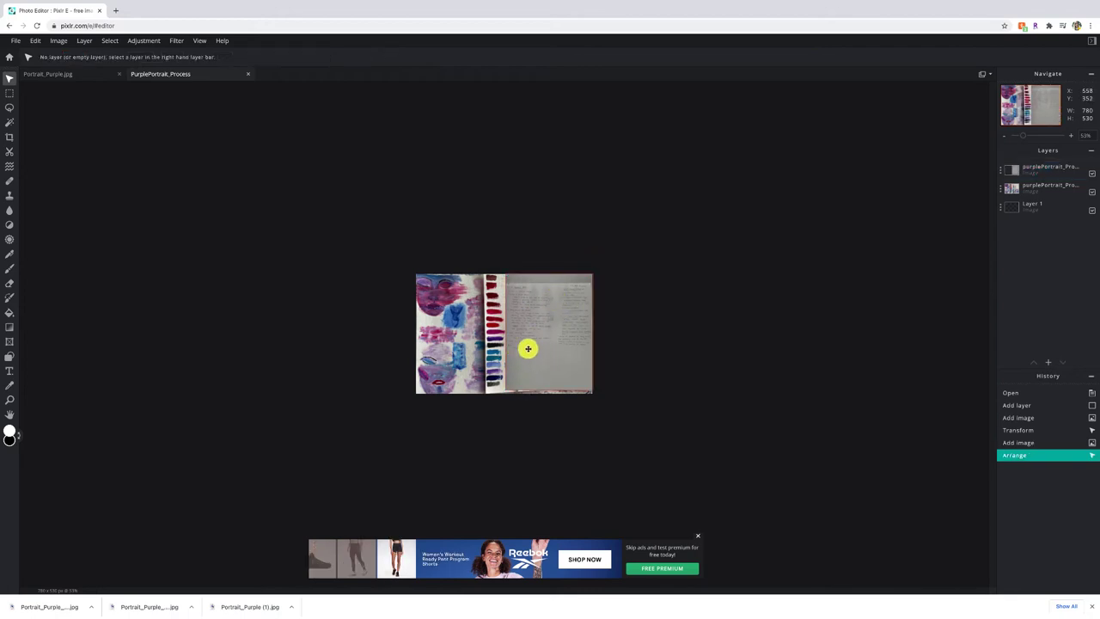
mouse_move(528, 348)
left_mouse_down()
mouse_move(540, 360)
mouse_move(545, 348)
left_mouse_up()
Step: Check the legibility of the handwritten notes layer, delete that layer, and deselect the swatch photo
scroll(546, 347, "up", 2)
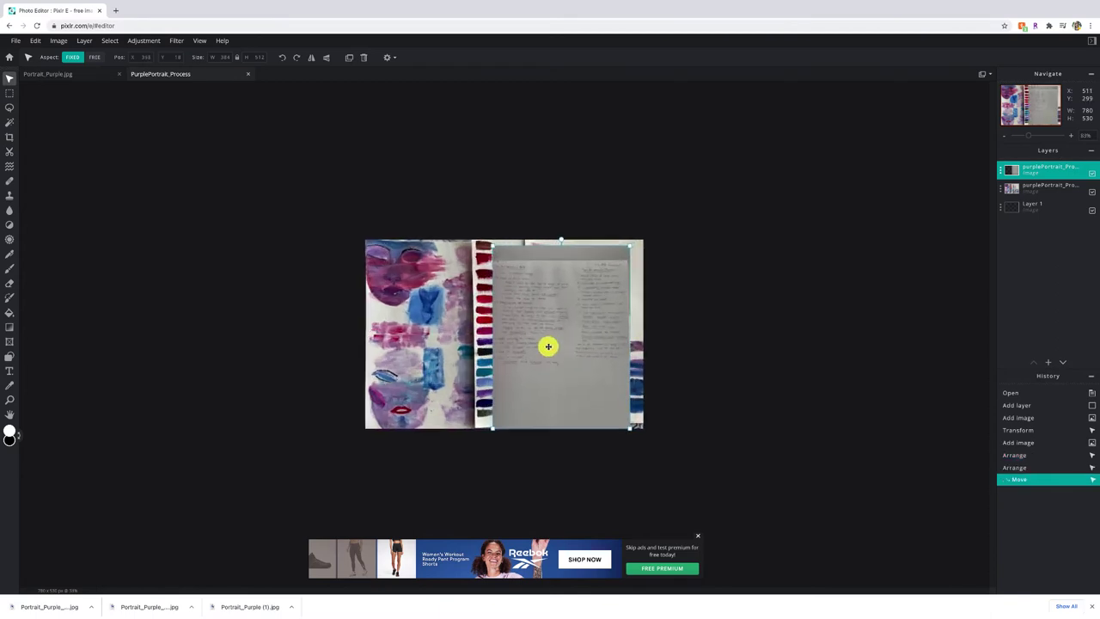
scroll(548, 346, "up", 3)
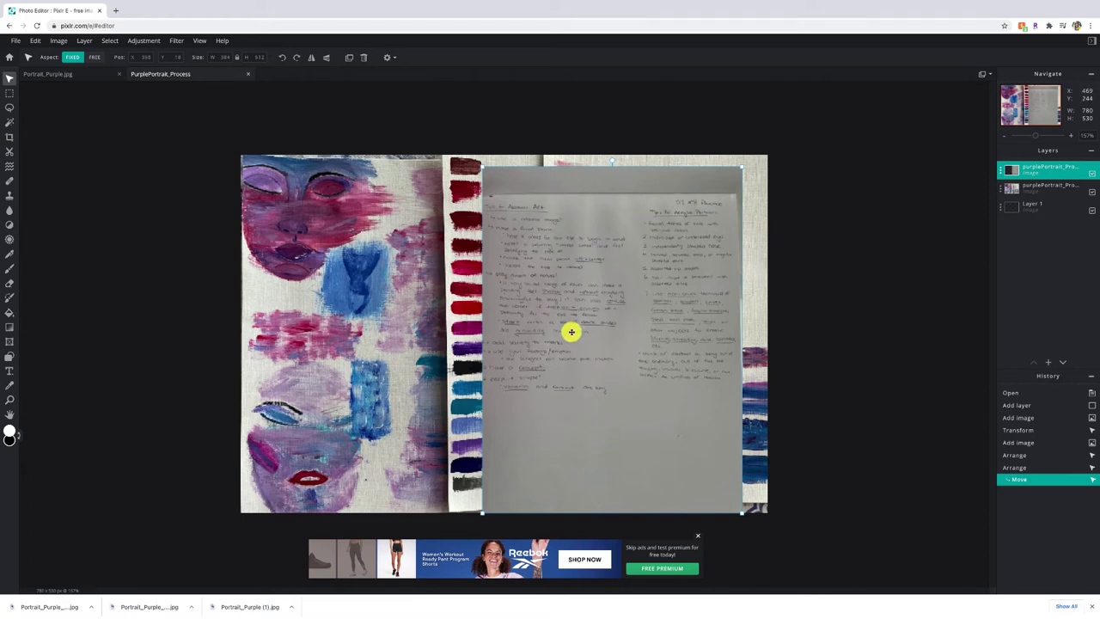
scroll(626, 347, "down", 4)
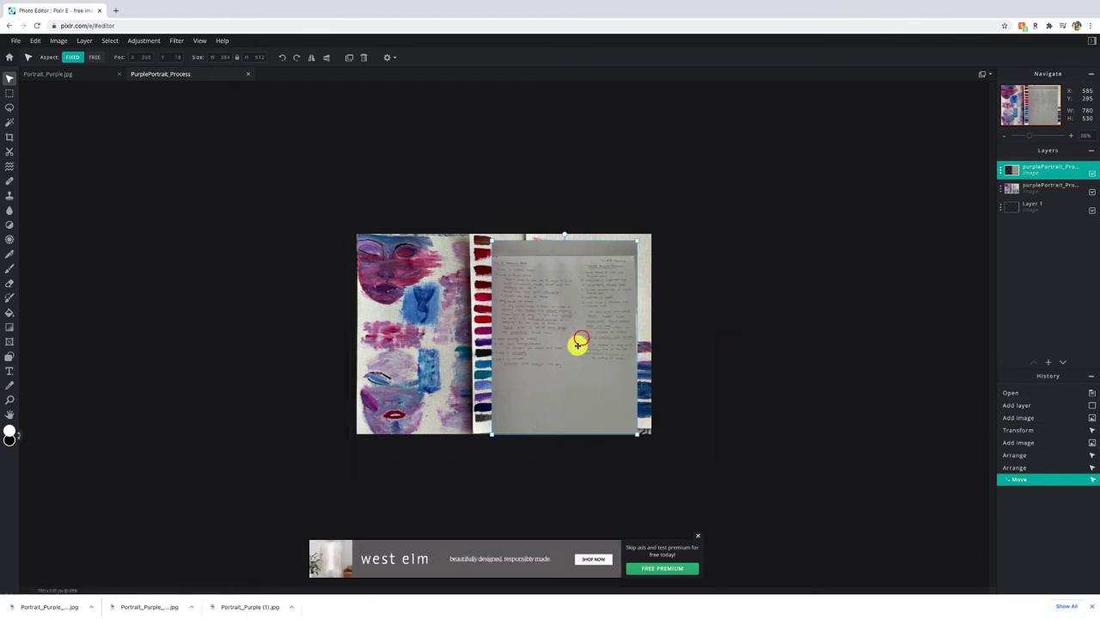
key("Delete")
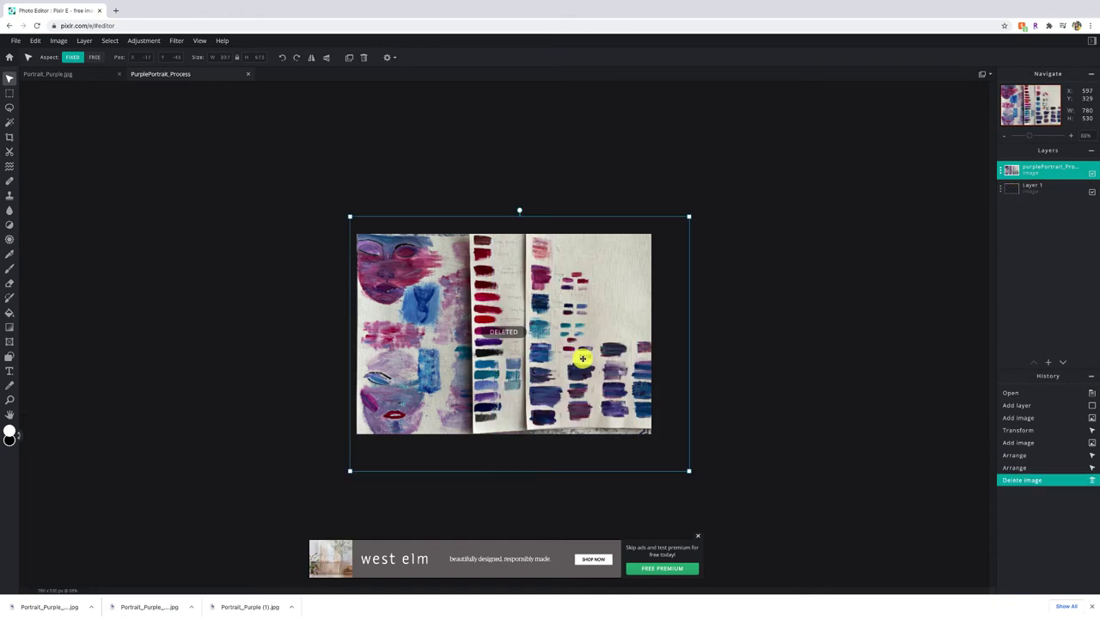
left_click(777, 225)
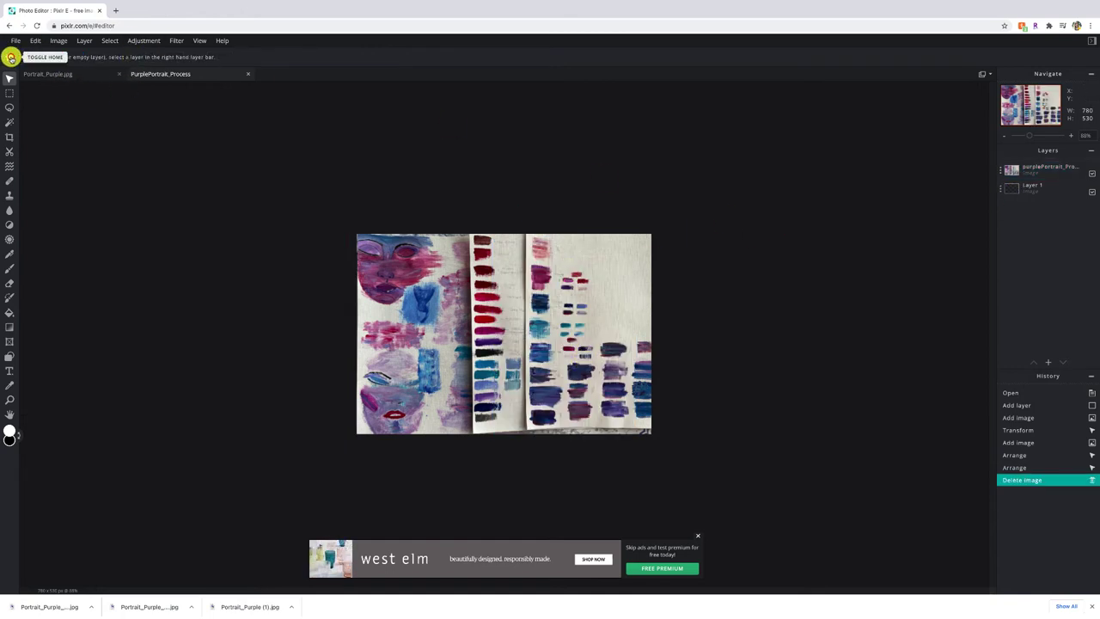
Step: From the home screen, remove the open portrait_purple.jpg project and open purplePortrait_Process3.jpg as its own image
left_click(11, 56)
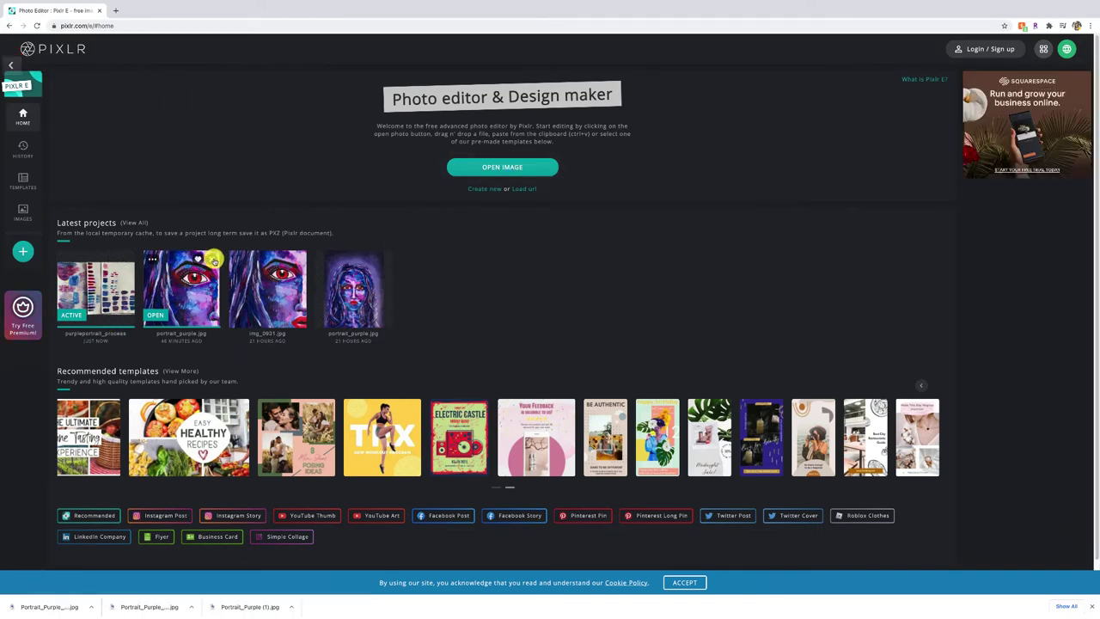
left_click(214, 259)
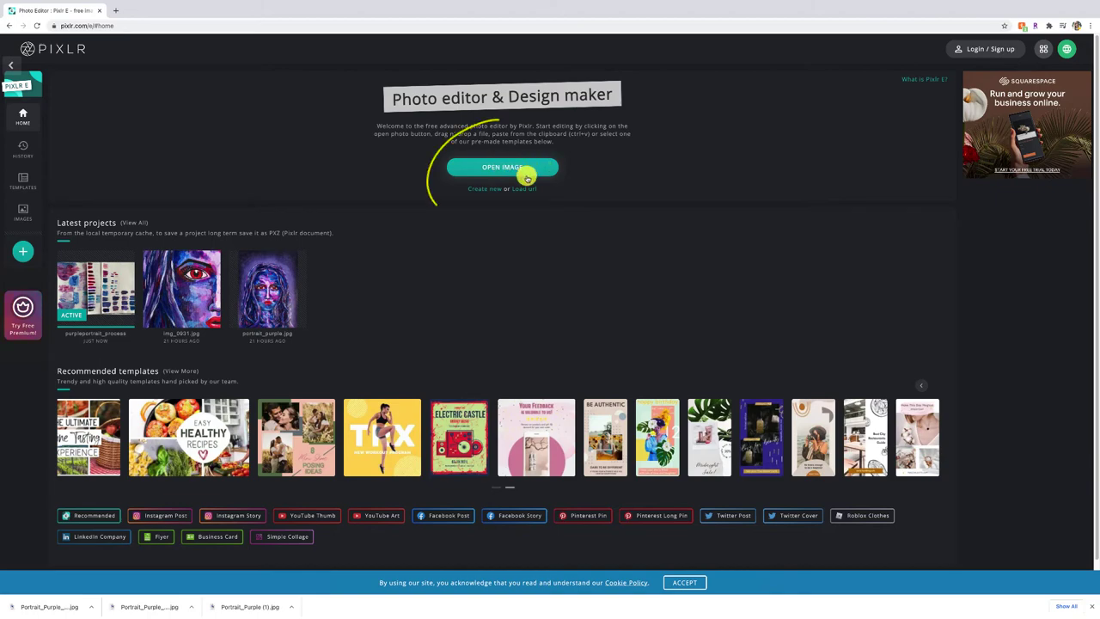
left_click(503, 168)
left_click(500, 222)
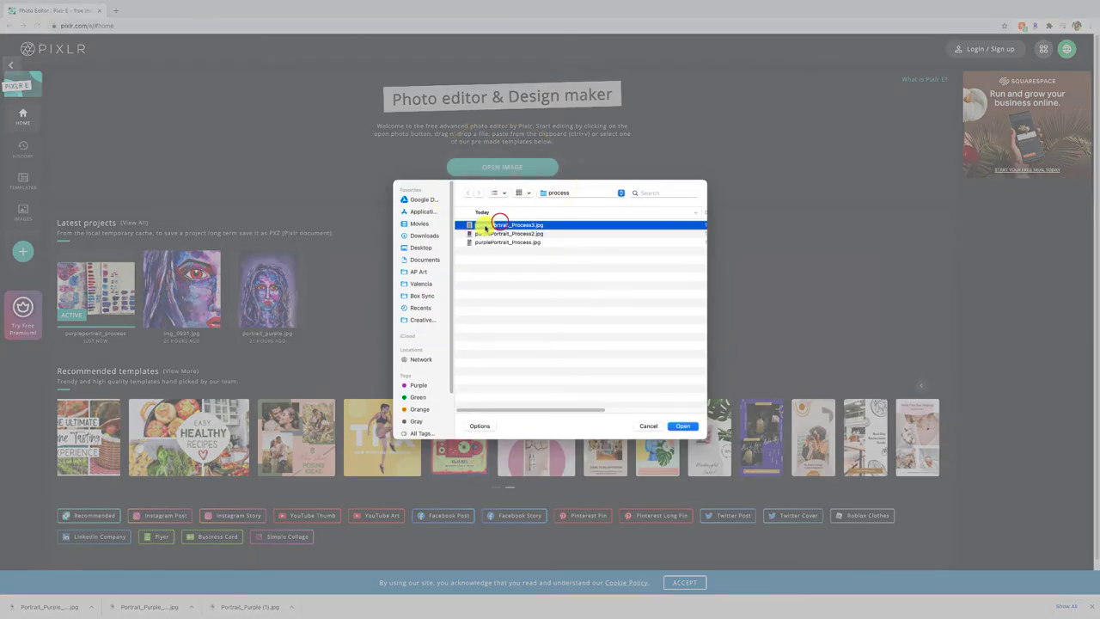
double_click(485, 225)
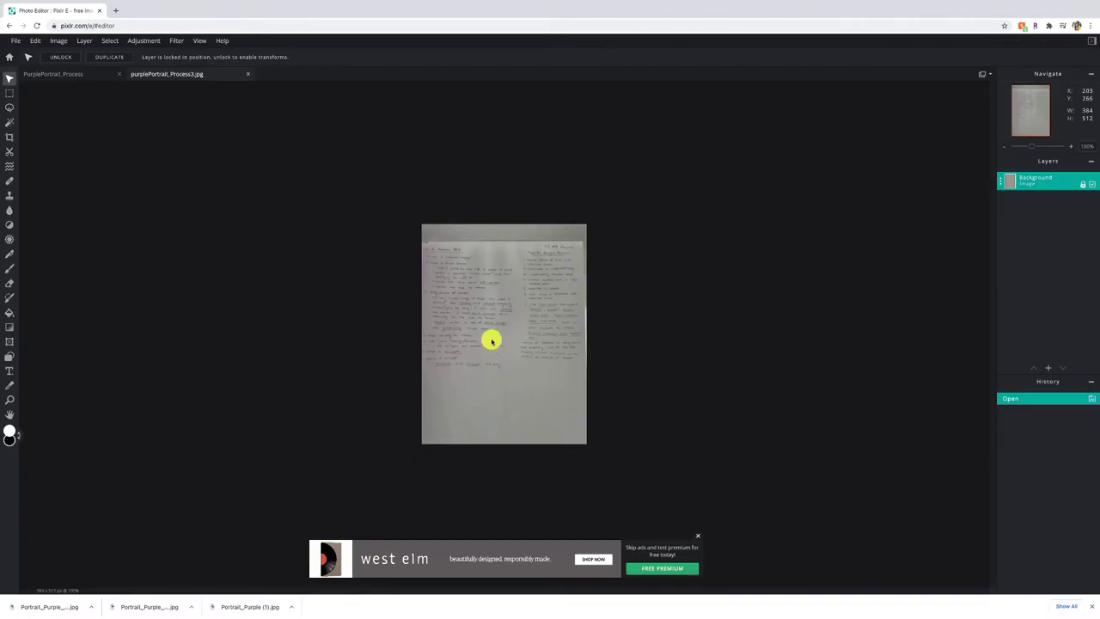
Step: Crop the notes photo at the top and bottom to the handwritten area, about 384 x 305 px
left_click(9, 137)
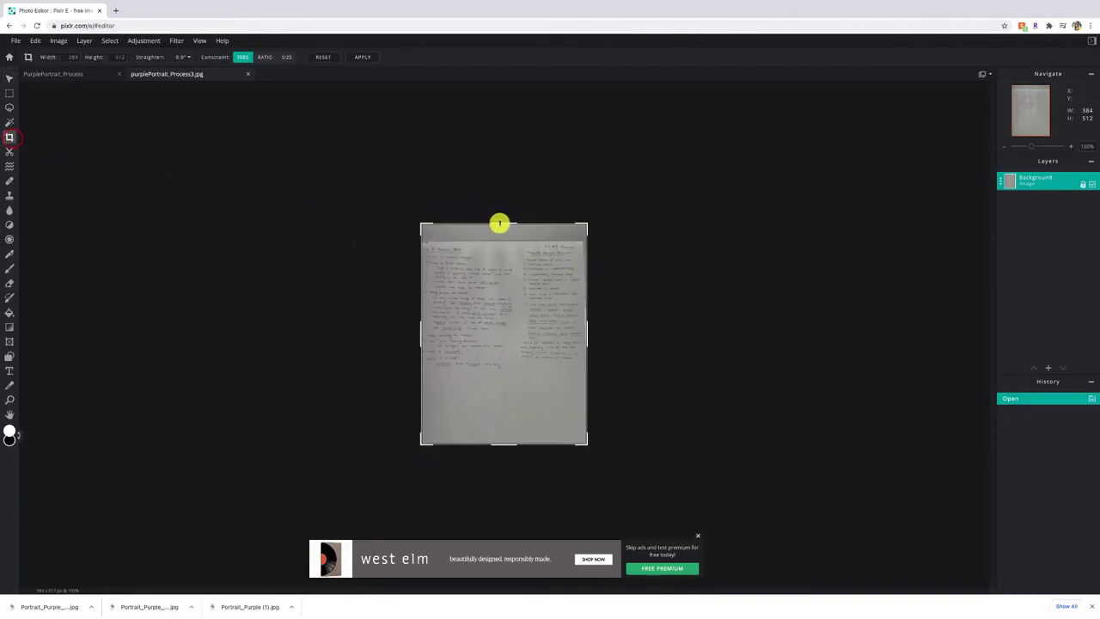
left_click_drag(499, 222, 498, 242)
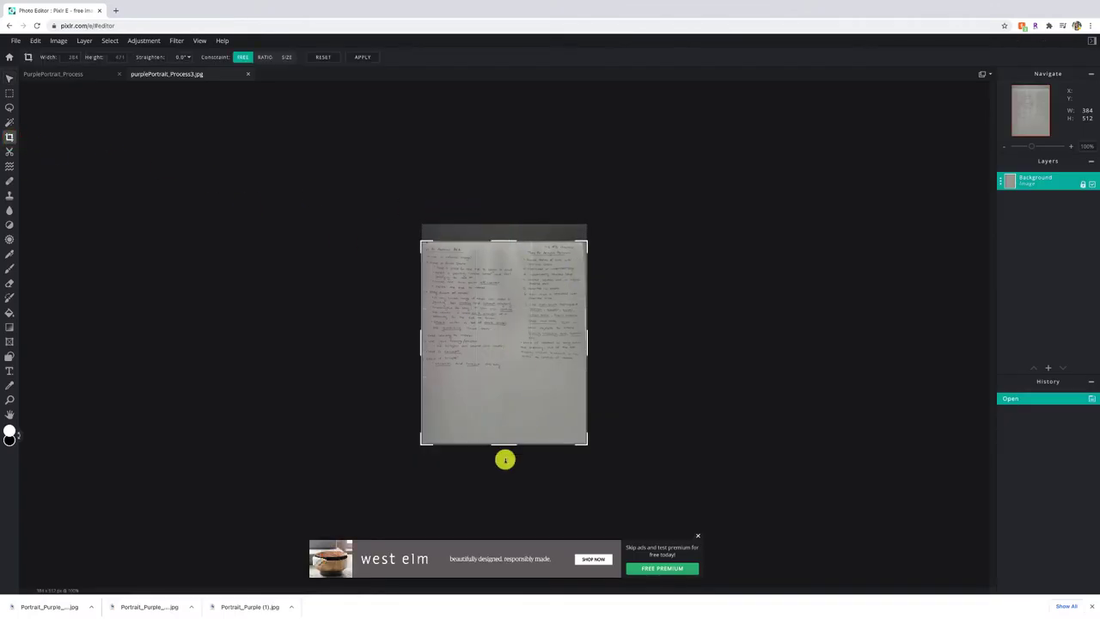
left_click_drag(508, 437, 515, 375)
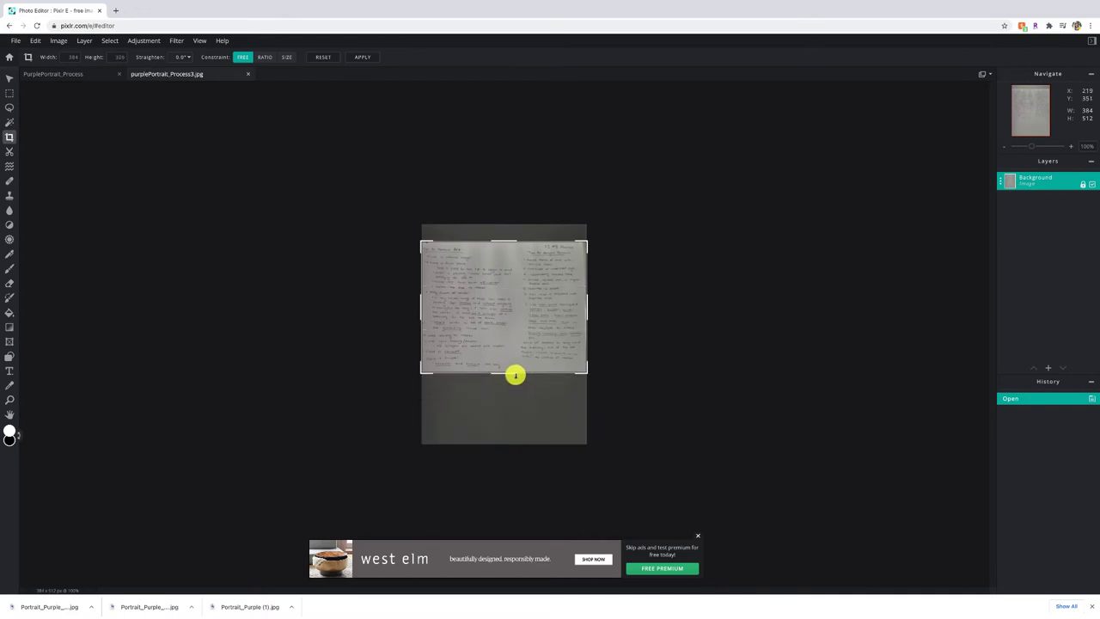
key("Return")
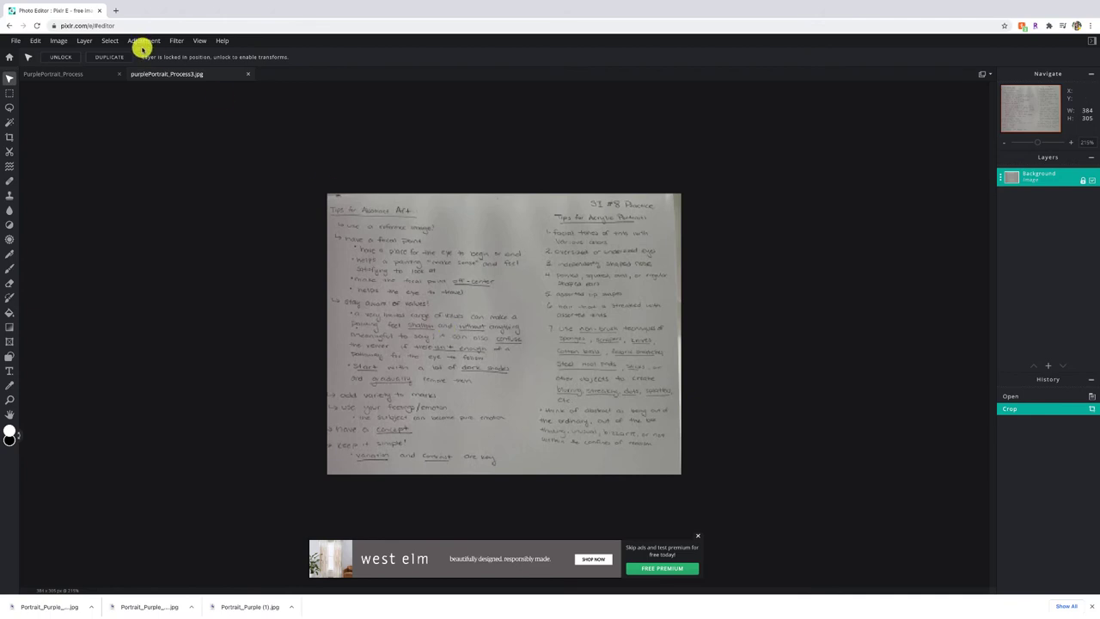
left_click(63, 42)
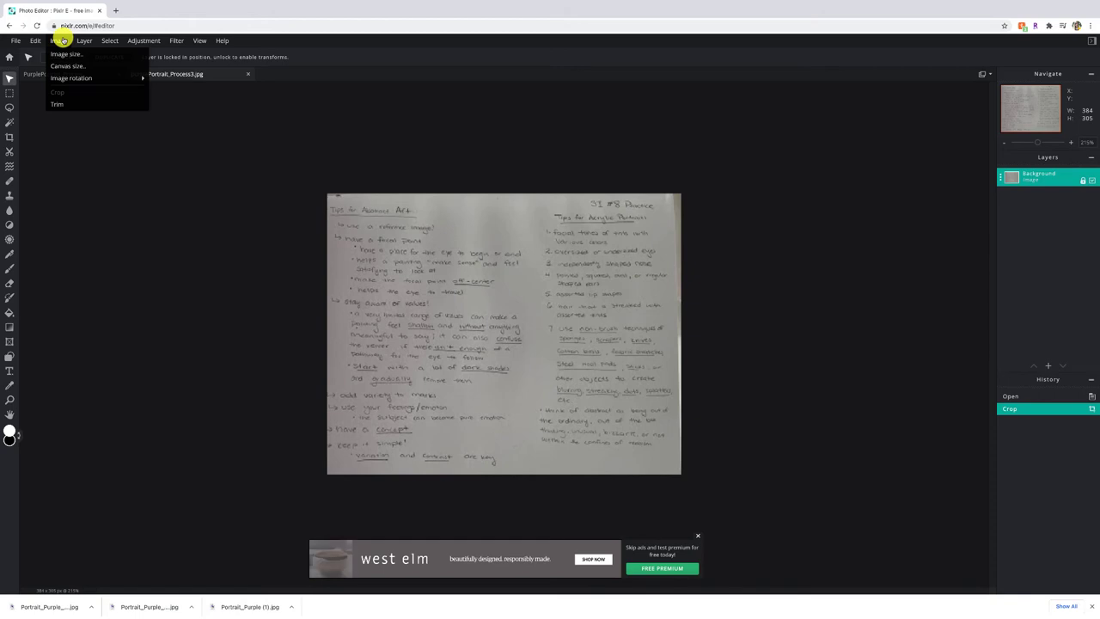
left_click(60, 39)
left_click(60, 58)
left_click(85, 40)
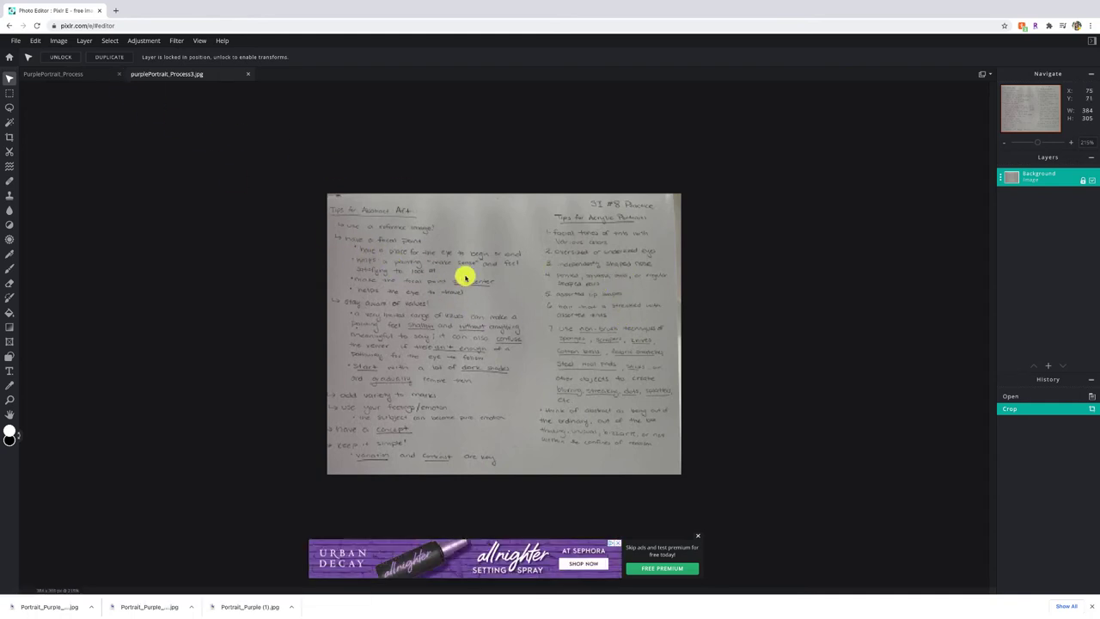
left_click(84, 40)
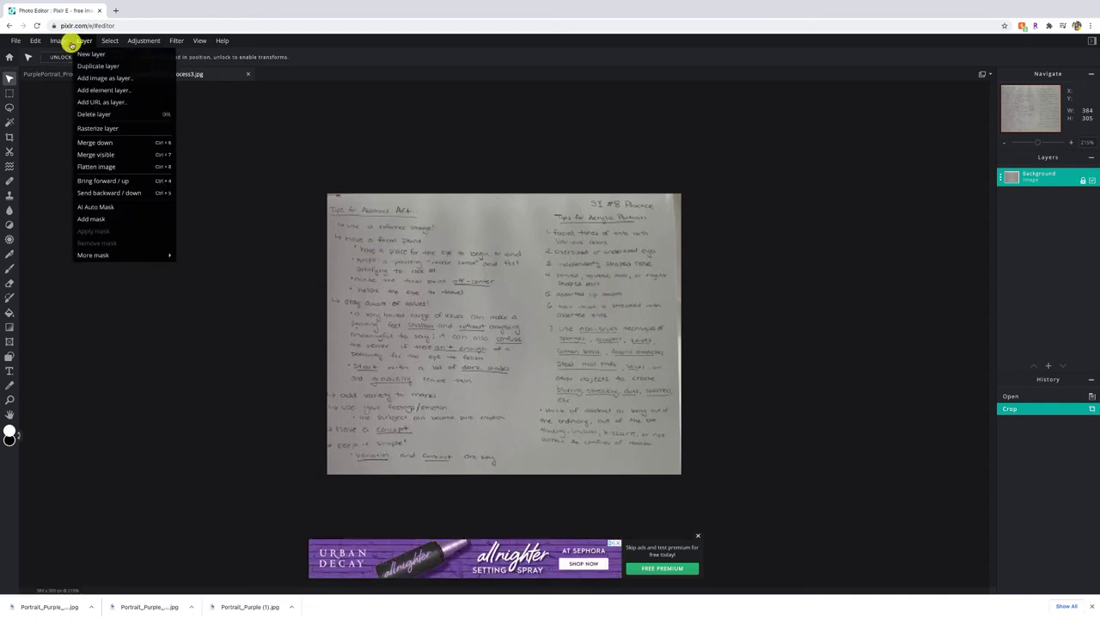
mouse_move(62, 43)
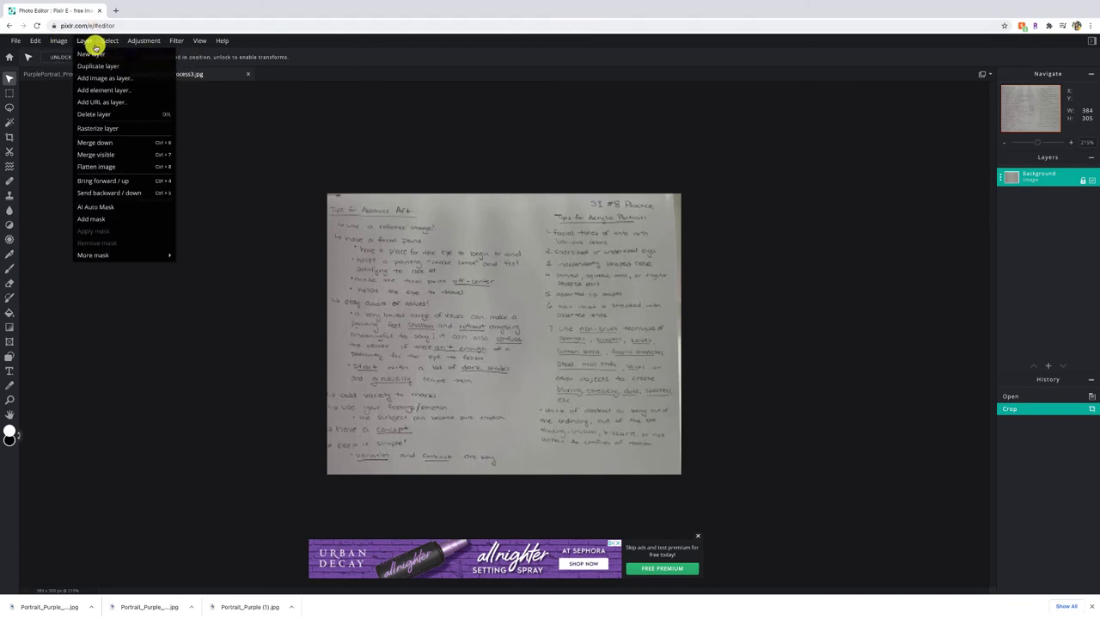
Step: Apply a Levels adjustment to the notes photo with the input black point at 67 and white point at 163
mouse_move(153, 42)
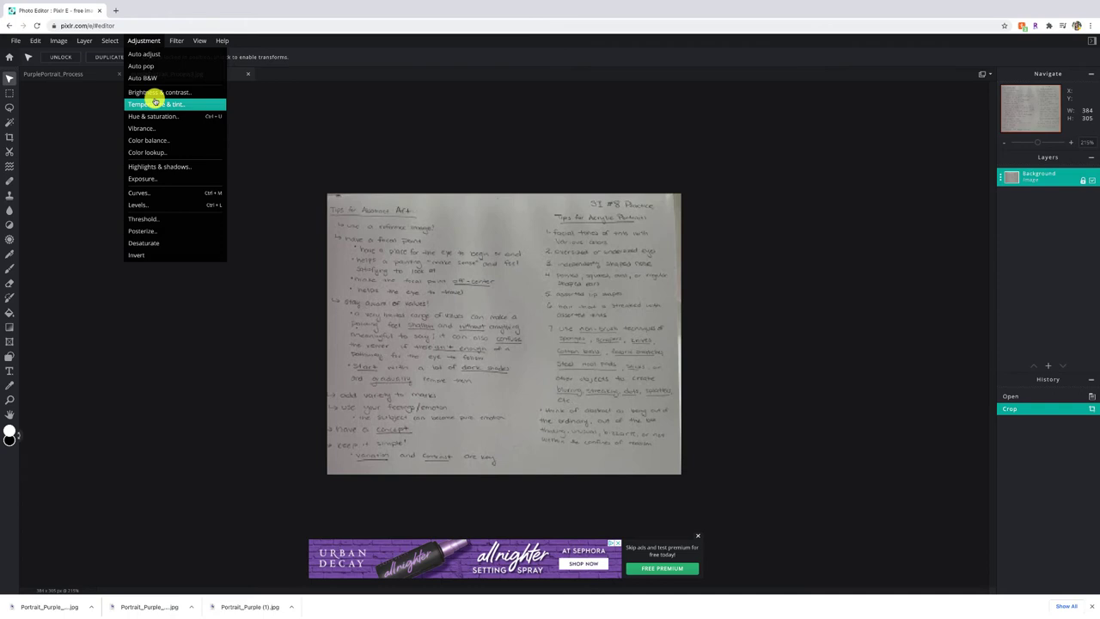
left_click(148, 204)
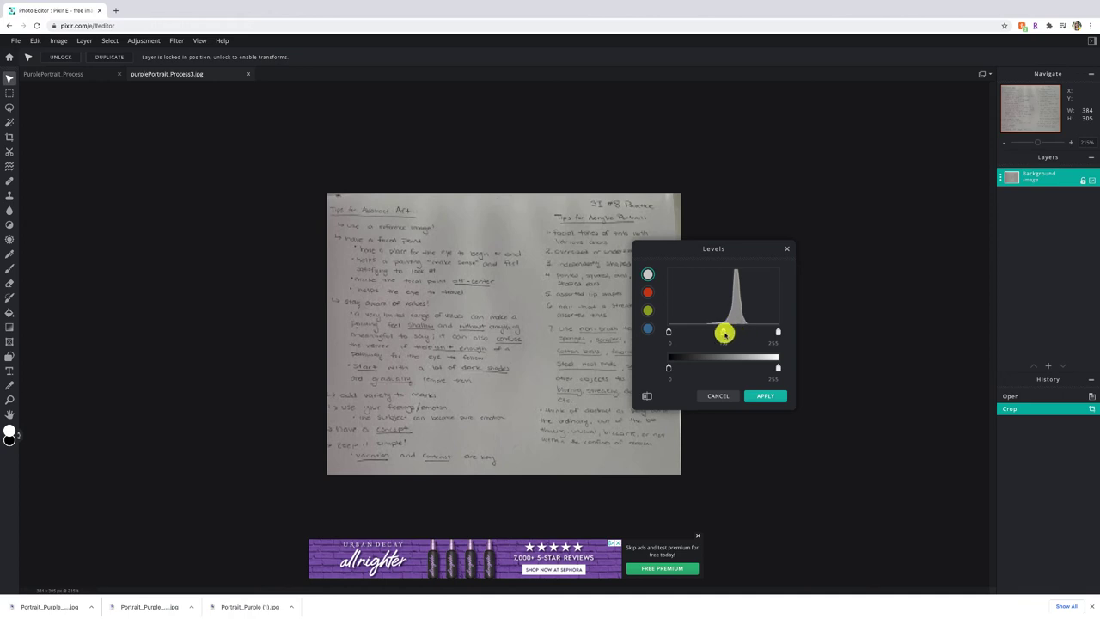
left_click_drag(669, 334, 694, 333)
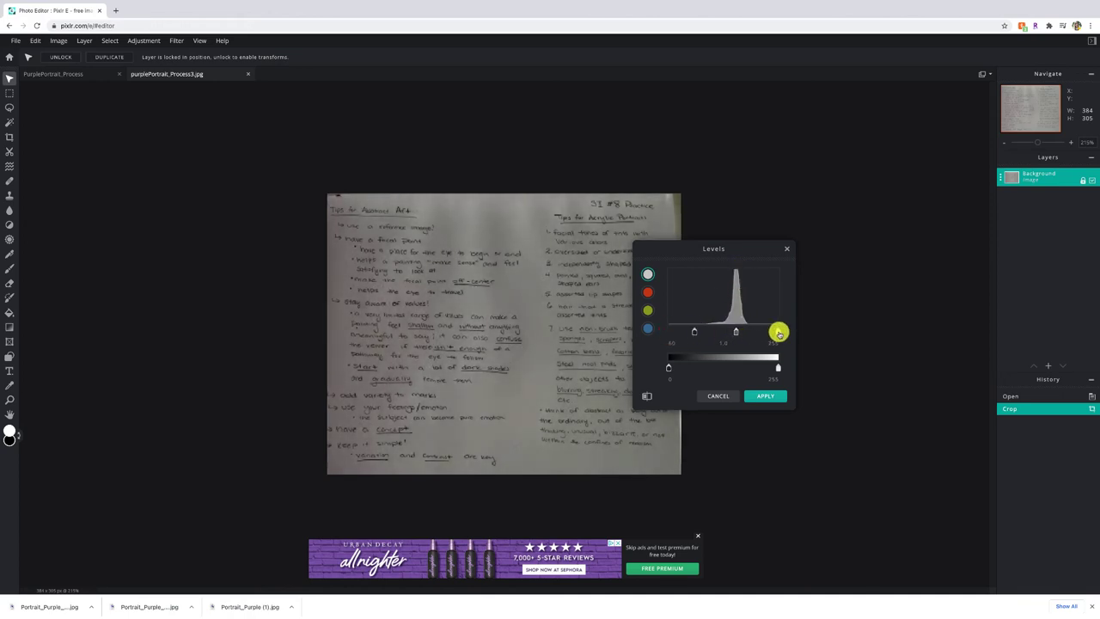
mouse_move(778, 332)
left_mouse_down()
mouse_move(696, 333)
mouse_move(740, 333)
left_mouse_up()
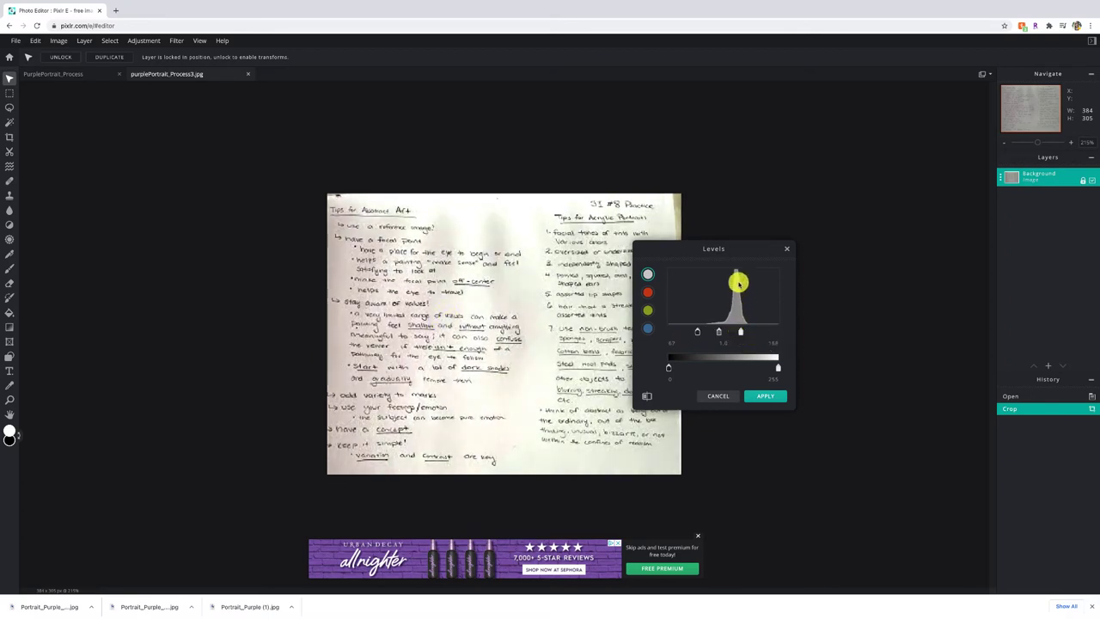
left_click_drag(741, 333, 738, 333)
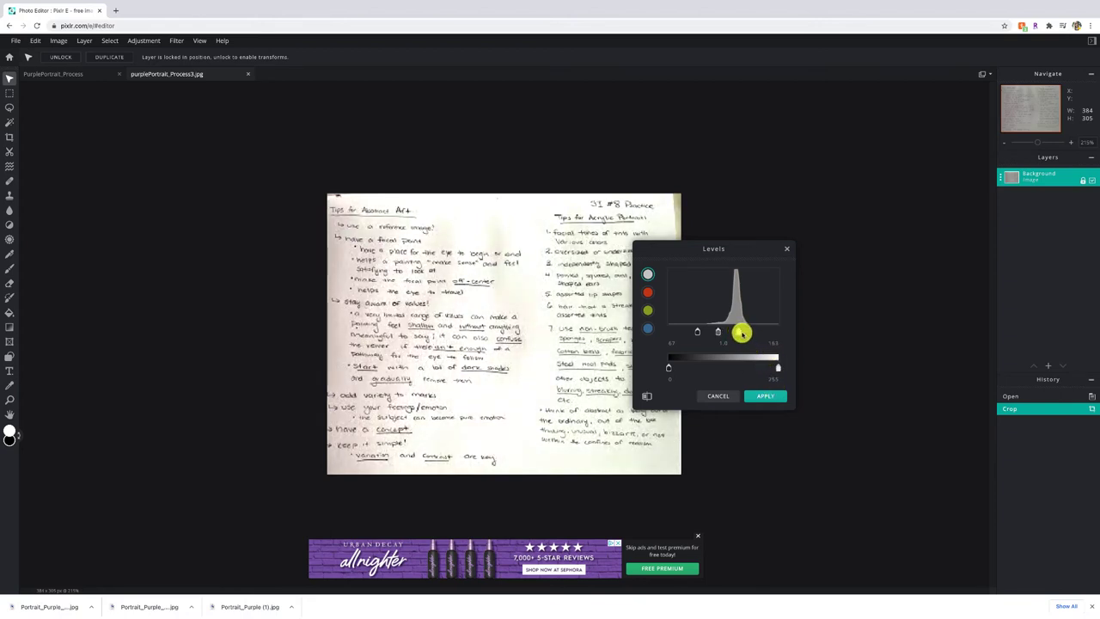
left_click(764, 396)
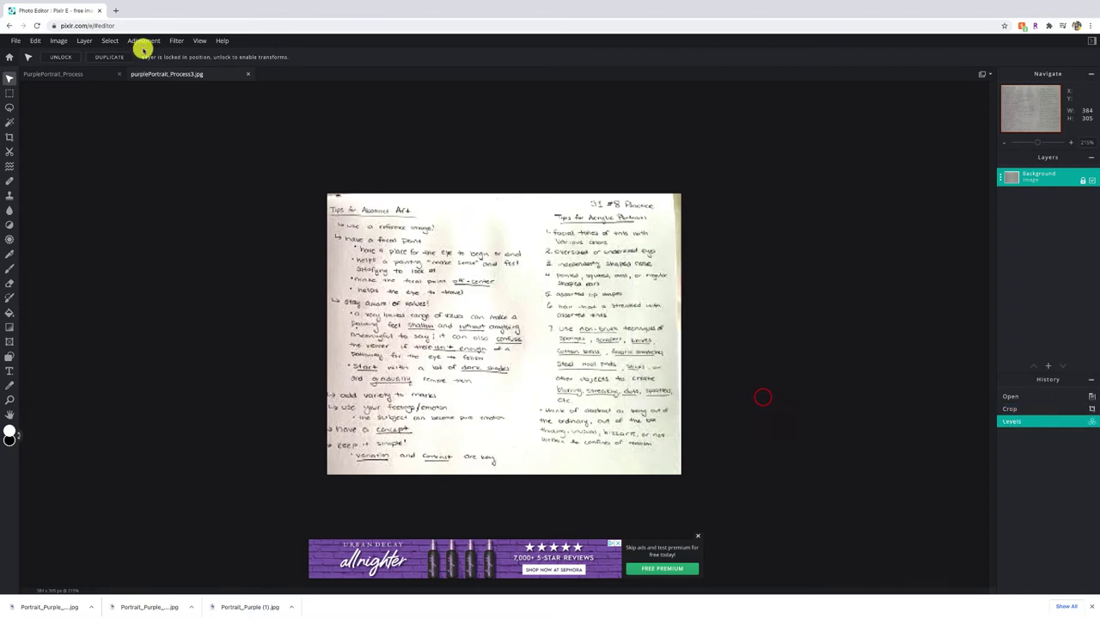
Step: Cool the notes photo by applying a temperature of about -13 with Temperature & tint
left_click(66, 41)
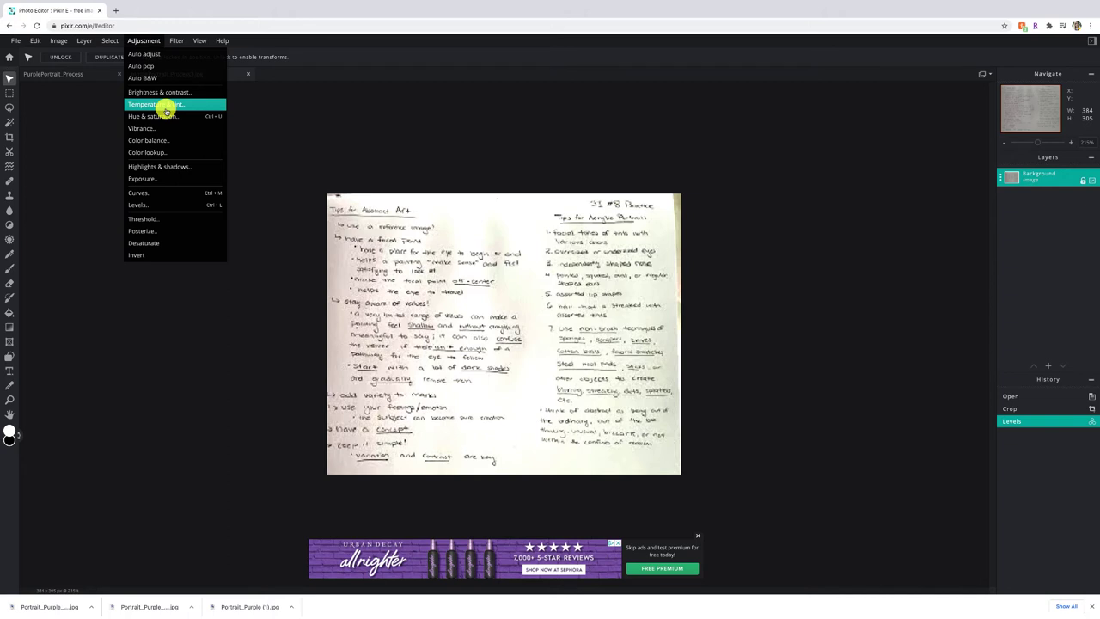
left_click(163, 105)
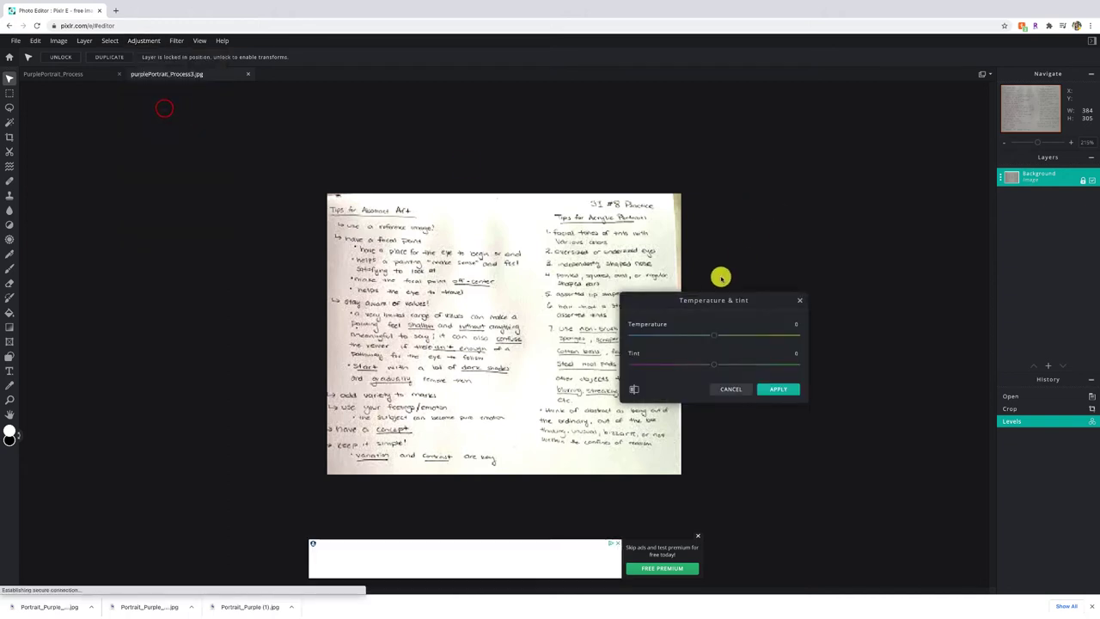
left_click_drag(712, 334, 703, 335)
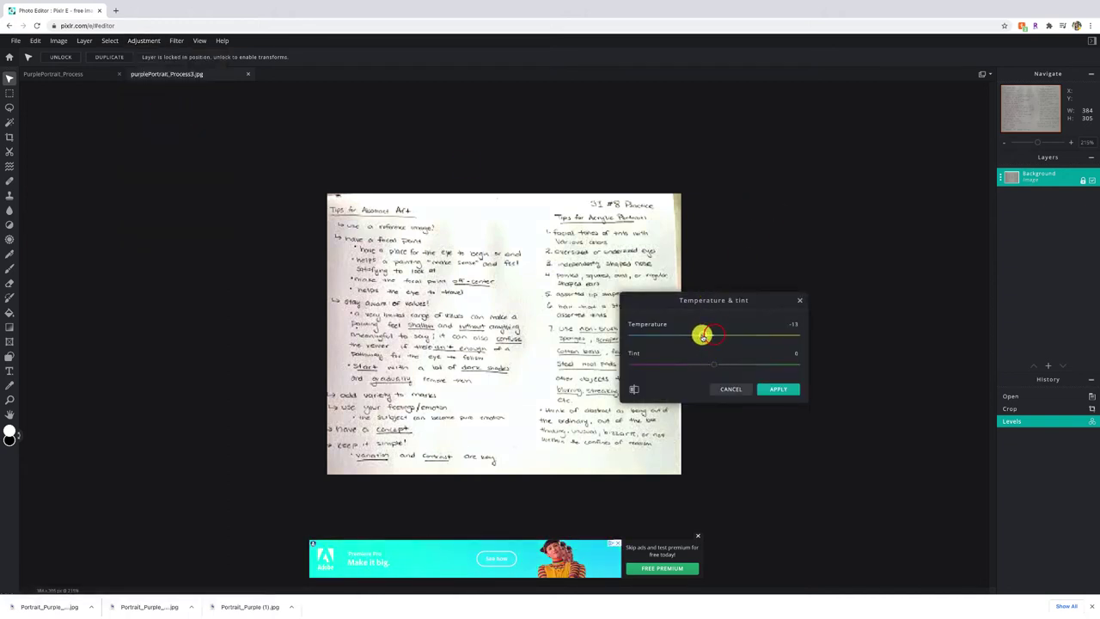
left_click(778, 388)
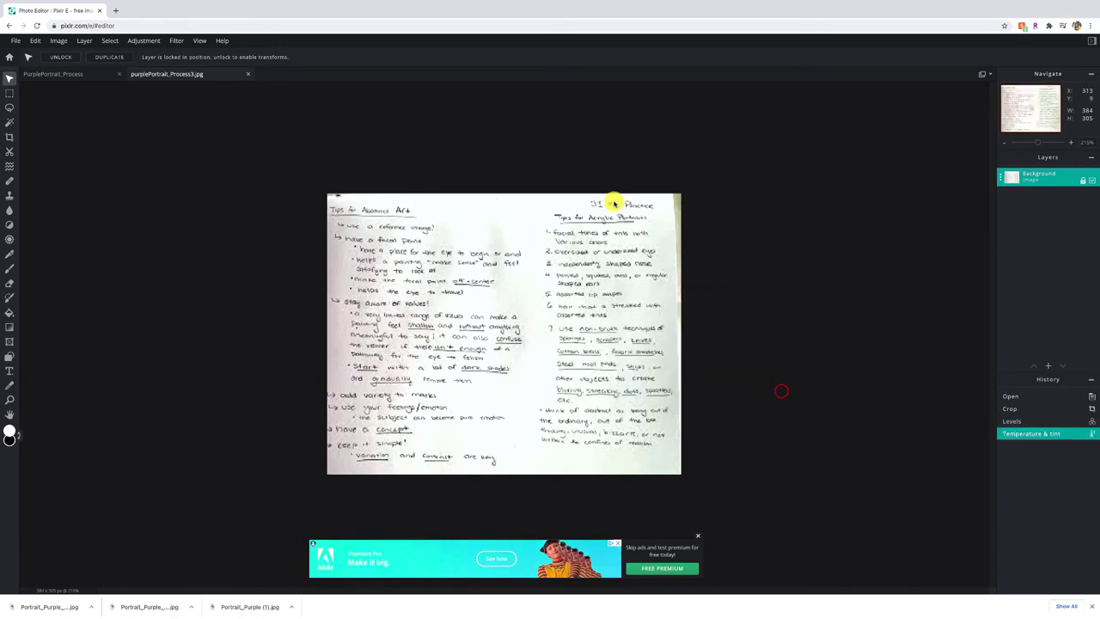
Step: Save the notes image as the JPG Process_Notes at 100% quality
left_click(14, 42)
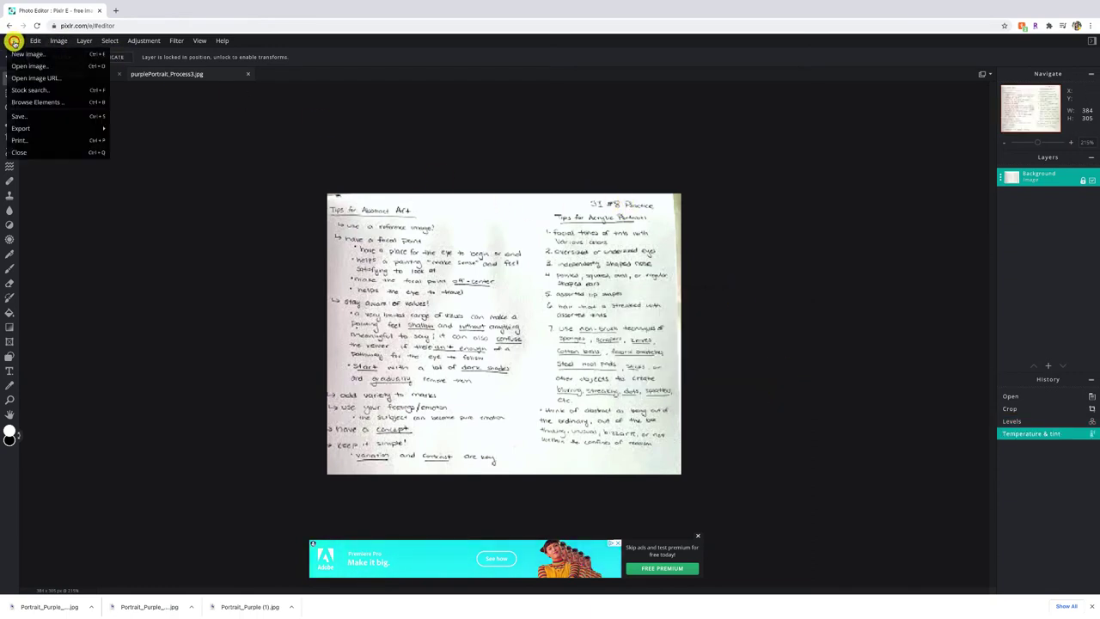
left_click(31, 117)
left_click_drag(787, 288, 687, 277)
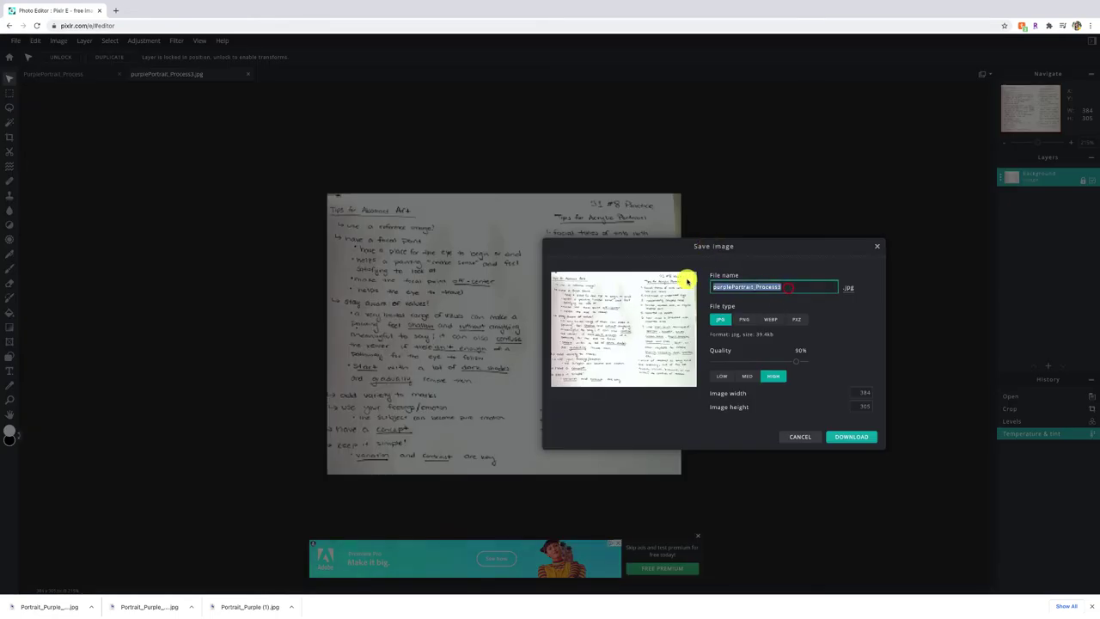
type("Process_Notes")
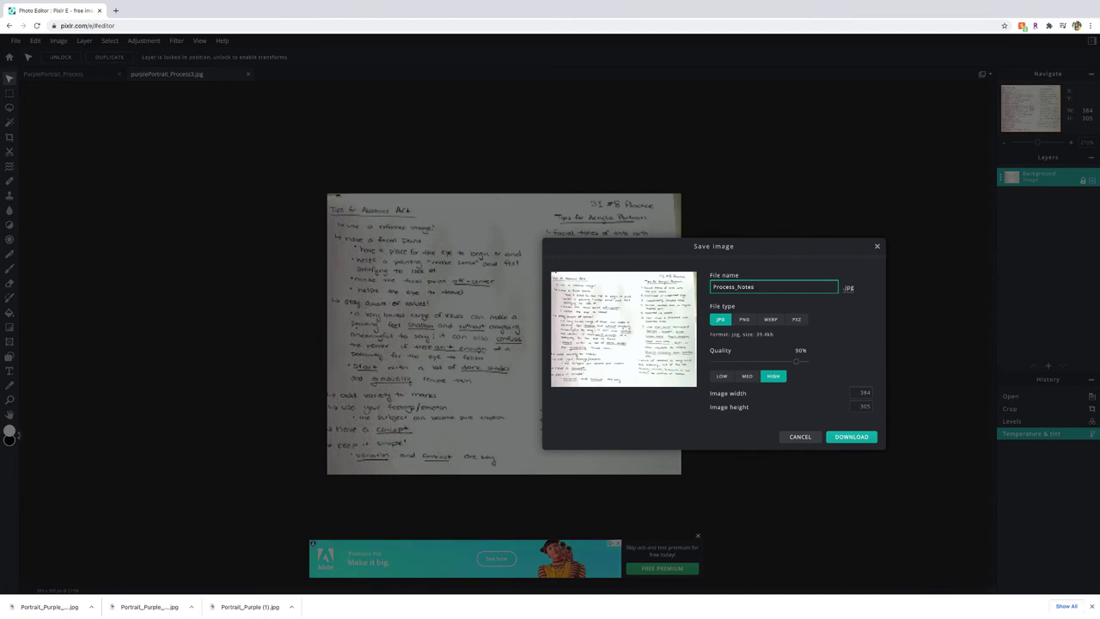
left_click_drag(798, 360, 844, 365)
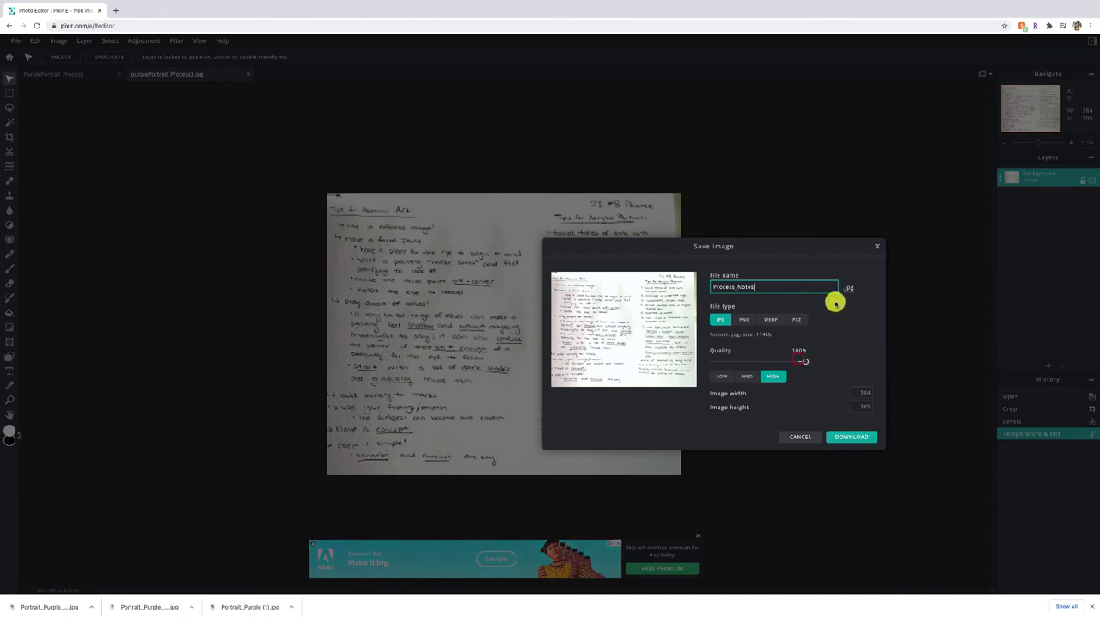
left_click(858, 435)
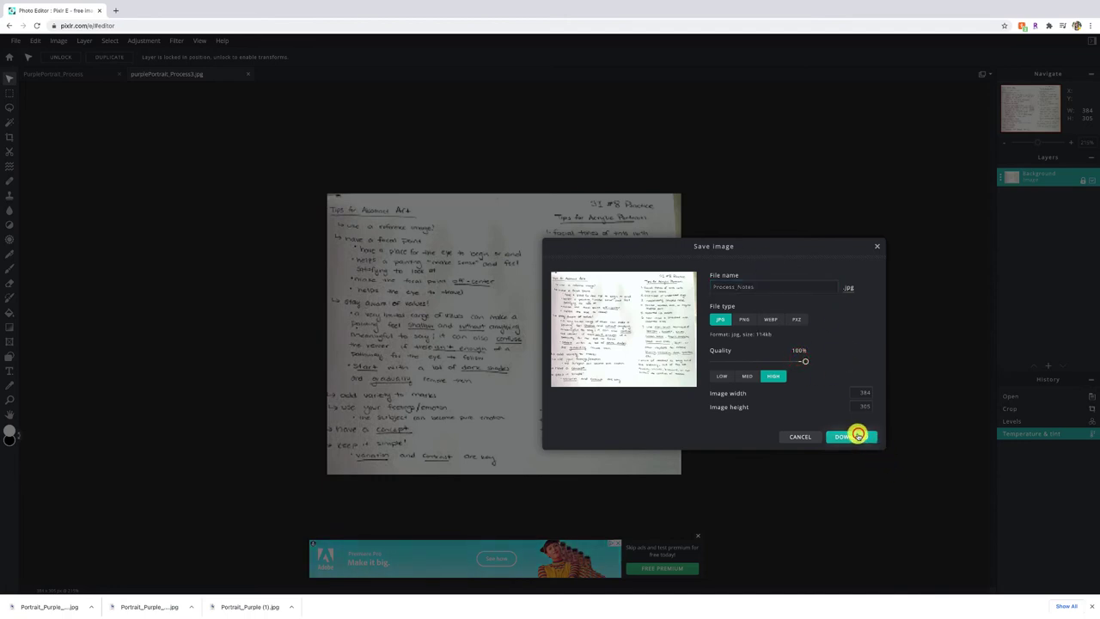
Step: Dismiss the ad and the download confirmation, and close the banner ad below the canvas
left_click(731, 192)
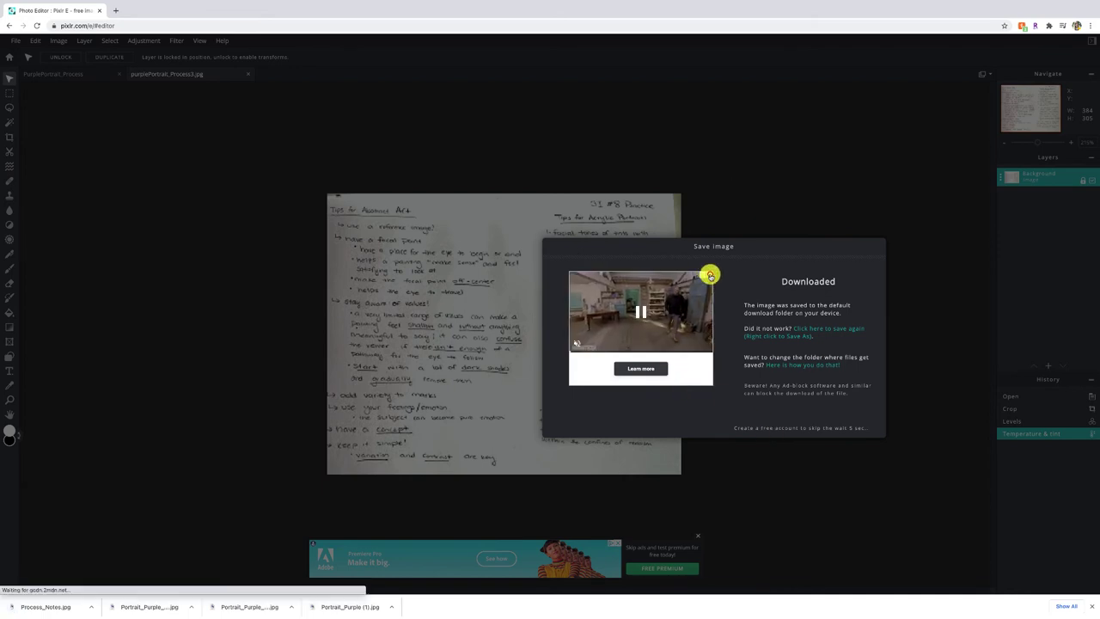
left_click(709, 274)
left_click(759, 202)
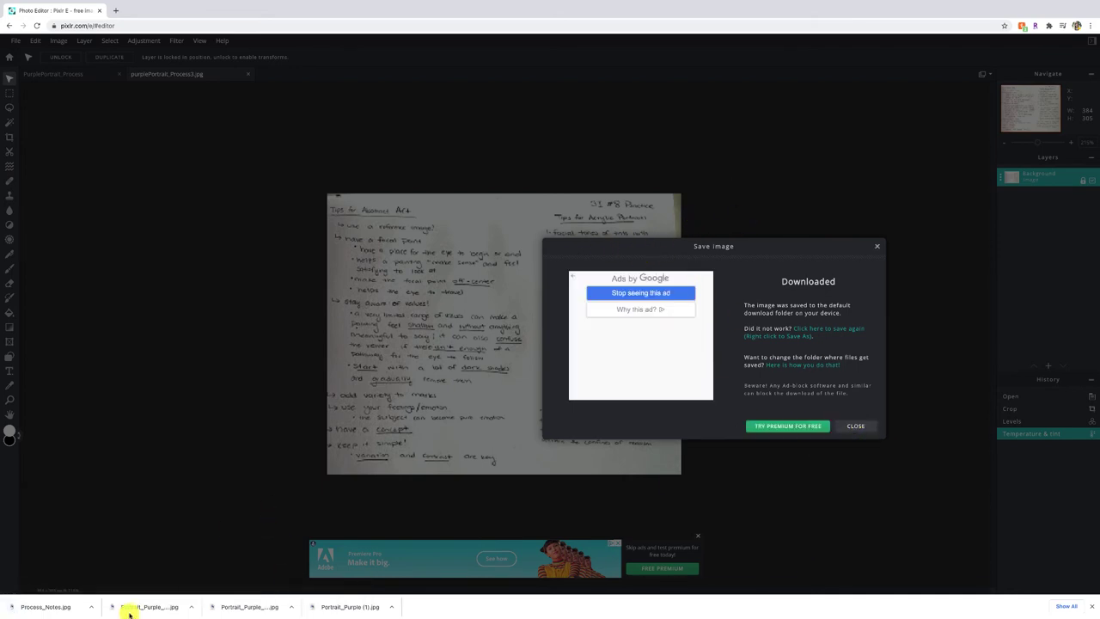
left_click(859, 426)
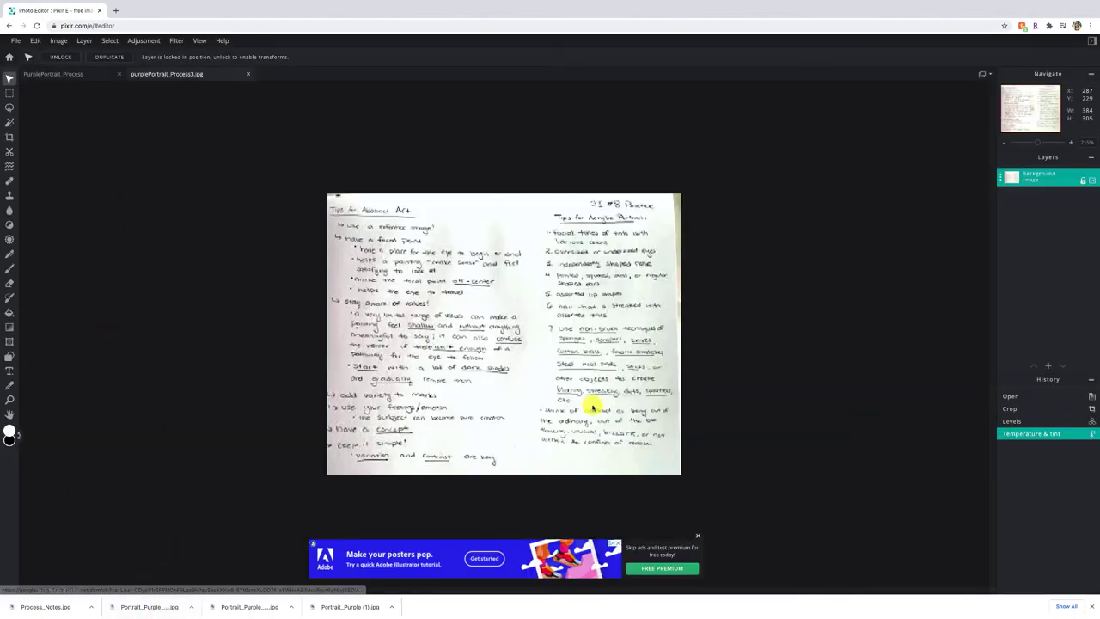
left_click(699, 537)
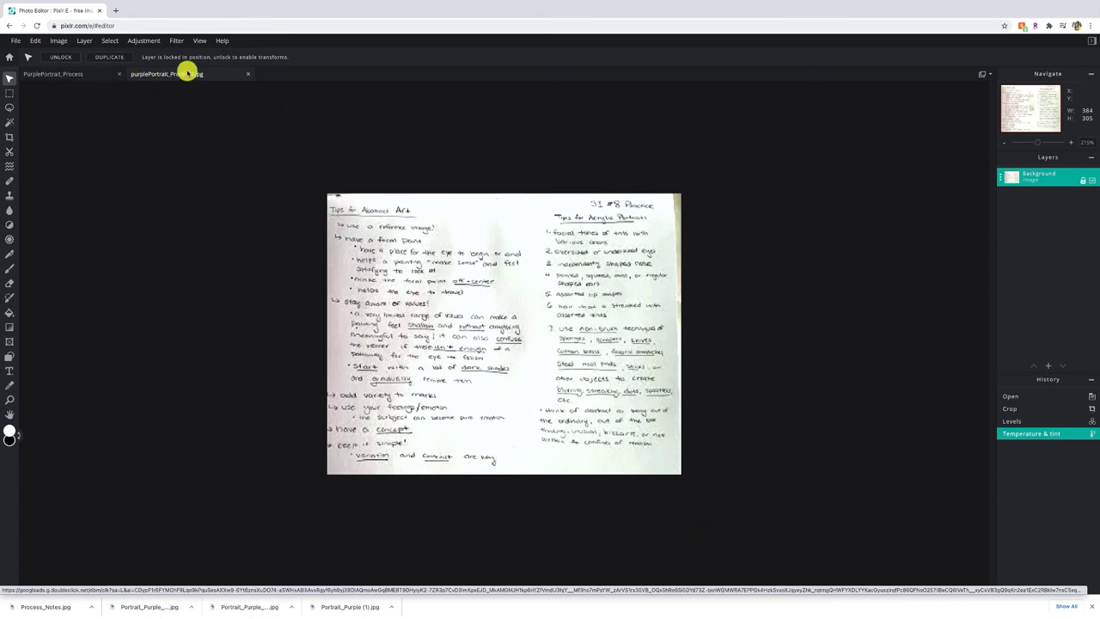
Step: In the PurplePortrait_Process image, add Process_Notes.jpg as an image layer and place it in the canvas's upper-right corner
left_click(75, 74)
left_click(180, 75)
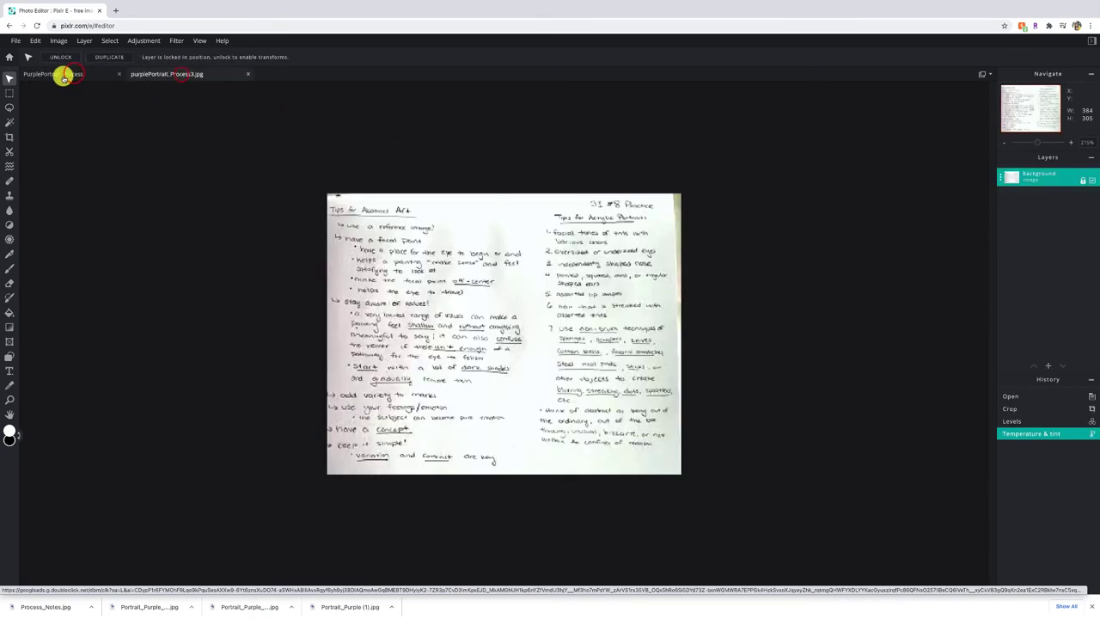
left_click(61, 76)
left_click(194, 75)
left_click(87, 75)
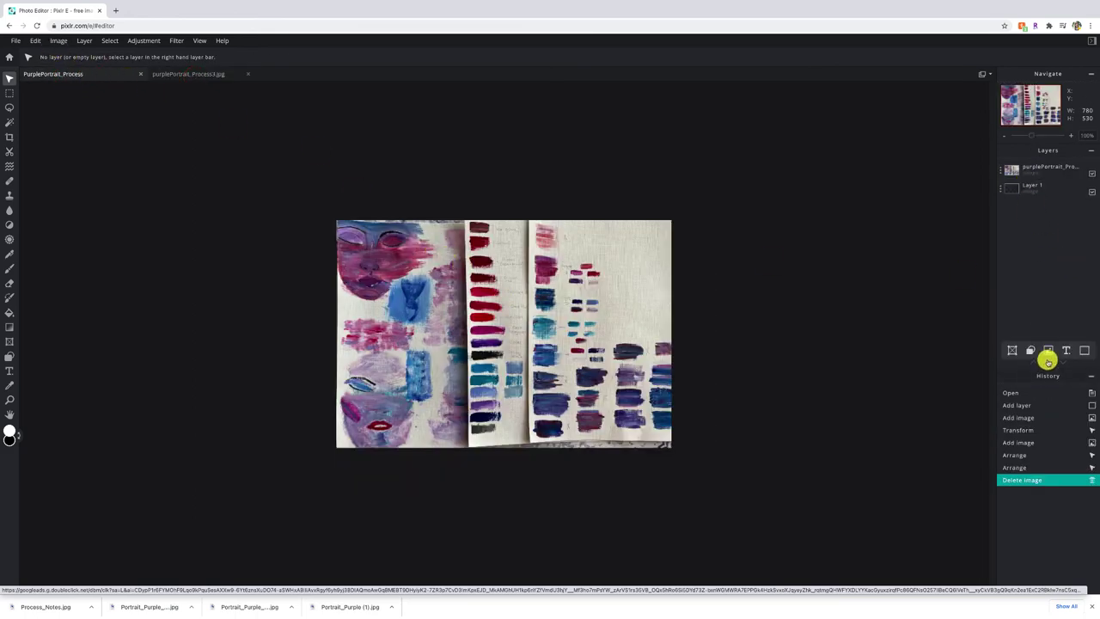
left_click(1047, 351)
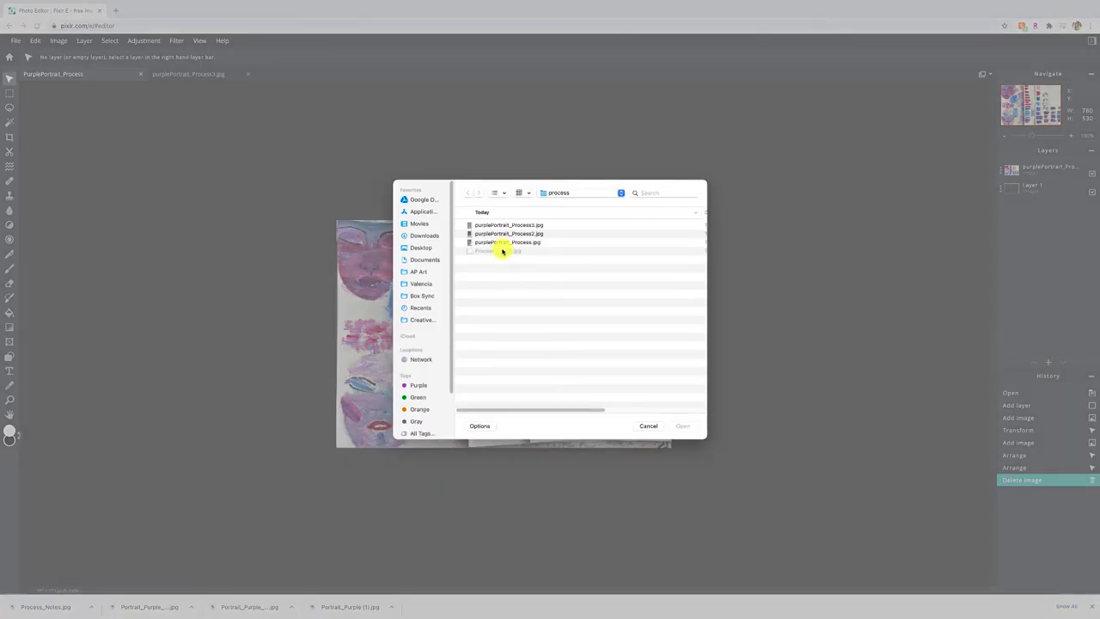
left_click(499, 251)
left_click(680, 426)
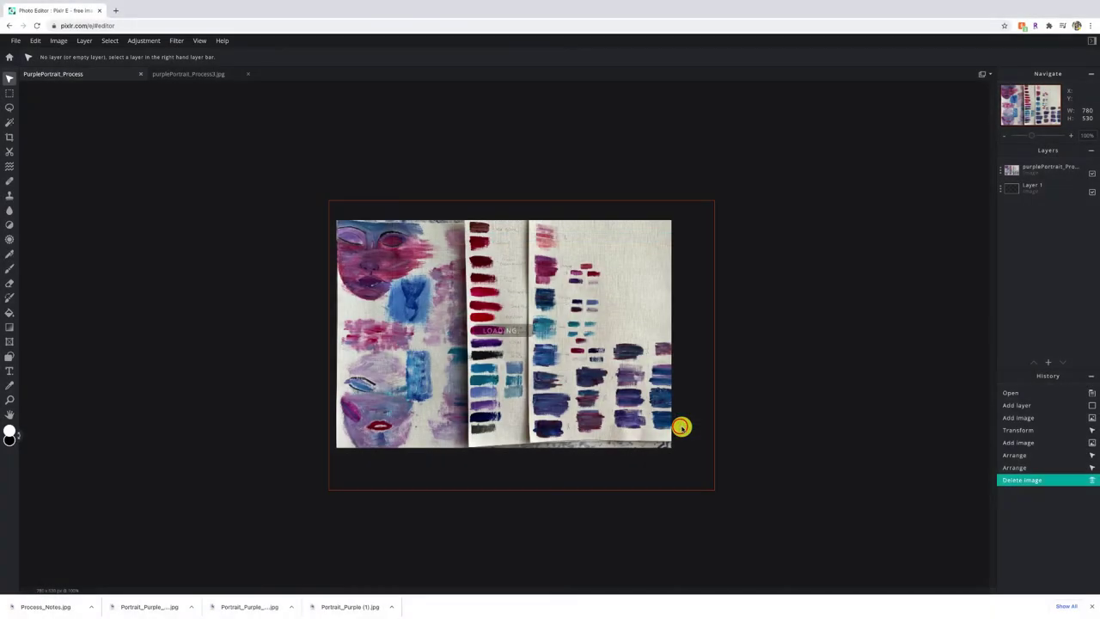
left_click_drag(618, 272, 640, 258)
Step: Shrink the swatch photo to about 540 x 405 px in the canvas's lower-left area and slightly reduce the notes layer
left_click(466, 314)
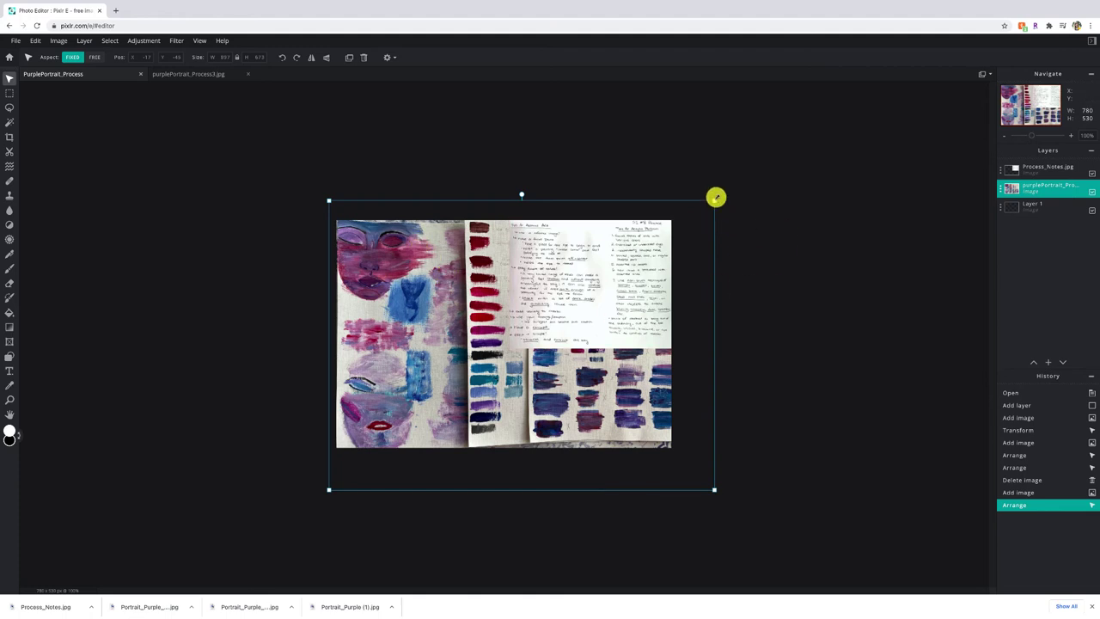
left_click_drag(714, 200, 560, 284)
left_click_drag(510, 380, 510, 370)
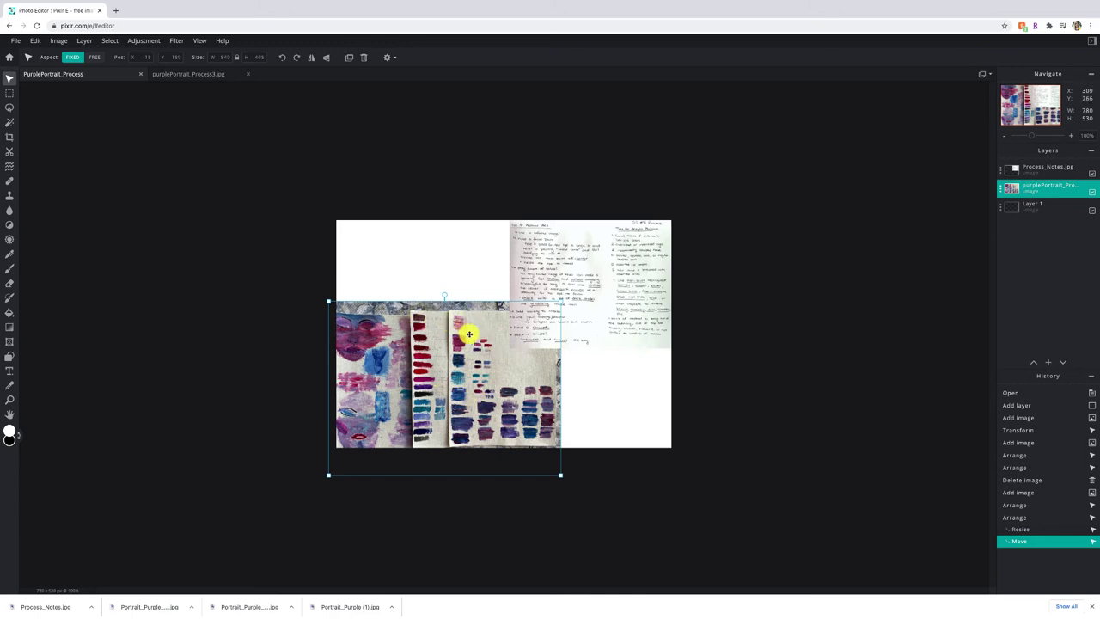
left_click(577, 296)
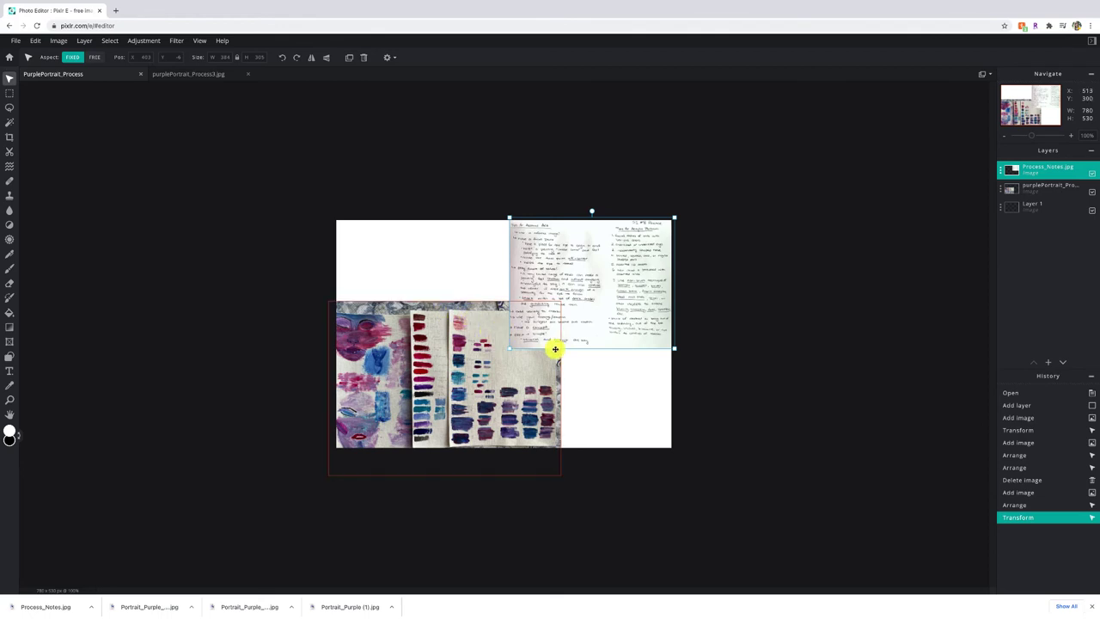
left_click_drag(509, 347, 525, 335)
Step: Try nudging the swatch photo slightly up and to the right within the canvas's lower-left area
left_click(469, 352)
left_click(469, 353)
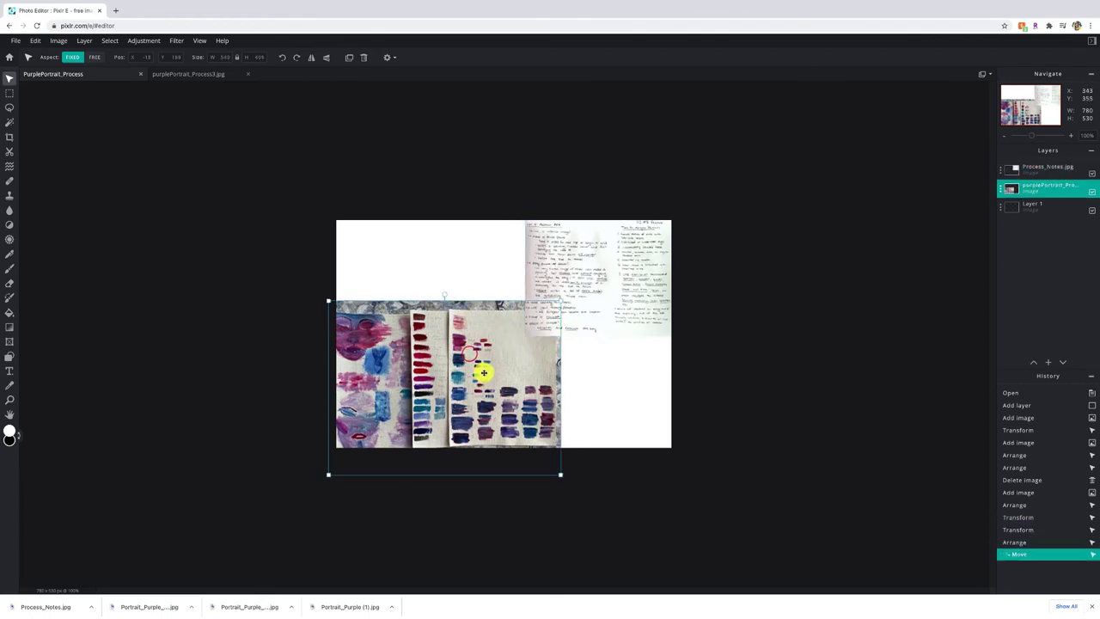
mouse_move(478, 367)
left_mouse_down()
mouse_move(493, 369)
mouse_move(482, 365)
left_mouse_up()
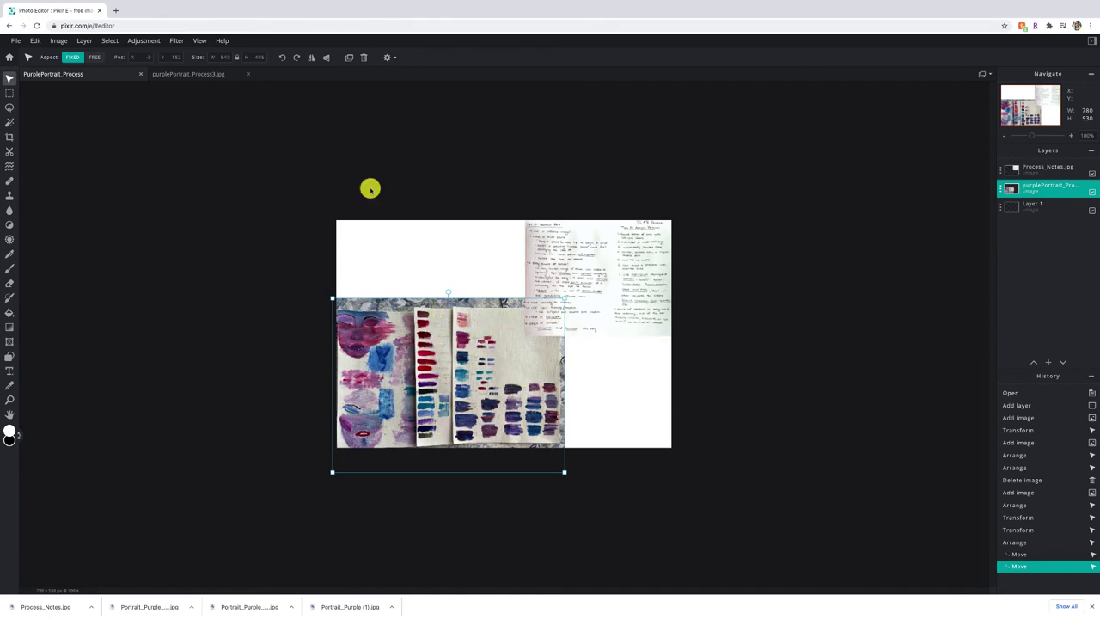
key("ctrl+z")
key("ctrl+z")
left_click(648, 386)
Step: Move the swatch photo to the canvas's upper-left corner and shrink it to about 430 x 323 px beside the notes
left_click_drag(460, 355, 453, 282)
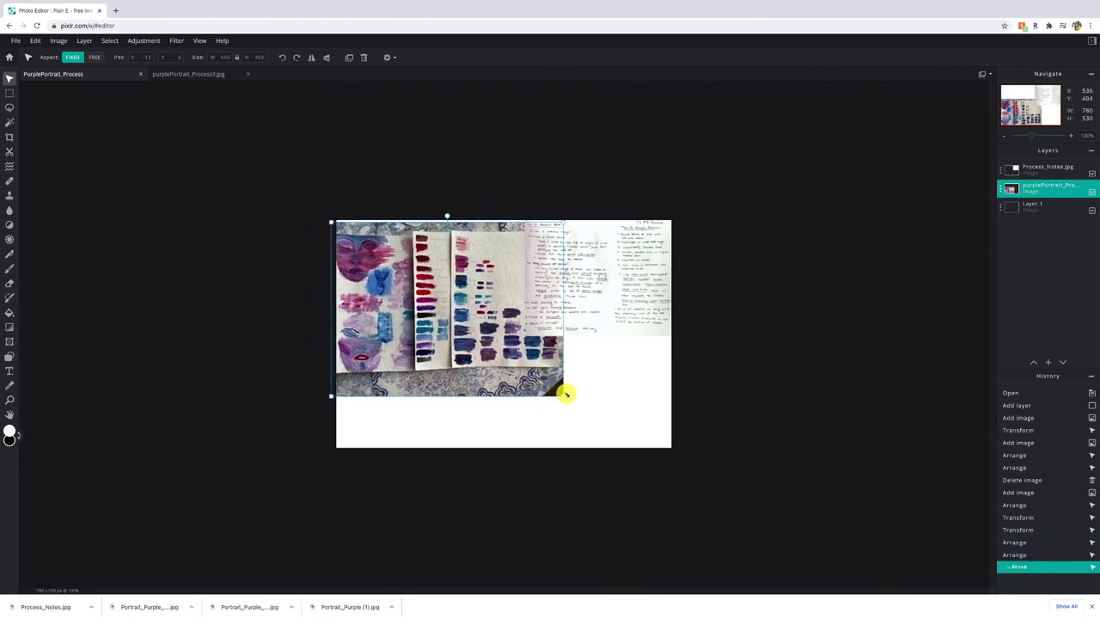
left_click_drag(561, 395, 515, 351)
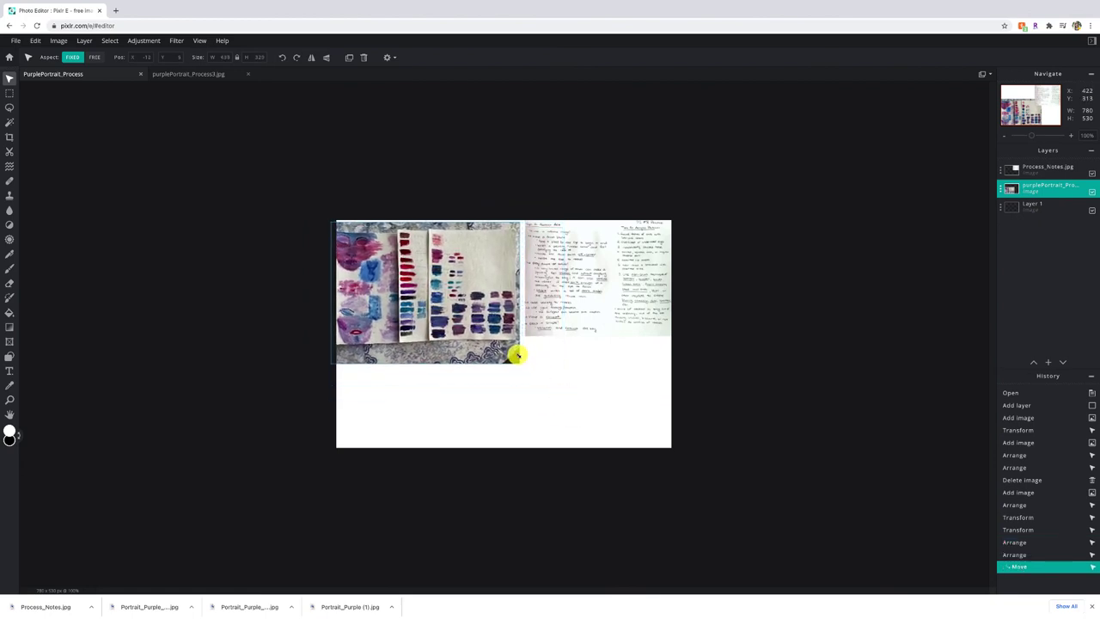
left_click(568, 391)
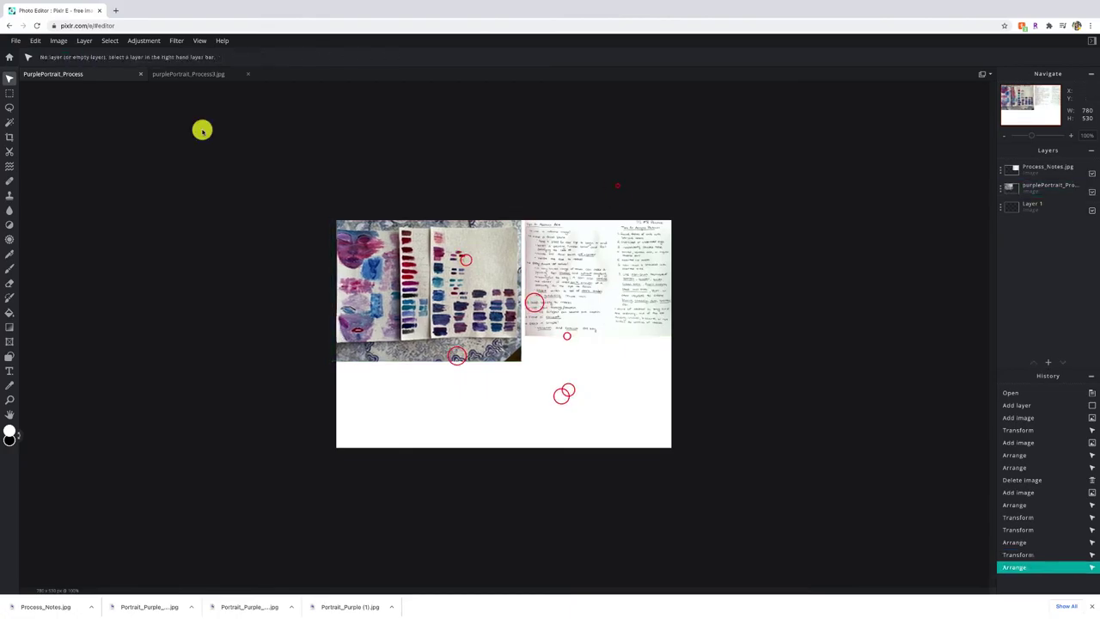
Step: Add the framed purple portrait photo as an image layer, shrink it and place it over the swatch photo's upper-right area
left_click(1047, 361)
double_click(455, 225)
left_click_drag(523, 292, 456, 321)
left_click_drag(504, 255, 477, 265)
Step: Enlarge the notes layer to about 422 x 335 px so its bottom edge lines up with the swatch photo's
left_click(589, 299)
left_click_drag(526, 335, 588, 345)
key("c")
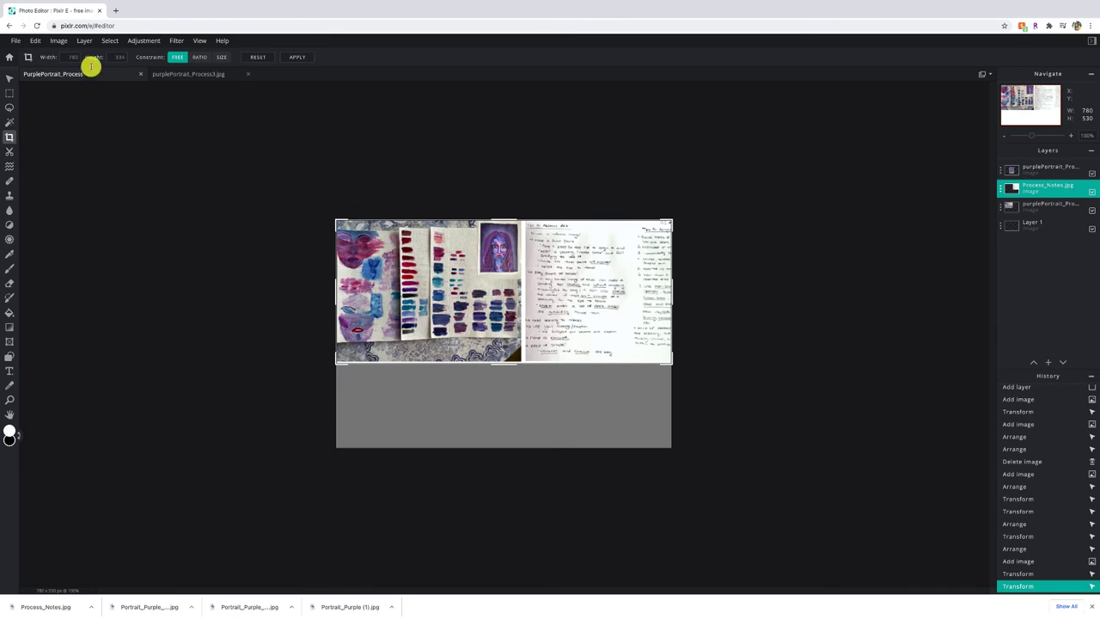
left_click(669, 292)
left_click(259, 56)
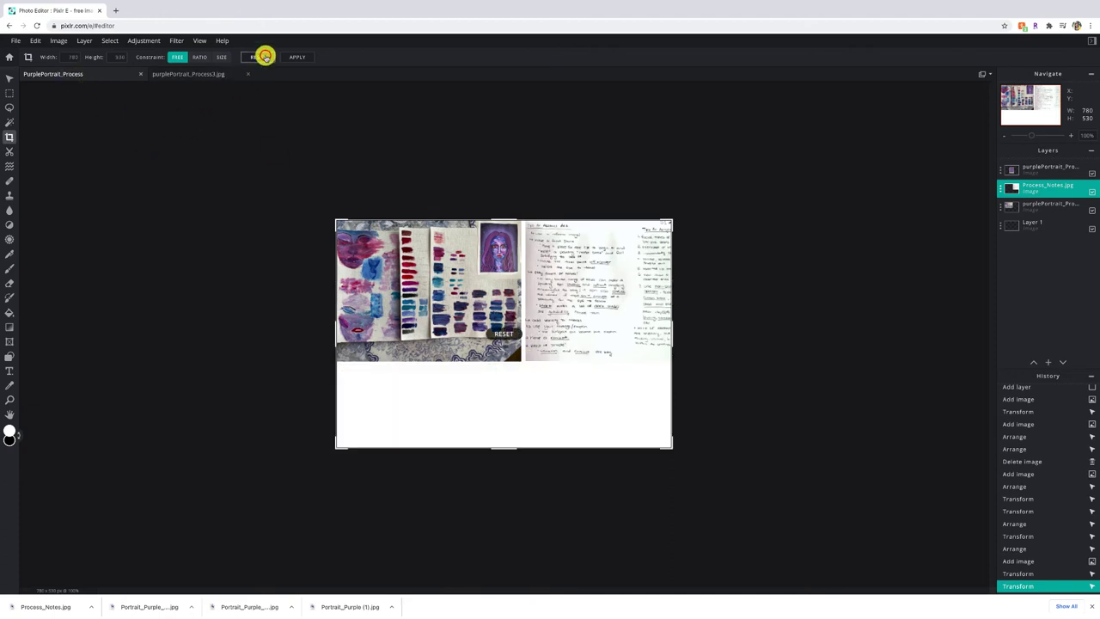
left_click(8, 75)
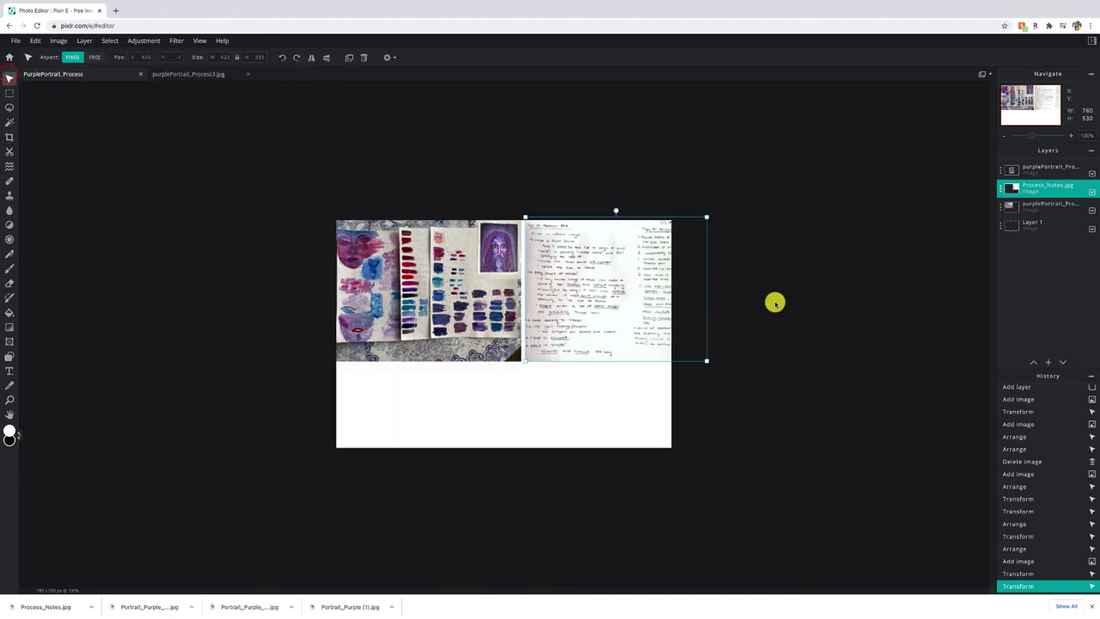
Step: Scale the swatch and notes photos down together to fit the canvas width, and shift the portrait photo back within the swatch photo's upper-right corner
left_click(798, 292)
left_click(453, 290)
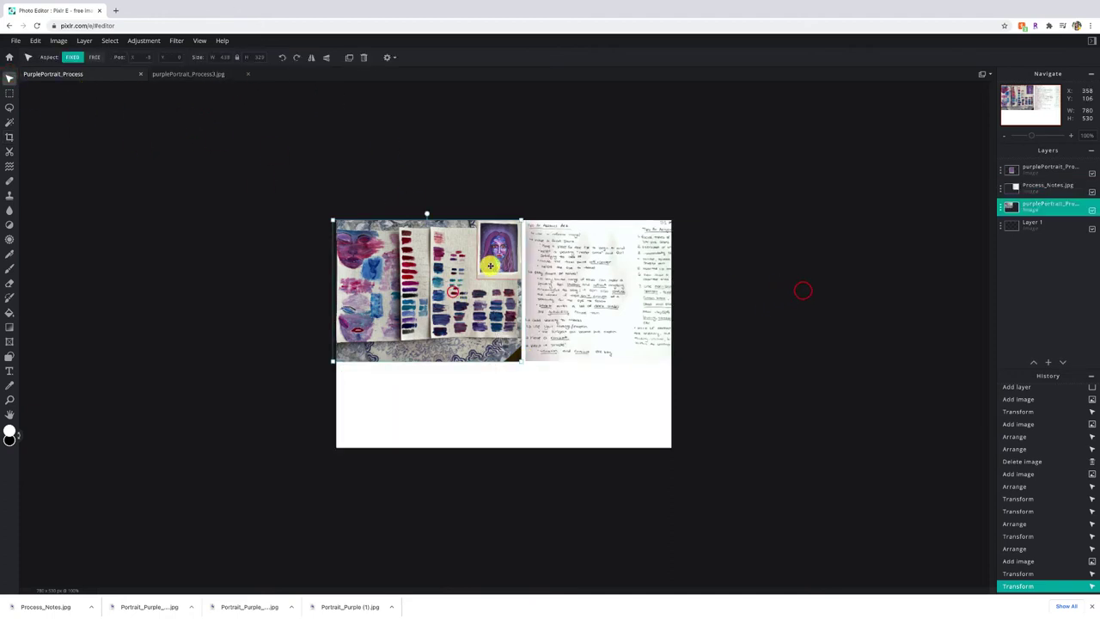
left_click(588, 316, "shift")
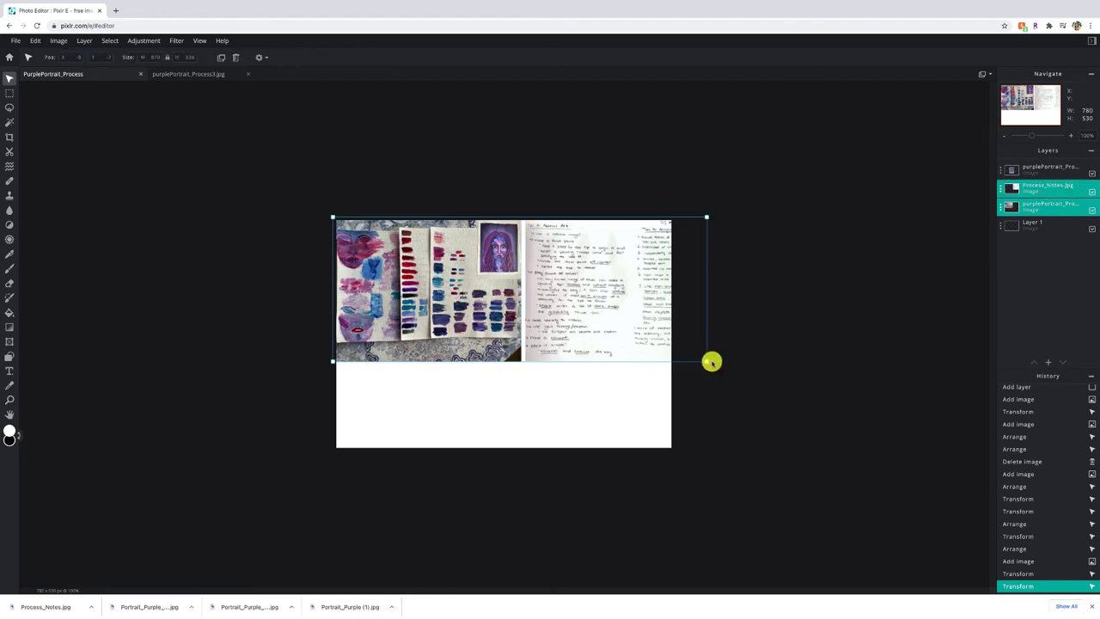
left_click_drag(711, 361, 668, 331)
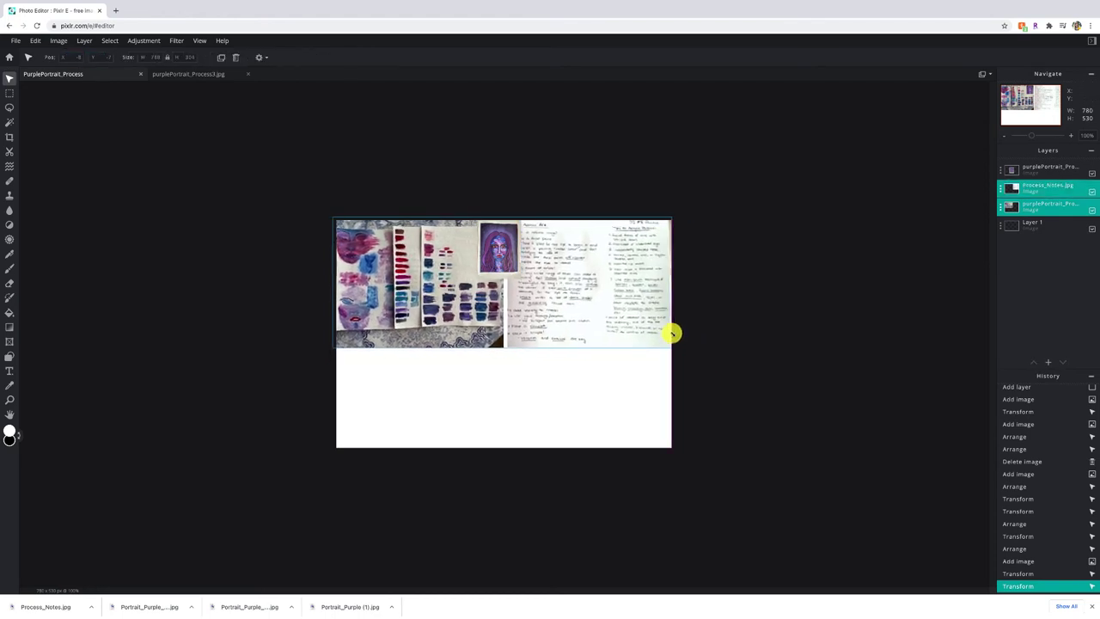
left_click(754, 321)
mouse_move(501, 241)
left_mouse_down()
mouse_move(541, 246)
mouse_move(472, 248)
mouse_move(487, 245)
left_mouse_up()
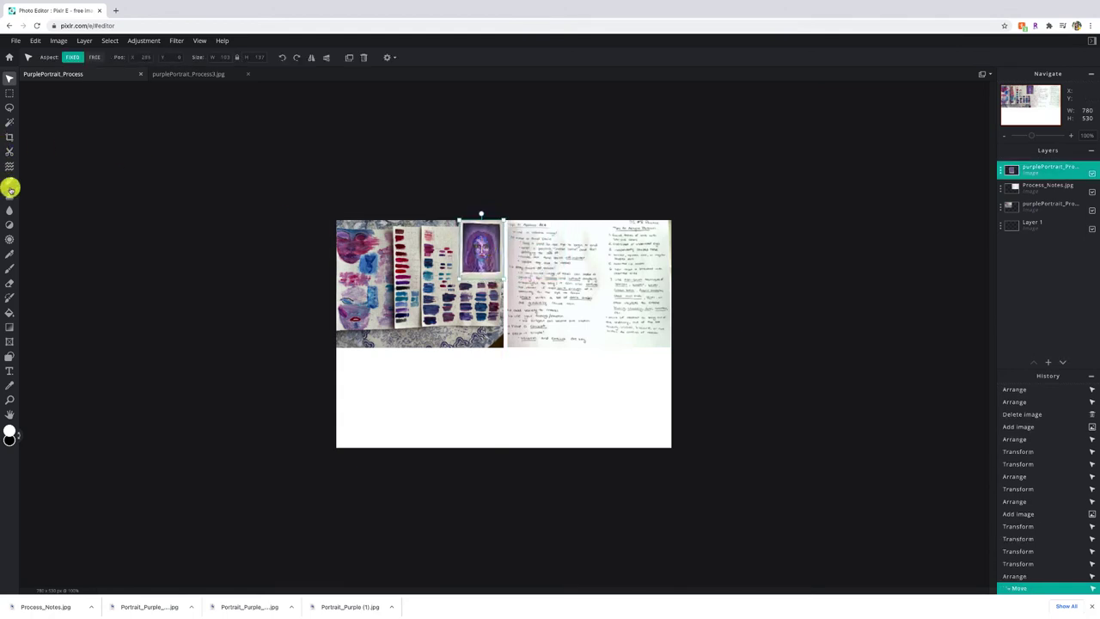
Step: Draw a white rectangle slightly larger than the portrait photo and place it behind that photo's layer as a border
left_click(10, 355)
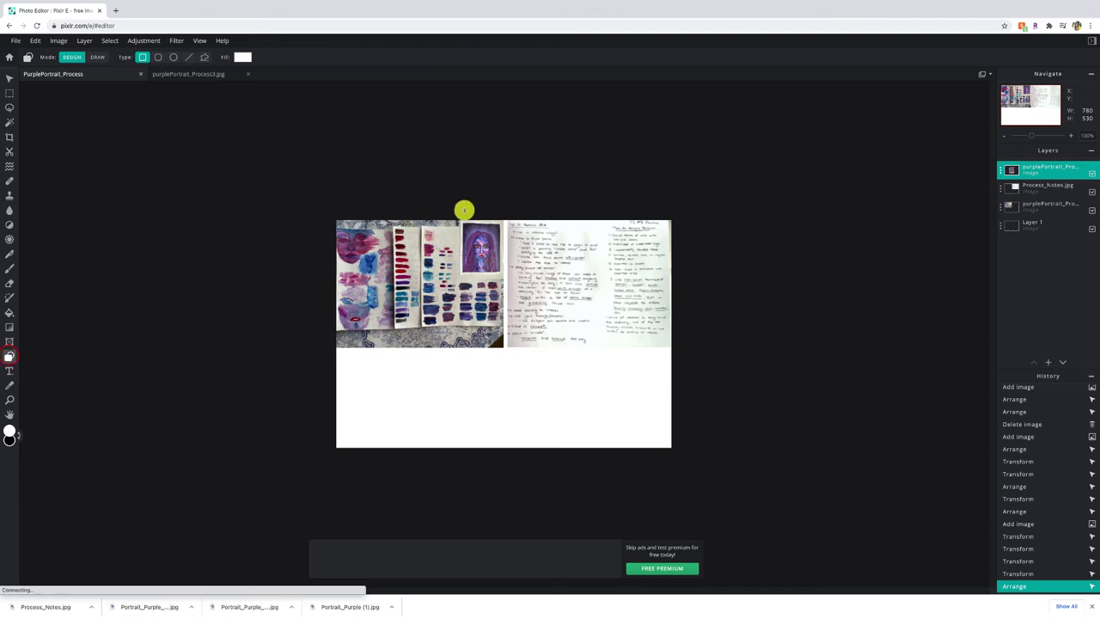
left_click_drag(458, 213, 505, 281)
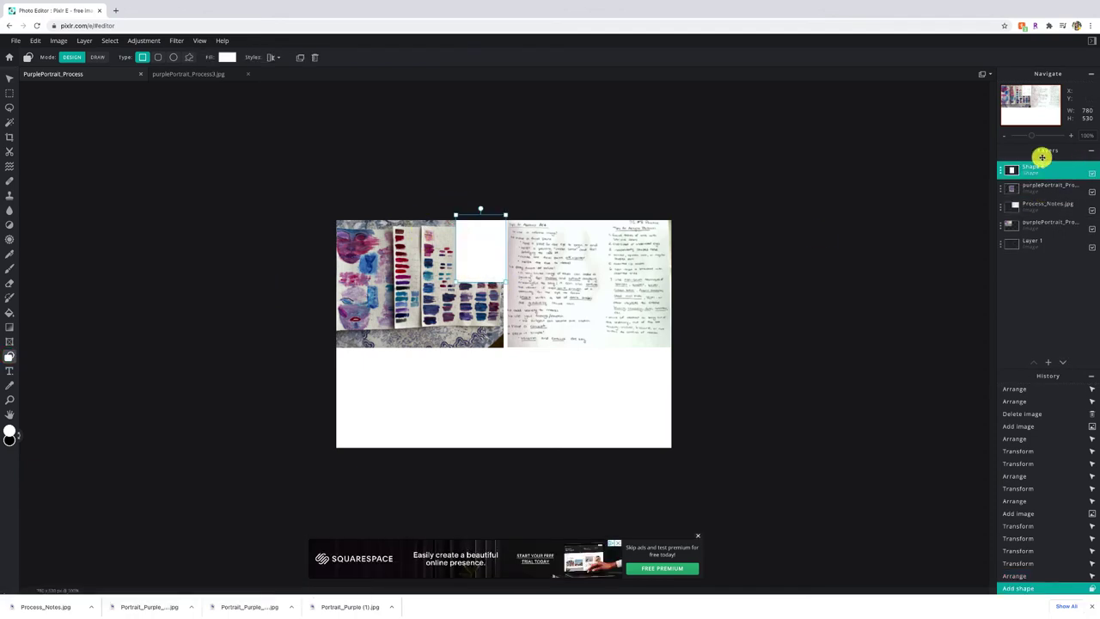
left_click_drag(1041, 174, 1031, 188)
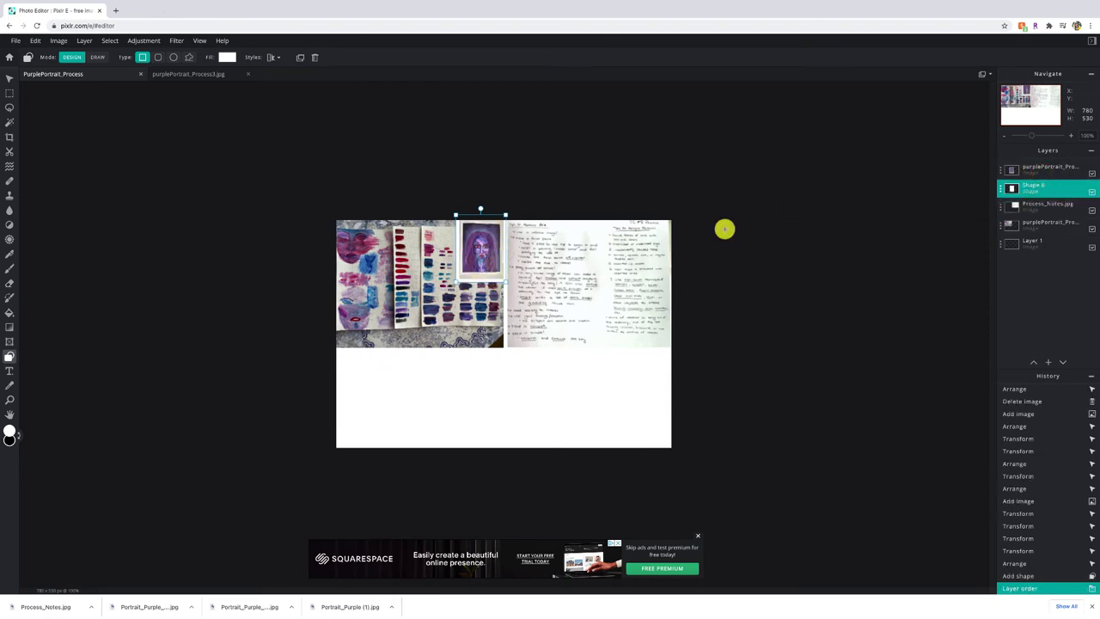
left_click(1016, 168)
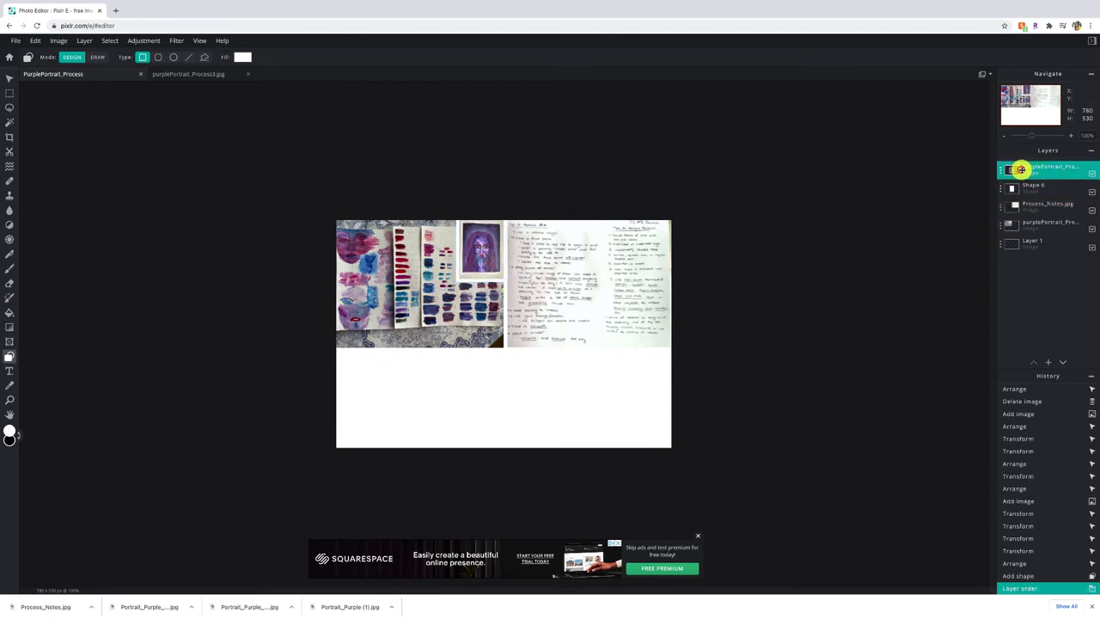
left_click(483, 251)
mouse_move(1035, 189)
left_mouse_down()
mouse_move(1038, 209)
mouse_move(1036, 192)
left_mouse_up()
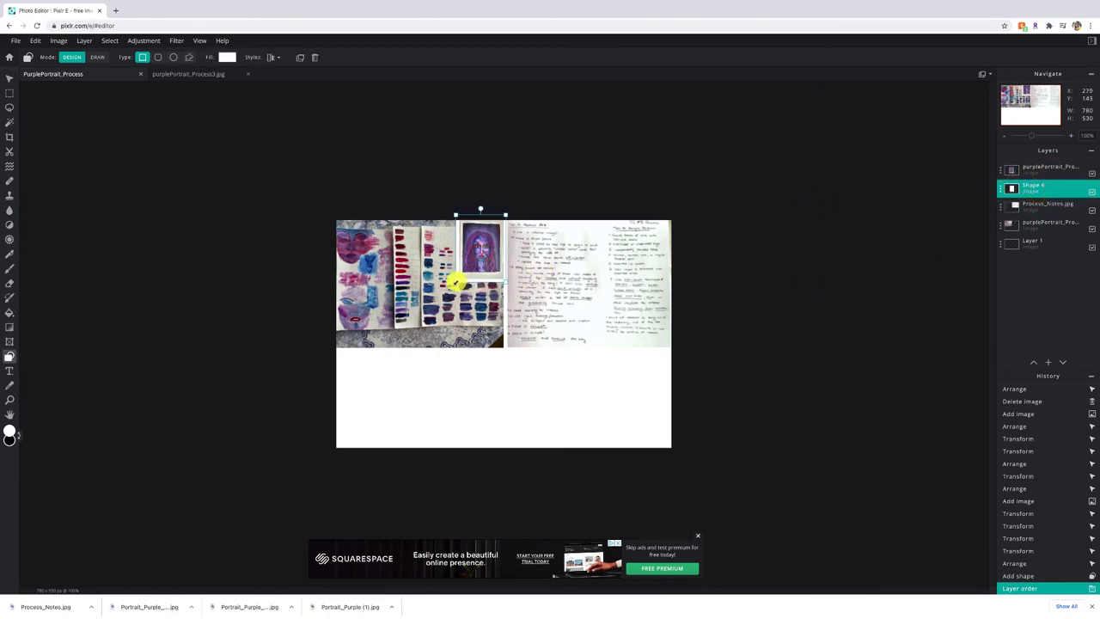
left_click(553, 208)
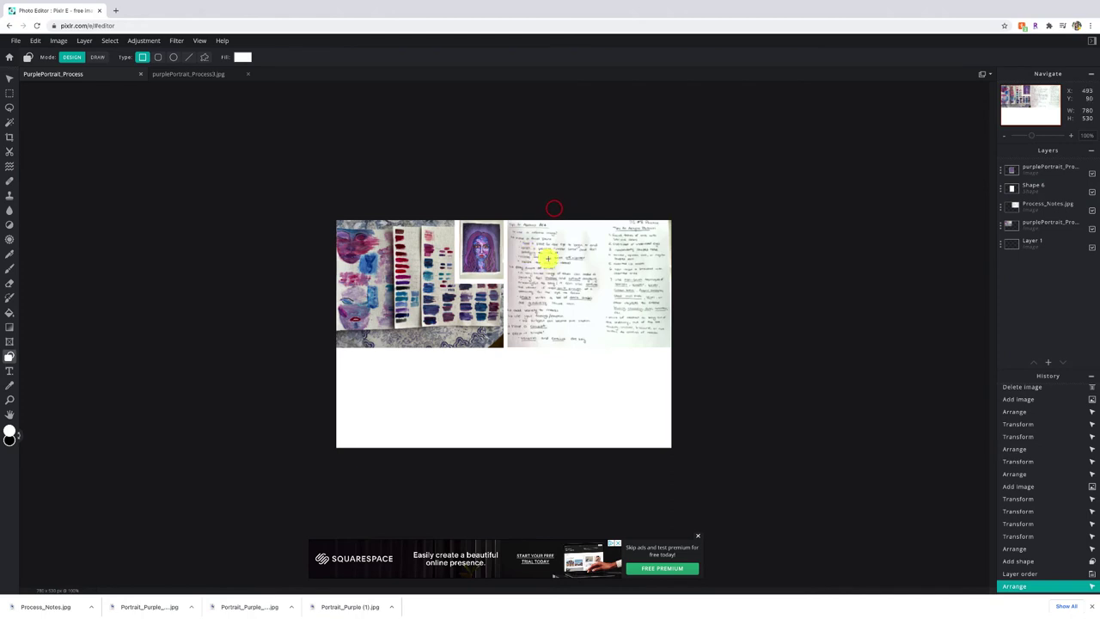
left_click(424, 280)
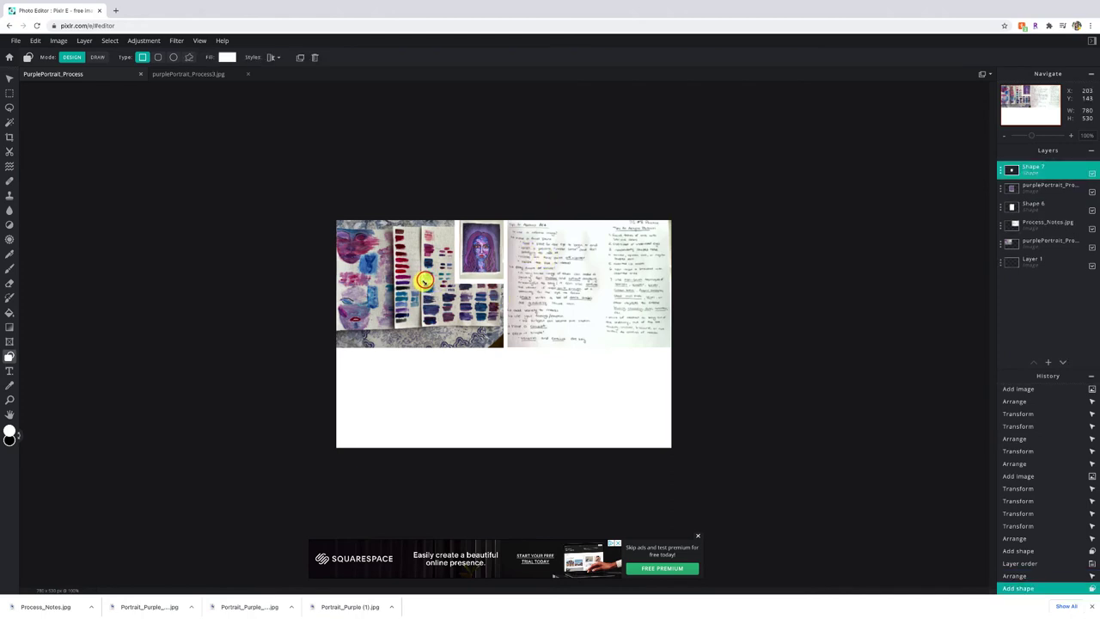
left_click(466, 180)
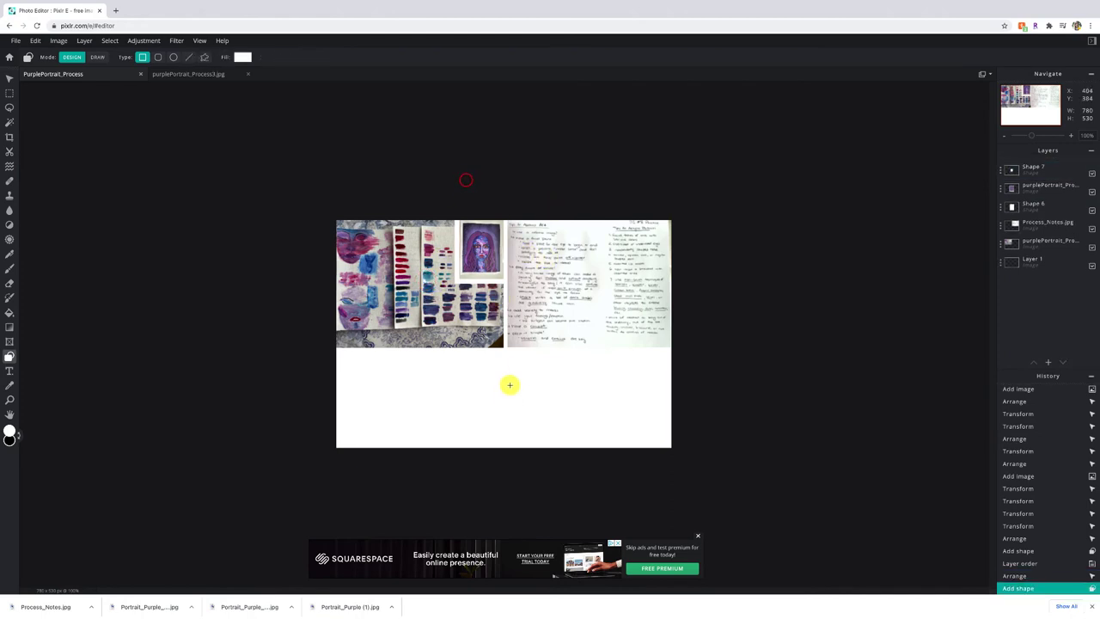
Step: Crop the empty white area below the photos so the canvas is 780 x 297 px
left_click(10, 135)
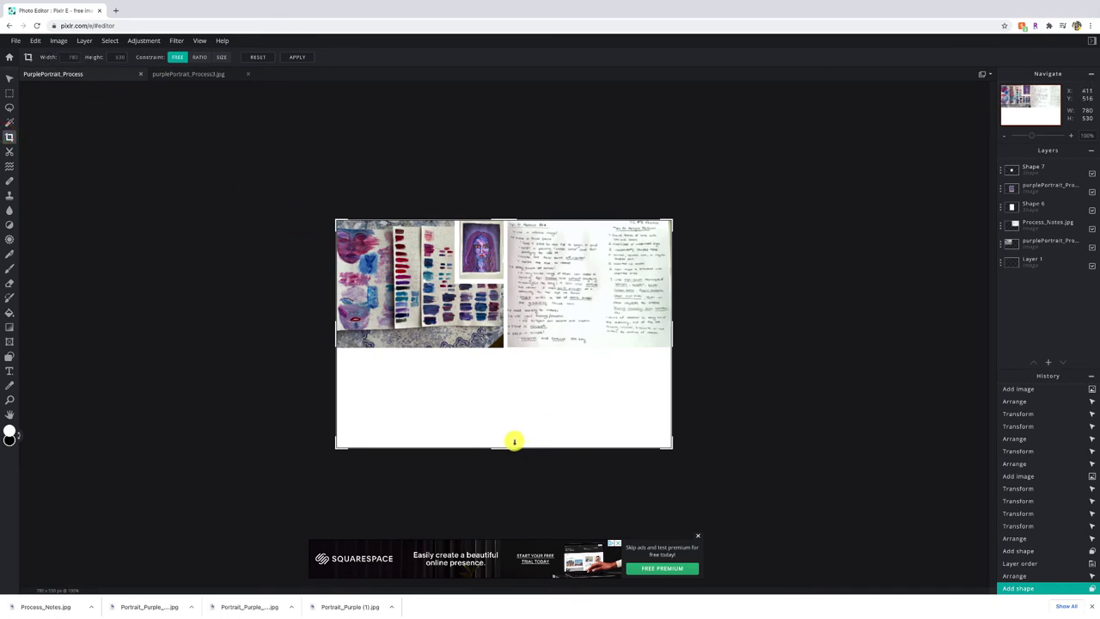
left_click_drag(507, 445, 513, 346)
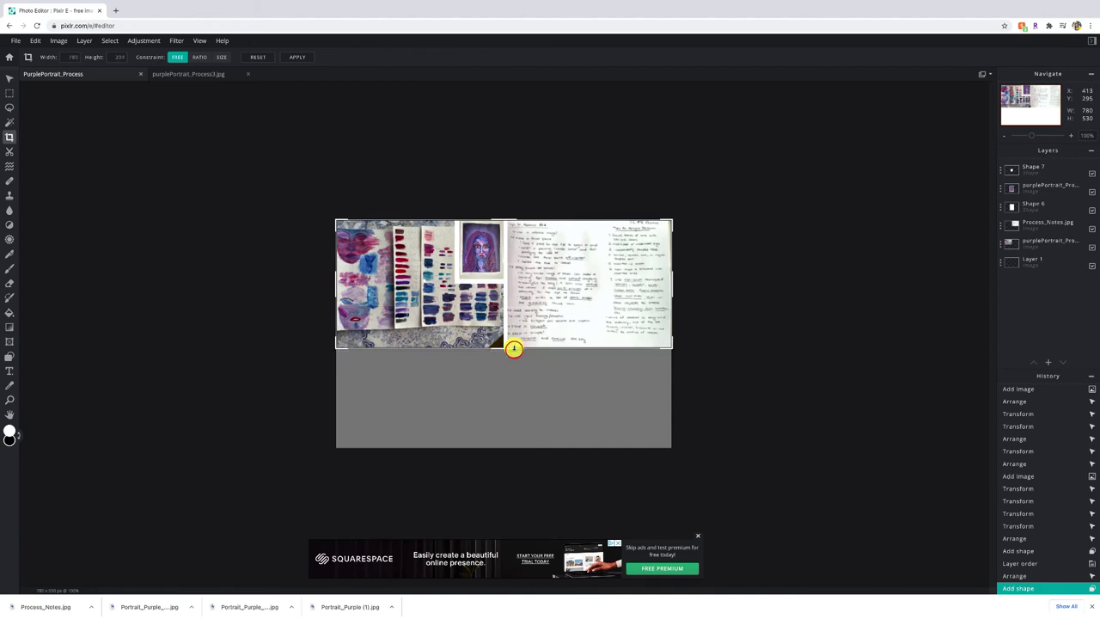
key("Return")
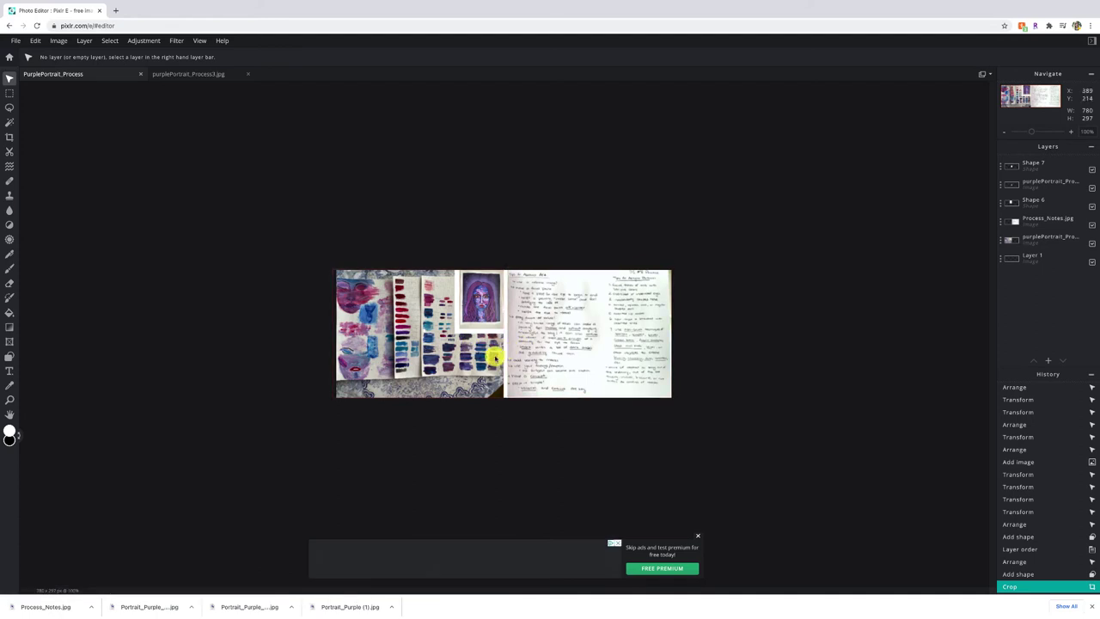
left_click(575, 330)
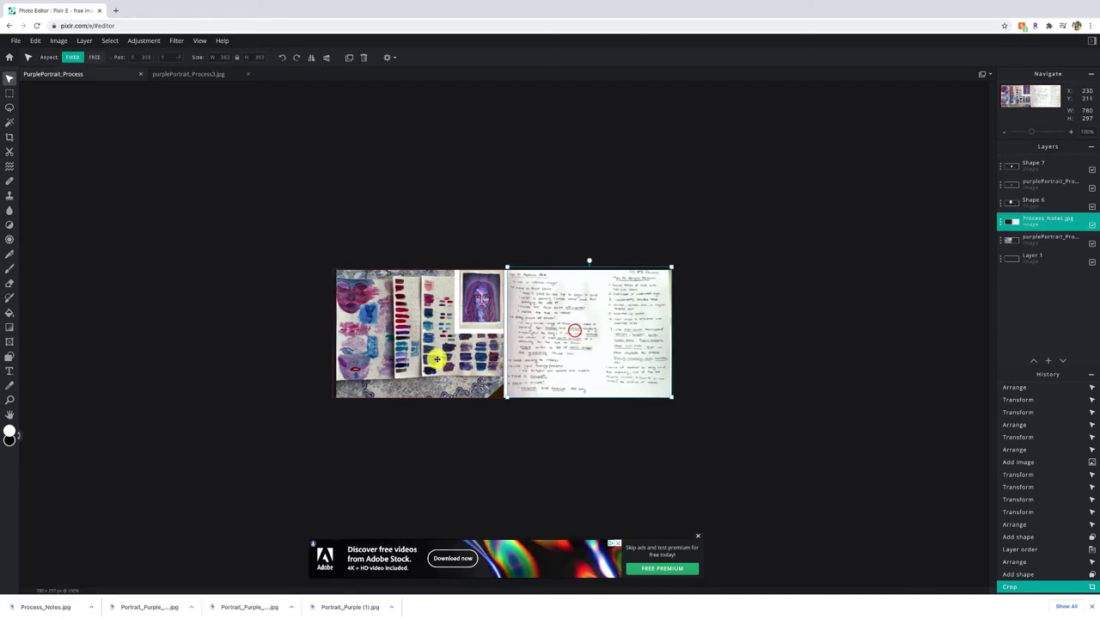
left_click(741, 283)
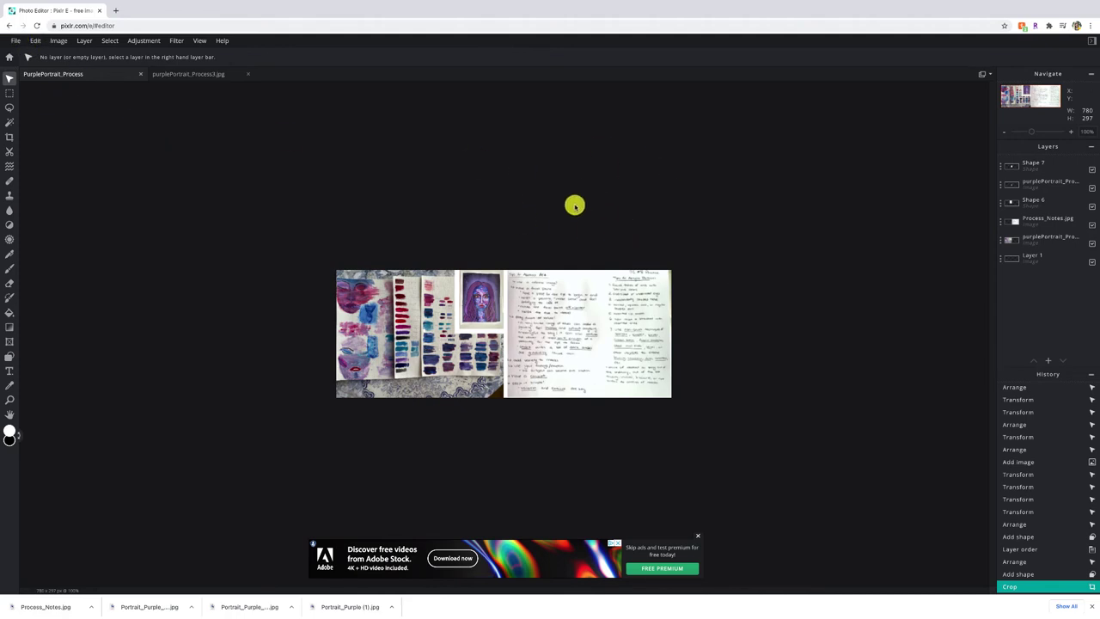
left_click(553, 229)
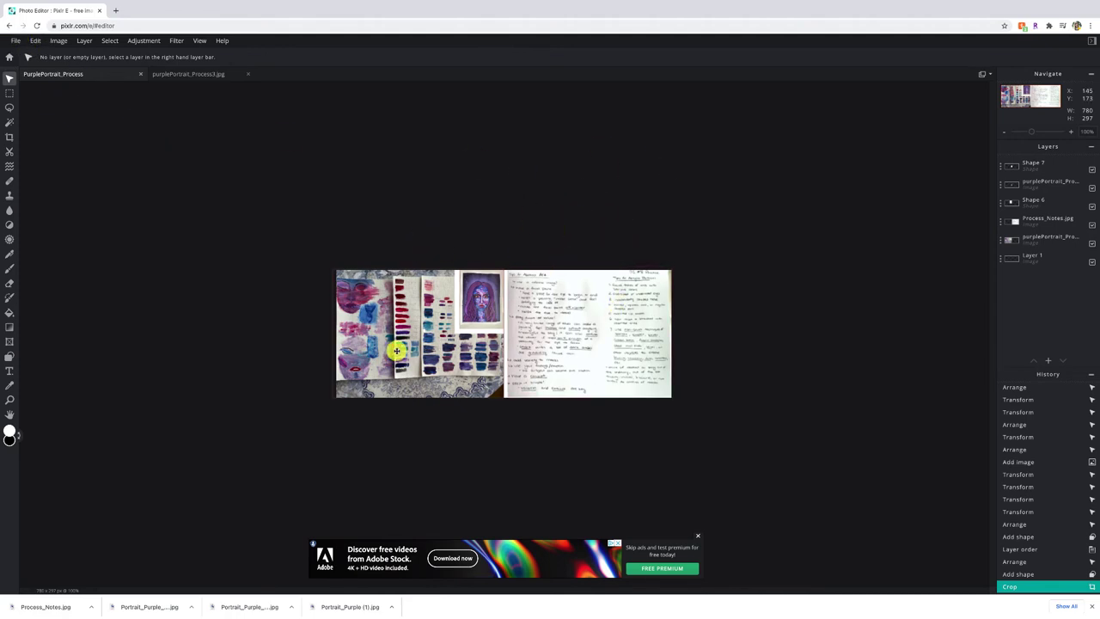
left_click(468, 205)
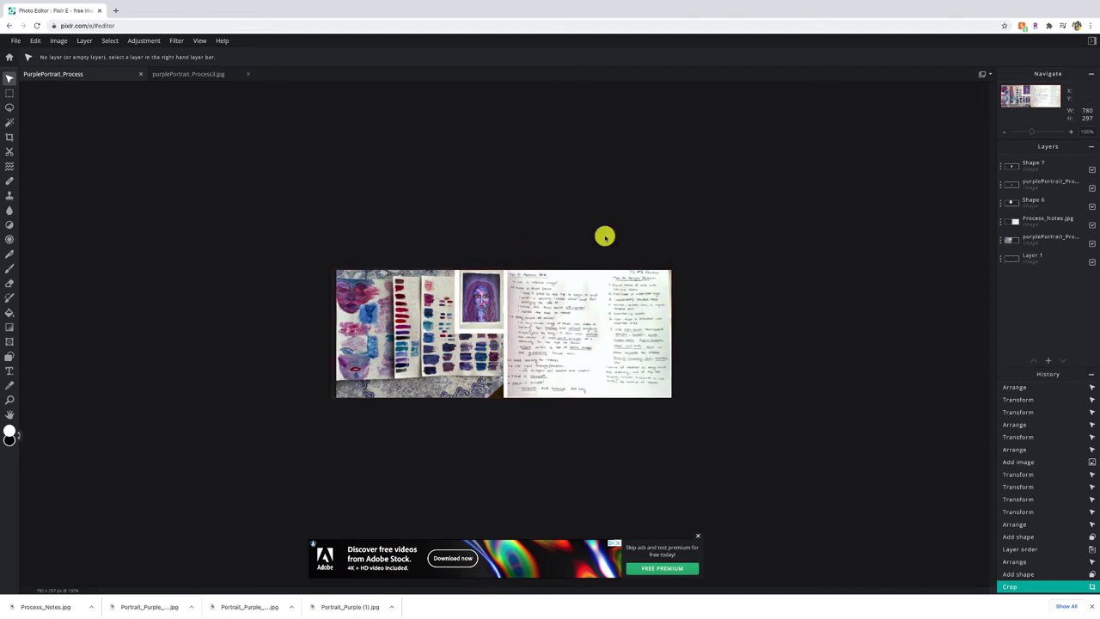
left_click(636, 187)
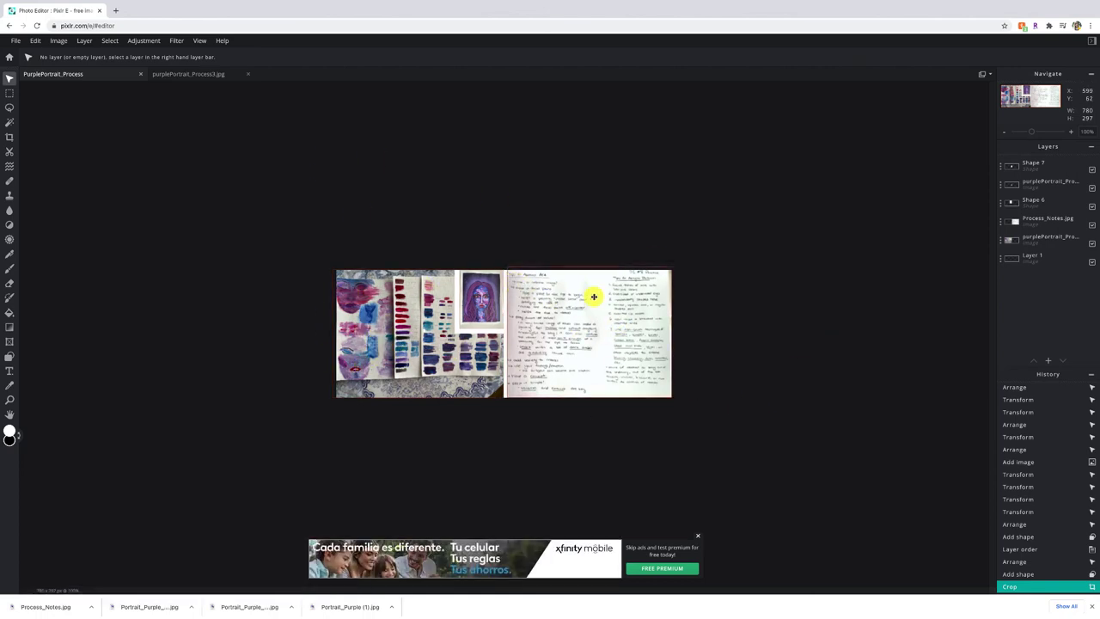
Step: Dismiss the advertisement and download the collage as a high-quality JPG named PurplePortrait_Process at 780 x 297 px
left_click(697, 538)
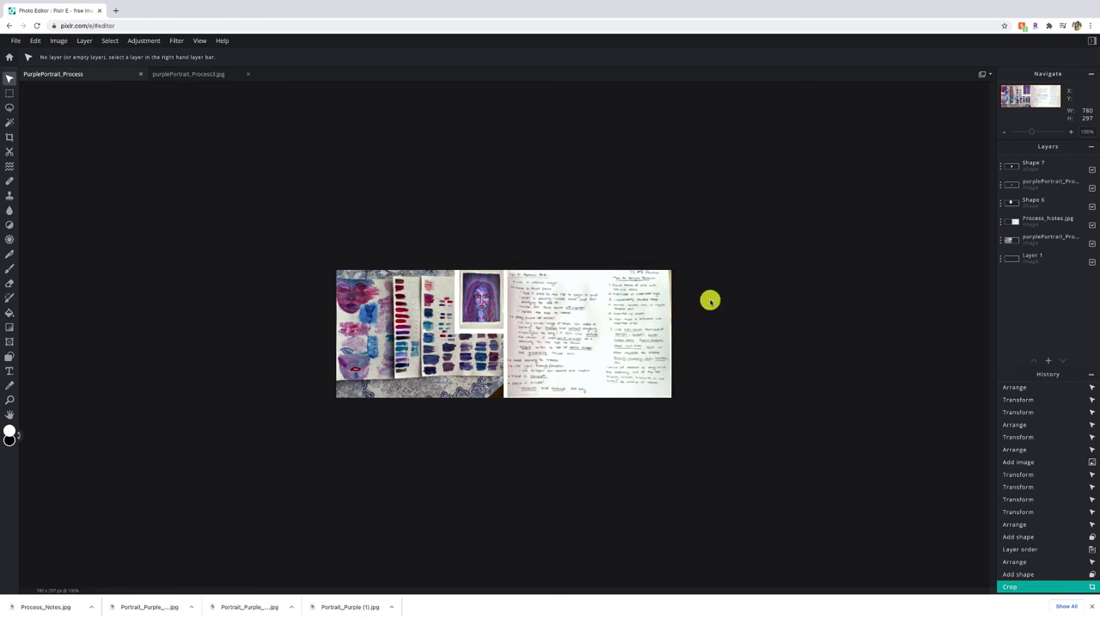
left_click(14, 41)
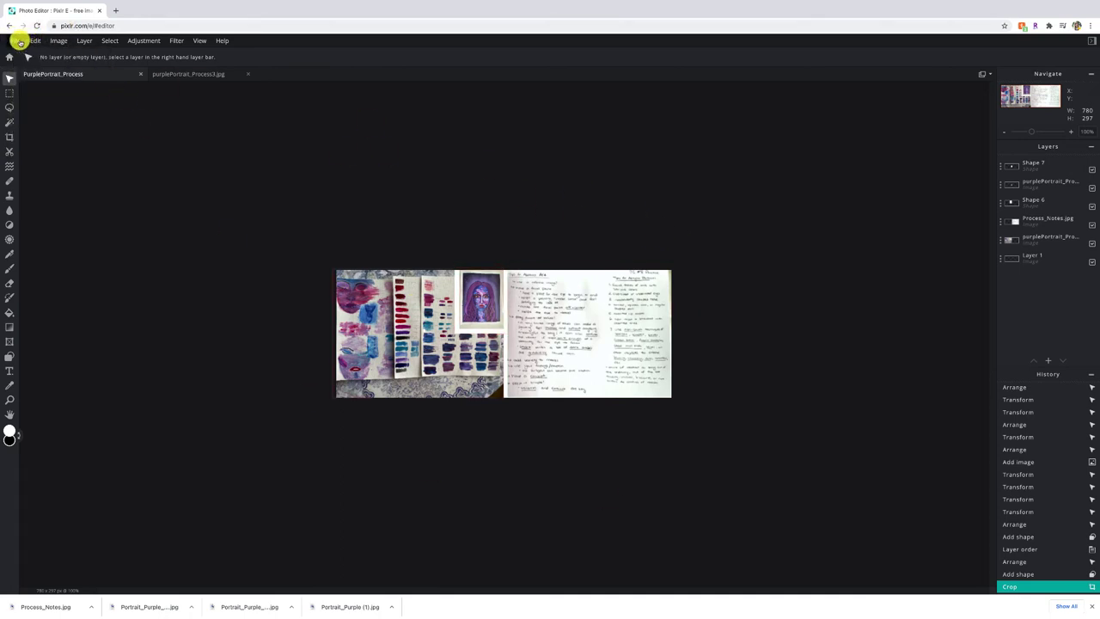
left_click(15, 42)
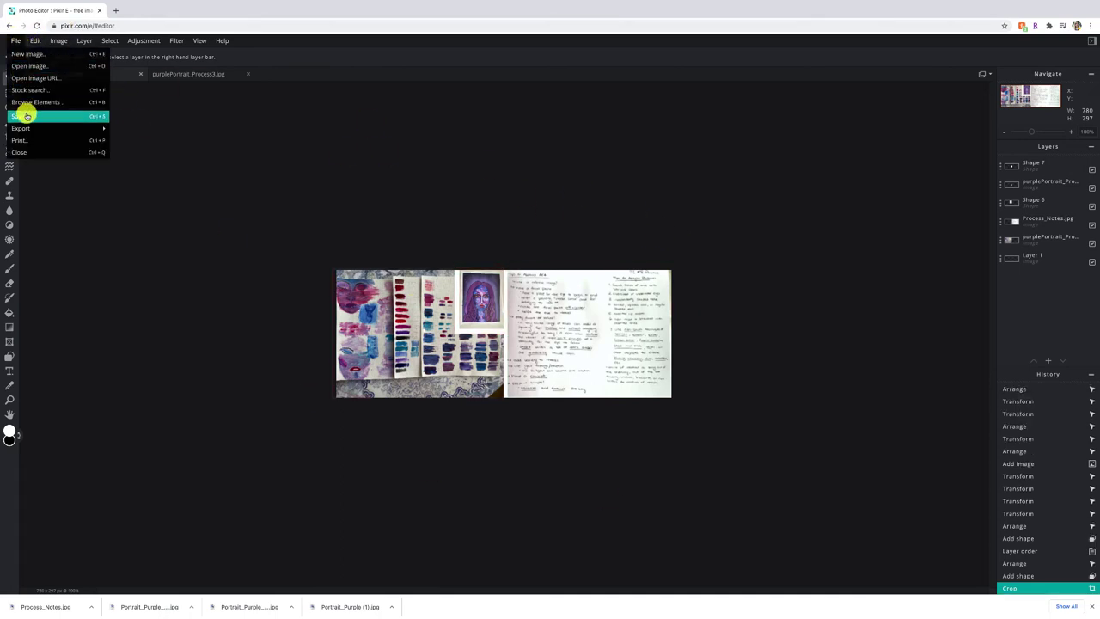
left_click(26, 115)
left_click(777, 380)
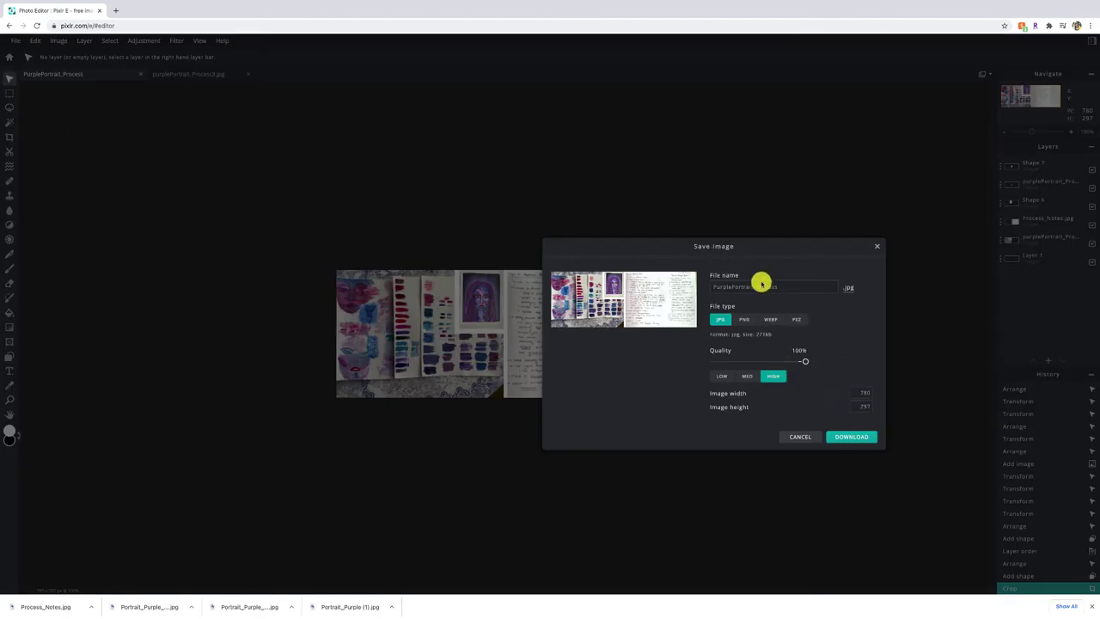
left_click(800, 287)
left_click(847, 439)
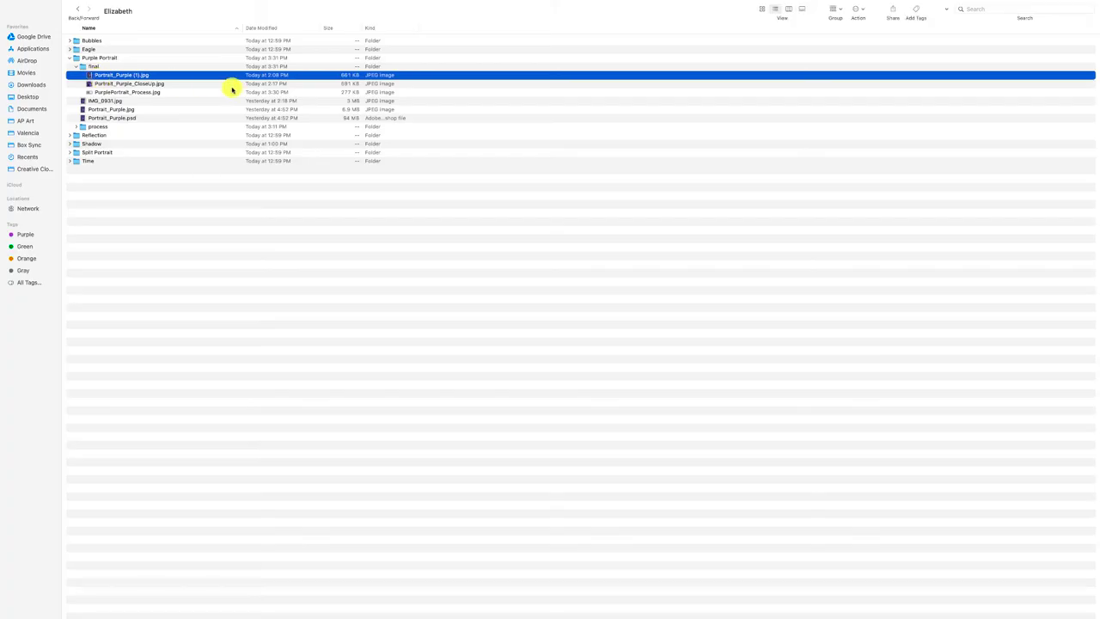
Step: In Finder's final folder, preview and compare Portrait_Purple (1).jpg, Portrait_Purple_CloseUp.jpg and PurplePortrait_Process.jpg
key("space")
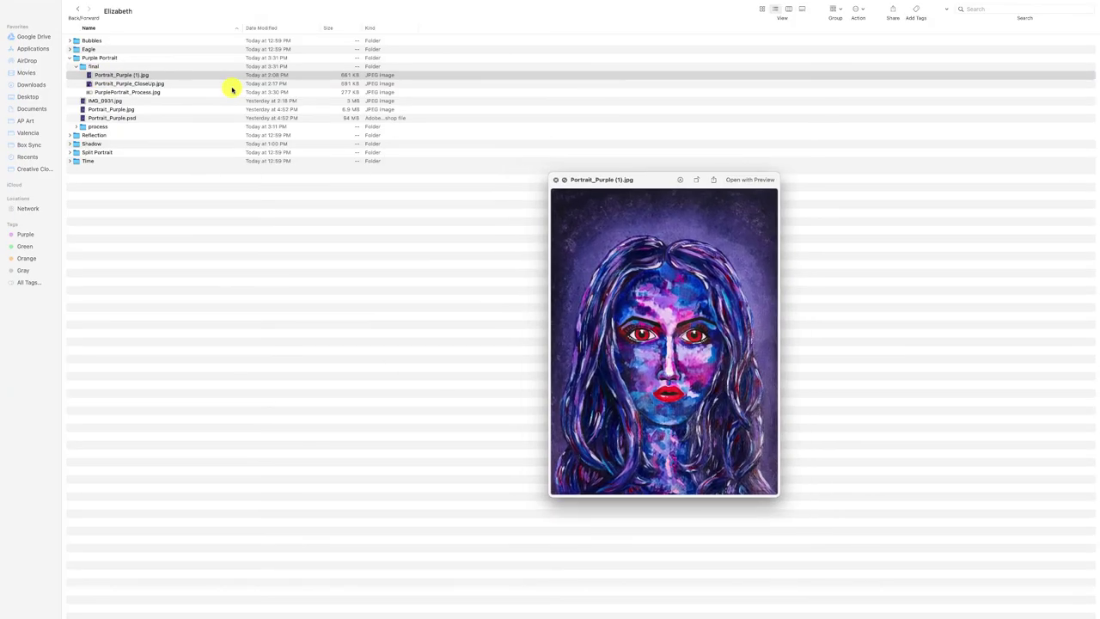
key("Down")
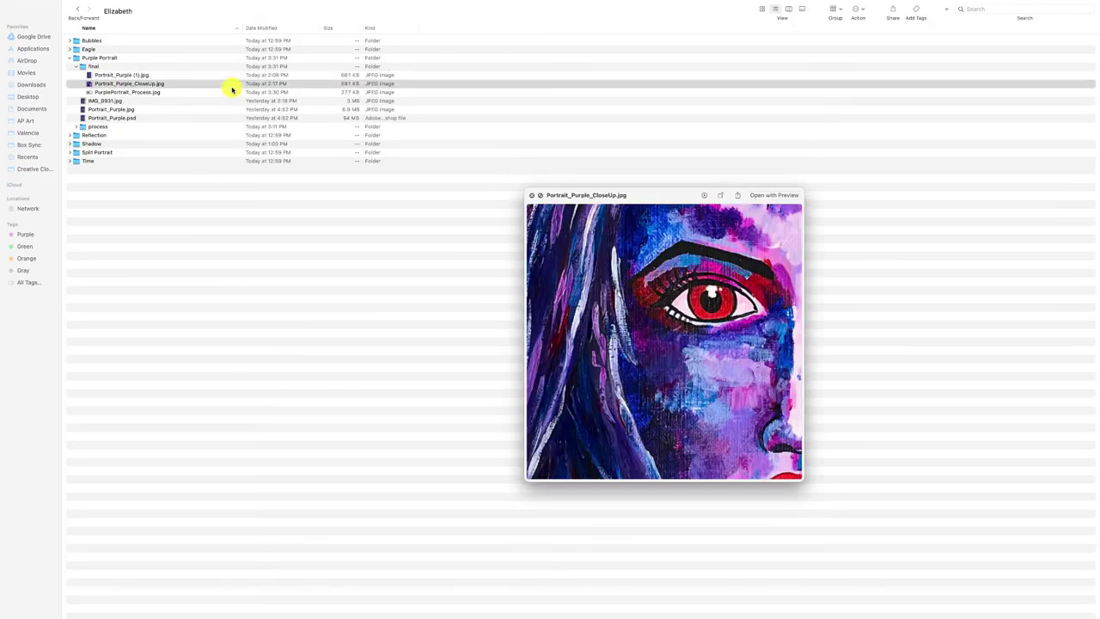
key("Down")
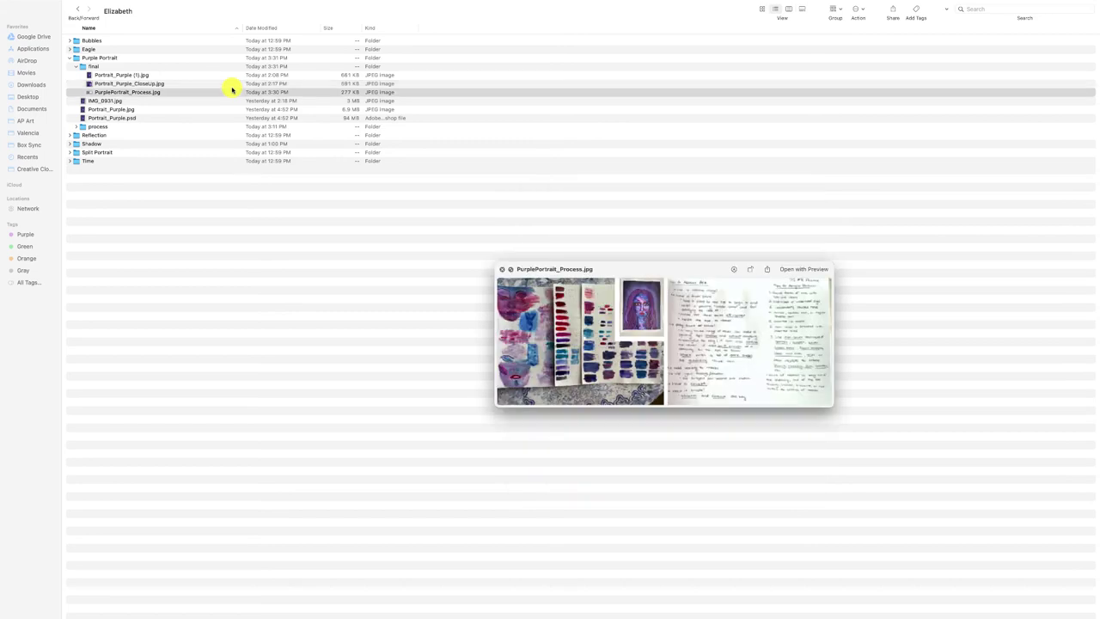
key("Up")
key("Up")
key("Down")
key("Down")
key("Up")
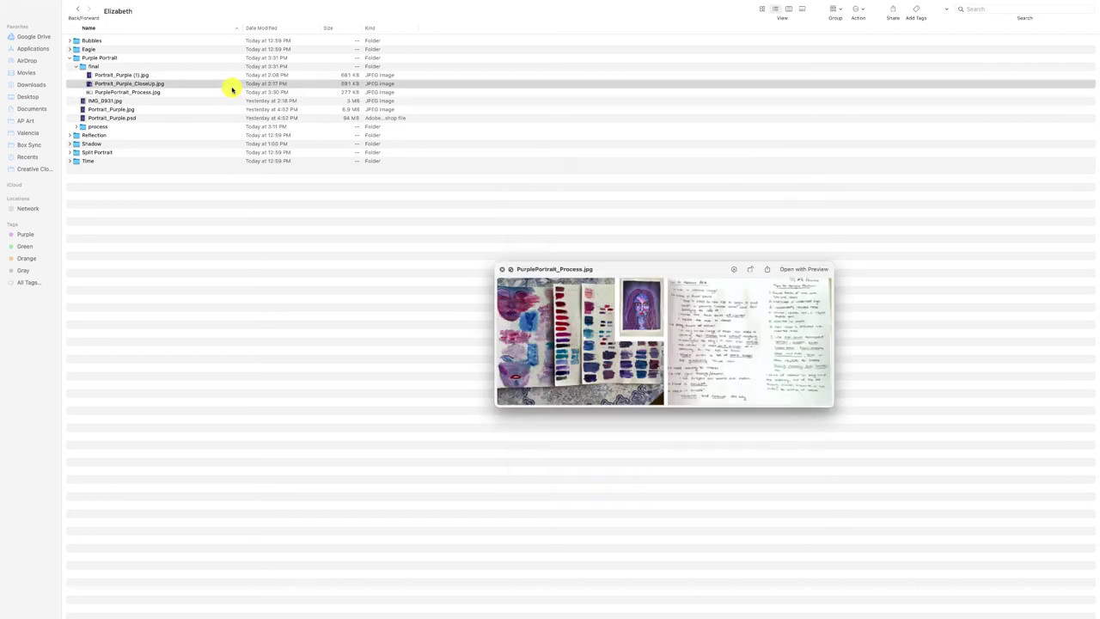
key("Up")
key("Down")
key("Down")
key("Up")
key("Up")
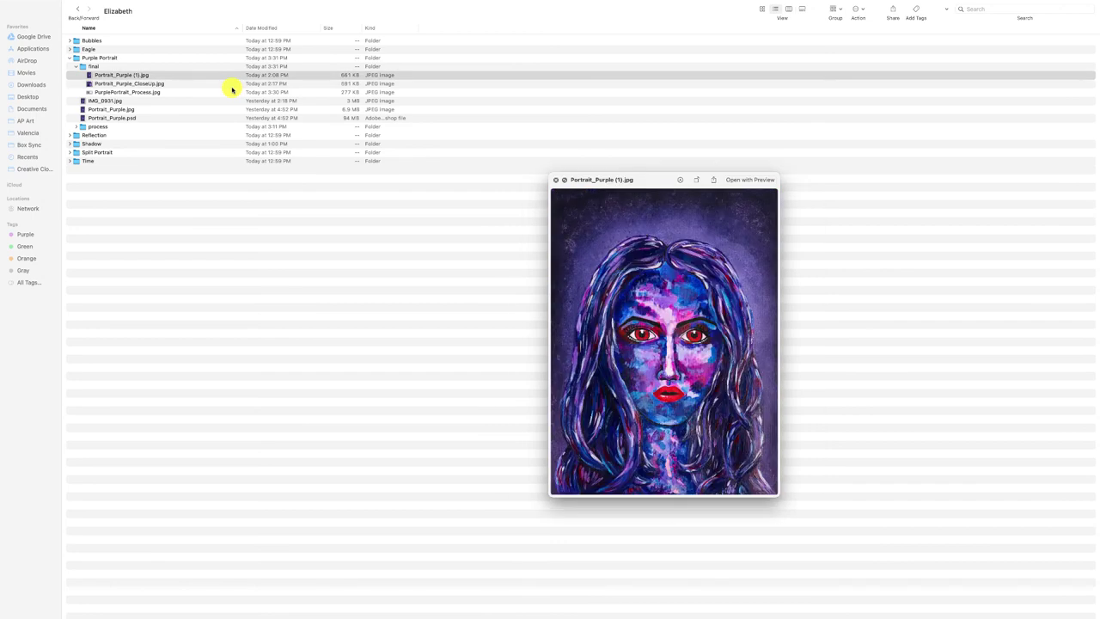
key("Down")
key("Down")
key("Up")
key("Up")
left_click(127, 76)
left_click(135, 83)
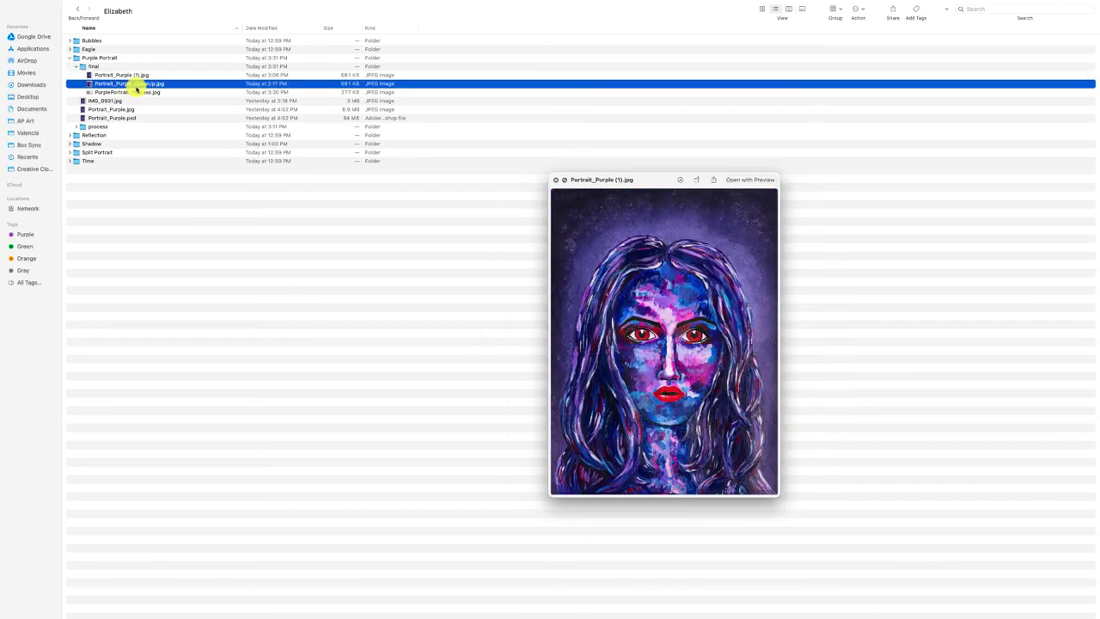
left_click(137, 92)
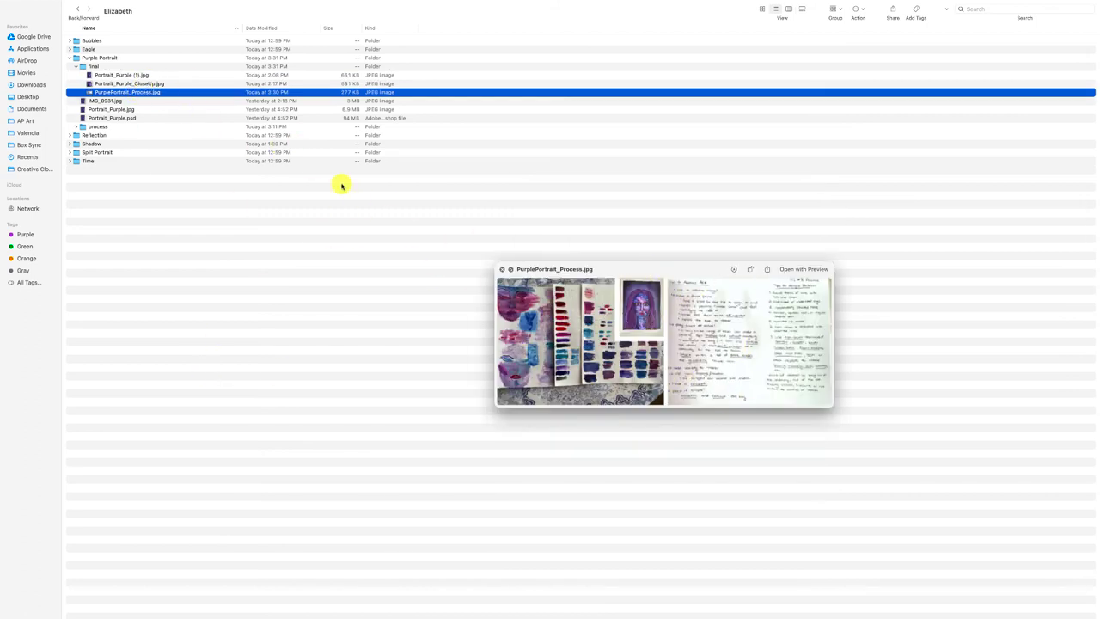
key("space")
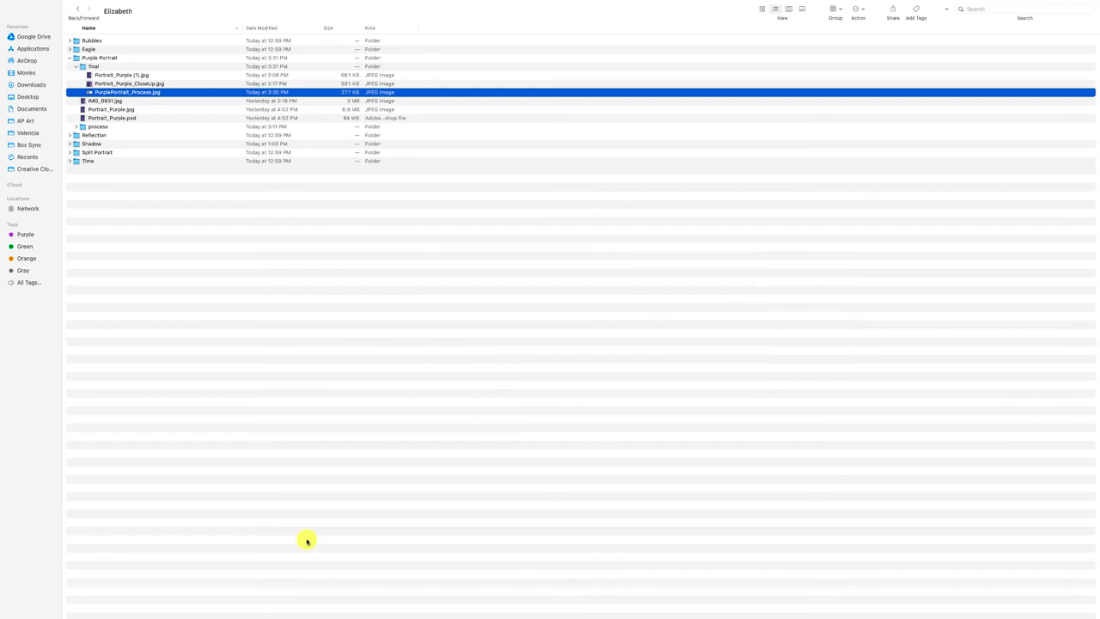
Step: Switch back to Pixlr E and open its home page with the projects and templates
left_click(423, 443)
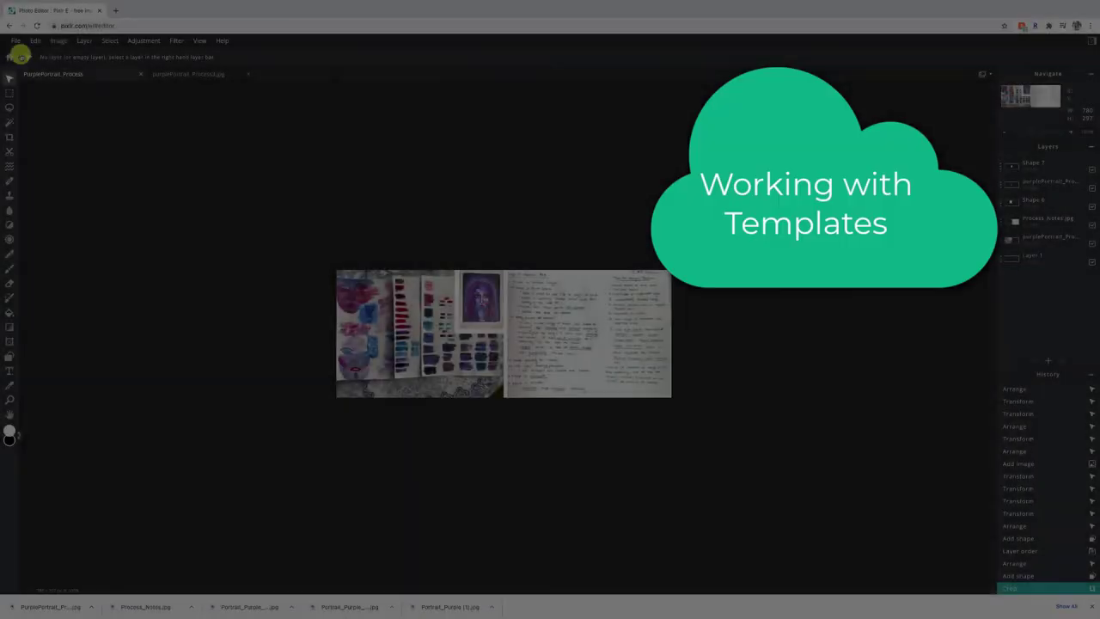
left_click(9, 53)
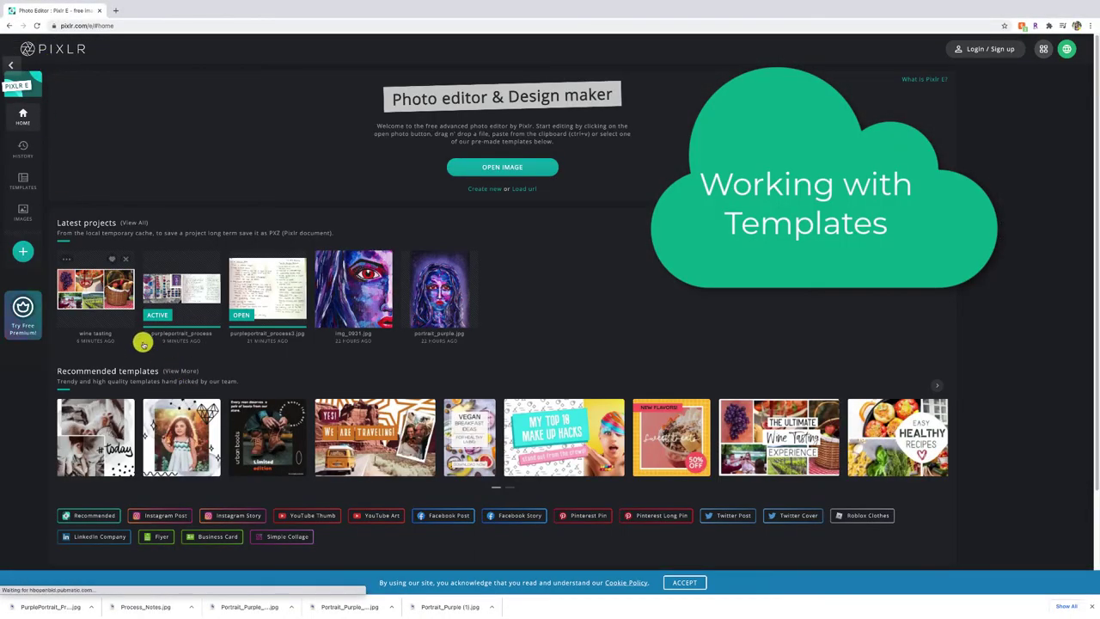
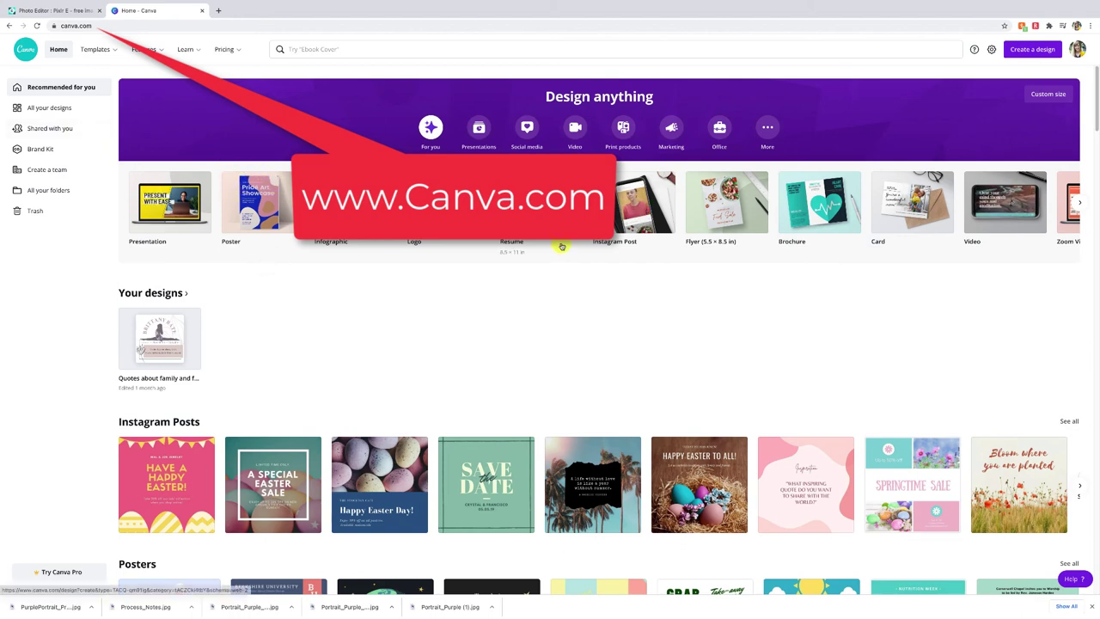
Step: Browse Canva's home page template categories to Photo Collages and open the Brown Clean Grid Fashion Moodboard Photo Collage template
left_click(765, 133)
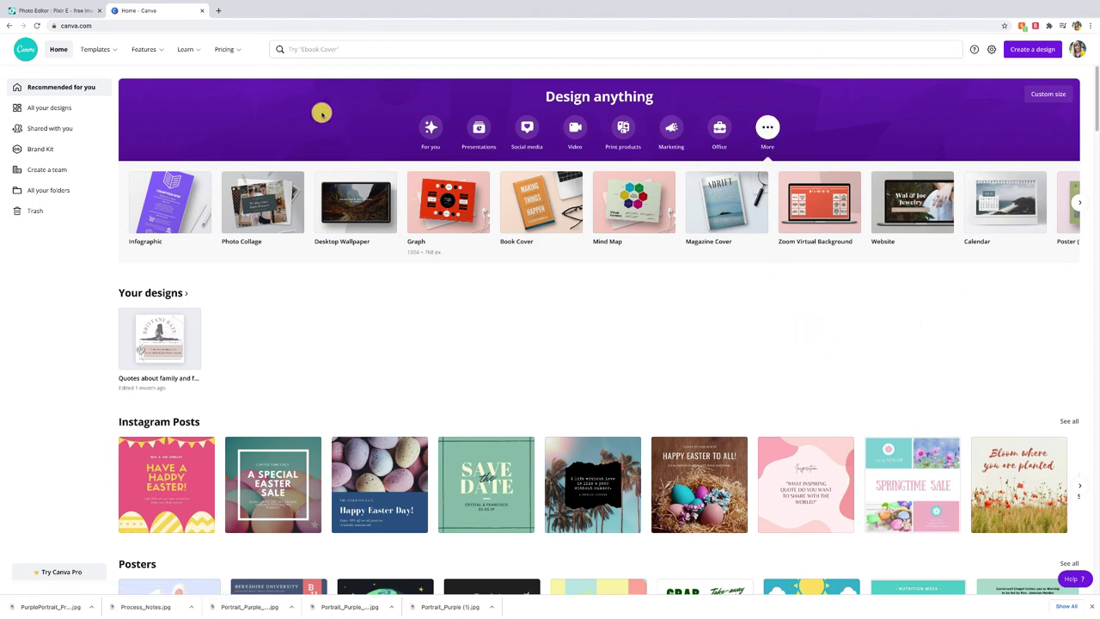
scroll(472, 343, "down", 9)
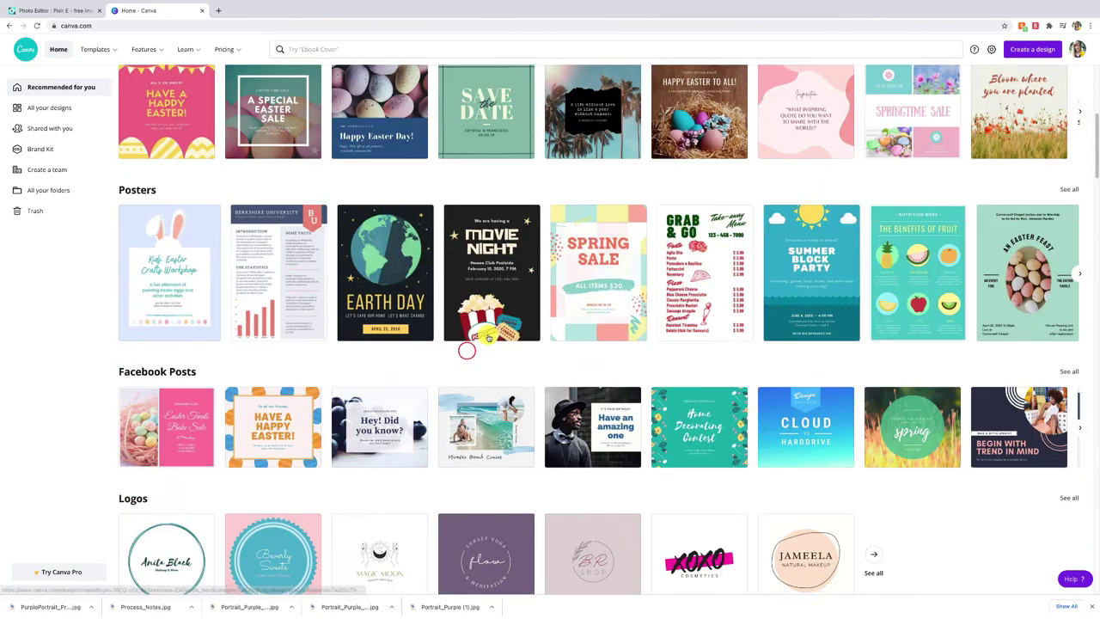
scroll(324, 349, "down", 5)
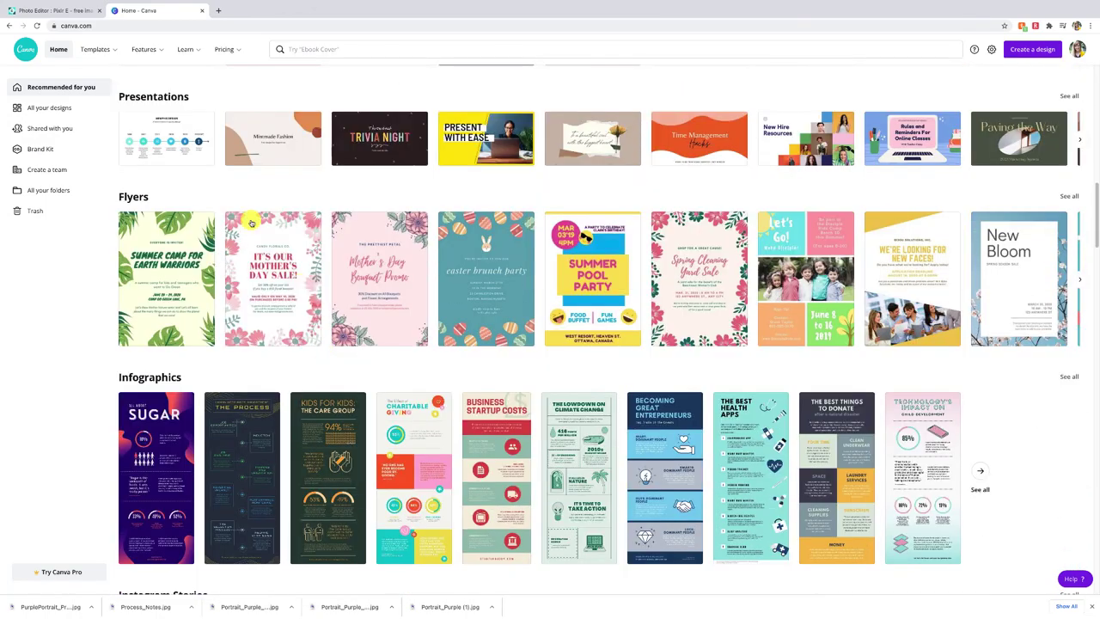
scroll(277, 394, "down", 5)
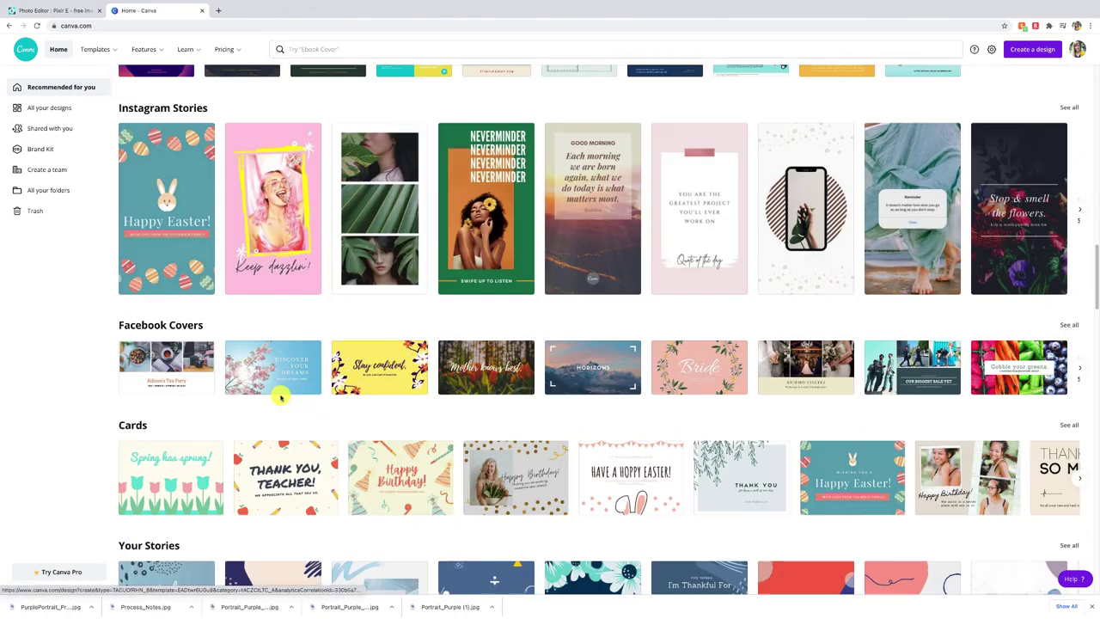
scroll(275, 391, "down", 6)
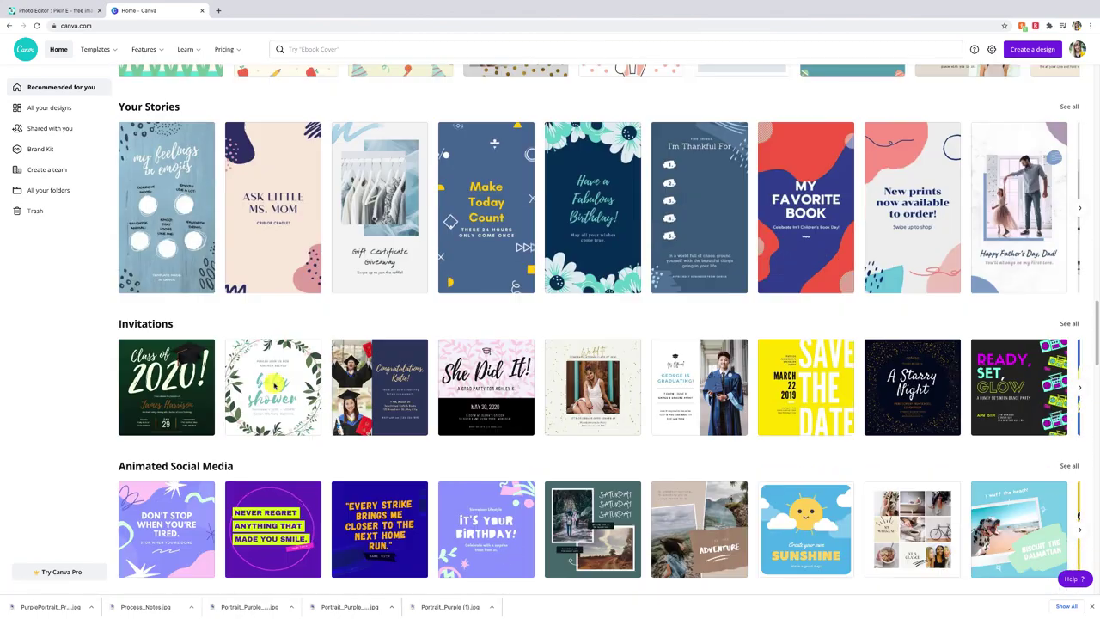
scroll(277, 398, "down", 8)
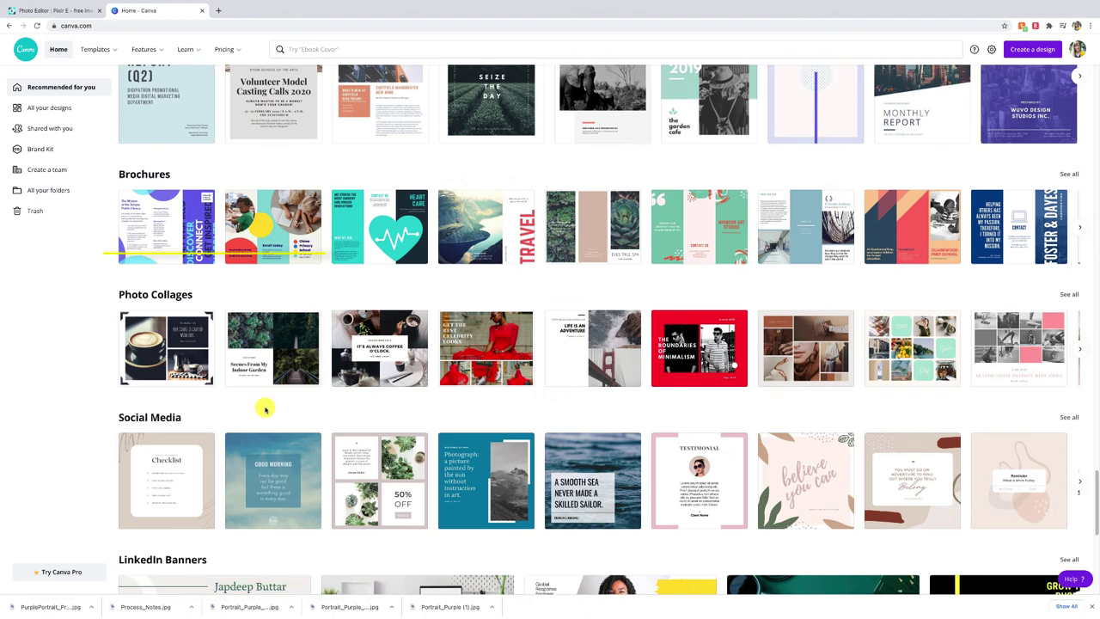
scroll(263, 407, "down", 1)
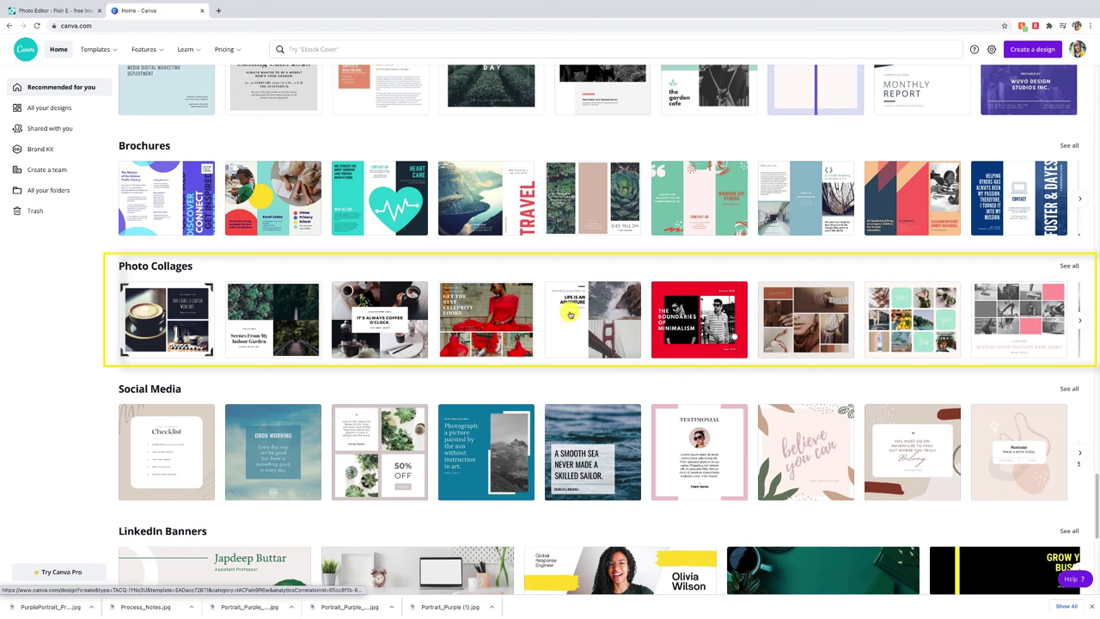
left_click(818, 329)
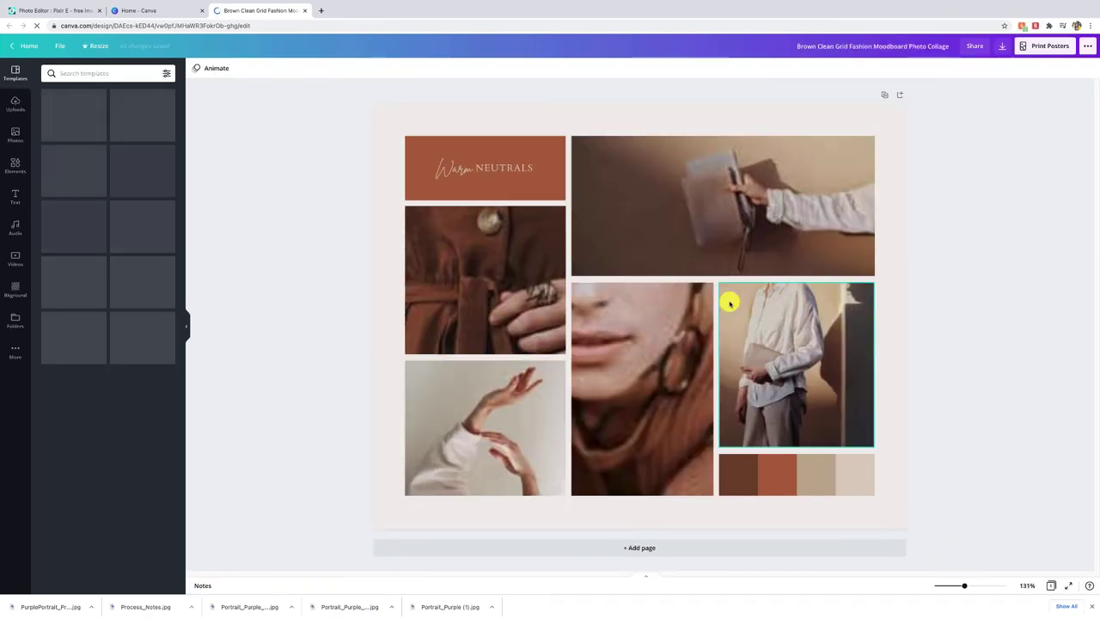
Step: Inspect the collage's selectable elements, including the brown coat photo and the Warm heading text, and view the available stock photos
left_click(516, 255)
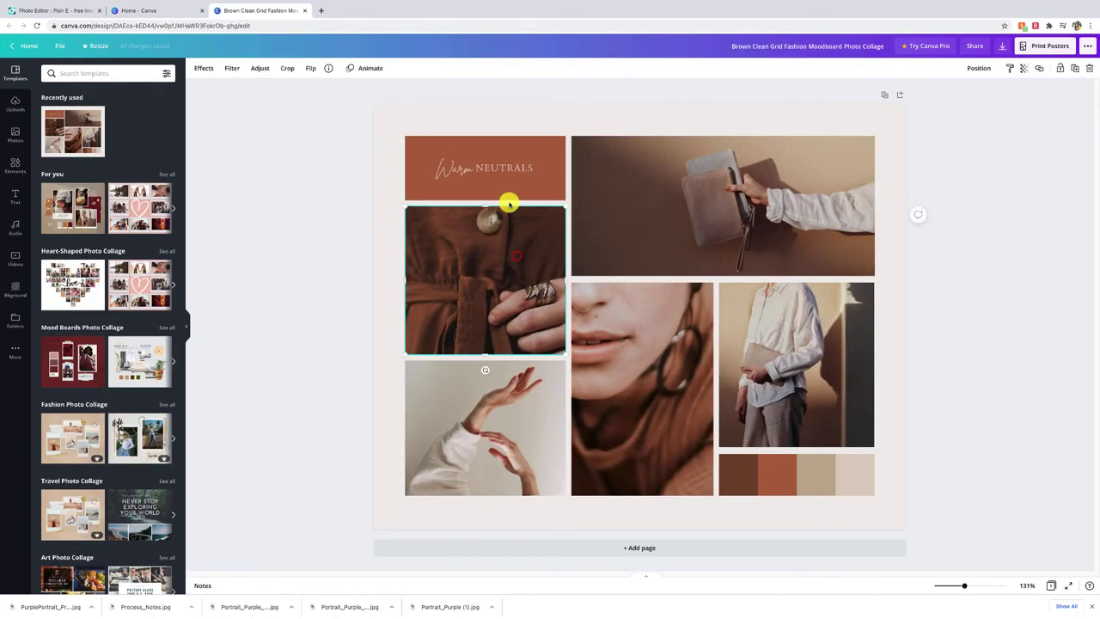
left_click(491, 175)
left_click(446, 169)
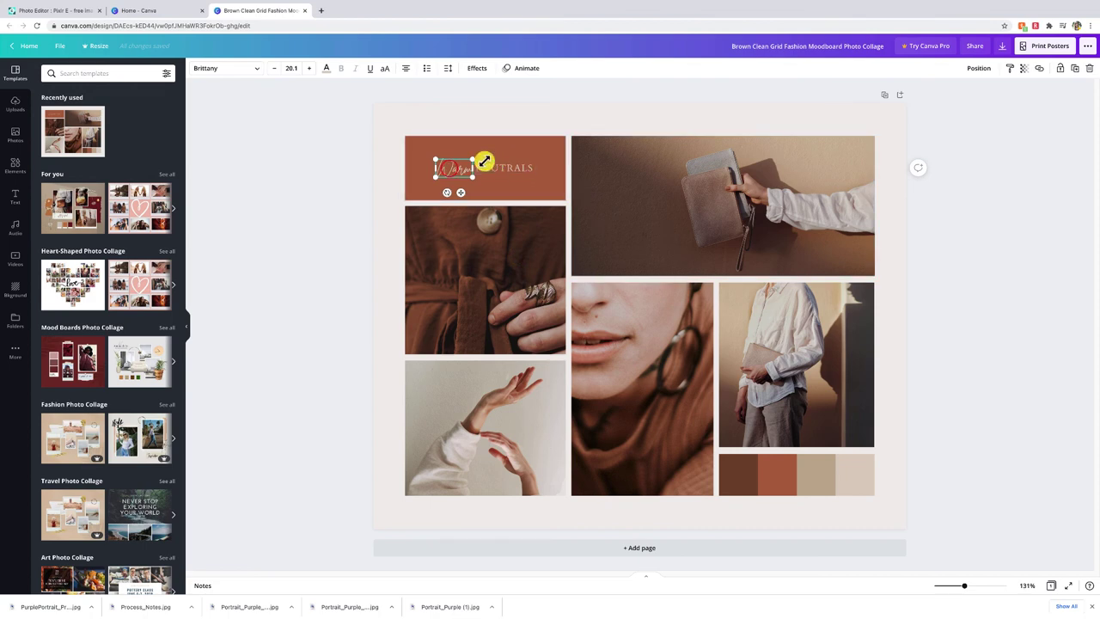
left_click(461, 243)
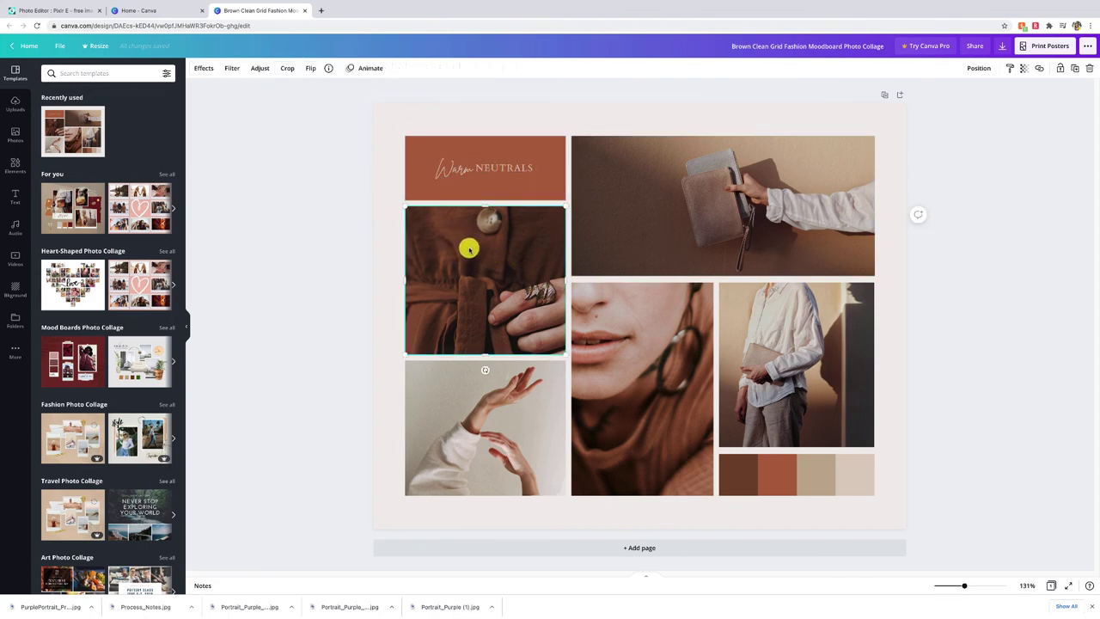
left_click(18, 136)
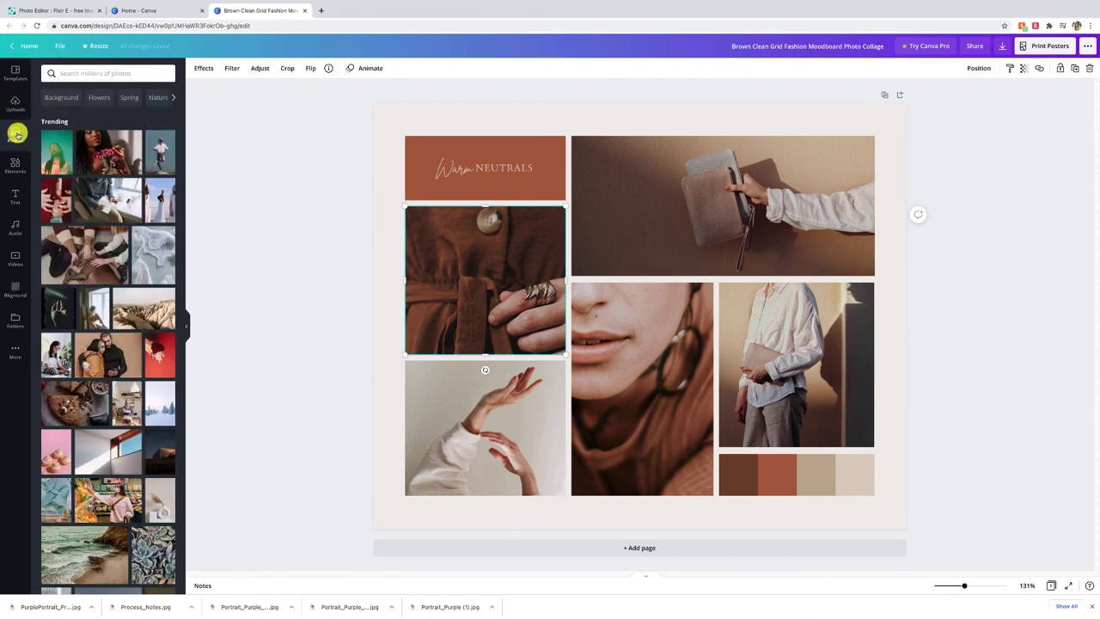
Step: Upload purplePortrait_Process3.jpg, purplePortrait_Process2.jpg, purplePortrait_Process.jpg and Process_Notes.jpg from the computer's process folder
left_click(16, 109)
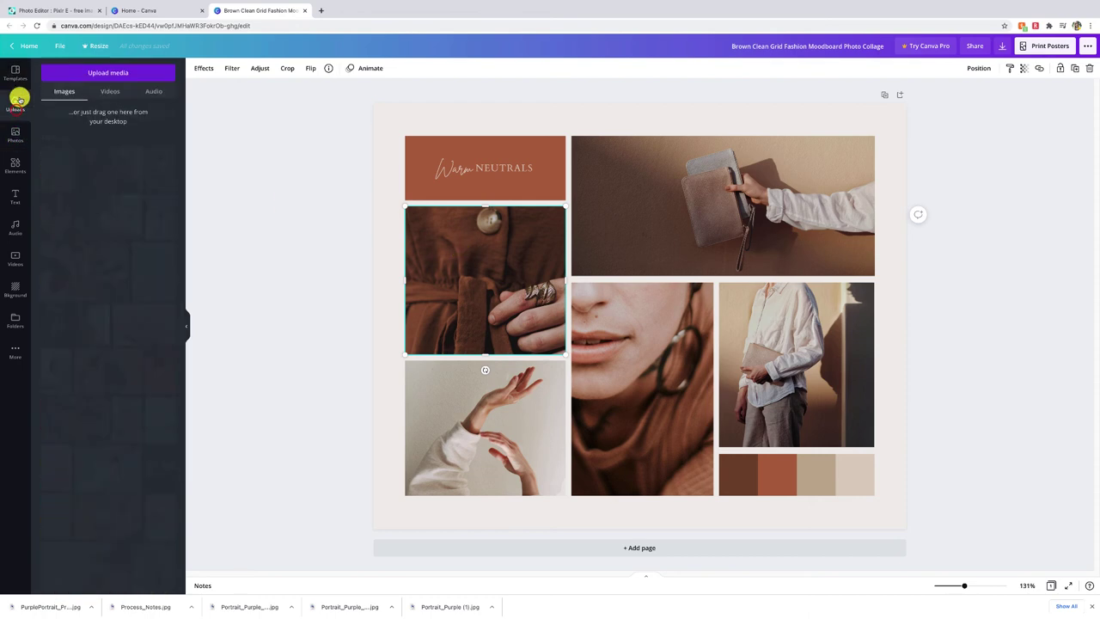
left_click(92, 78)
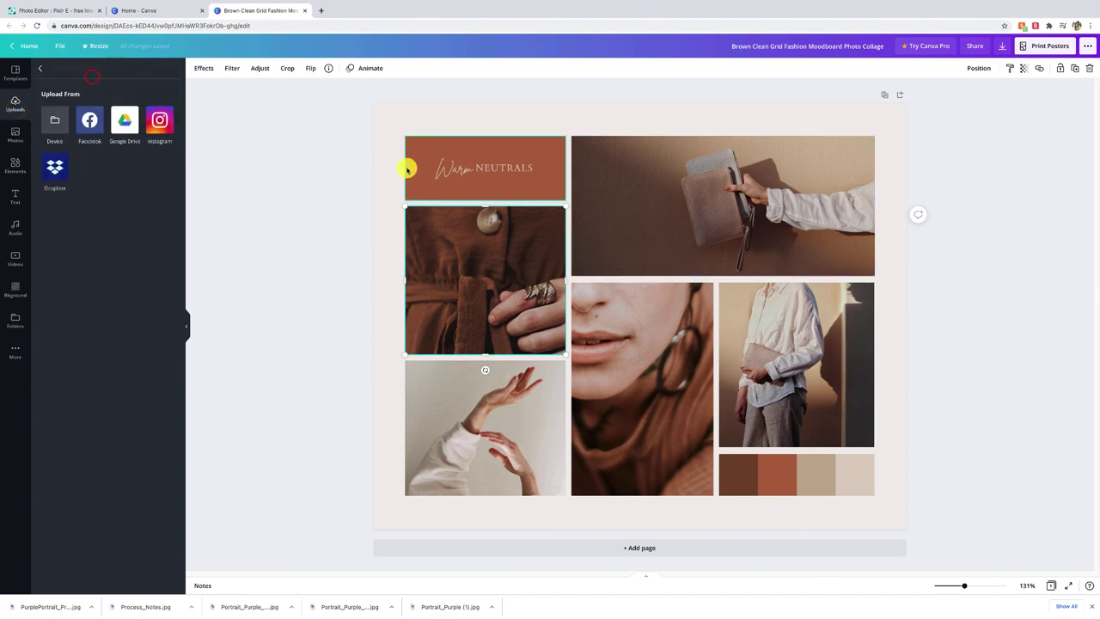
left_click(57, 126)
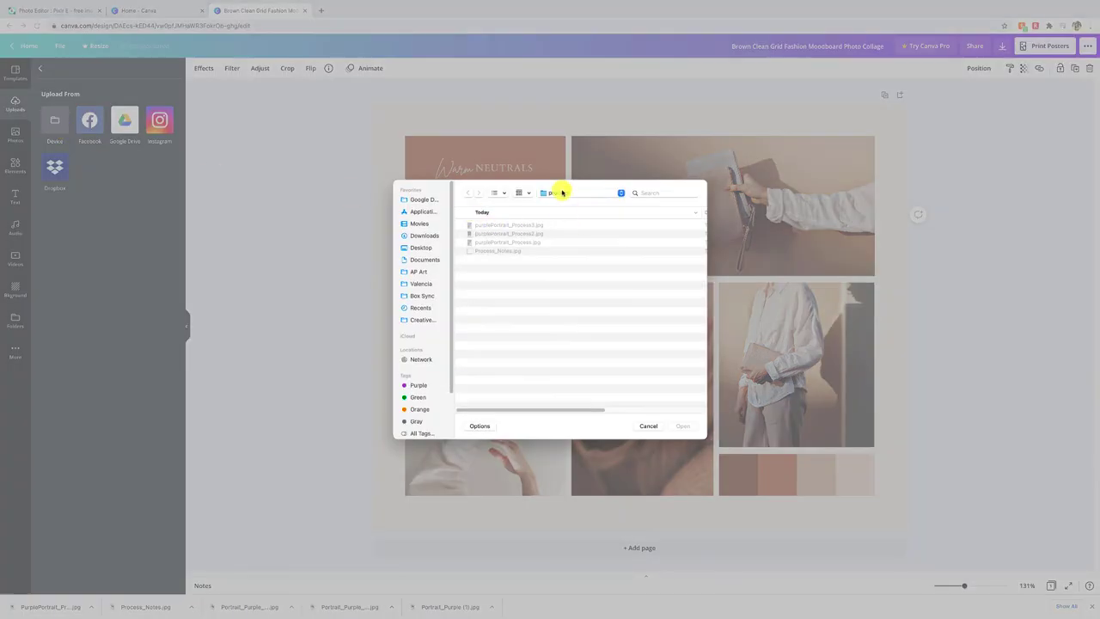
left_click(510, 224)
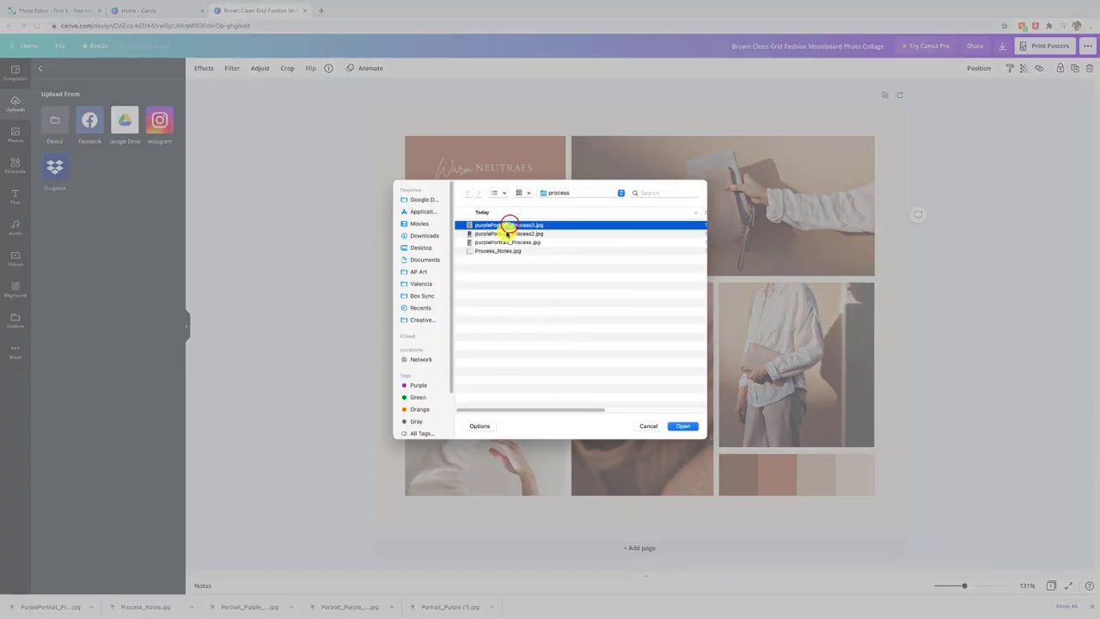
left_click_drag(500, 225, 505, 251)
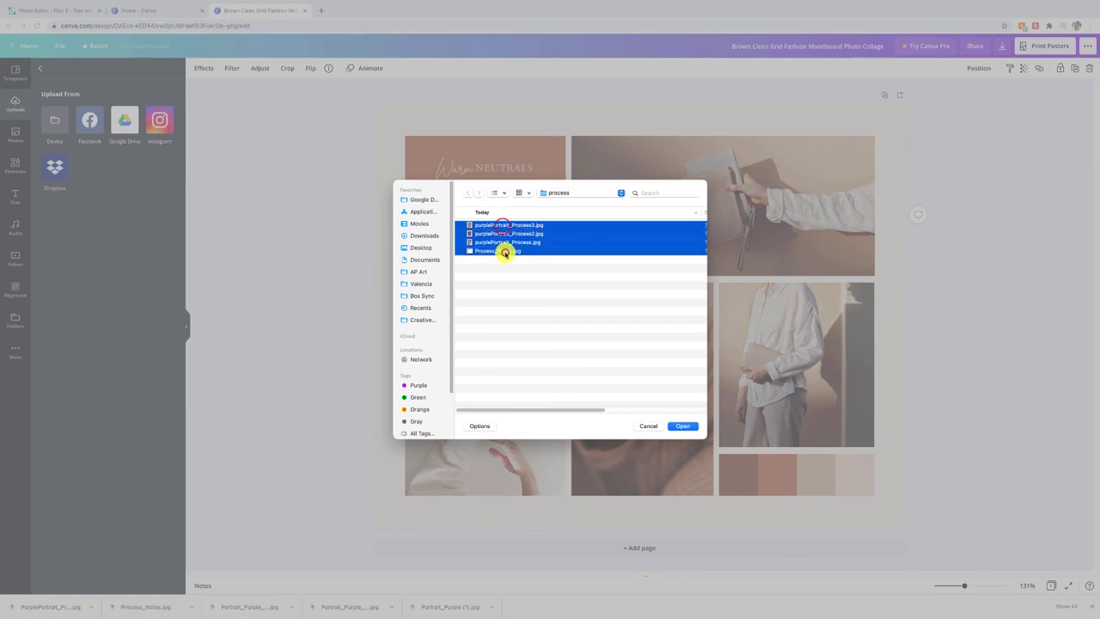
left_click(683, 427)
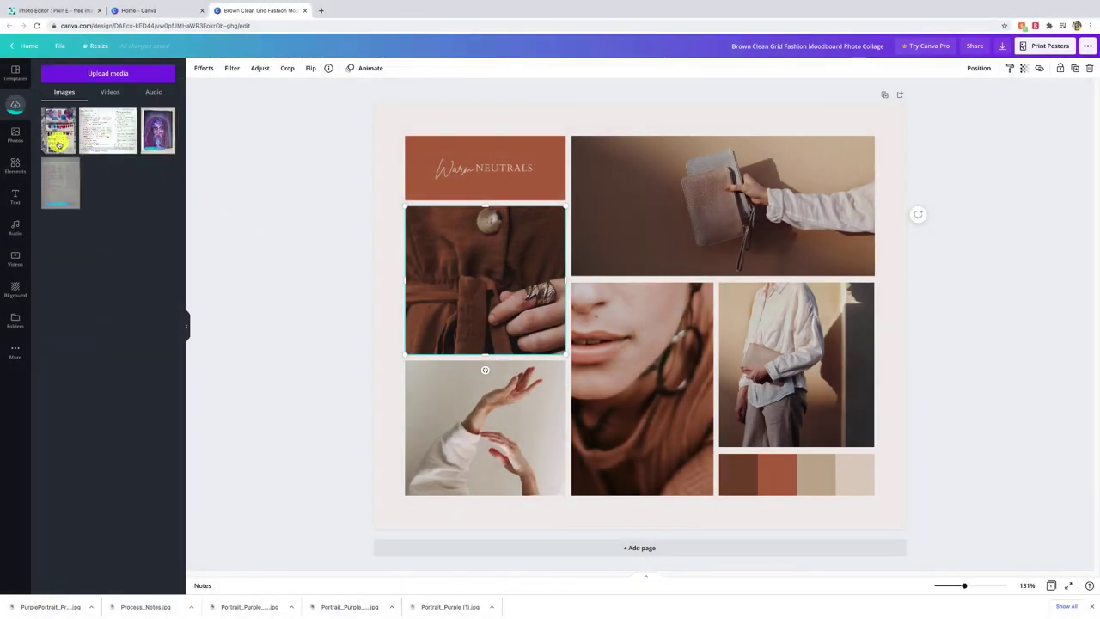
Step: Replace the brown coat photo with the uploaded two-page handwritten notes image and widen it past its original right edge
left_click(144, 228)
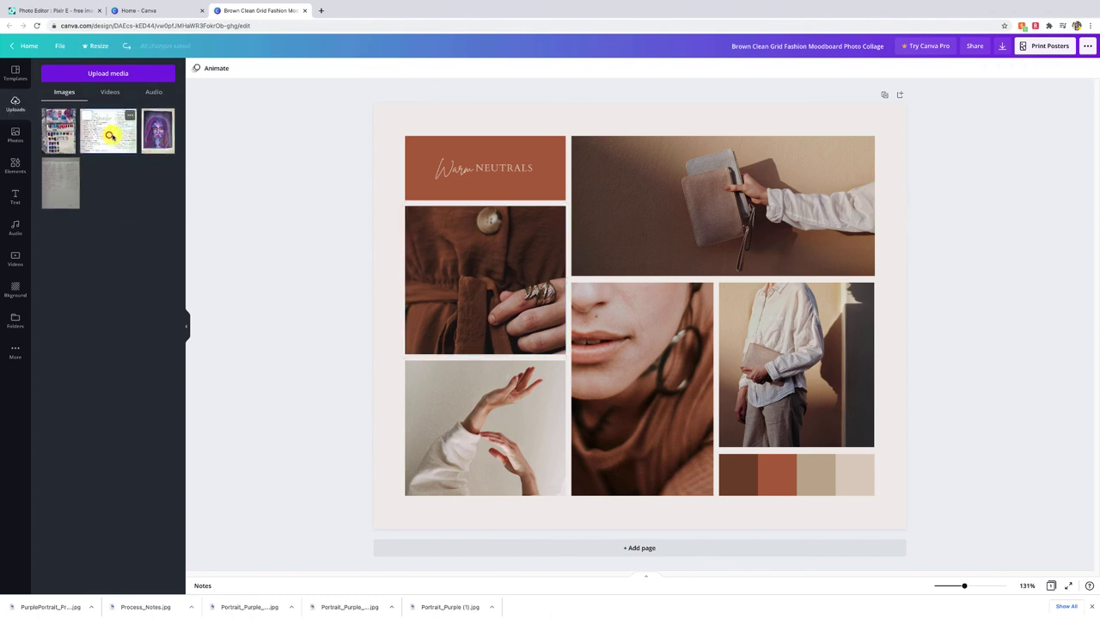
left_click_drag(110, 135, 495, 277)
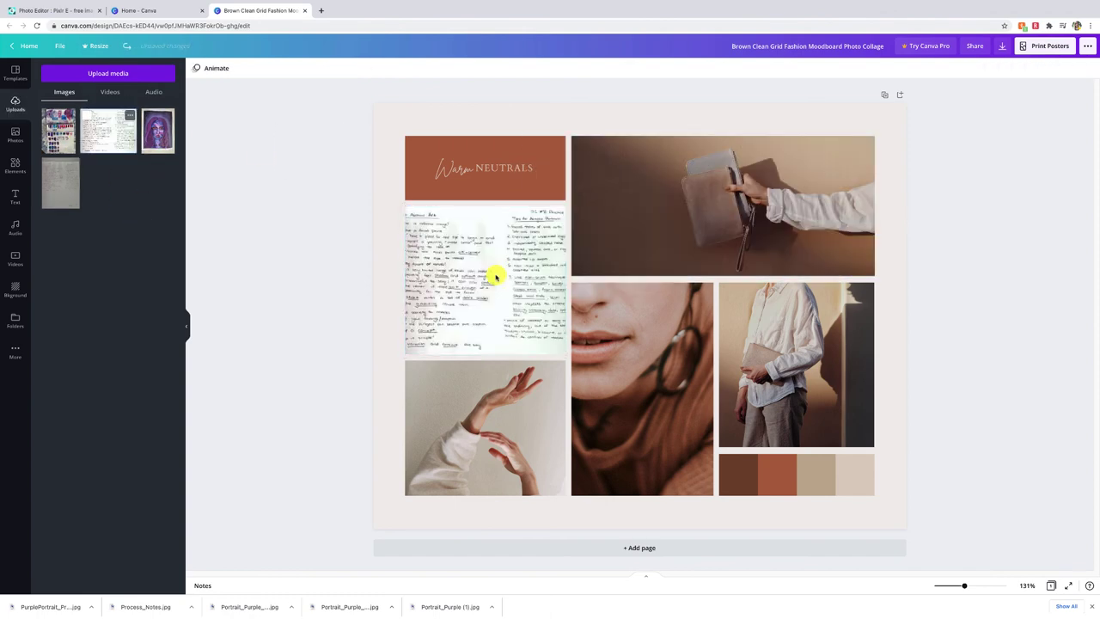
left_click(556, 259)
mouse_move(575, 281)
left_mouse_down()
mouse_move(606, 277)
mouse_move(593, 279)
left_mouse_up()
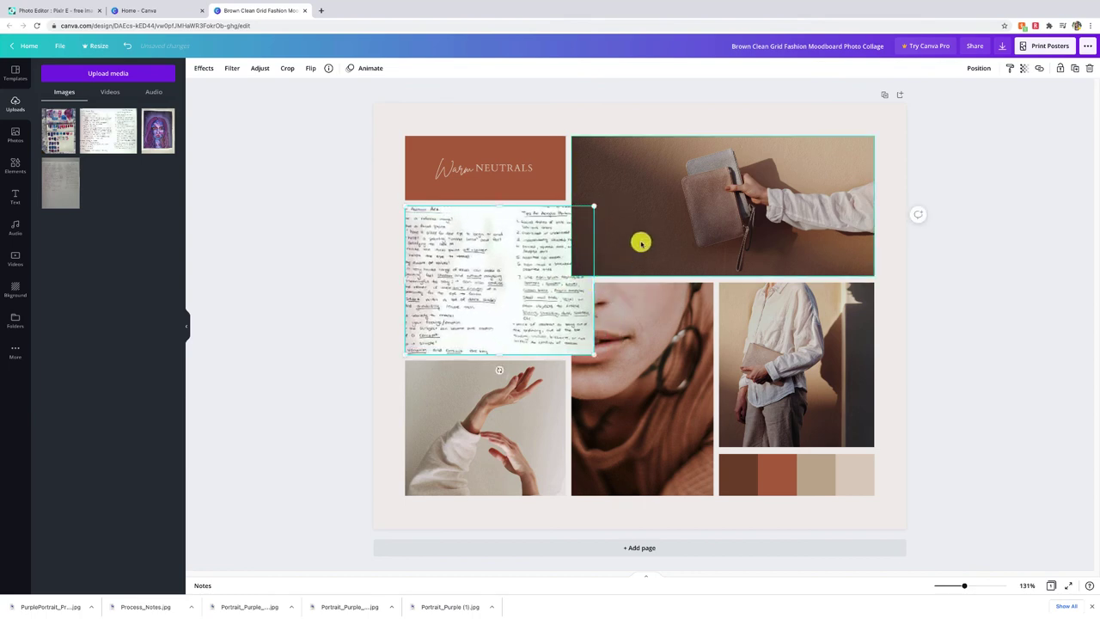
Step: Shrink the handbag and face photos together, then reduce the white-shirt photo and the colour palette strip to a matching narrower width
left_click(638, 319)
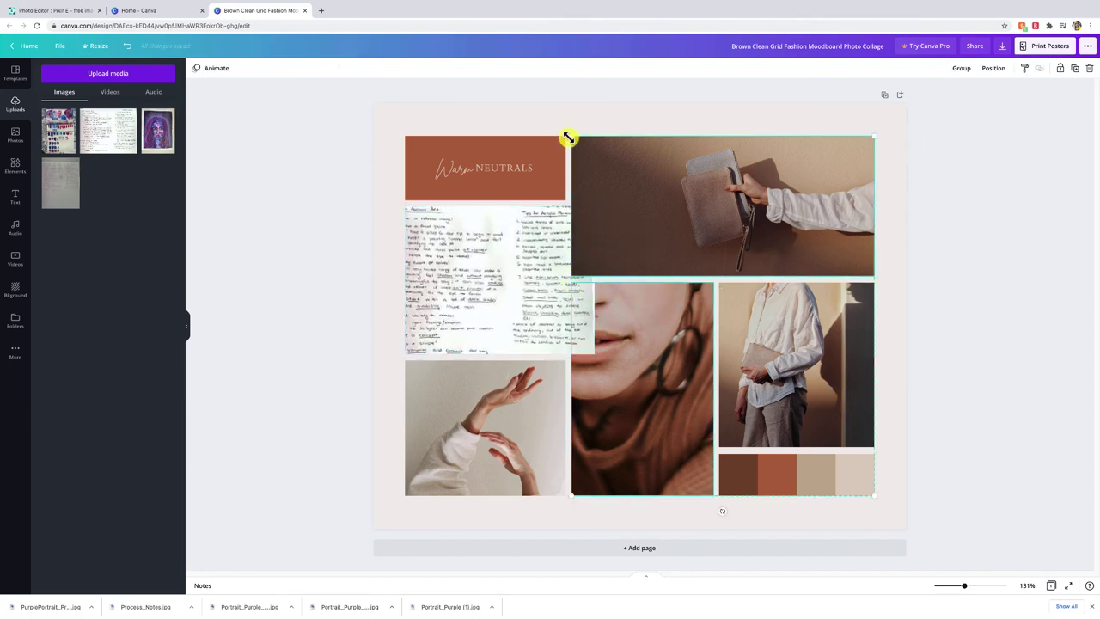
left_click_drag(569, 137, 623, 154)
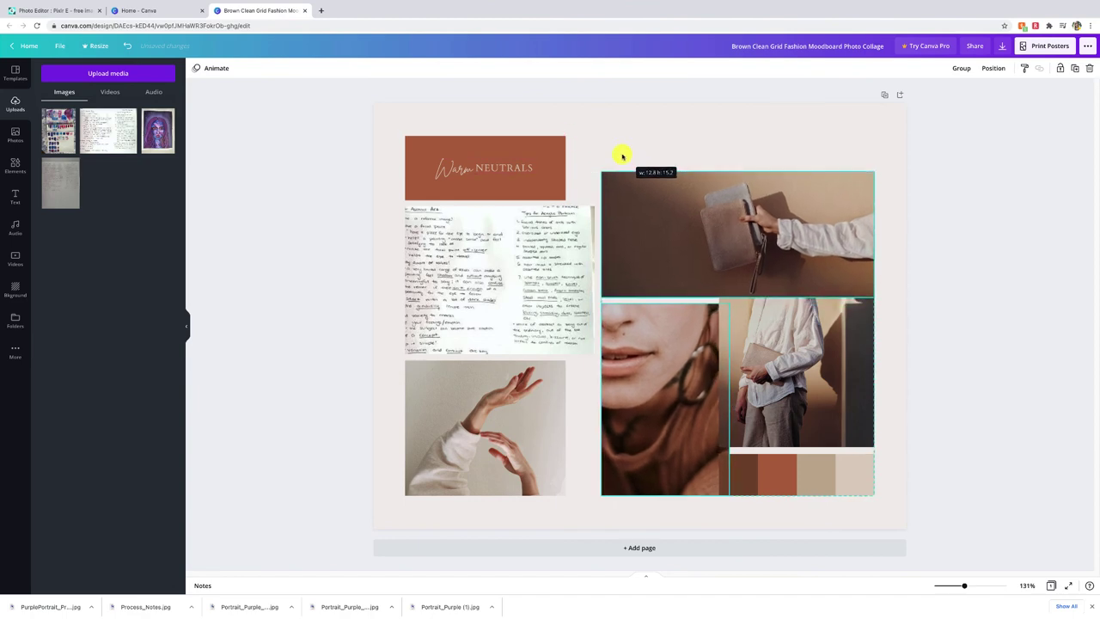
left_click(780, 335)
left_click_drag(720, 284, 737, 305)
left_click(744, 470)
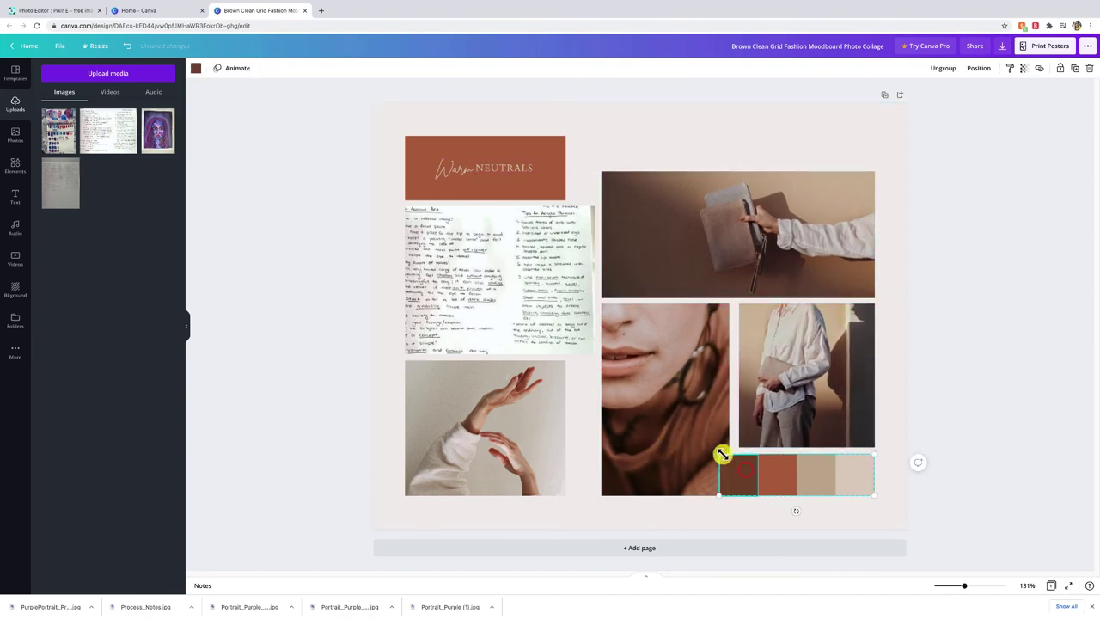
left_click_drag(721, 454, 770, 464)
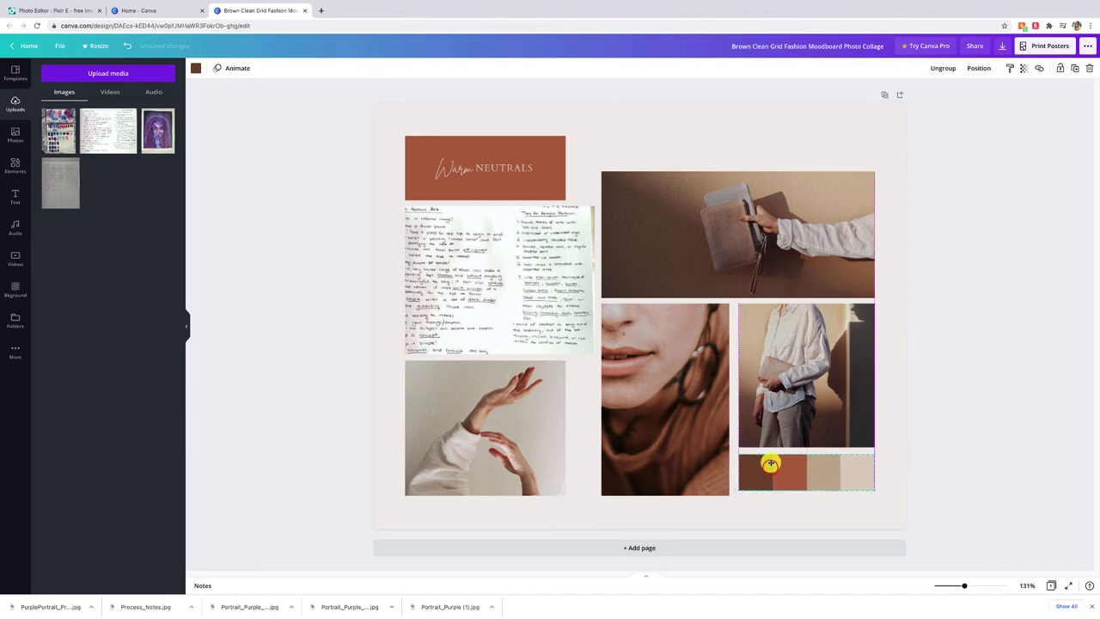
Step: Delete the Warm and NEUTRALS texts and the rust-coloured rectangle behind them
left_click(508, 228)
left_click(501, 183)
left_click(452, 166)
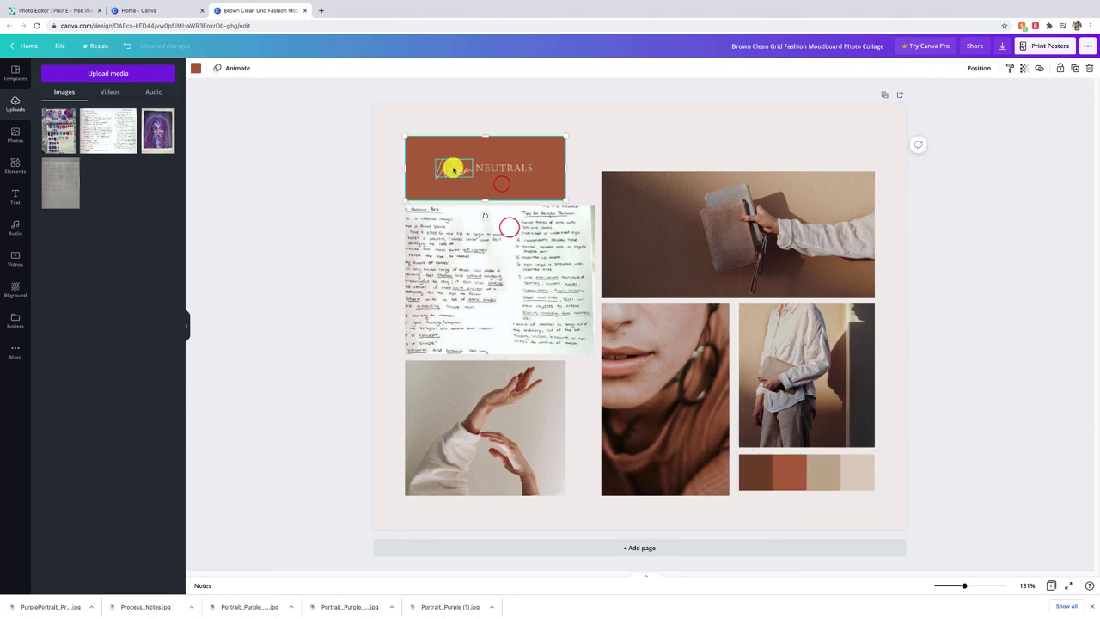
key("Delete")
left_click(489, 169)
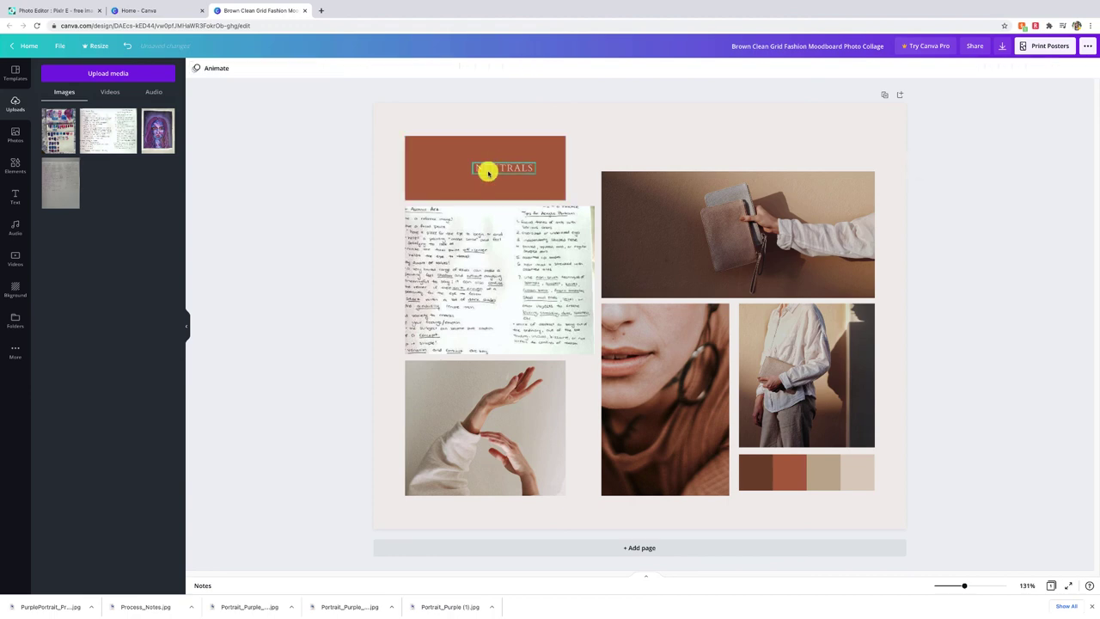
key("Delete")
left_click(437, 174)
key("Delete")
Step: Replace the face close-up with the purple portrait and add the paint swatch photo, rotated 90° counter-clockwise
left_click_drag(157, 130, 628, 401)
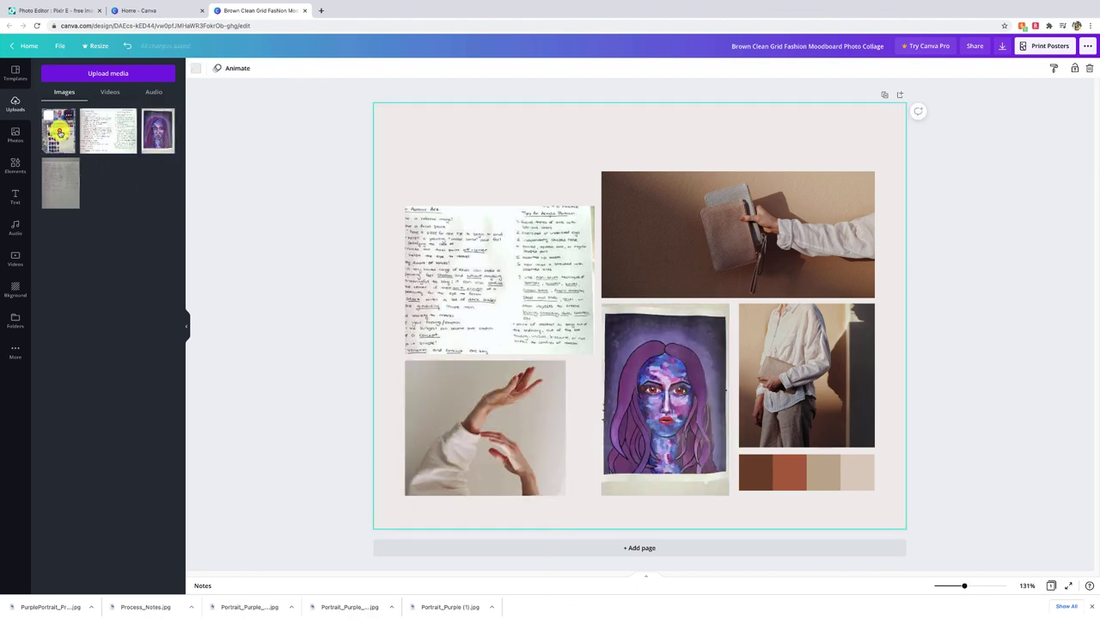
left_click(59, 130)
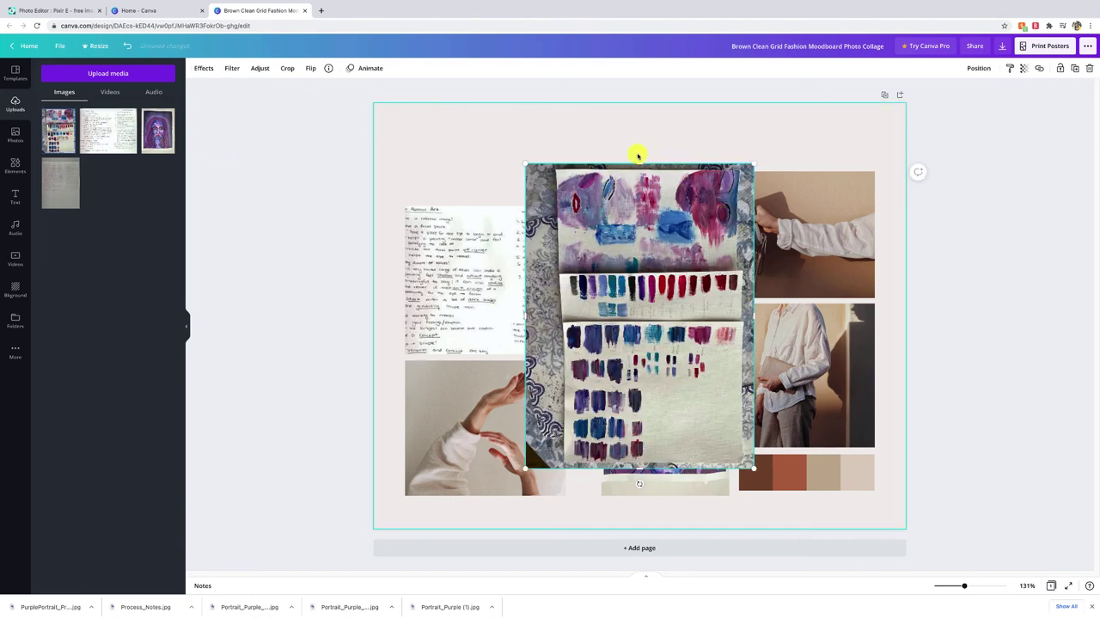
mouse_move(656, 484)
left_mouse_down()
mouse_move(773, 364)
mouse_move(799, 248)
mouse_move(790, 341)
mouse_move(798, 304)
mouse_move(803, 316)
left_mouse_up()
key("super+z")
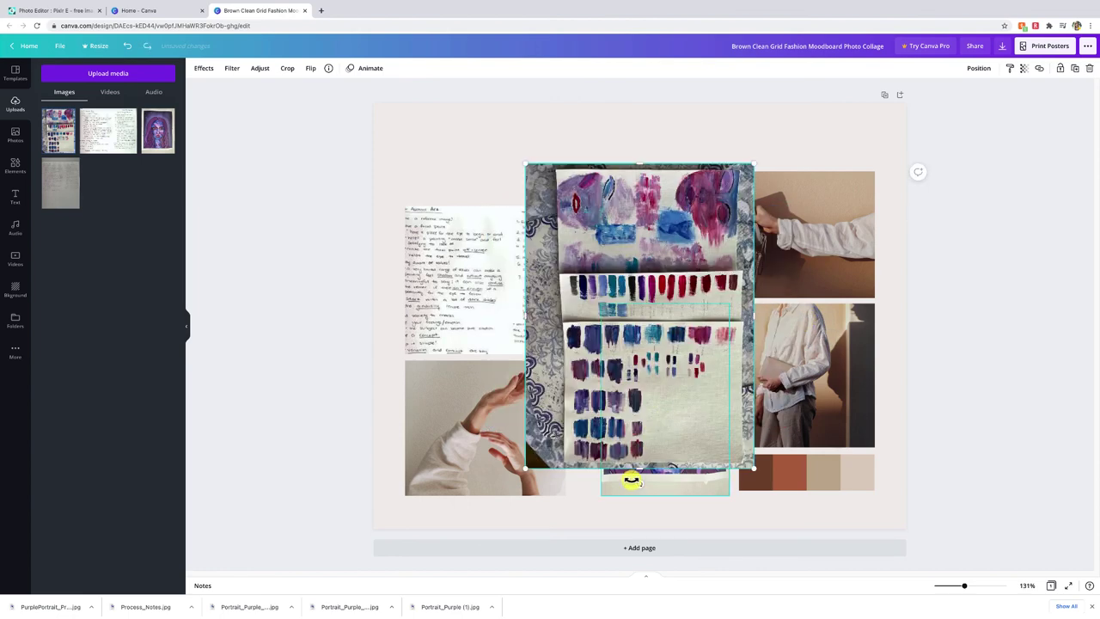
mouse_move(638, 485)
left_mouse_down()
mouse_move(736, 417)
mouse_move(759, 248)
mouse_move(767, 323)
mouse_move(778, 317)
left_mouse_up()
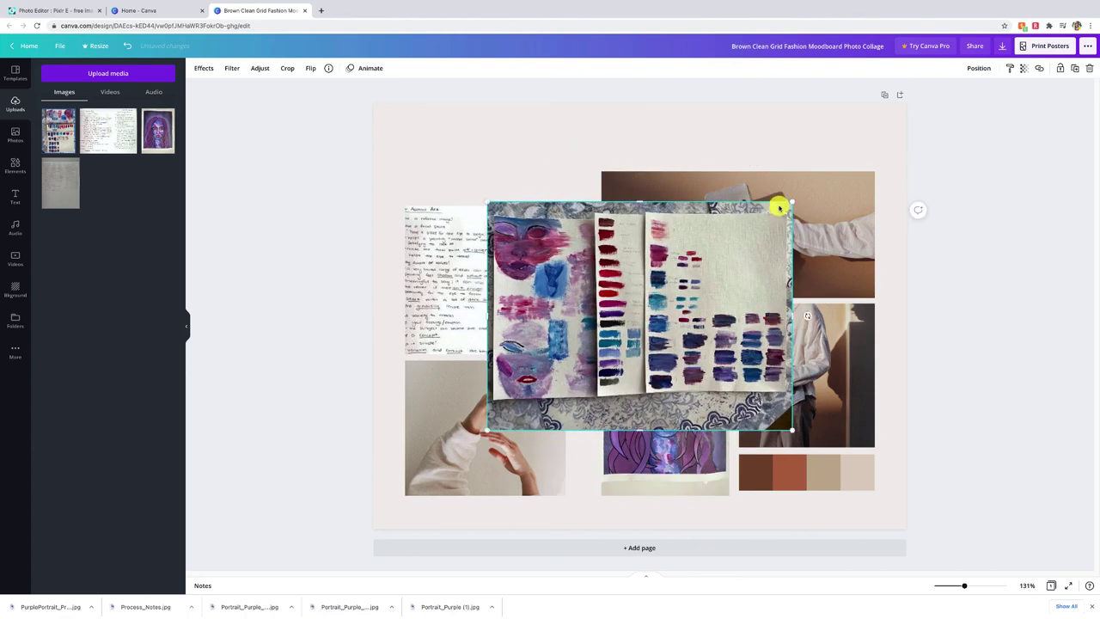
Step: Put the swatch photo in place of the hands photo, scale it to the notes image's width, and align the notes just above it
mouse_move(616, 281)
left_mouse_down()
mouse_move(690, 235)
mouse_move(663, 296)
mouse_move(550, 318)
mouse_move(527, 349)
mouse_move(536, 346)
left_mouse_up()
left_click_drag(708, 270, 575, 368)
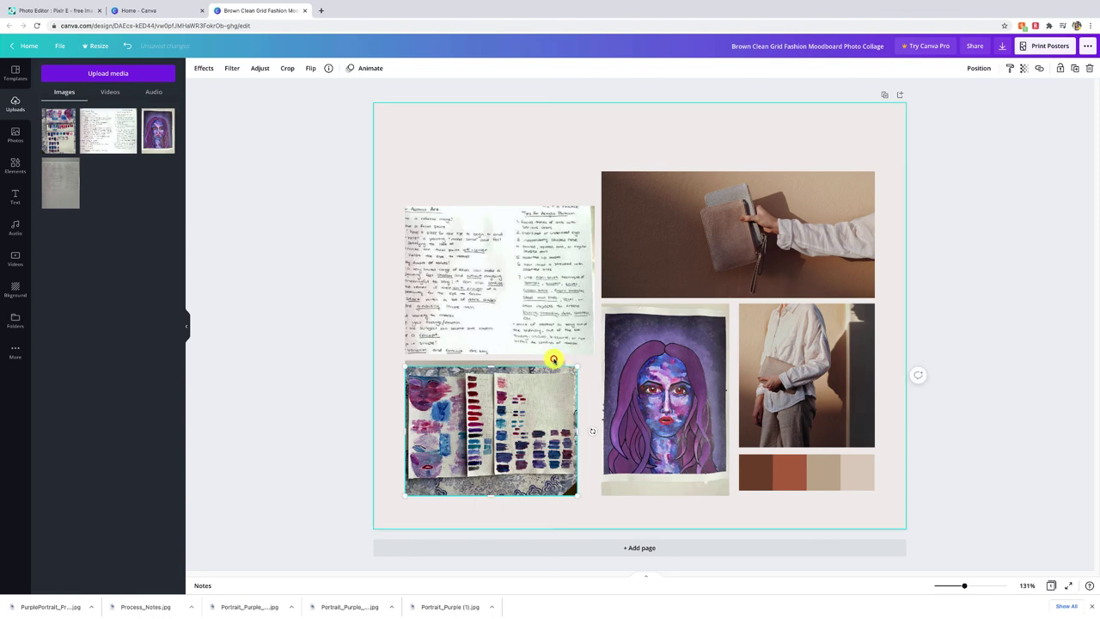
left_click(553, 358)
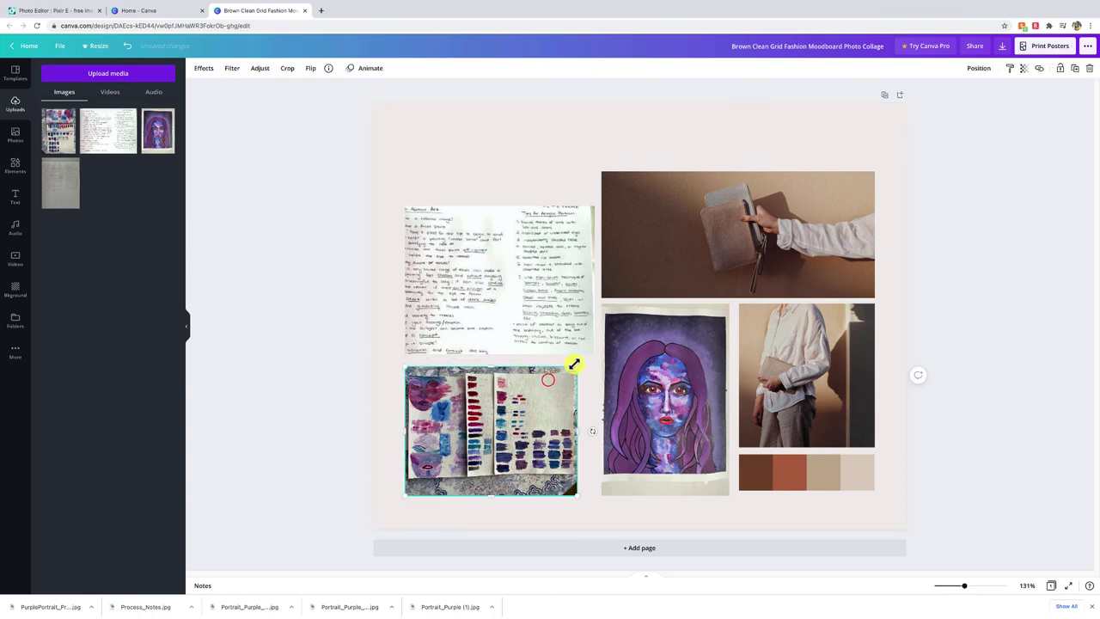
left_click_drag(568, 330, 568, 295)
left_click(551, 382)
left_click_drag(576, 366, 591, 352)
left_click_drag(568, 280, 569, 306)
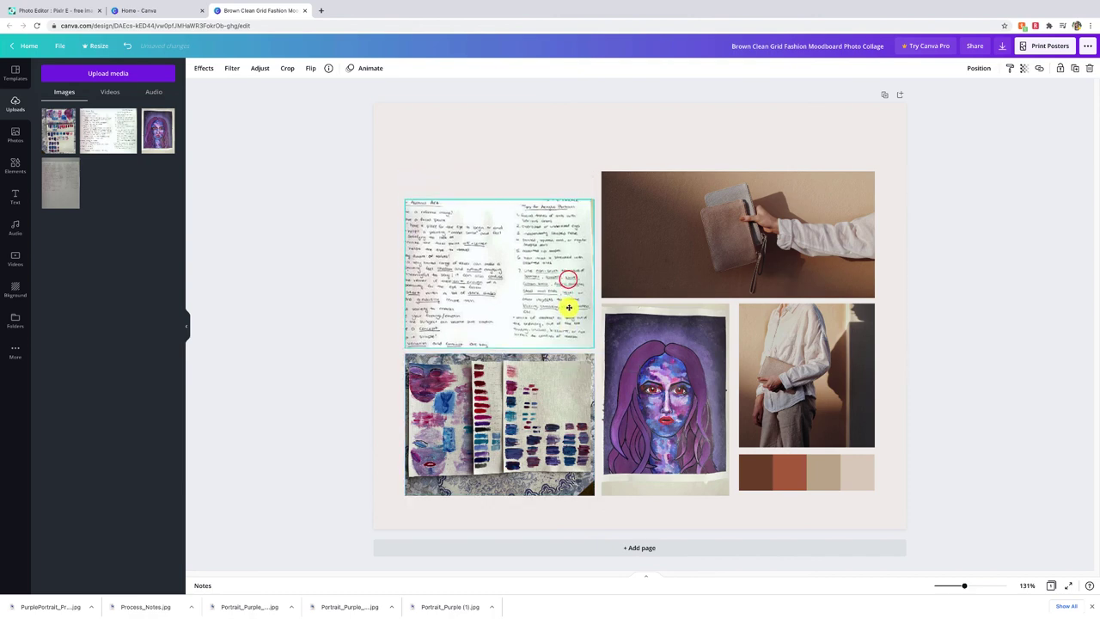
Step: Delete the handbag photo, the white-shirt photo and the colour palette strip, and move the purple portrait up beside the notes
left_click(768, 248)
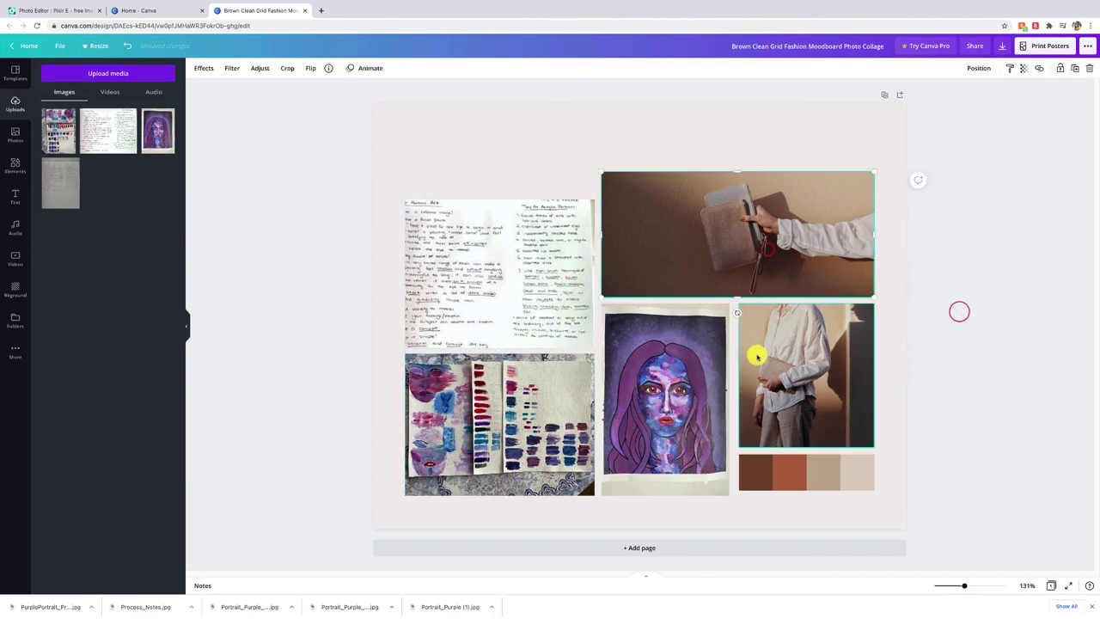
key("Delete")
left_click(805, 373)
key("Delete")
left_click(796, 465)
left_click(796, 464)
key("Delete")
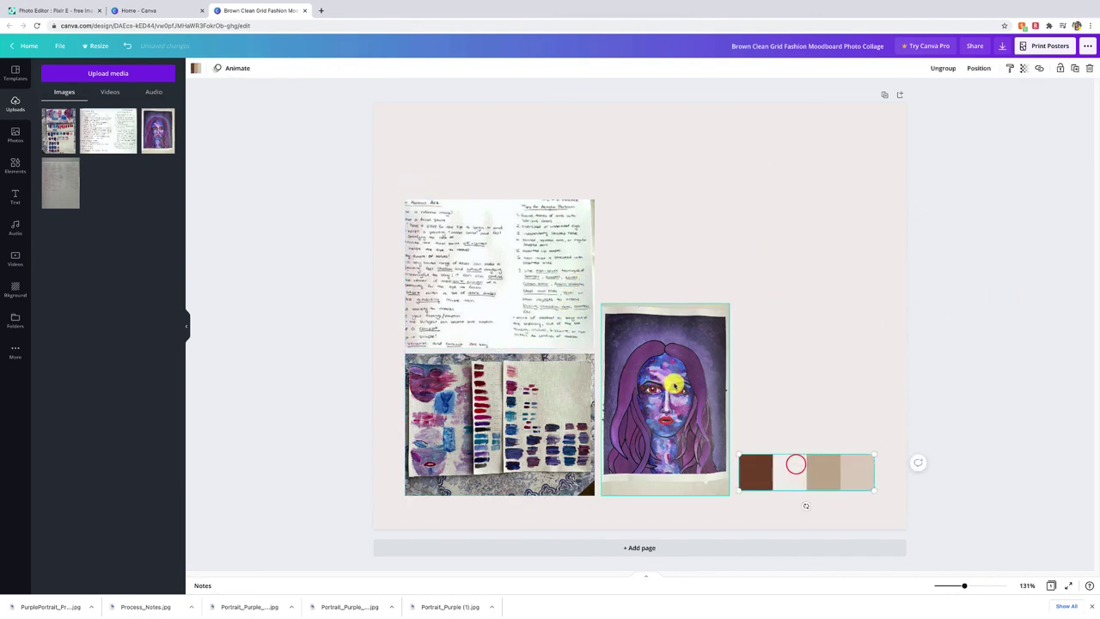
left_click_drag(673, 383, 667, 225)
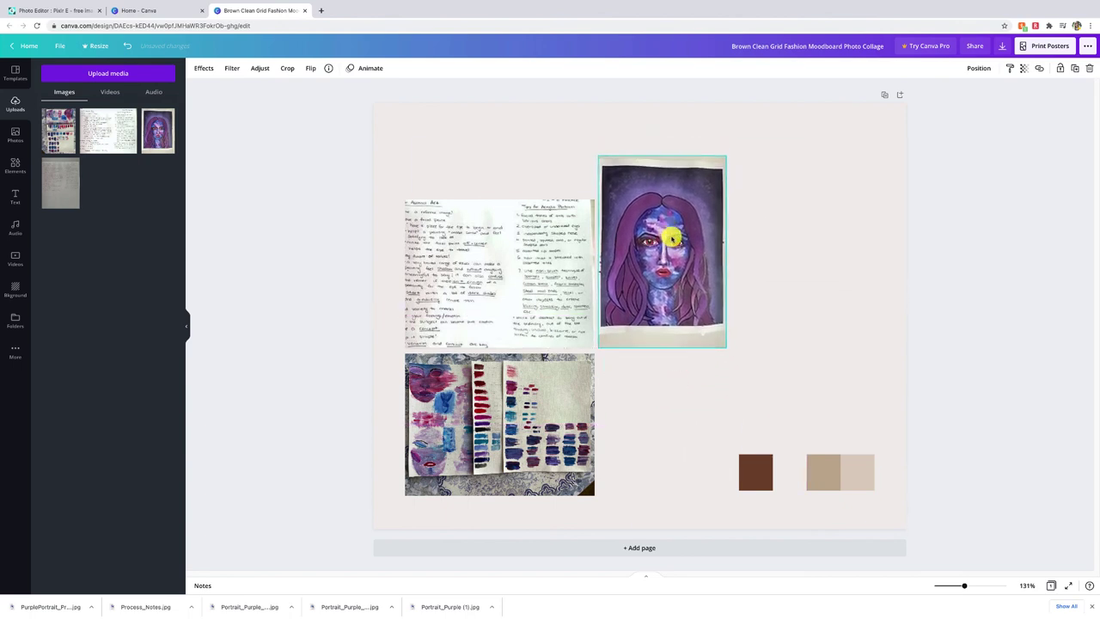
left_click_drag(756, 449, 799, 480)
key("Delete")
Step: Move the notes and portrait up together near the page's upper edge, and enlarge the swatch photo to fill the space beneath them
left_click(542, 442)
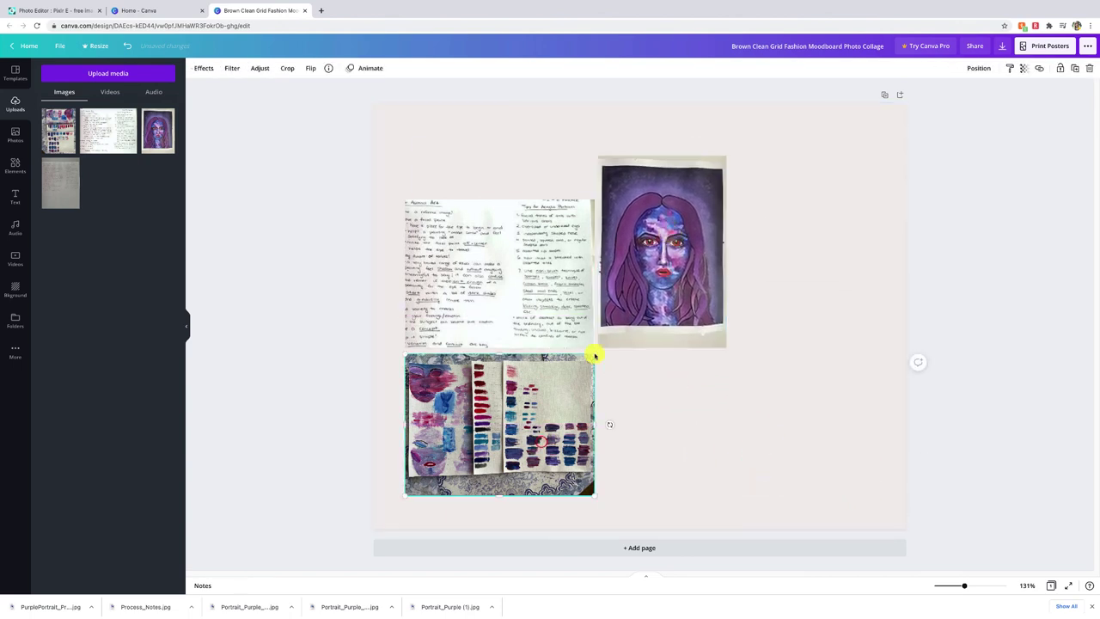
left_click(656, 289)
left_click(527, 283, "shift")
left_click_drag(520, 303, 520, 240)
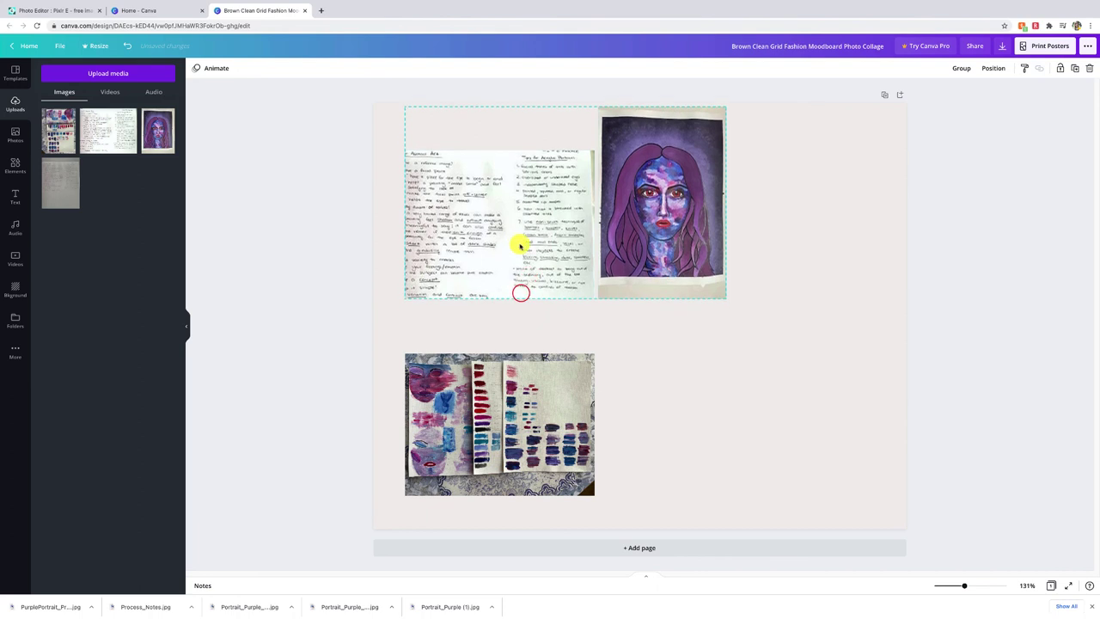
left_click(529, 415)
left_click_drag(592, 354, 674, 327)
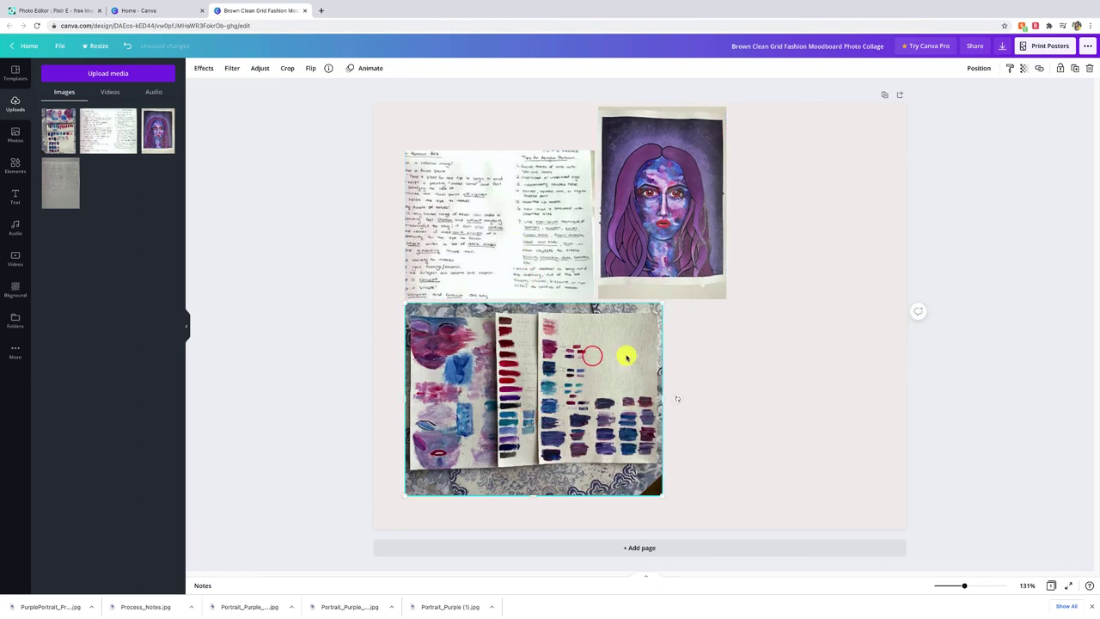
Step: Crop the swatch photo's upper and lower edges and align it with the notes image's left edge just below it
mouse_move(627, 356)
left_mouse_down()
mouse_move(621, 366)
mouse_move(668, 352)
mouse_move(630, 358)
left_mouse_up()
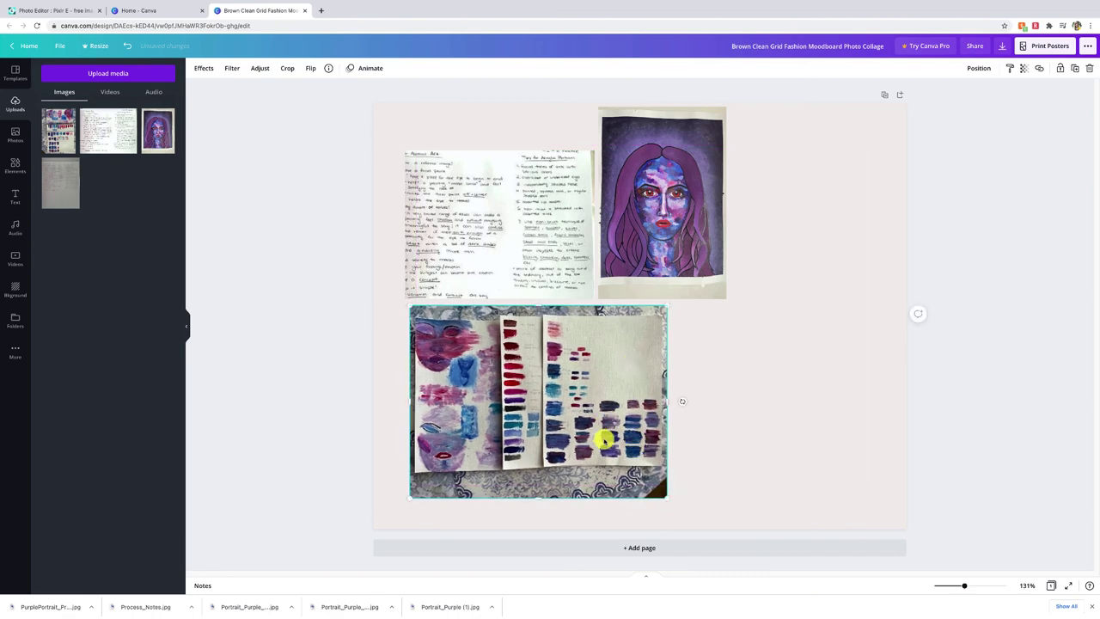
left_click_drag(537, 496, 533, 472)
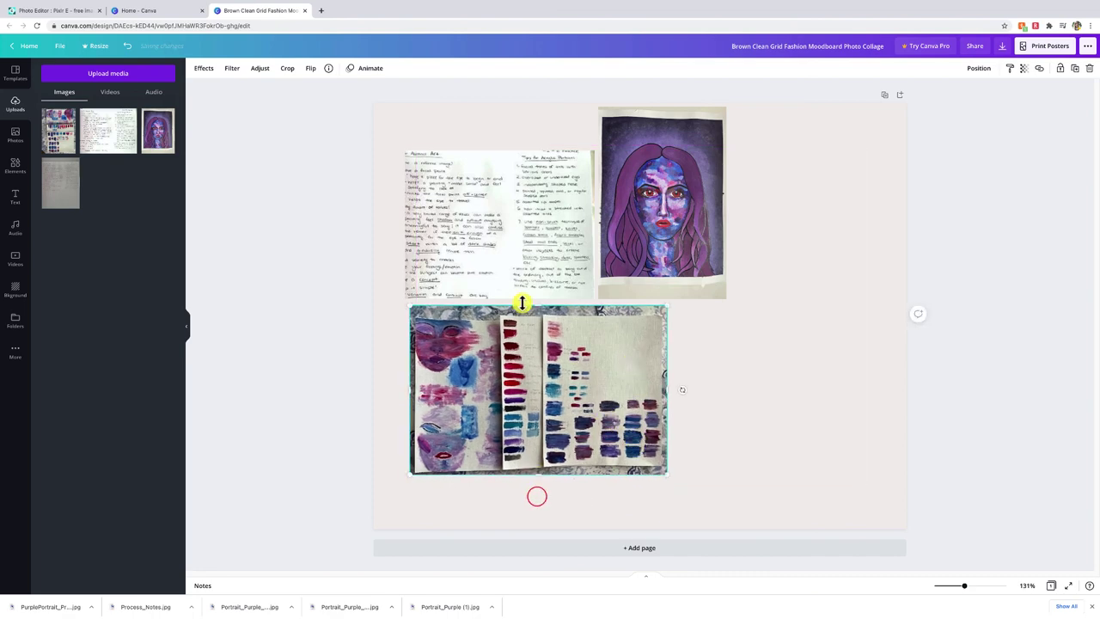
left_click_drag(535, 307, 536, 316)
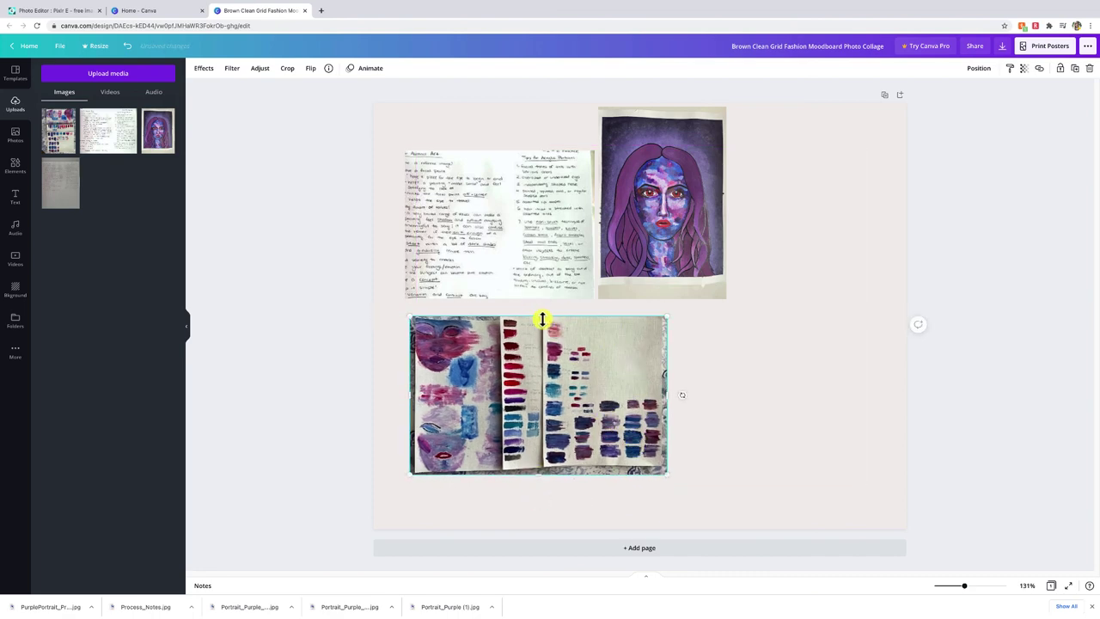
mouse_move(652, 357)
left_mouse_down()
mouse_move(650, 386)
mouse_move(648, 353)
left_mouse_up()
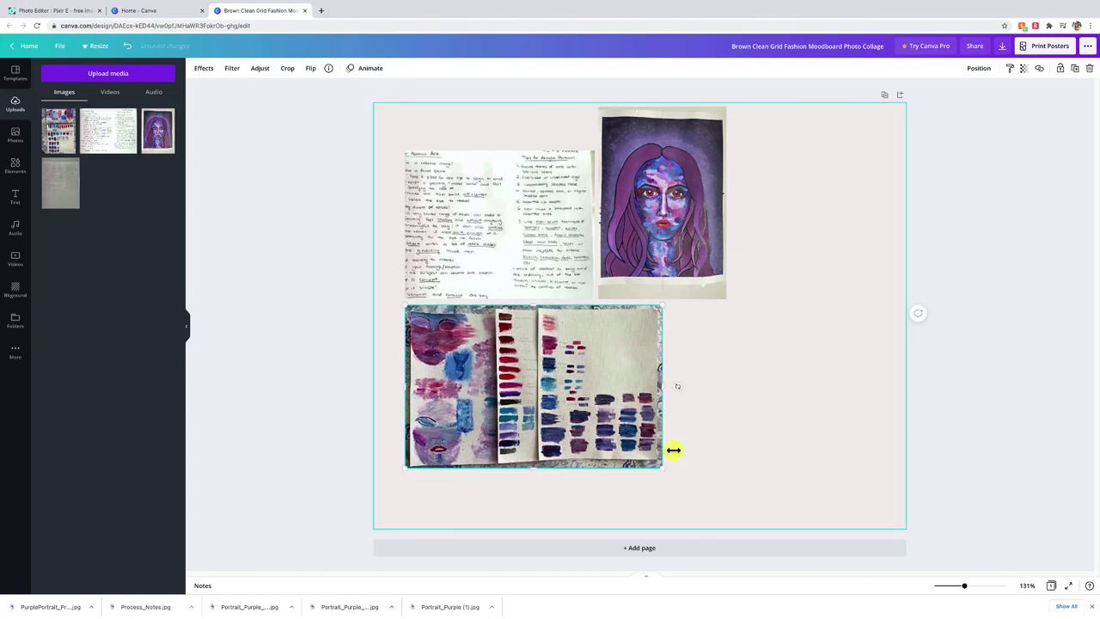
Step: Enlarge the swatch photo to the combined width of the notes and portrait, and shift the images up on the plain background
left_click_drag(663, 466, 724, 521)
left_click(903, 309)
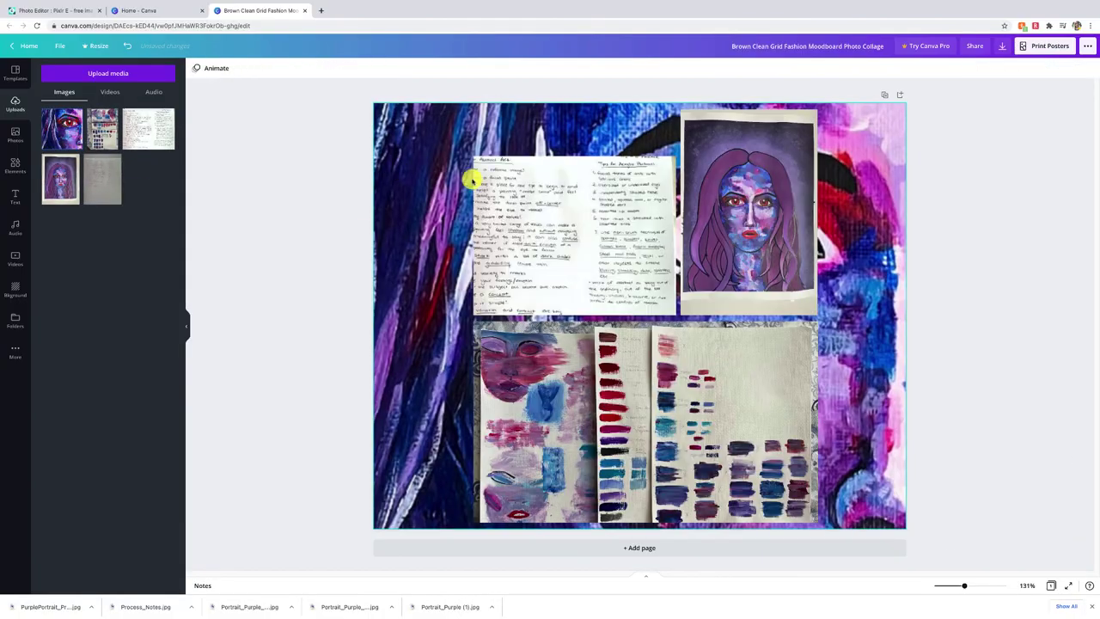
left_click_drag(474, 180, 496, 177)
left_click(785, 441)
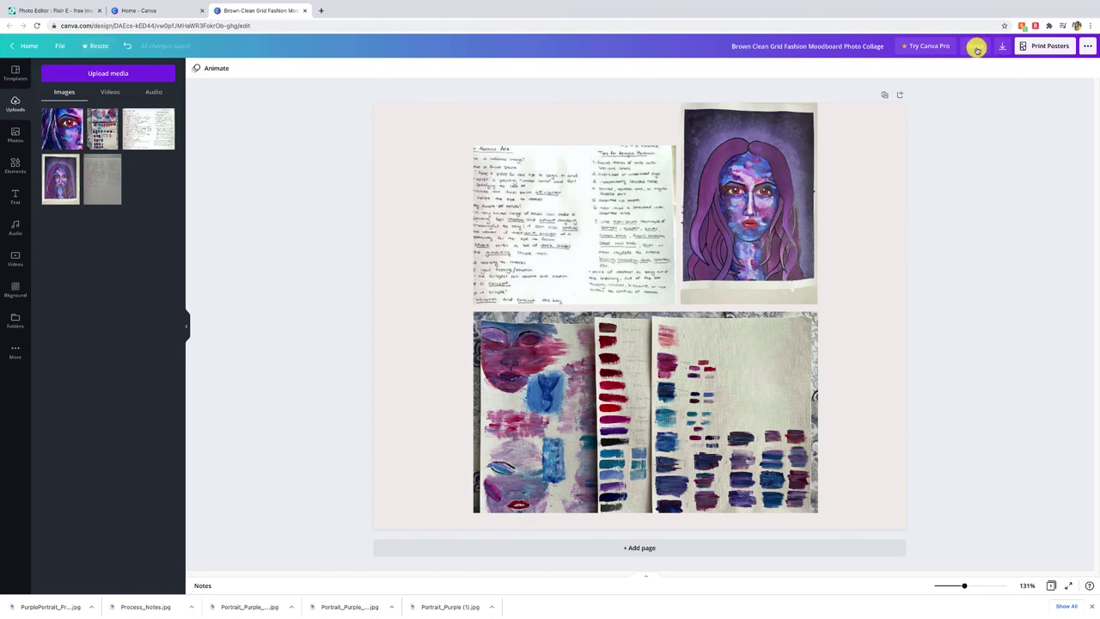
Step: Download the collage as a JPG and dismiss the referral dialog
left_click(1000, 49)
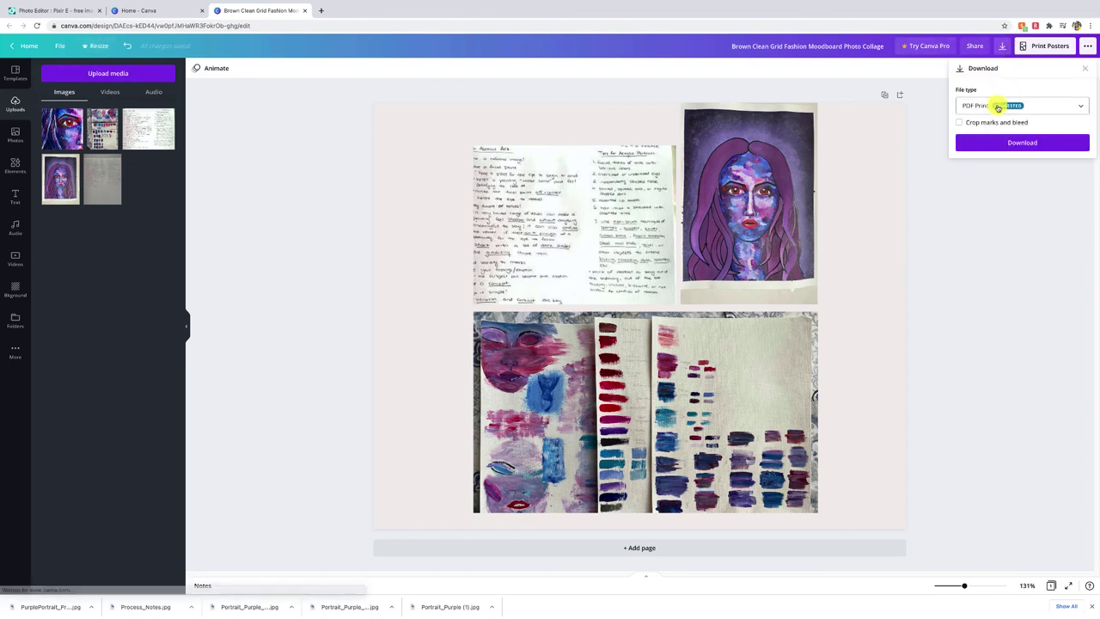
left_click(996, 106)
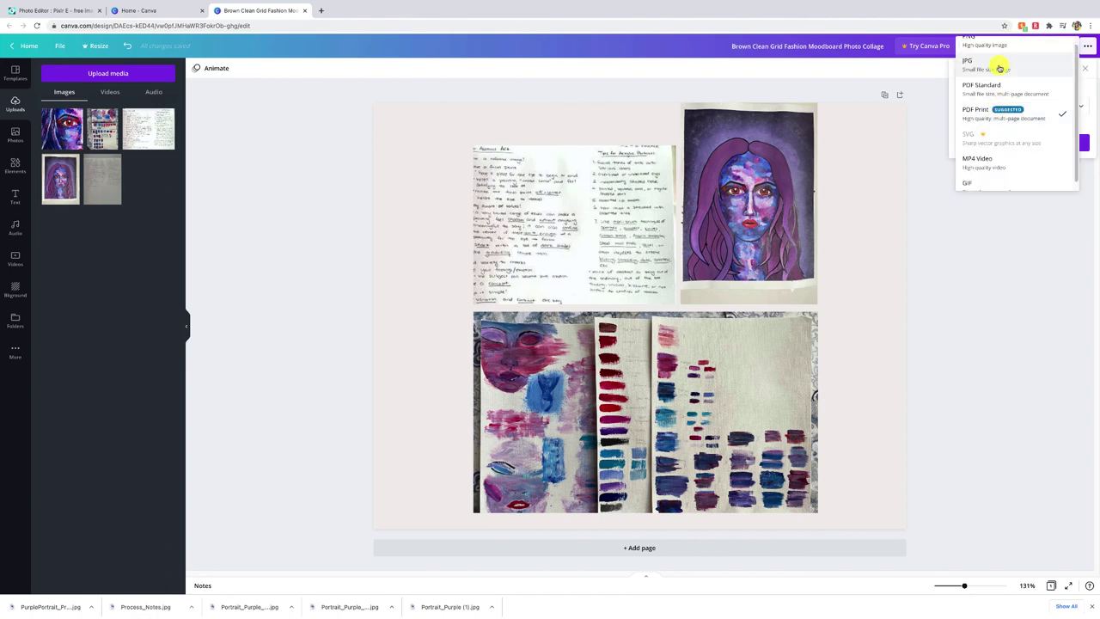
left_click(999, 67)
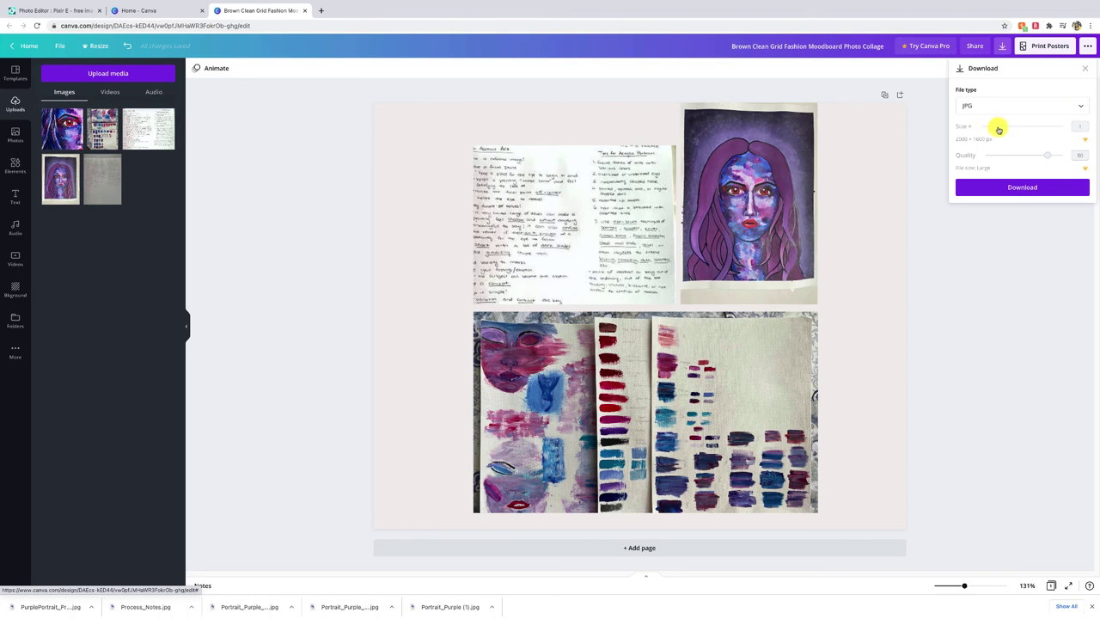
left_click(1019, 188)
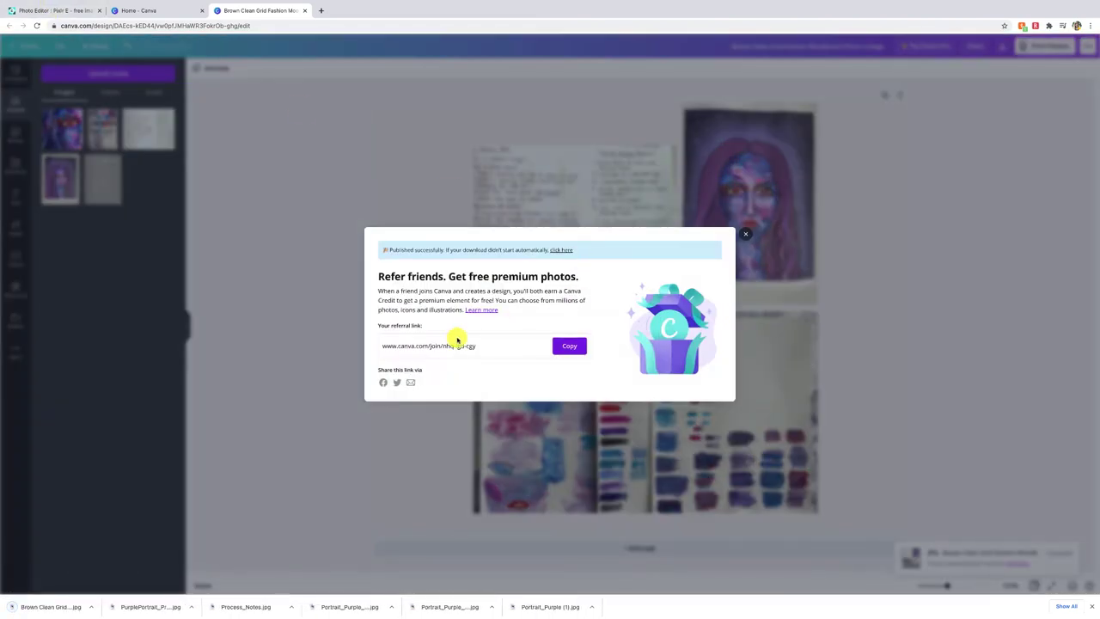
left_click(744, 233)
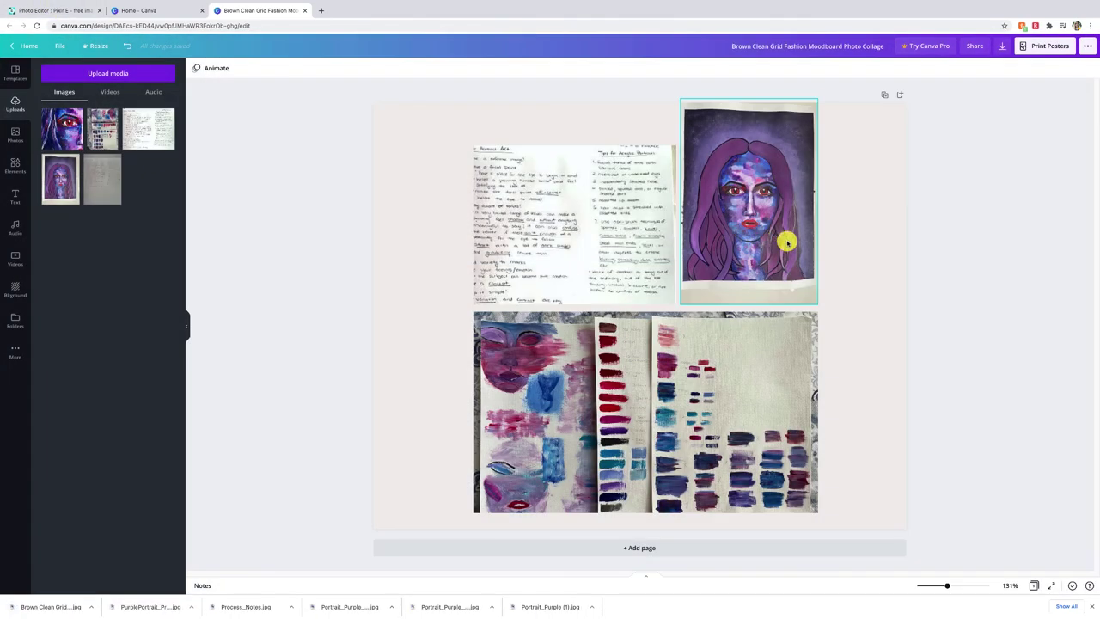
Step: Switch to Pixlr E and check the downloaded collage's image size without changing it
left_click(86, 10)
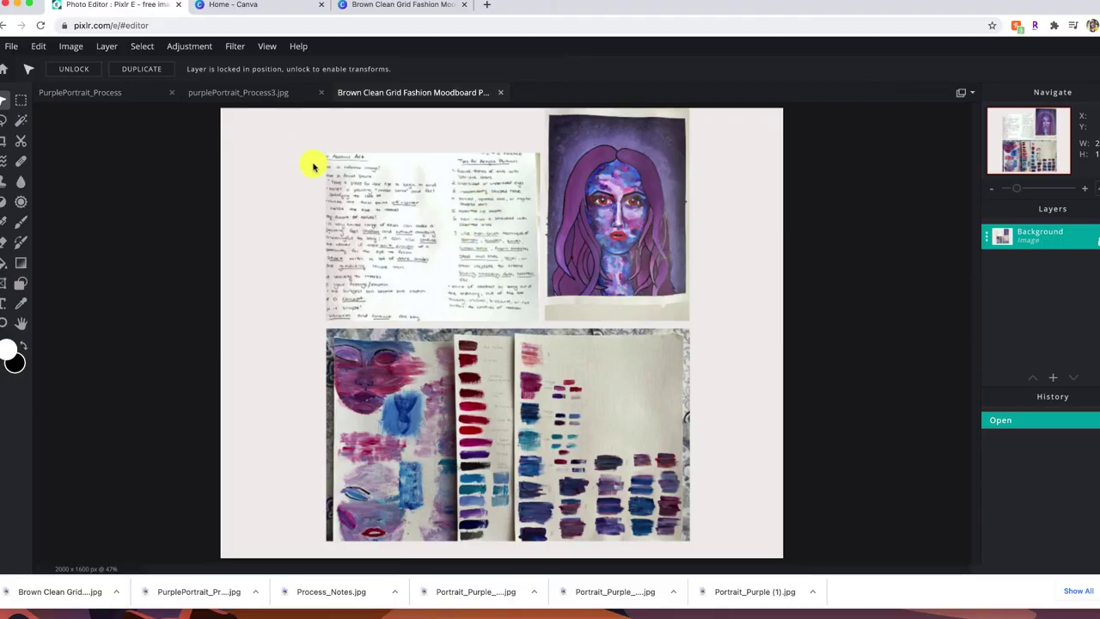
left_click(72, 46)
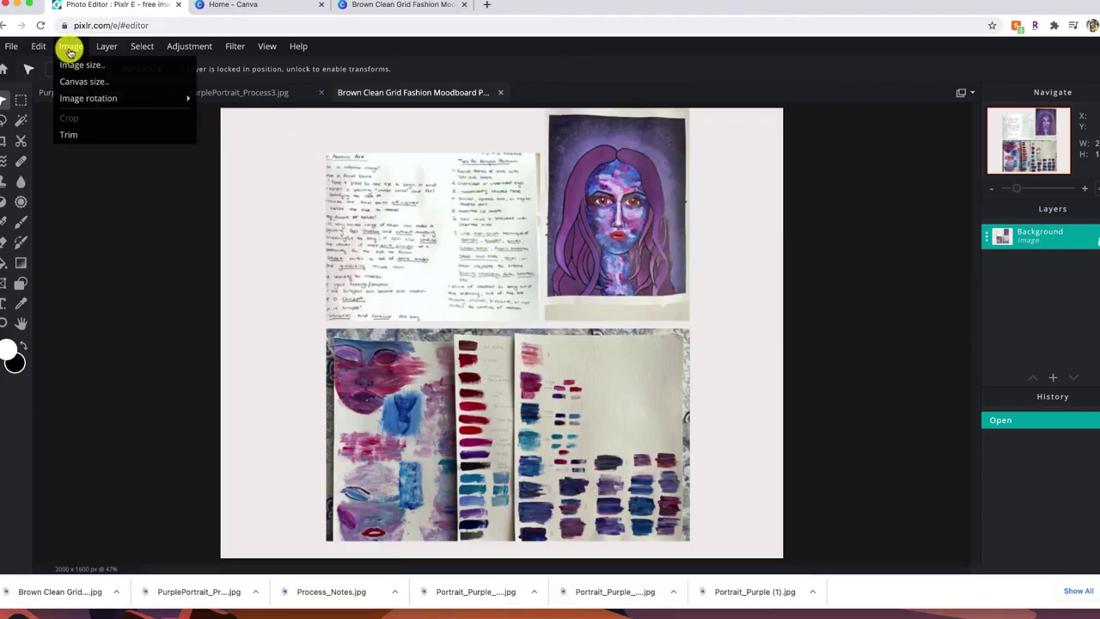
left_click(76, 64)
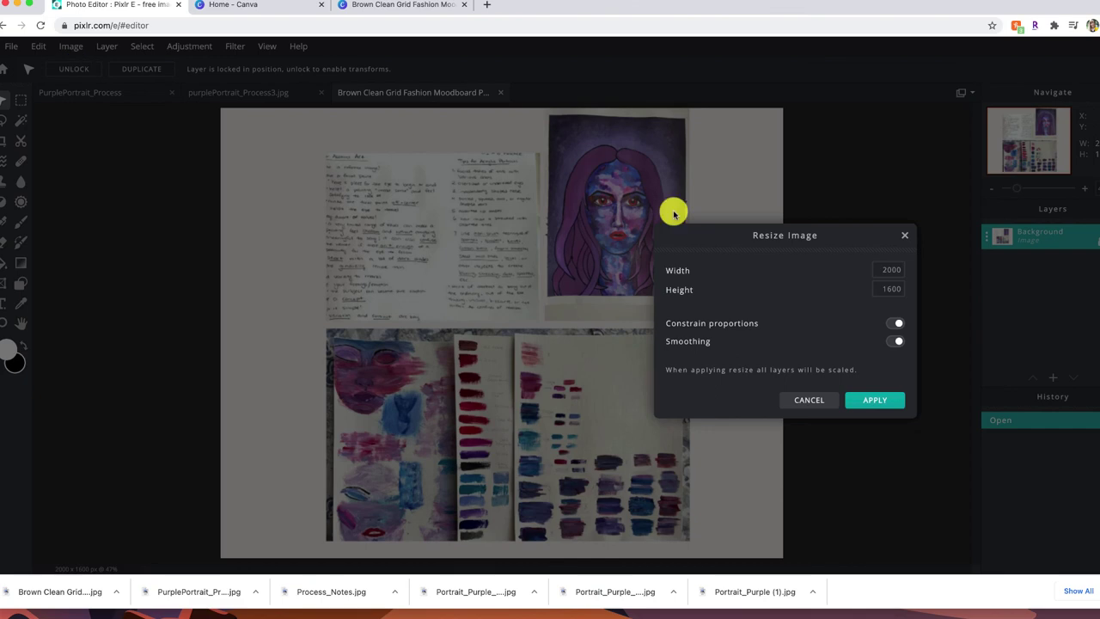
left_click(880, 287)
left_click(813, 263)
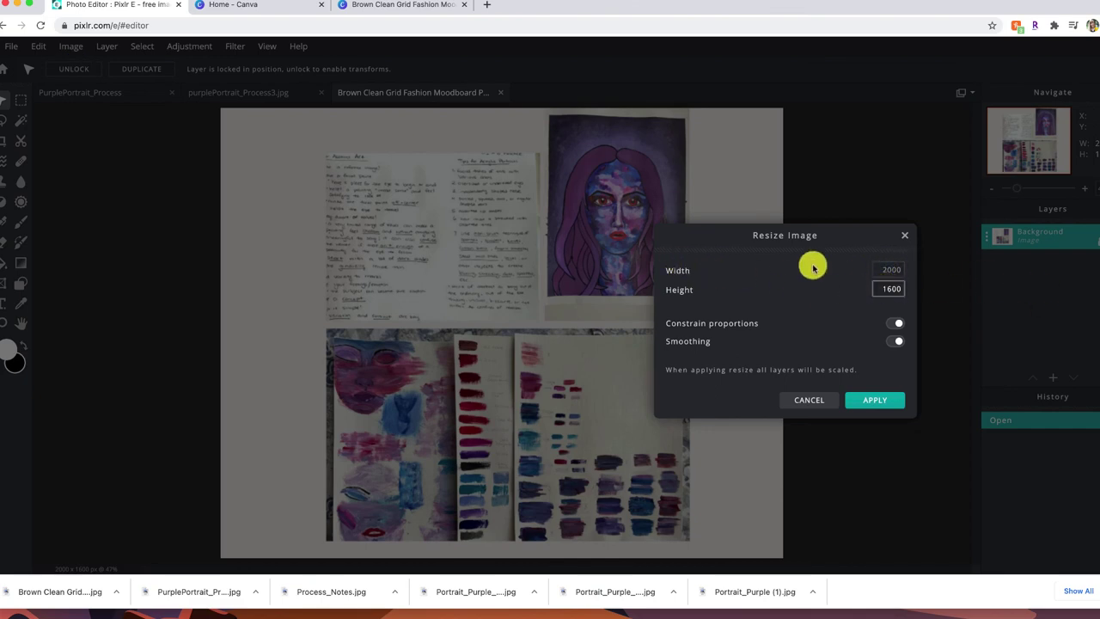
left_click(804, 395)
Step: Crop the empty margins on both sides of the collage, reducing it to 1374 x 1600 px
left_click(3, 139)
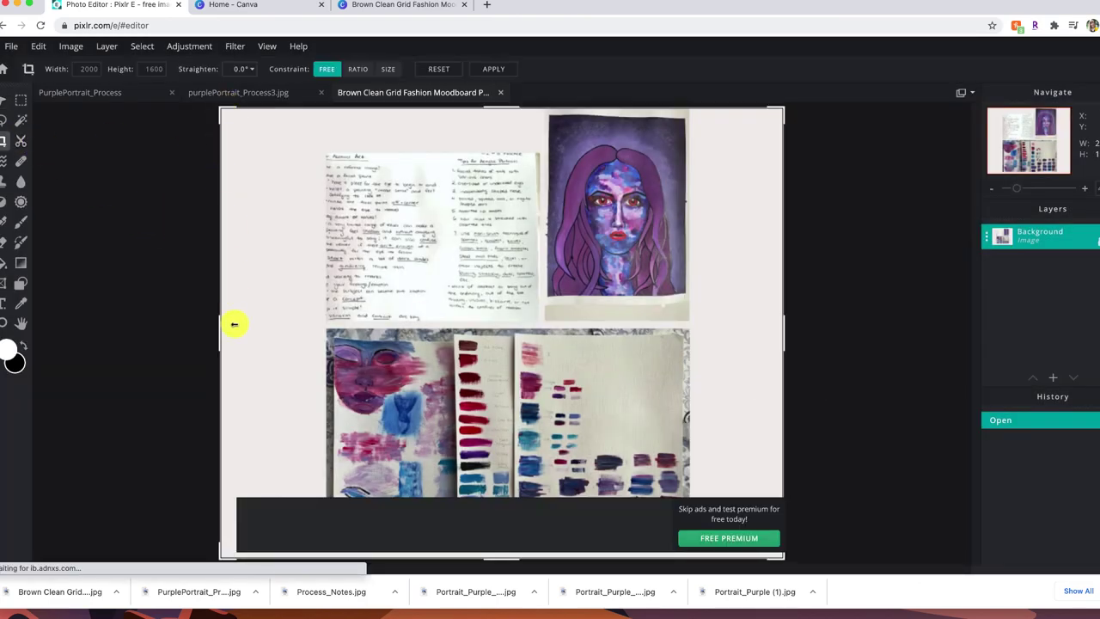
left_click_drag(220, 328, 315, 326)
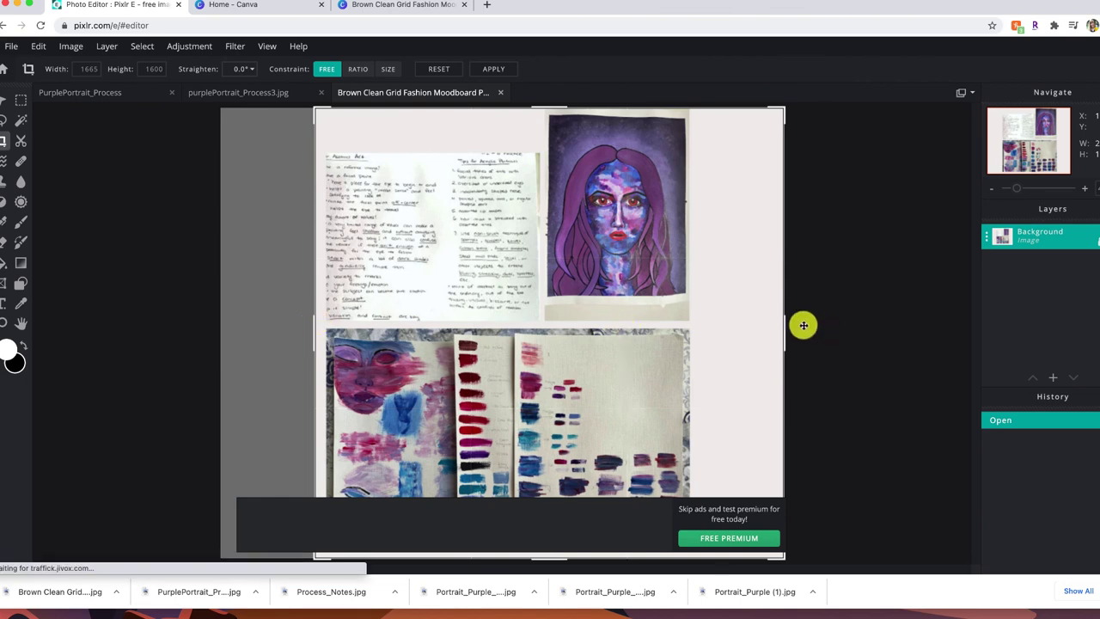
left_click_drag(784, 329, 702, 321)
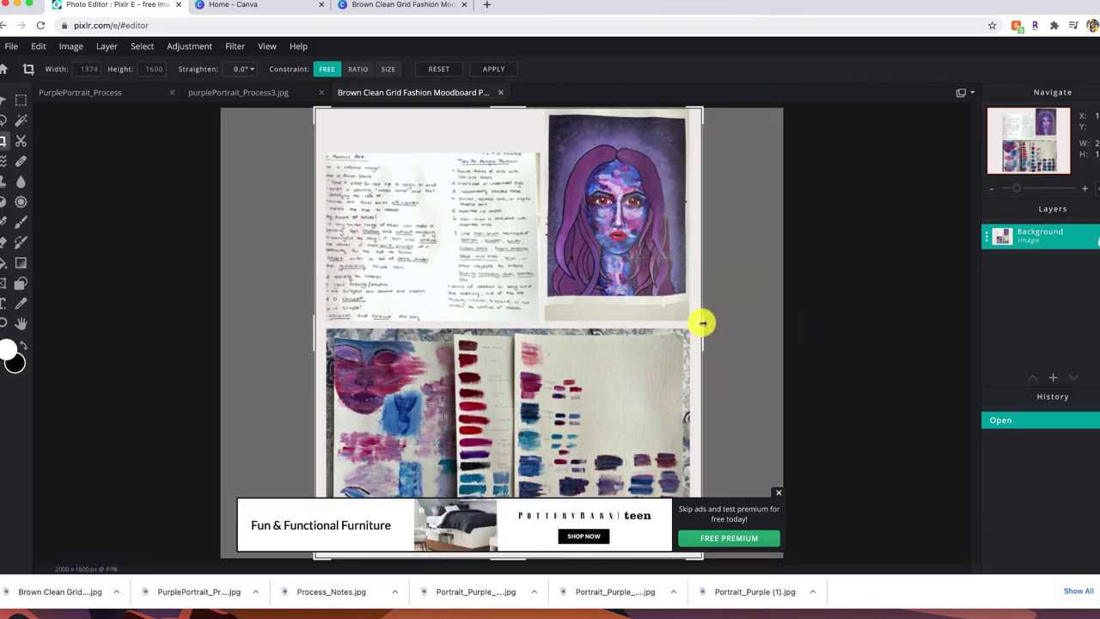
left_click(779, 491)
key("Return")
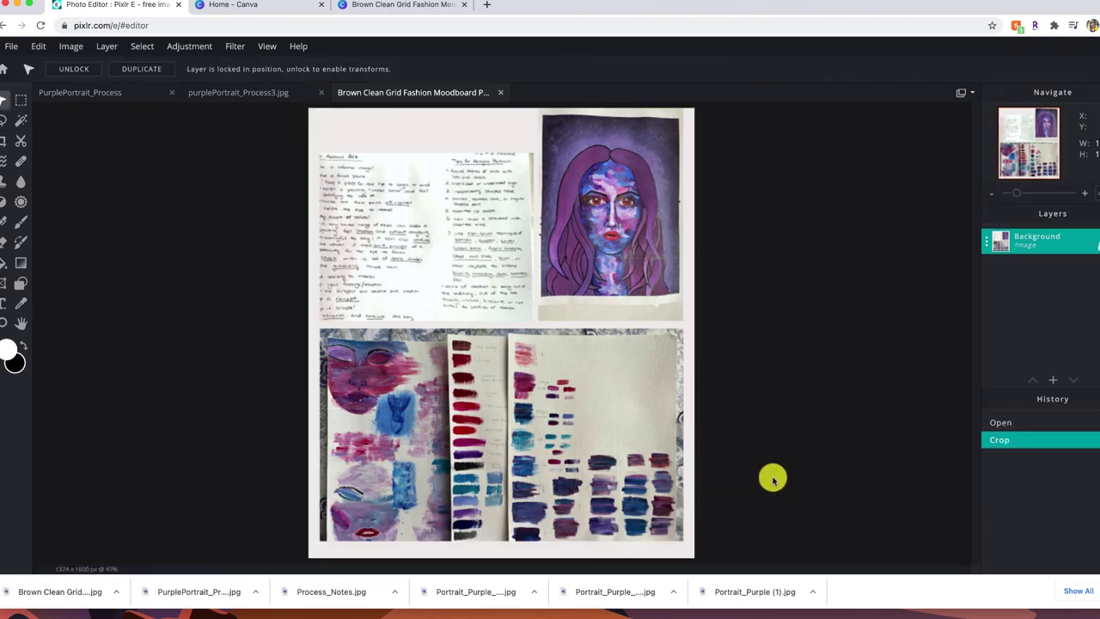
Step: Resize the cropped collage to a width of 530 px with proportions constrained
left_click(72, 47)
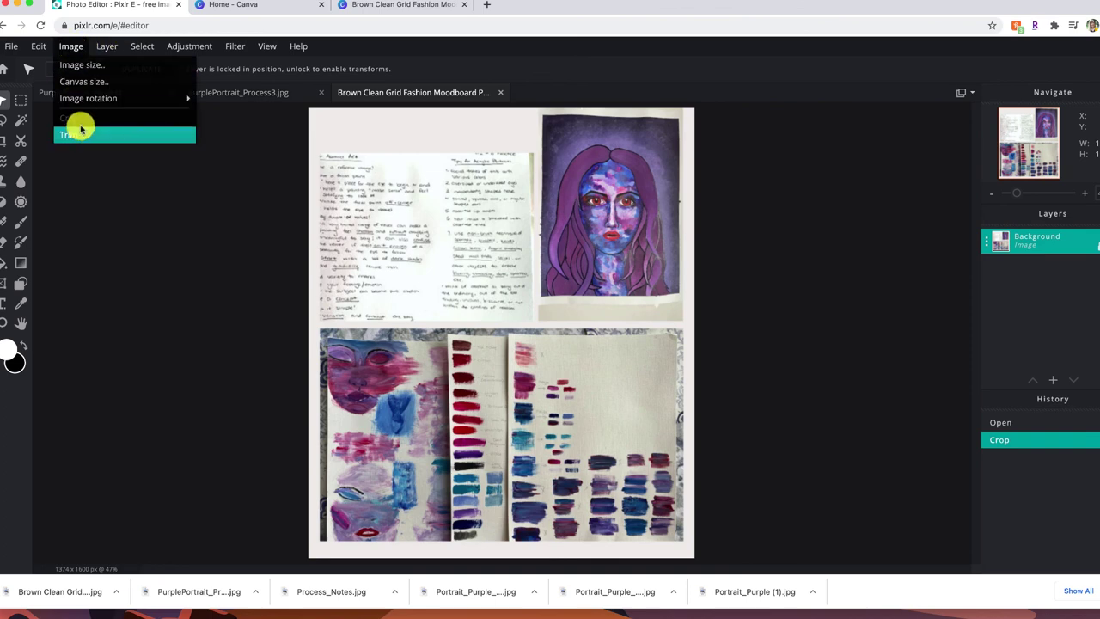
left_click(79, 65)
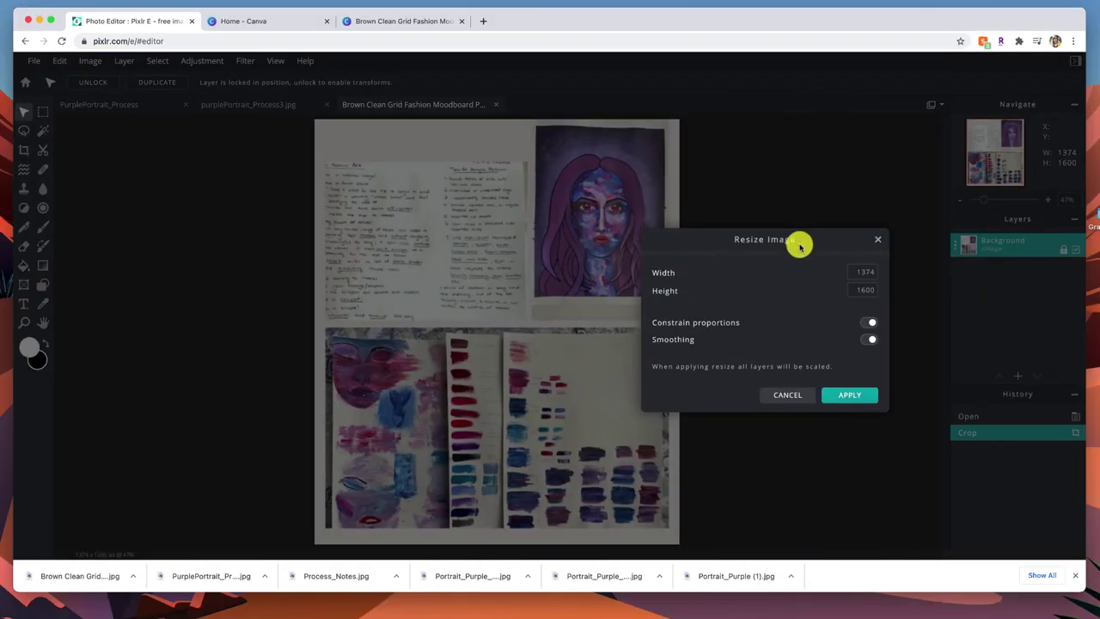
left_click(855, 272)
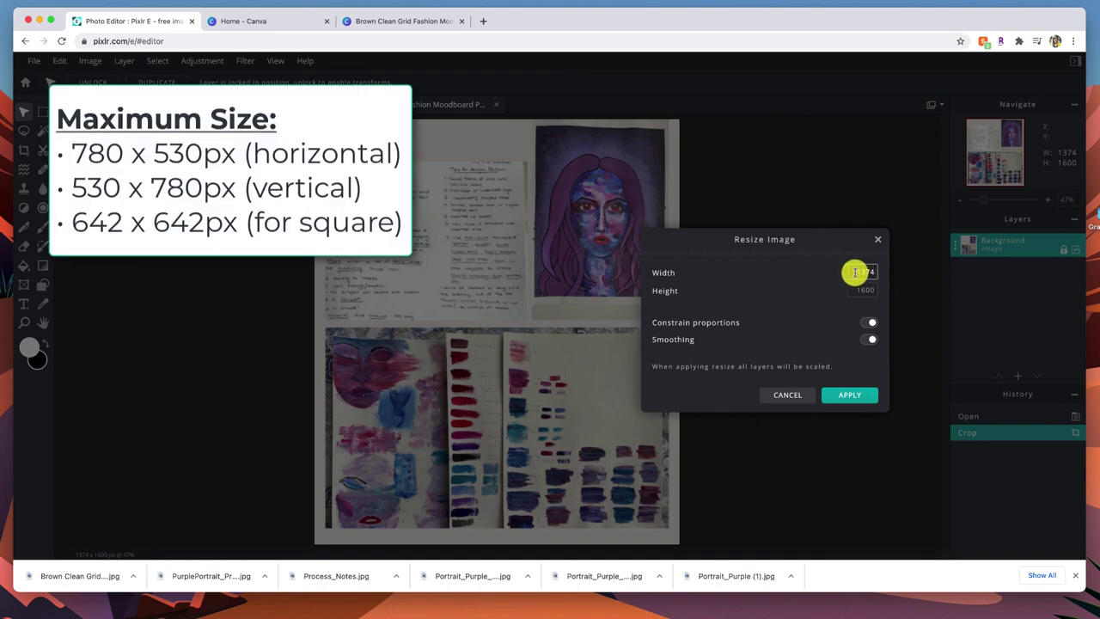
left_click(855, 290)
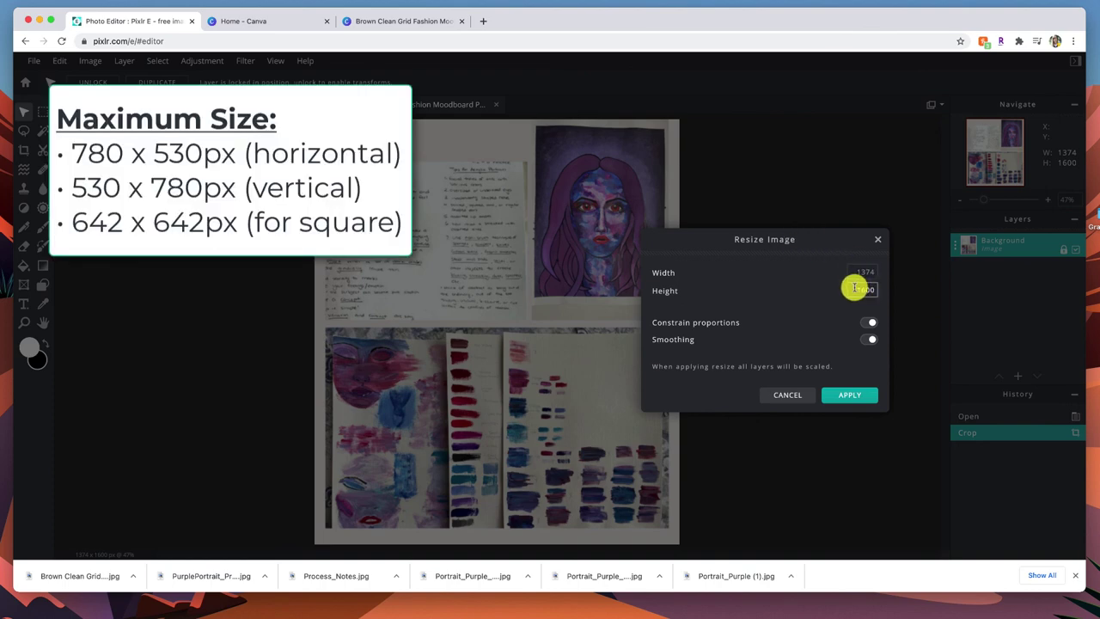
left_click_drag(858, 290, 910, 295)
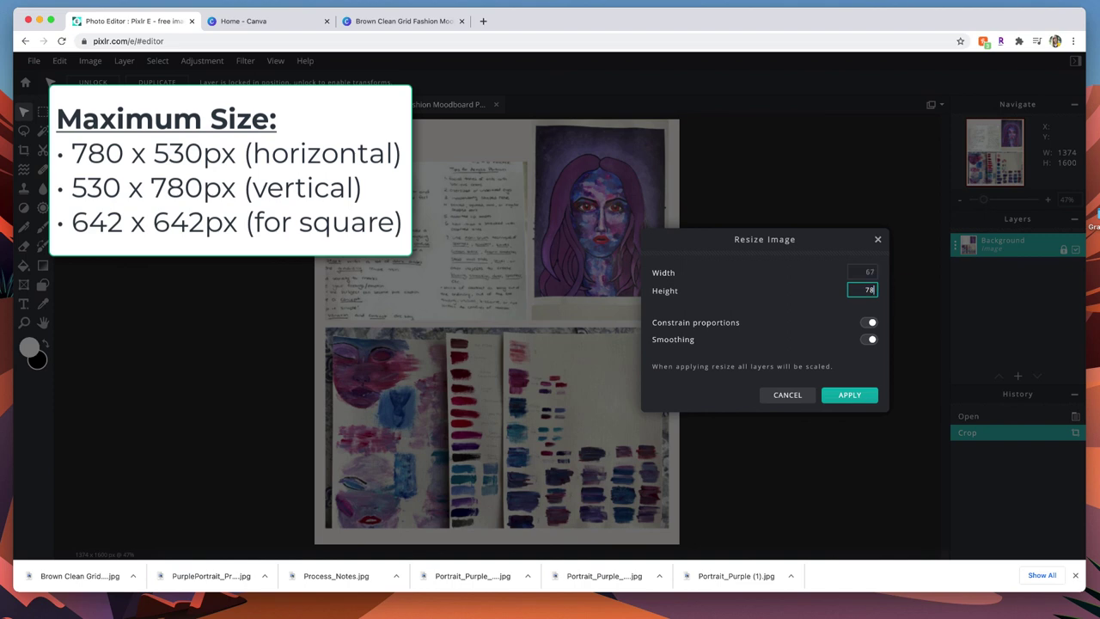
left_click_drag(857, 271, 857, 291)
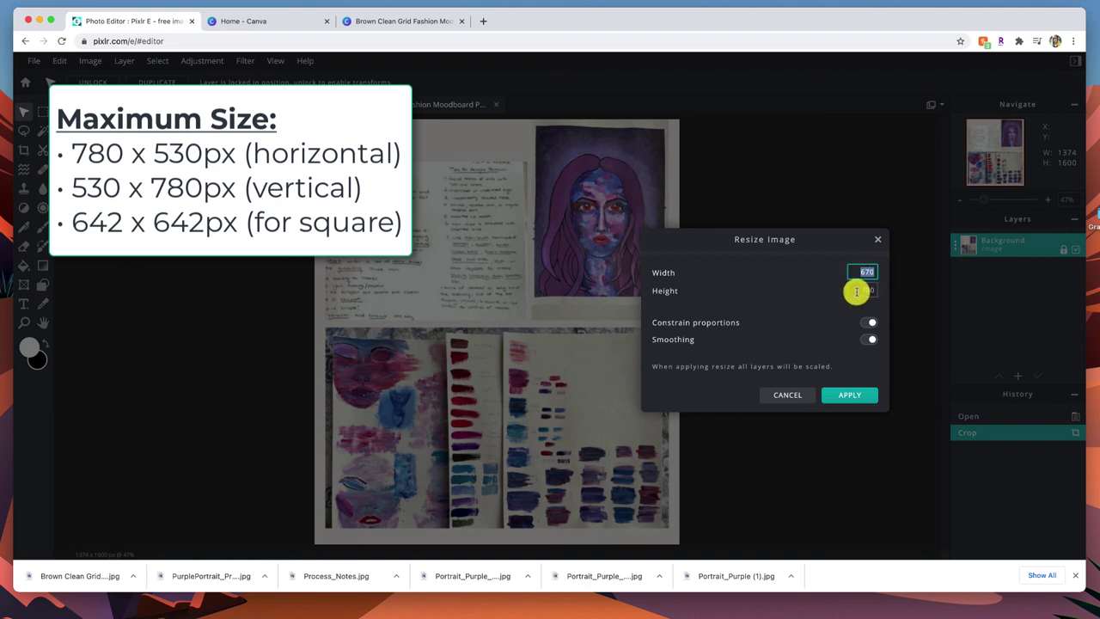
type("53")
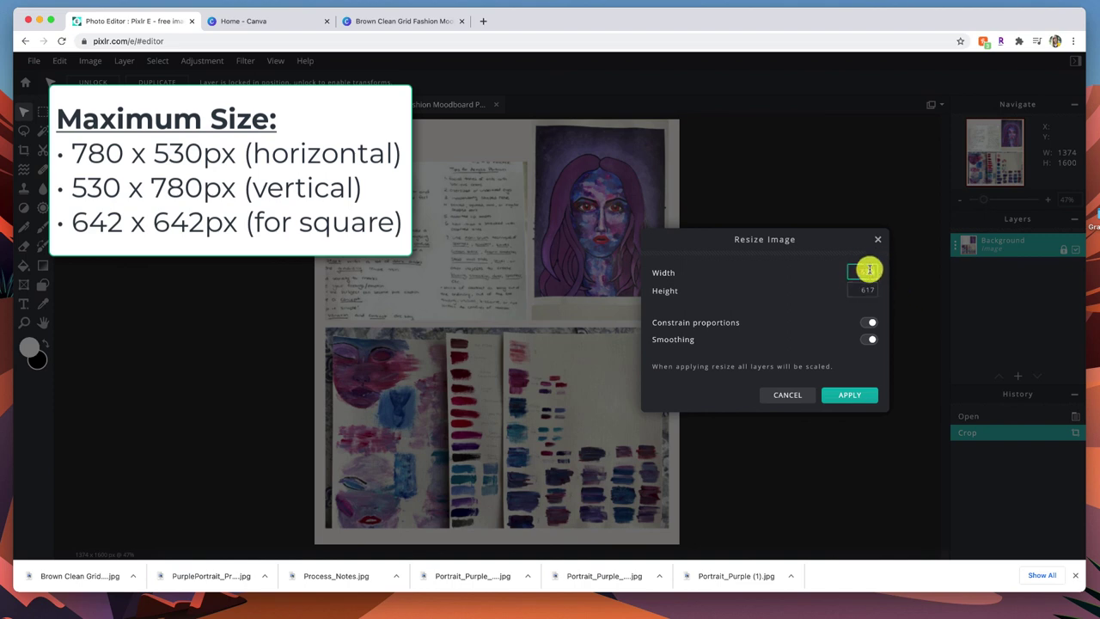
type("0")
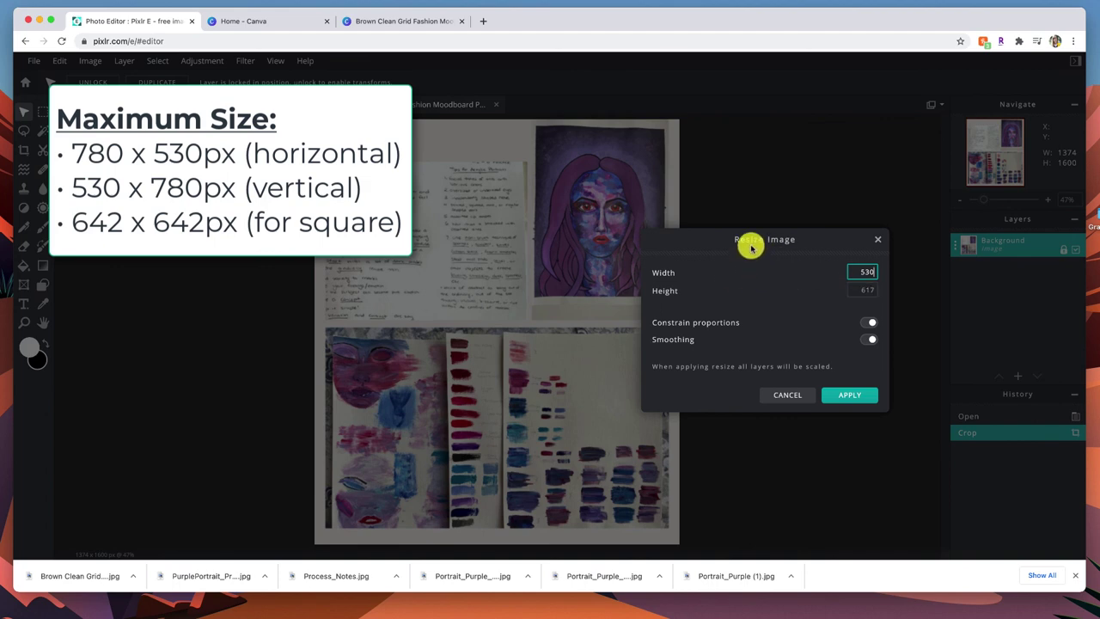
left_click(855, 396)
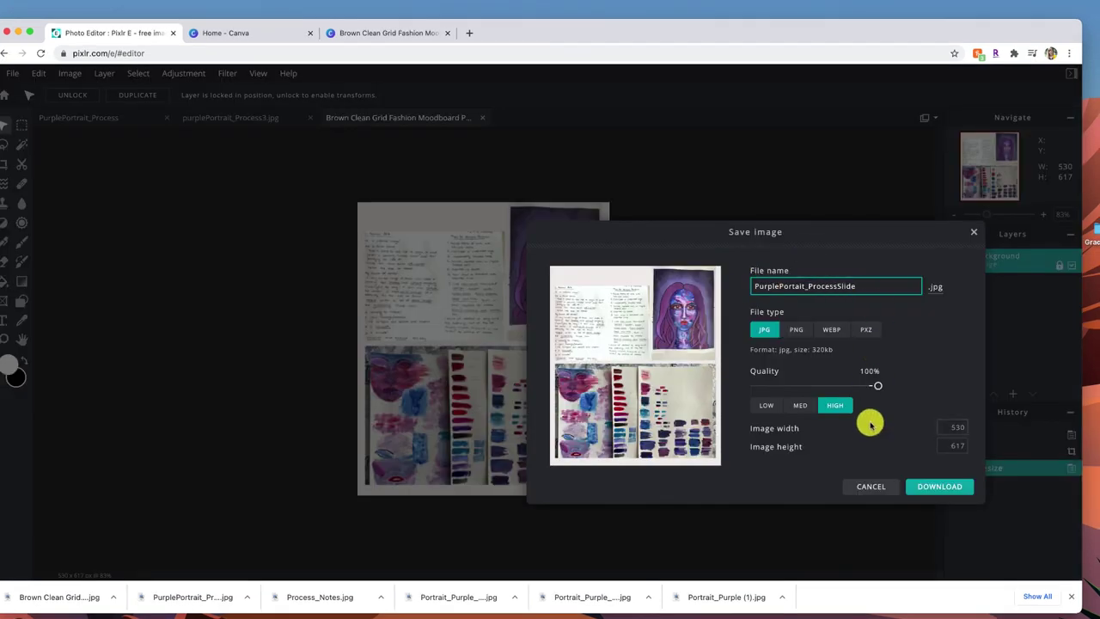
Step: Download the resized collage as a high-quality JPG named PurplePortait_ProcessSlide into the Purple Portrait project's final folder
left_click(945, 487)
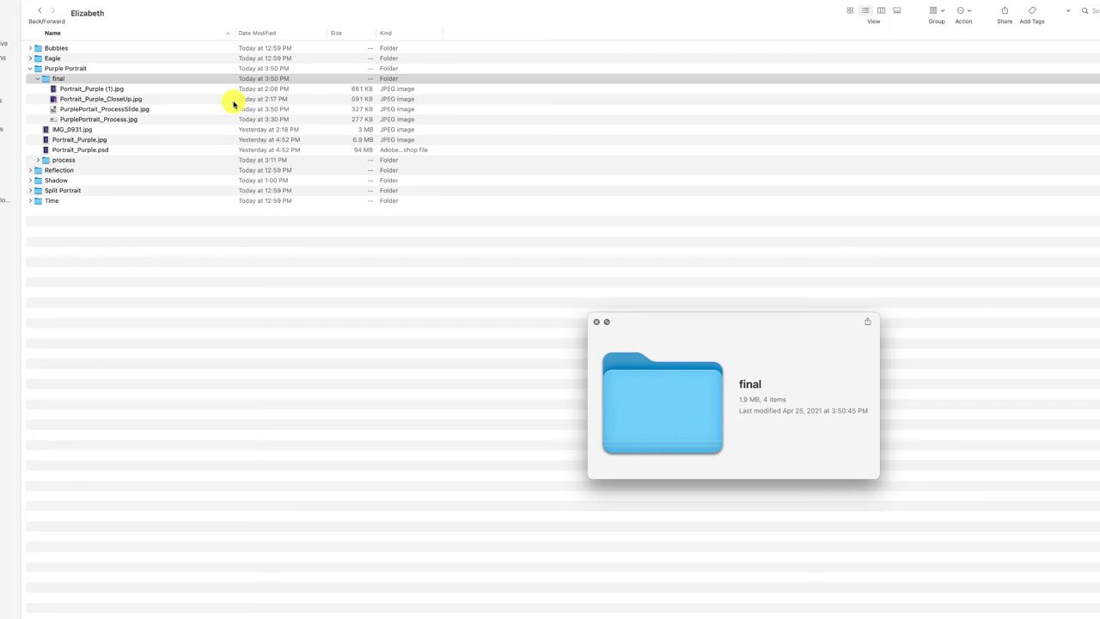
Step: Preview the final folder's images in order from Portrait_Purple (1).jpg through Portrait_Purple_CloseUp.jpg to PurplePortait_ProcessSlide.jpg
key("Down")
key("Down")
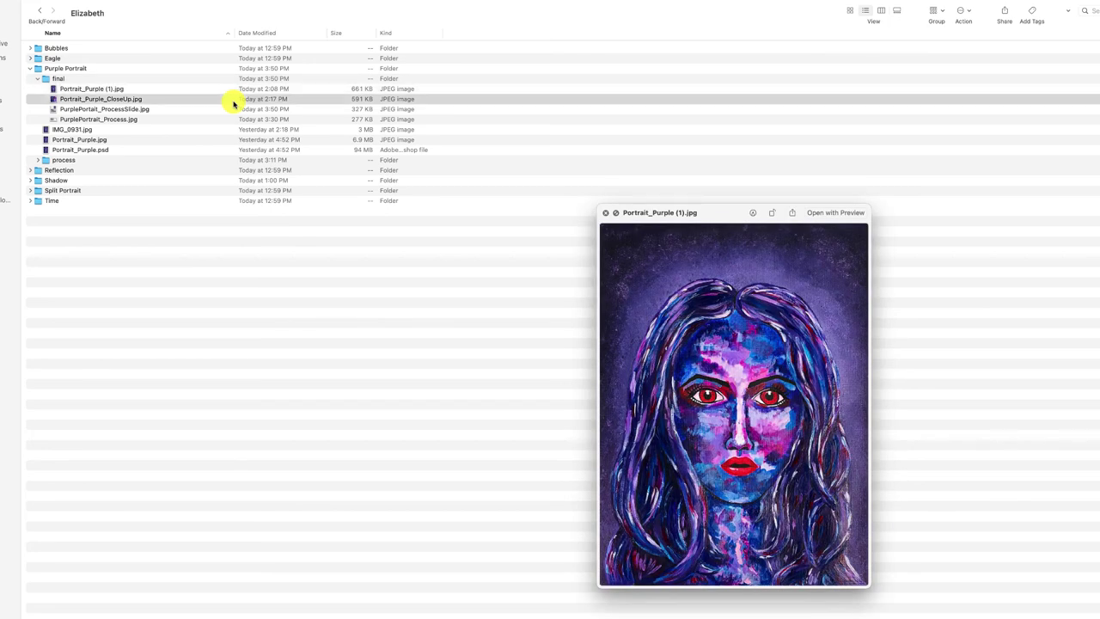
key("Down")
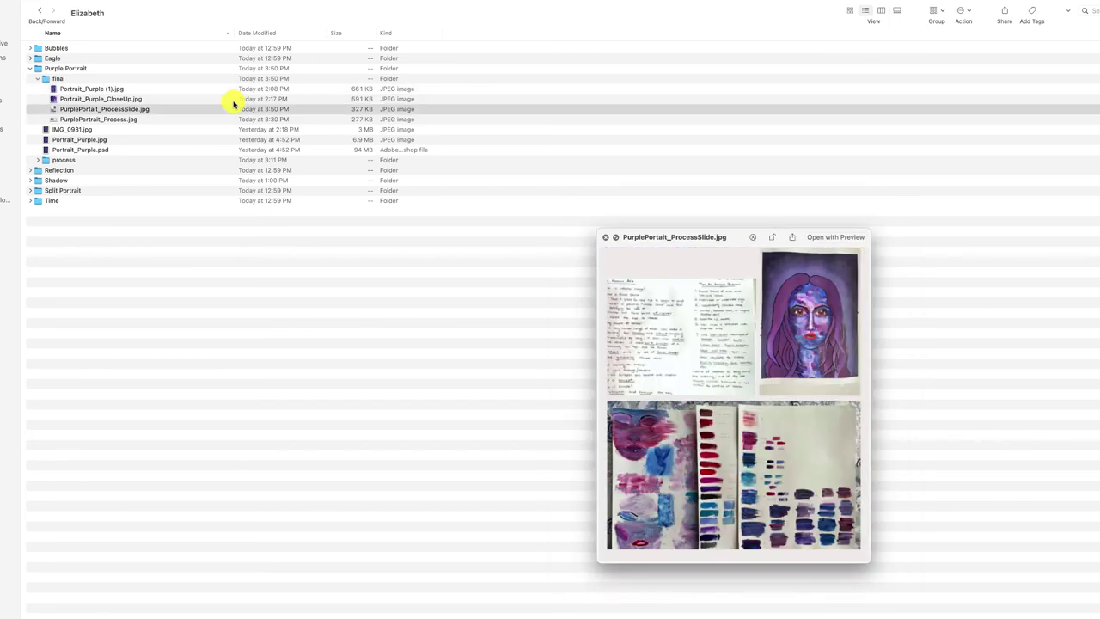
Step: Compare the layouts of PurplePortait_ProcessSlide.jpg and PurplePortrait_Process.jpg by previewing them alternately
key("Down")
key("Up")
key("Down")
key("Up")
key("Down")
key("Up")
key("Down")
key("Up")
key("Down")
key("Up")
key("Down")
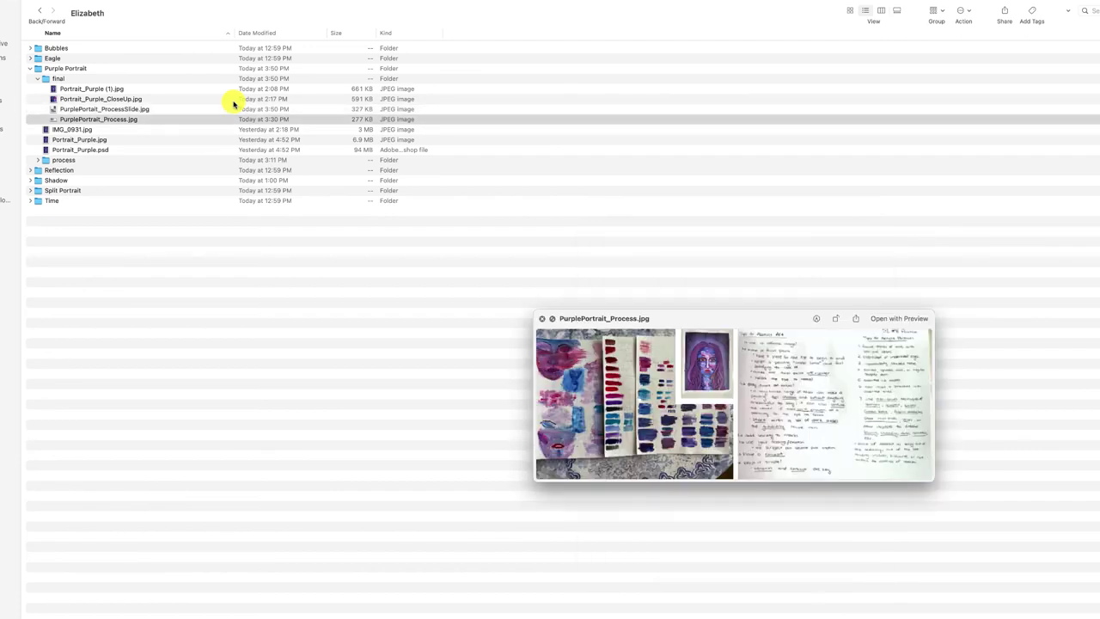
Step: Review the three slide images Portrait_Purple (1).jpg, Portrait_Purple_CloseUp.jpg and PurplePortait_ProcessSlide.jpg repeatedly as a set, finishing on the process slide
key("Up")
key("Up")
key("Up")
key("Down")
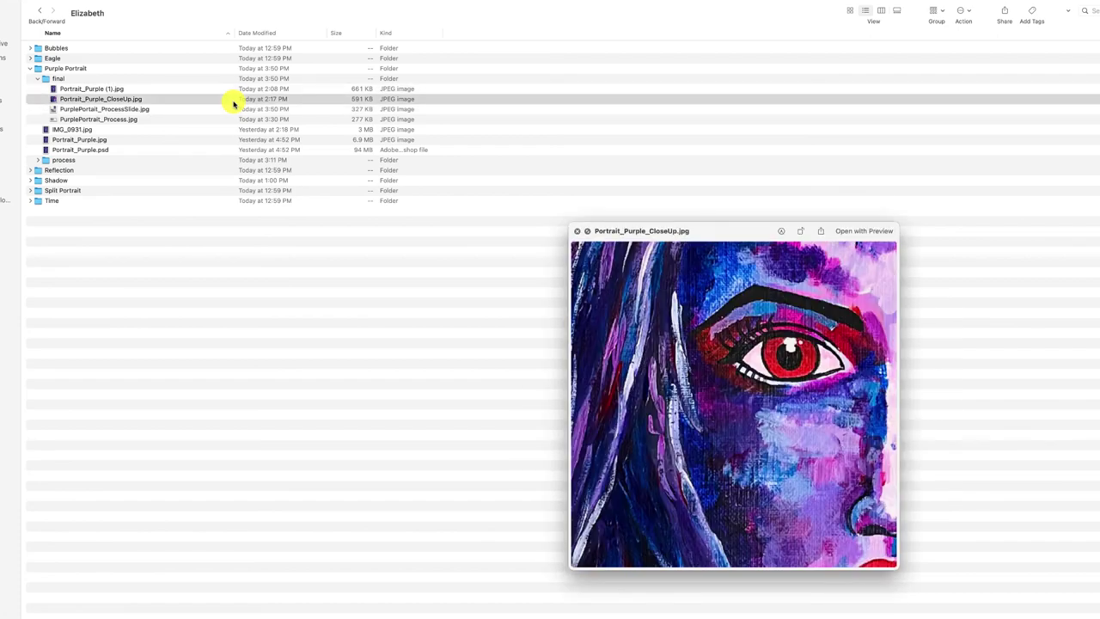
key("Down")
key("Up")
key("Up")
key("Down")
key("Down")
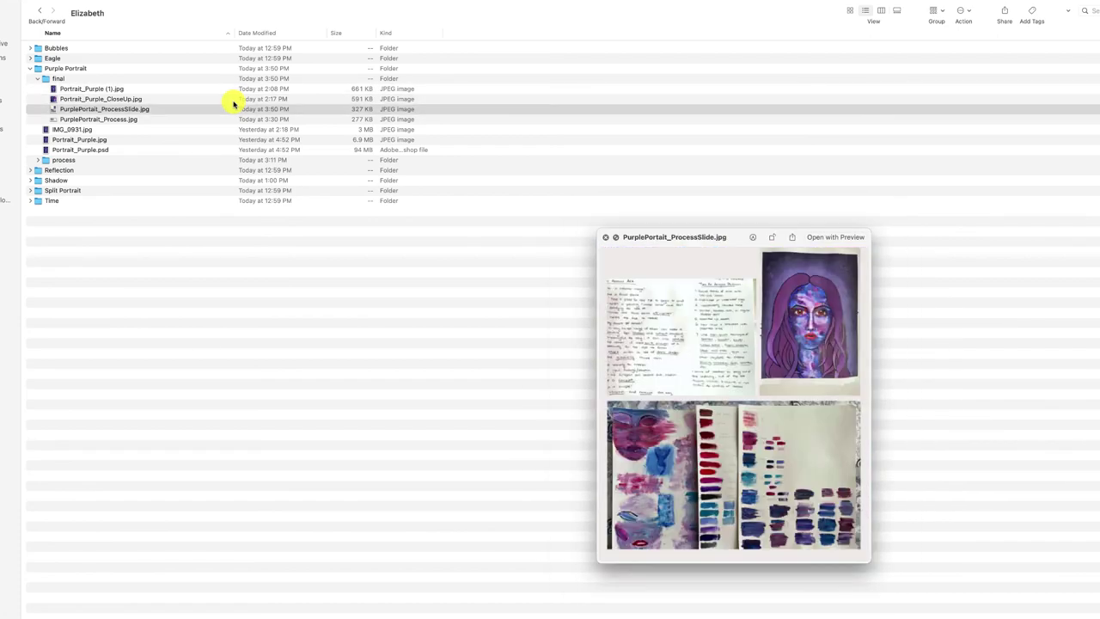
key("Up")
key("Up")
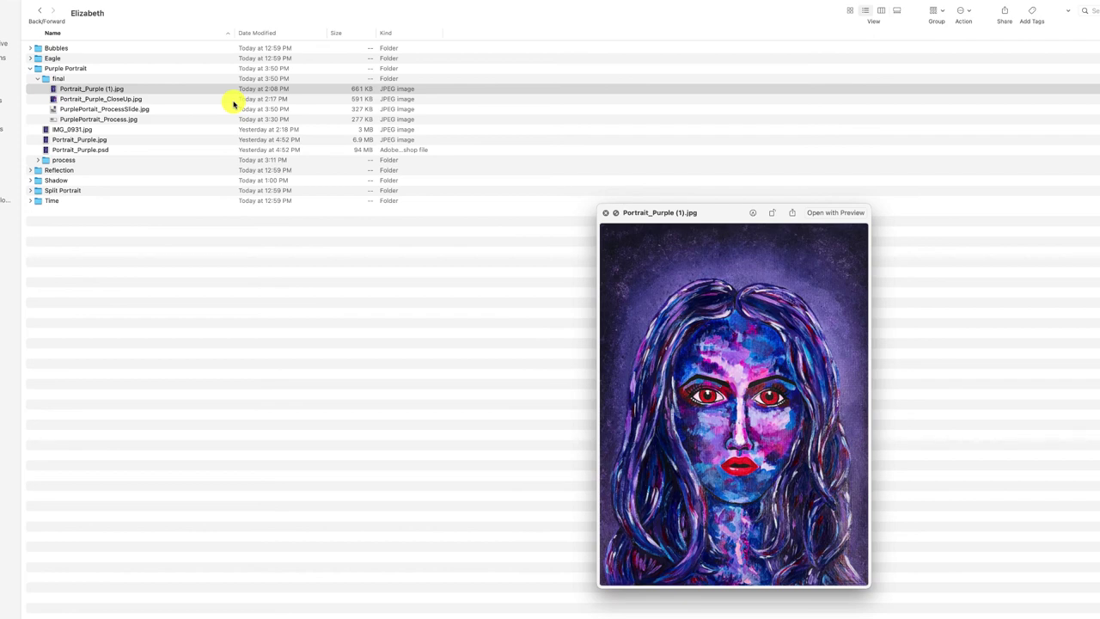
key("Down")
key("Down")
key("Up")
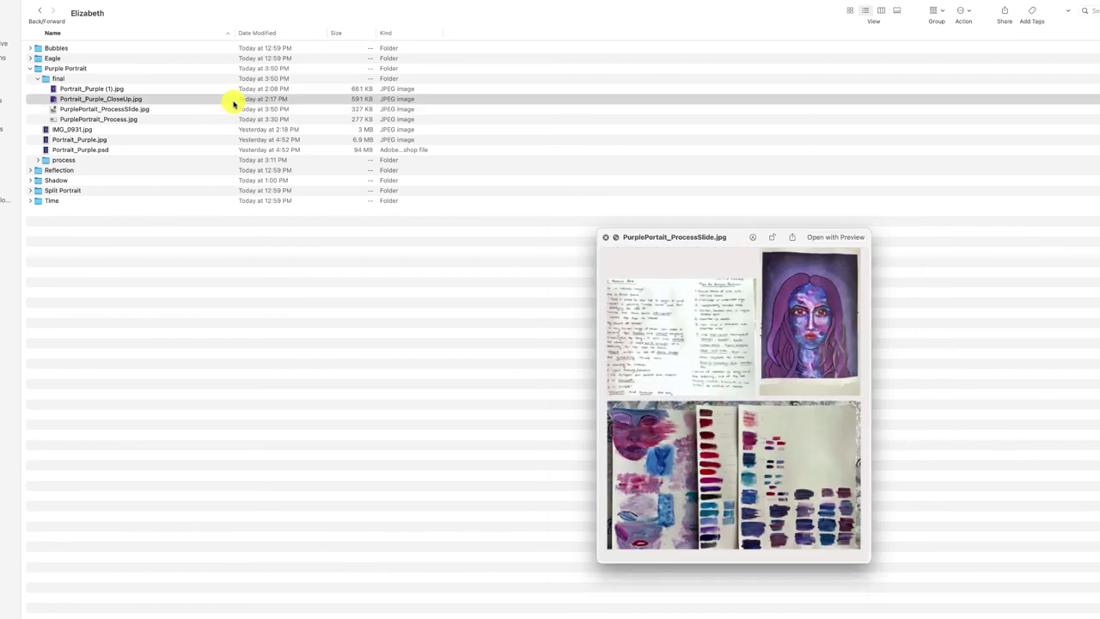
key("Up")
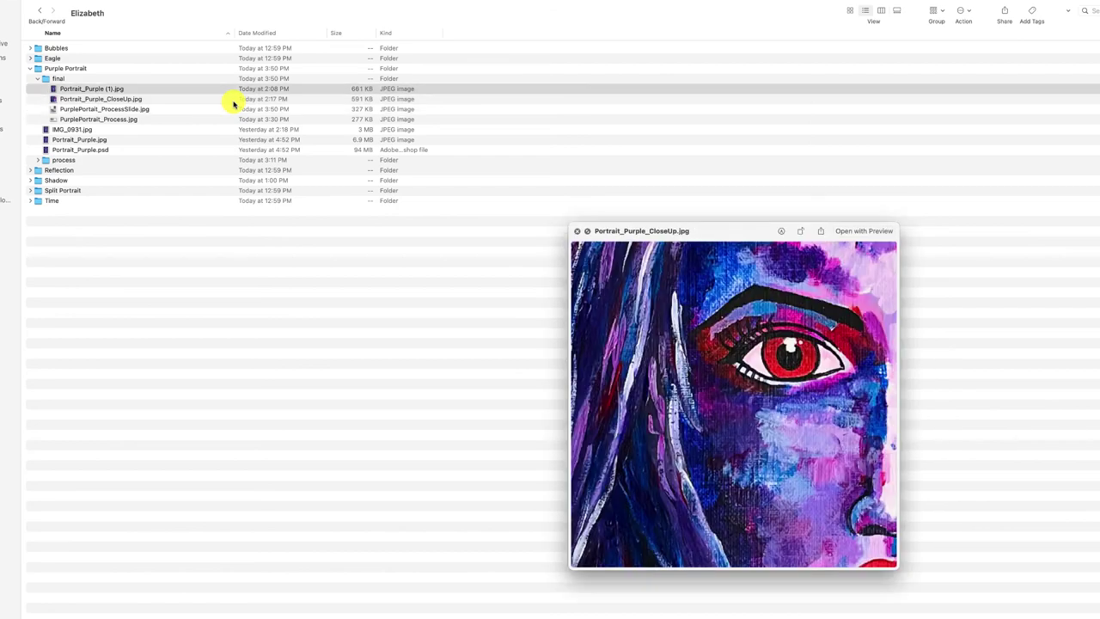
key("Down")
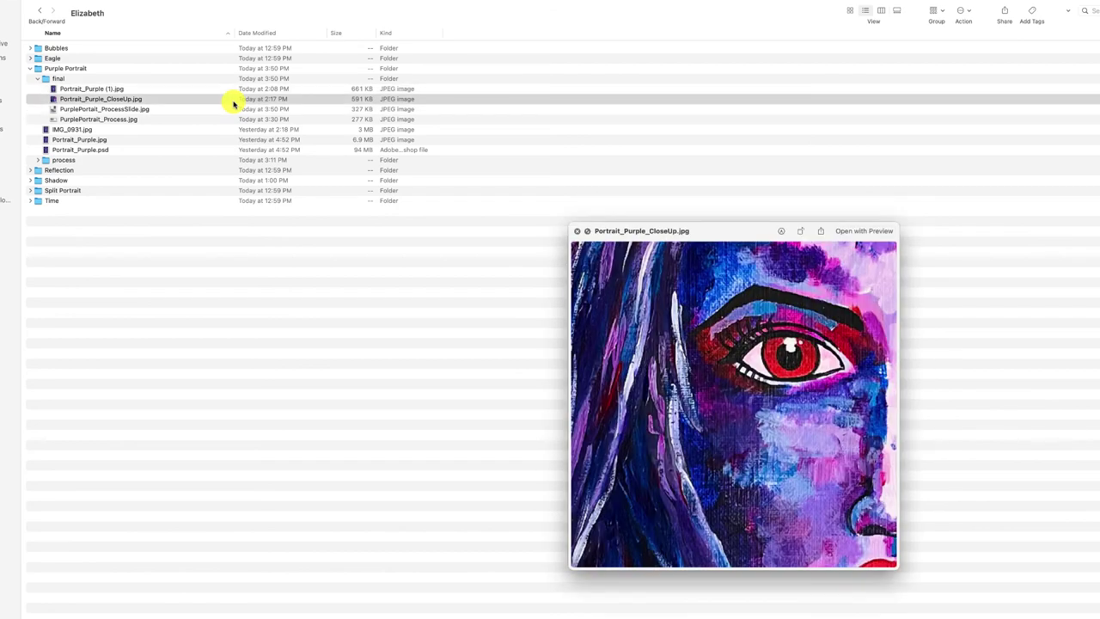
key("Down")
key("Up")
key("Up")
key("Down")
key("Down")
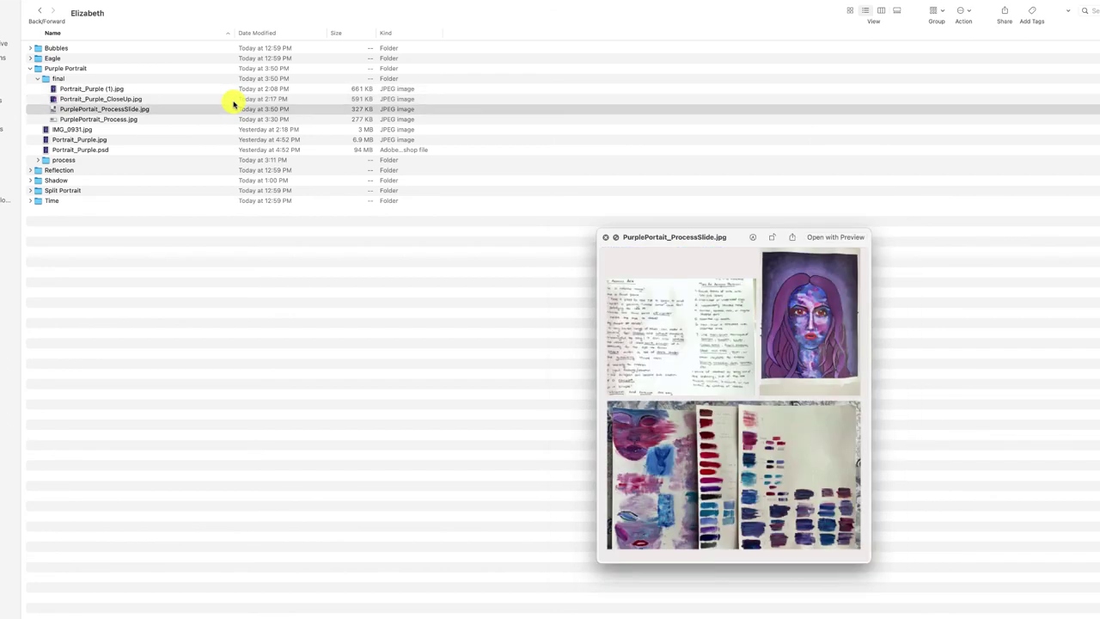